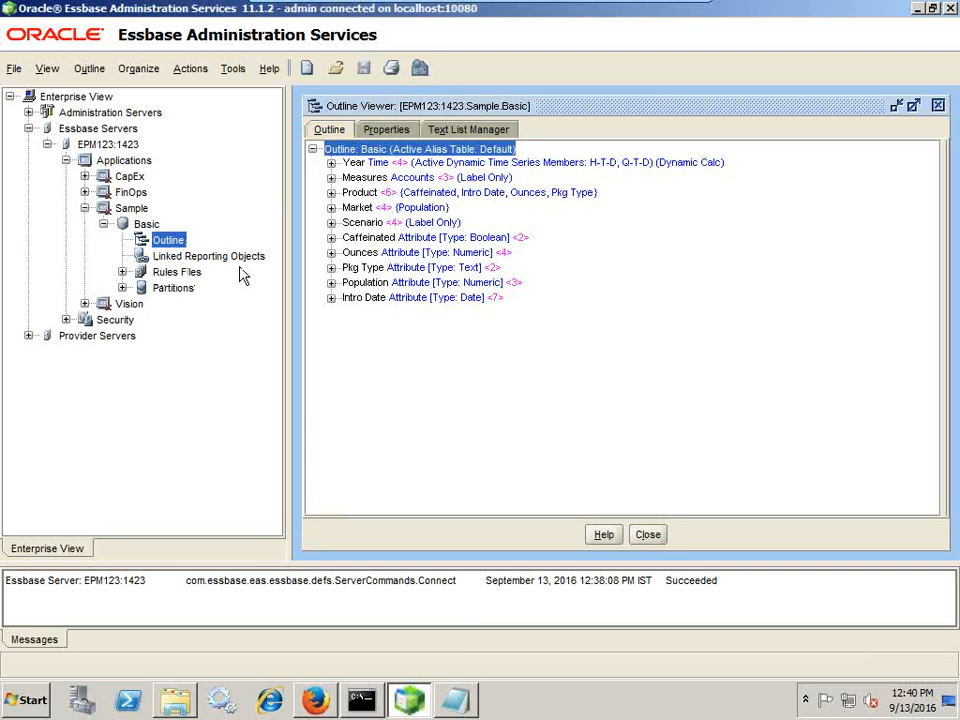
Step: Show the Sample_Date1 text file in Notepad and position its window below the Basic outline's dimension list for comparison
{"action": "left_click", "coordinate": [455, 700]}
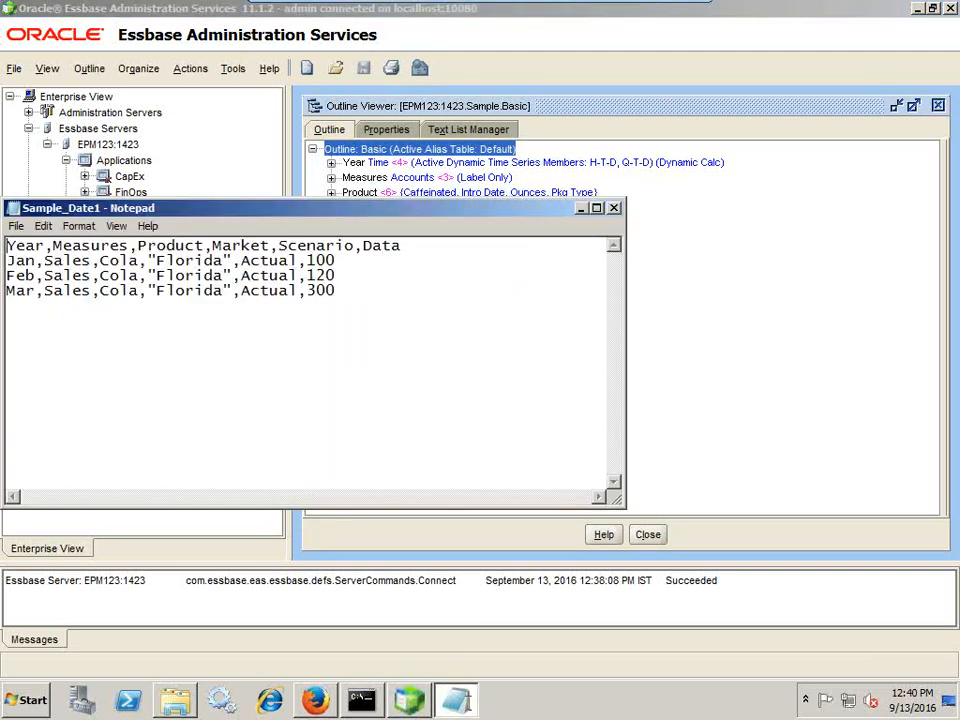
{"action": "left_click_drag", "start_coordinate": [380, 224], "coordinate": [650, 324]}
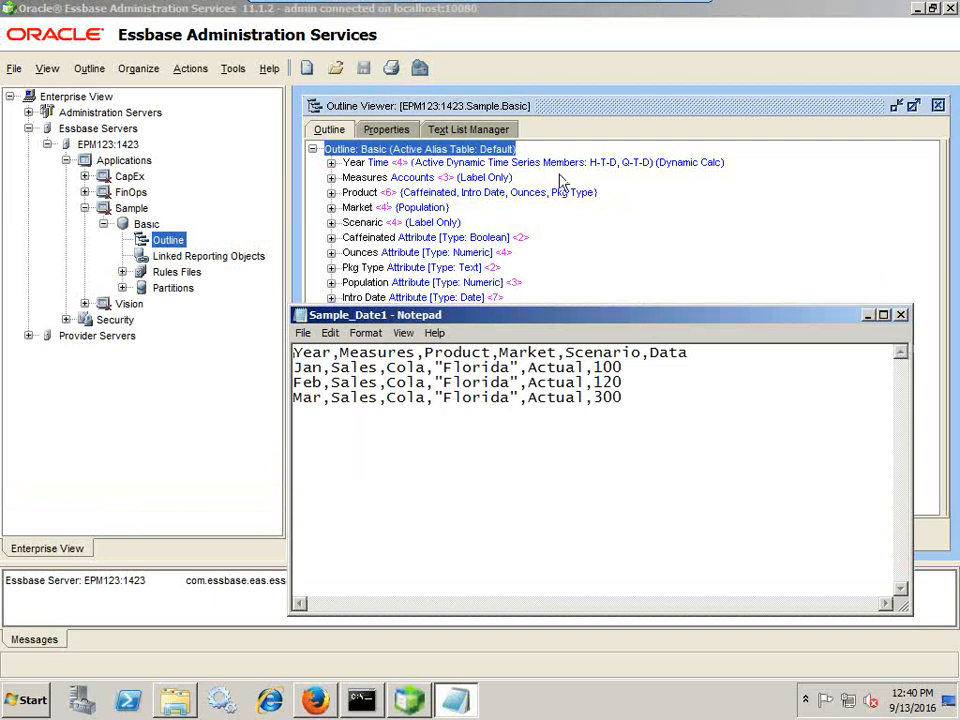
{"action": "left_click_drag", "start_coordinate": [560, 323], "coordinate": [502, 326]}
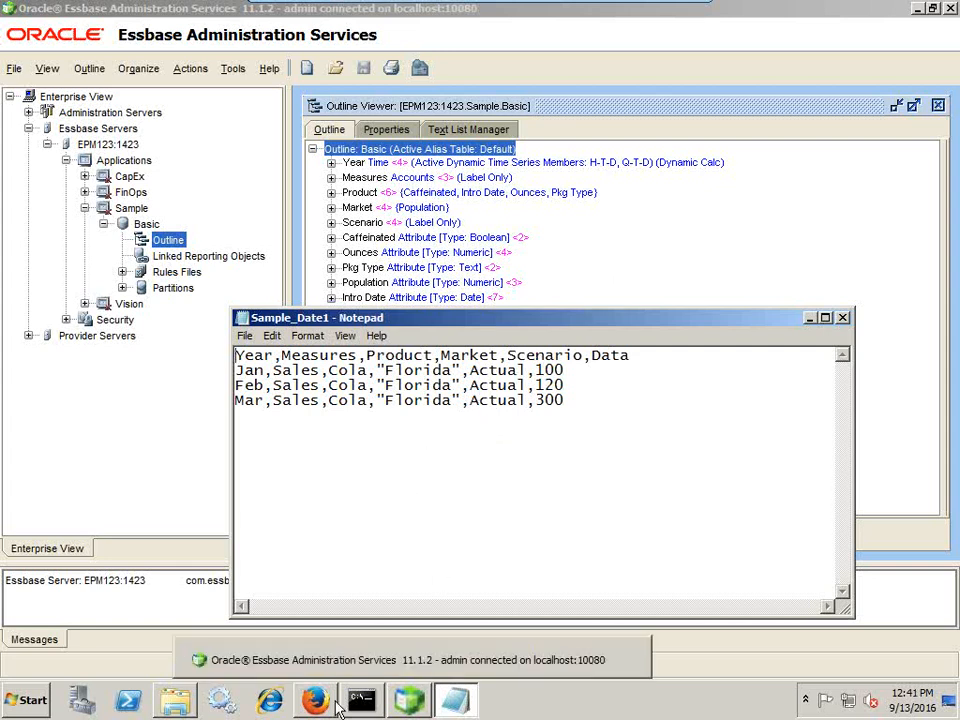
Step: Launch Oracle Data Integrator and connect to the repository with the ODIUser login
{"action": "mouse_move", "coordinate": [322, 708]}
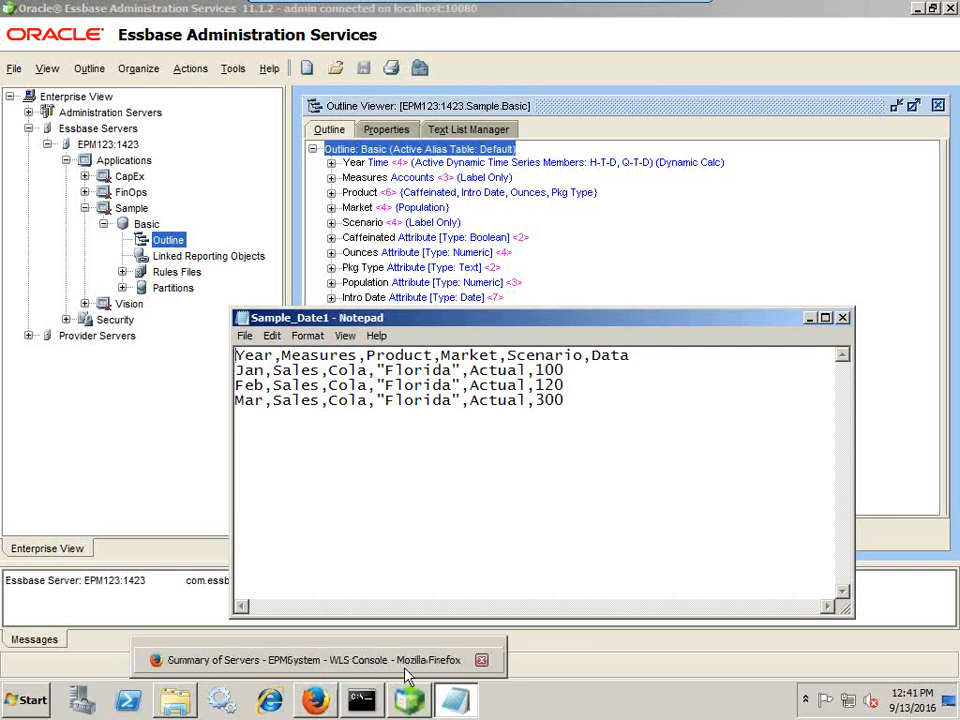
{"action": "mouse_move", "coordinate": [287, 710]}
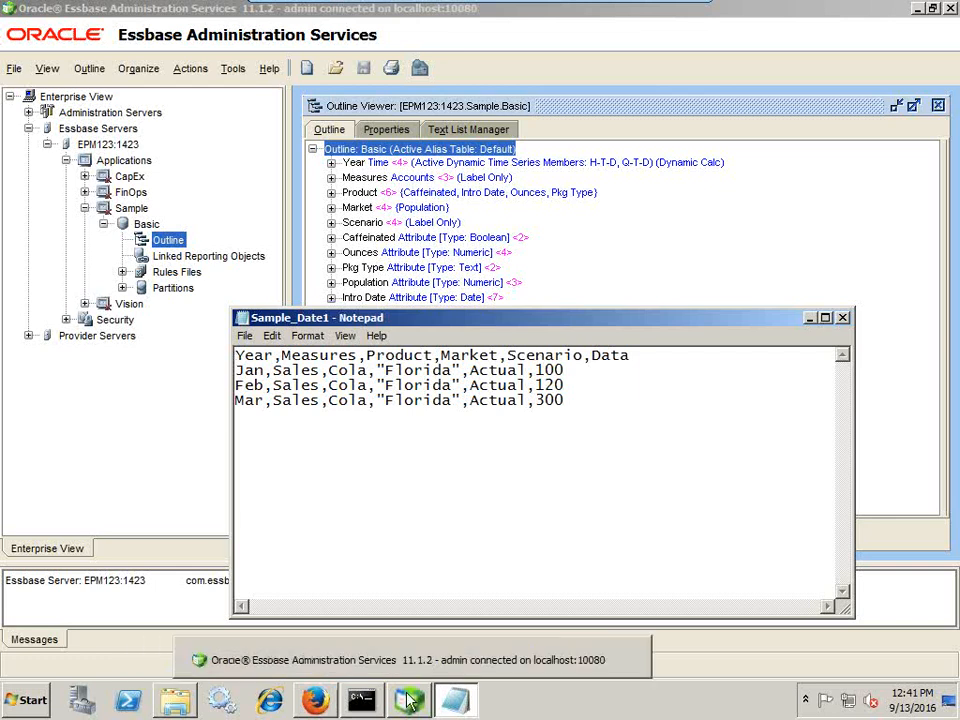
{"action": "left_click", "coordinate": [32, 699]}
{"action": "left_click", "coordinate": [56, 386]}
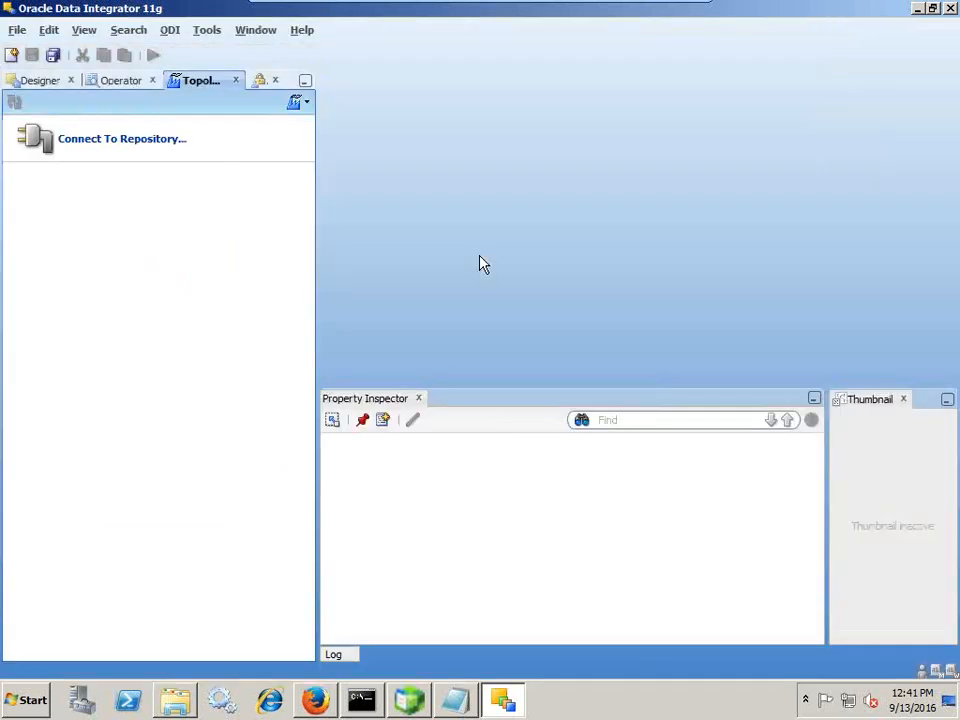
{"action": "left_click", "coordinate": [82, 148]}
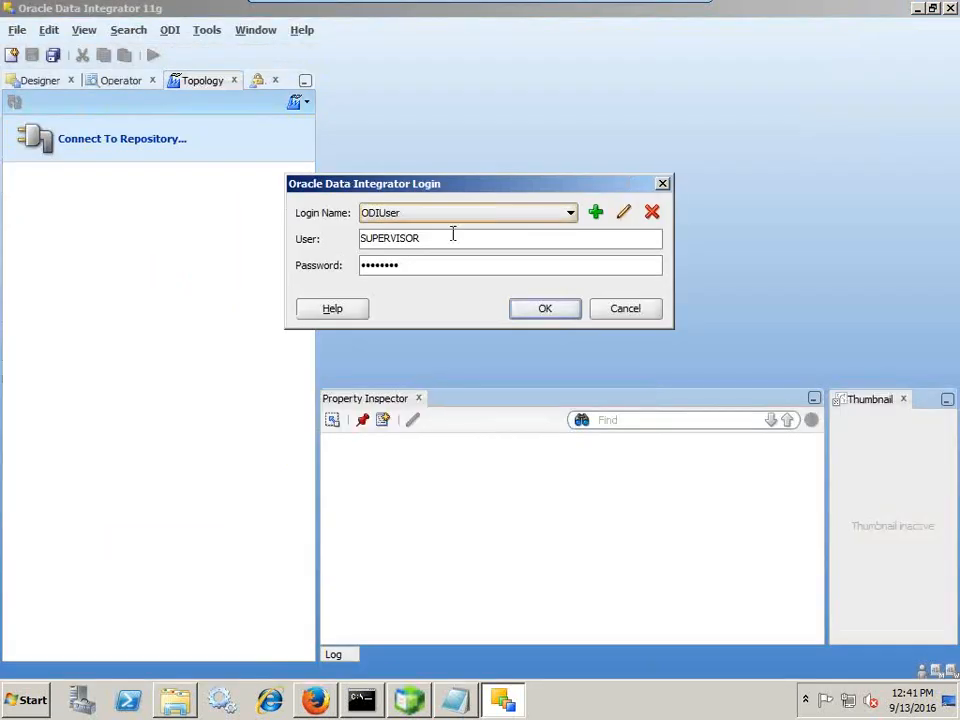
{"action": "left_click", "coordinate": [553, 309]}
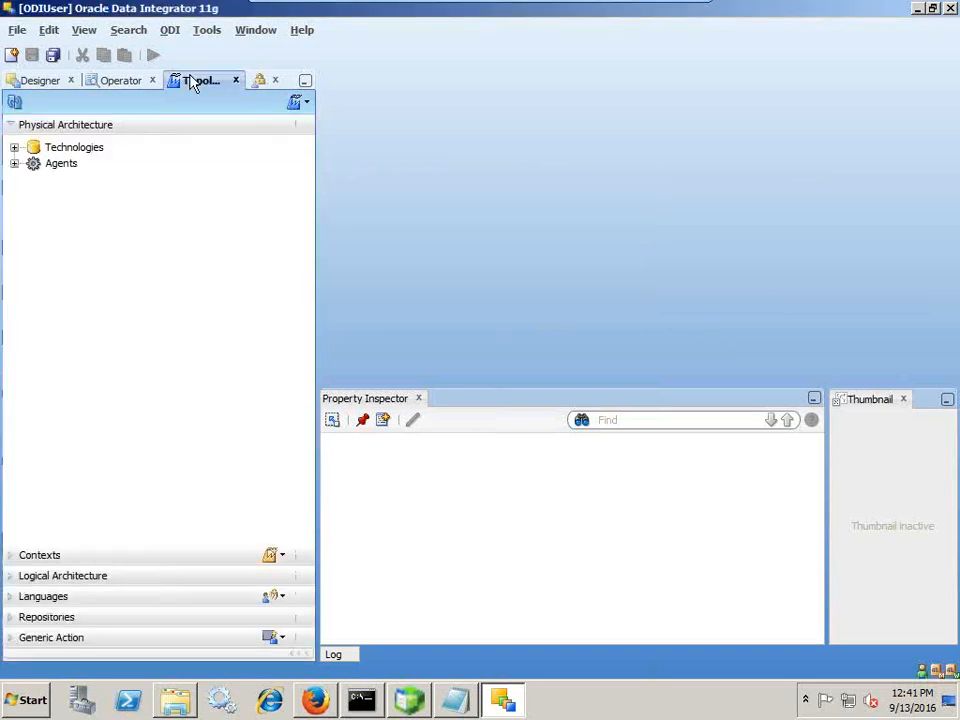
Step: Create a new data server under the physical File technology and name it File_Essbase_DataLoad
{"action": "left_click", "coordinate": [15, 147]}
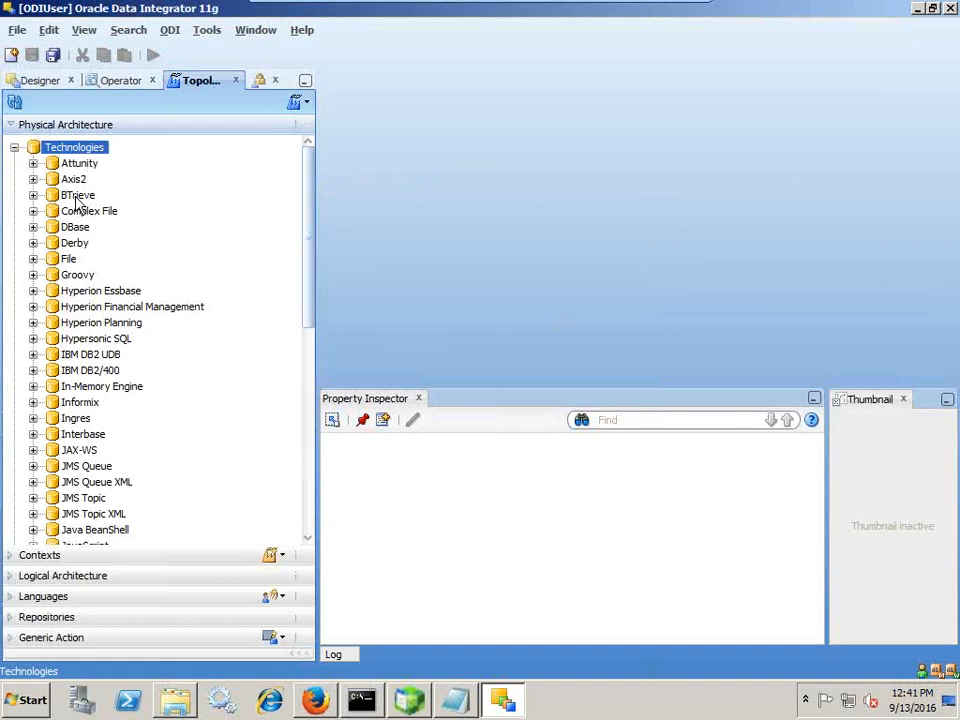
{"action": "left_click", "coordinate": [33, 259]}
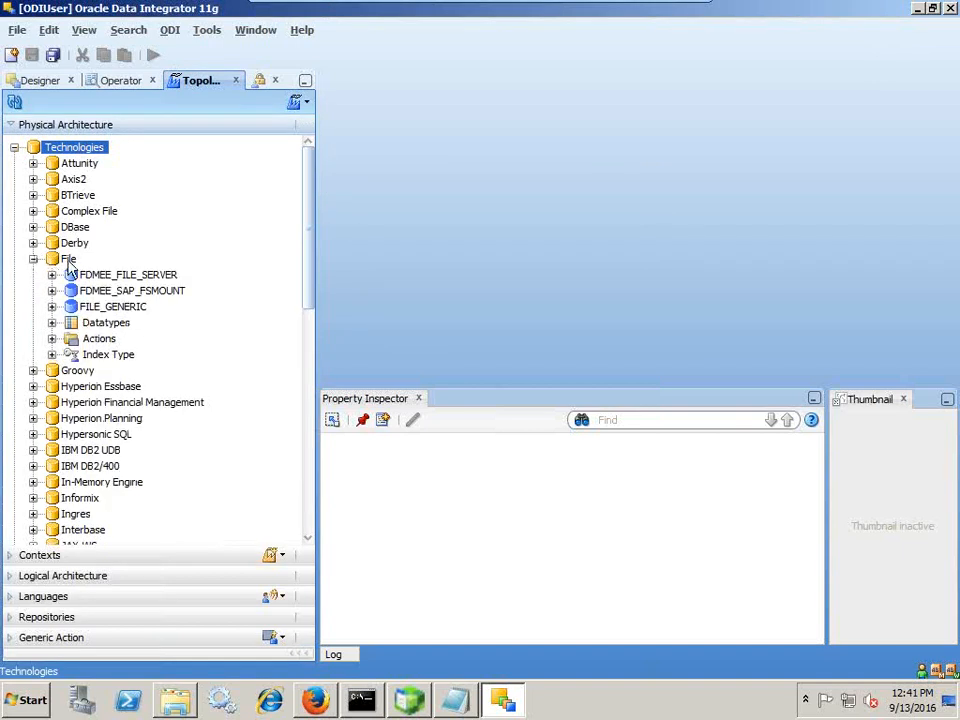
{"action": "right_click", "coordinate": [69, 265]}
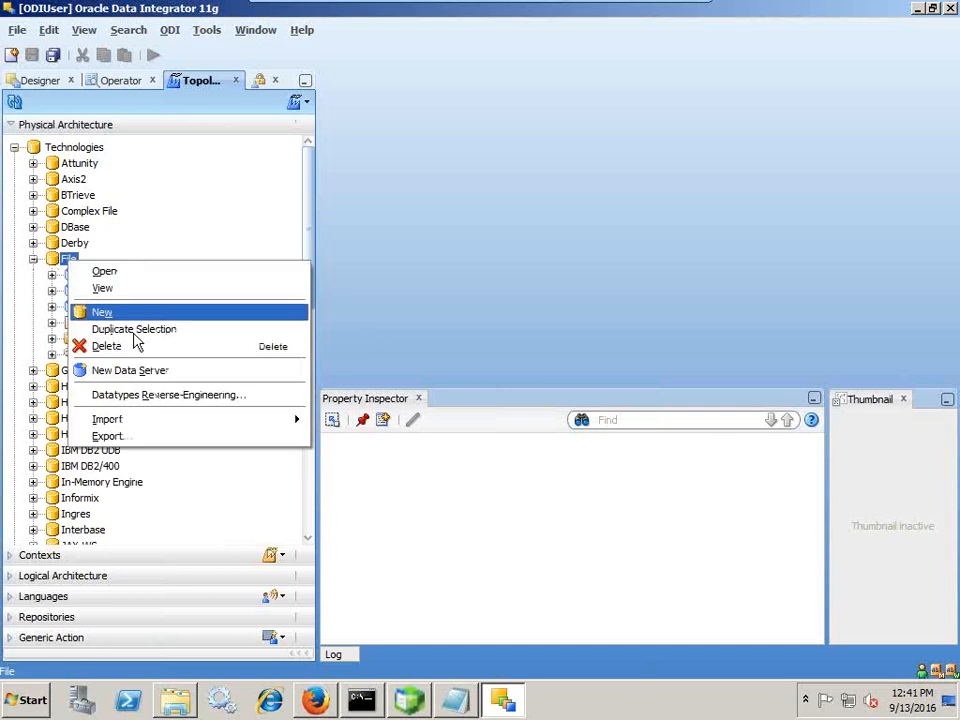
{"action": "left_click", "coordinate": [141, 372]}
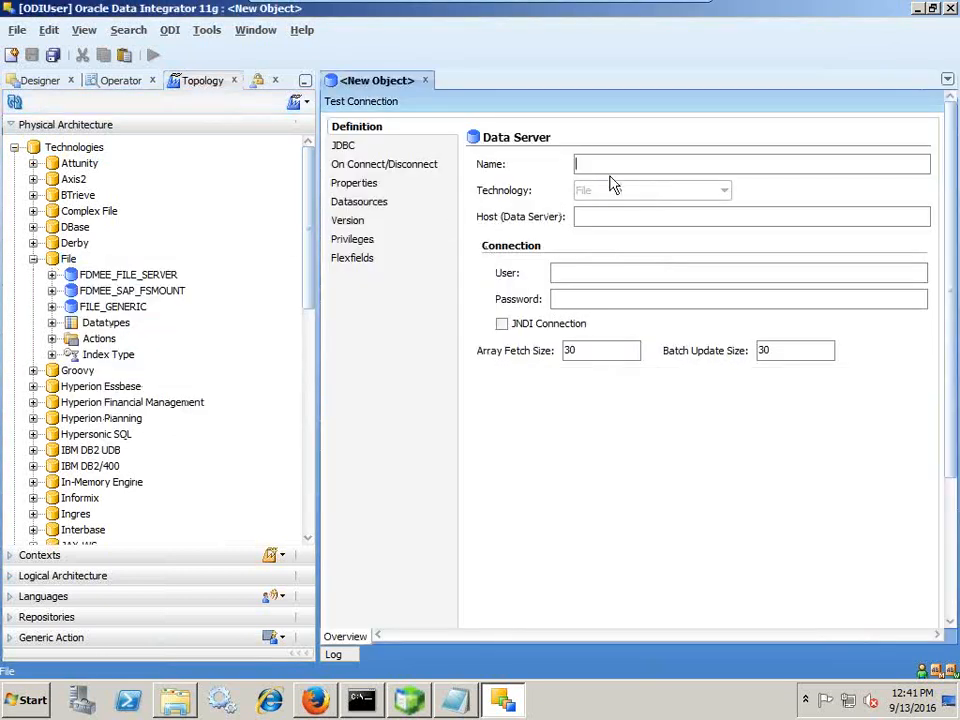
{"action": "type", "text": "File"}
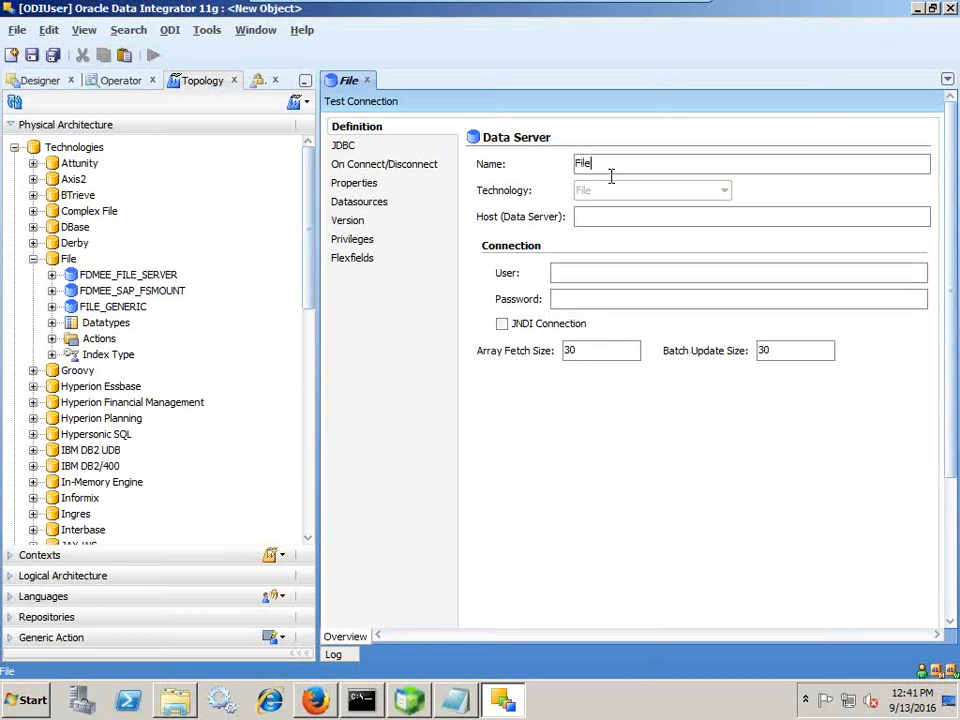
{"action": "type", "text": "_Essbase_"}
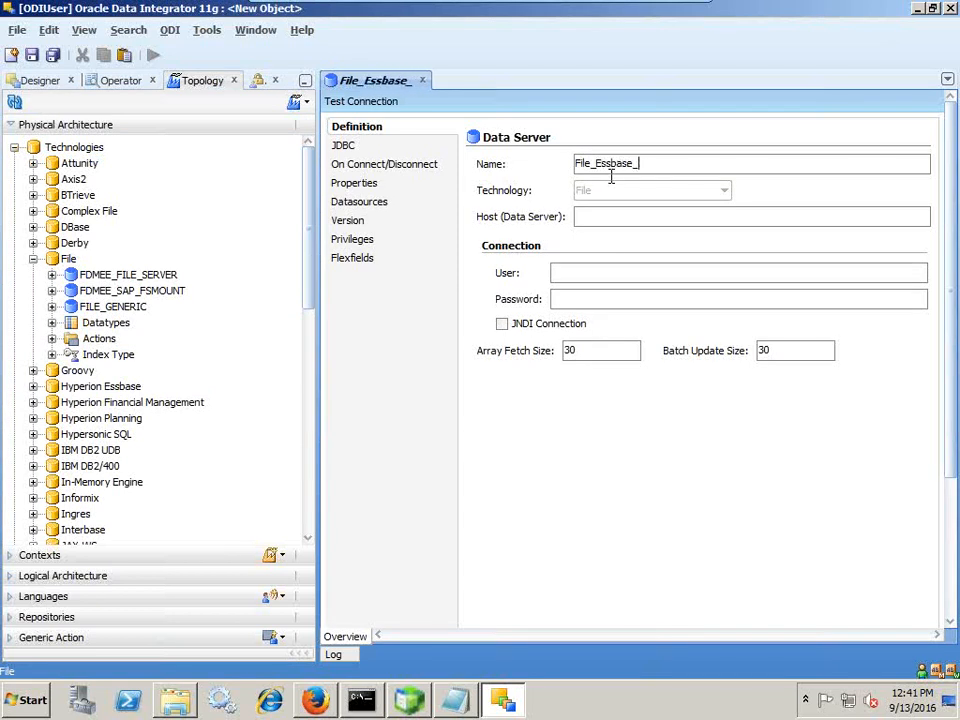
{"action": "type", "text": "DataLoad"}
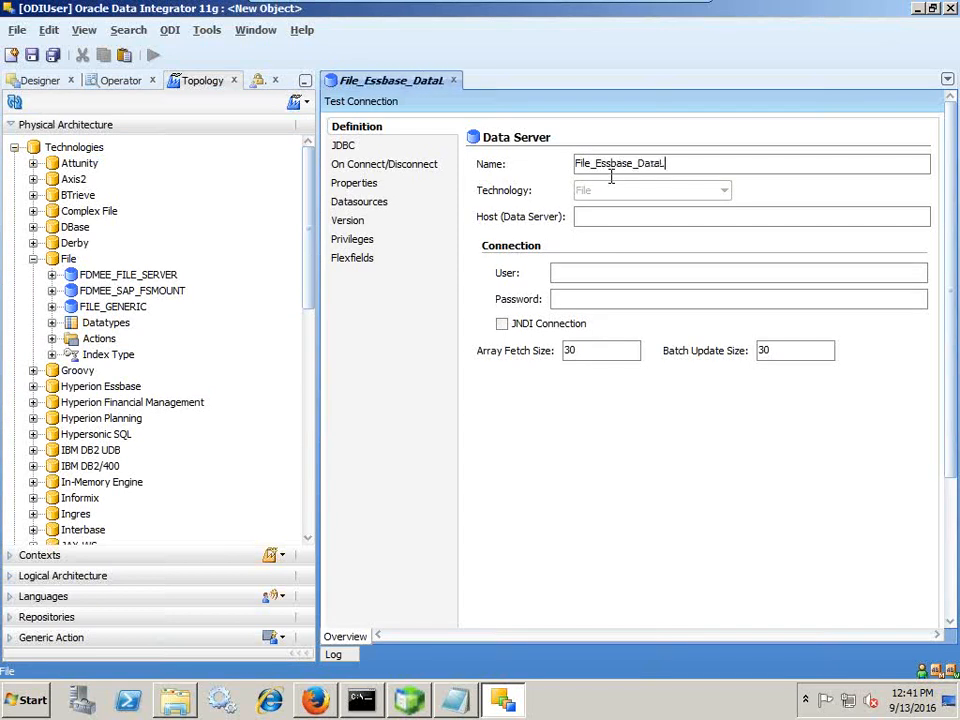
Step: Set the data server's JDBC driver to ODI File JDBC Driver and its JDBC URL to jdbc:snps:dbfile, without the property placeholder
{"action": "left_click", "coordinate": [345, 146]}
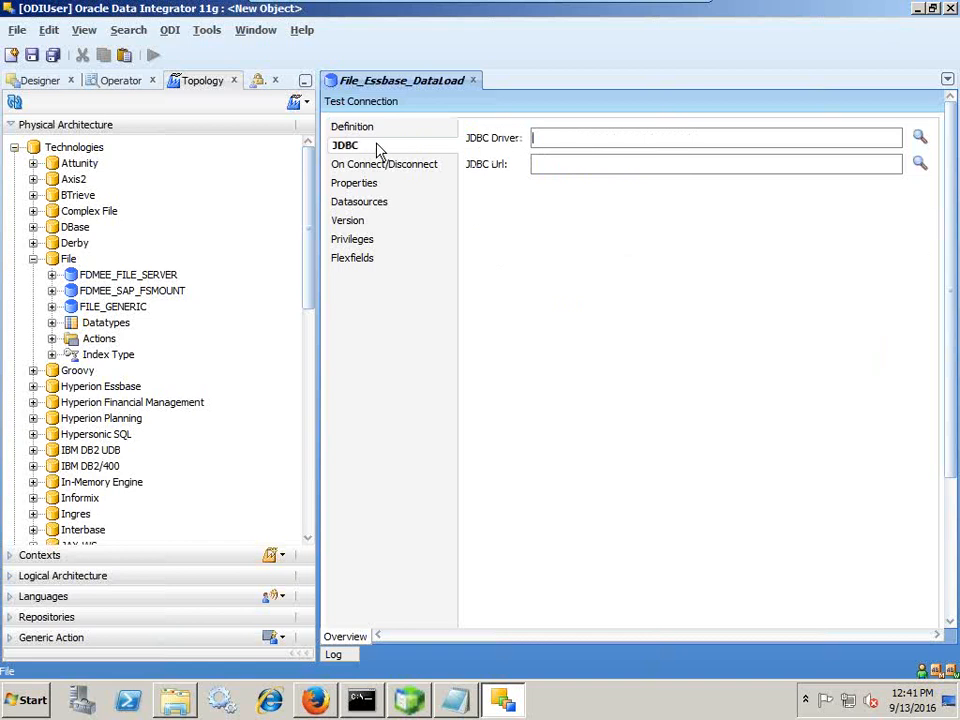
{"action": "left_click", "coordinate": [920, 137]}
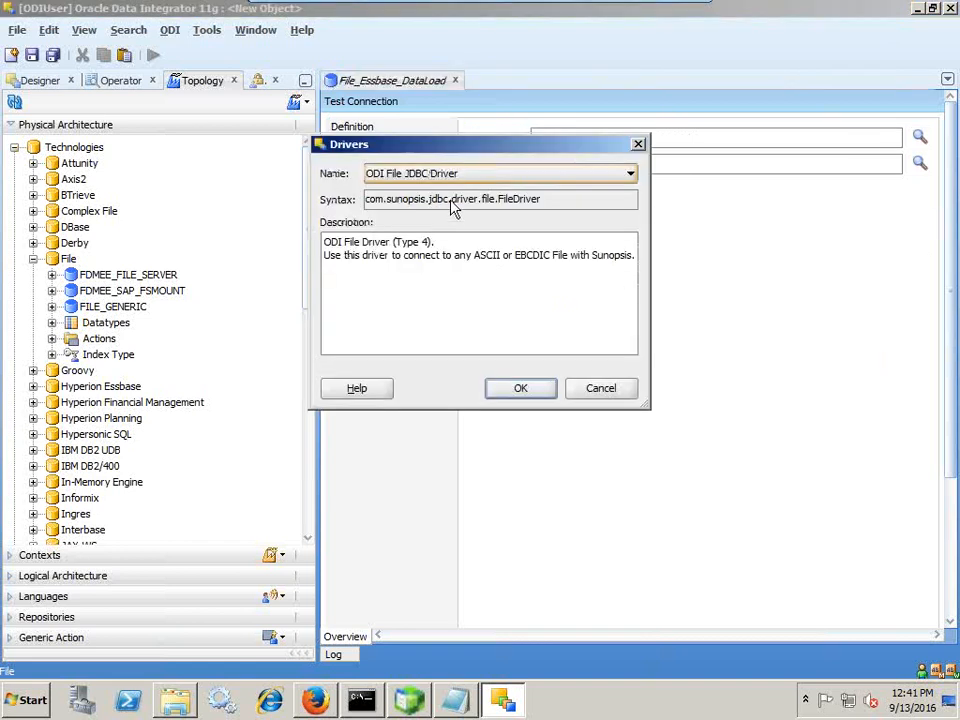
{"action": "left_click", "coordinate": [538, 390]}
{"action": "left_click", "coordinate": [920, 164]}
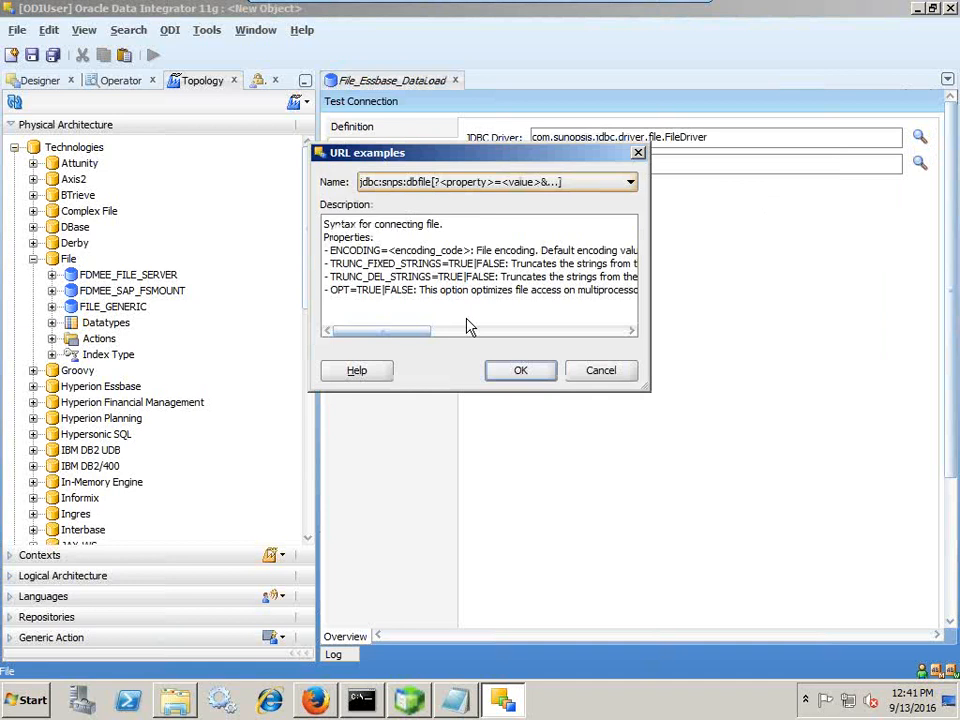
{"action": "left_click", "coordinate": [518, 371]}
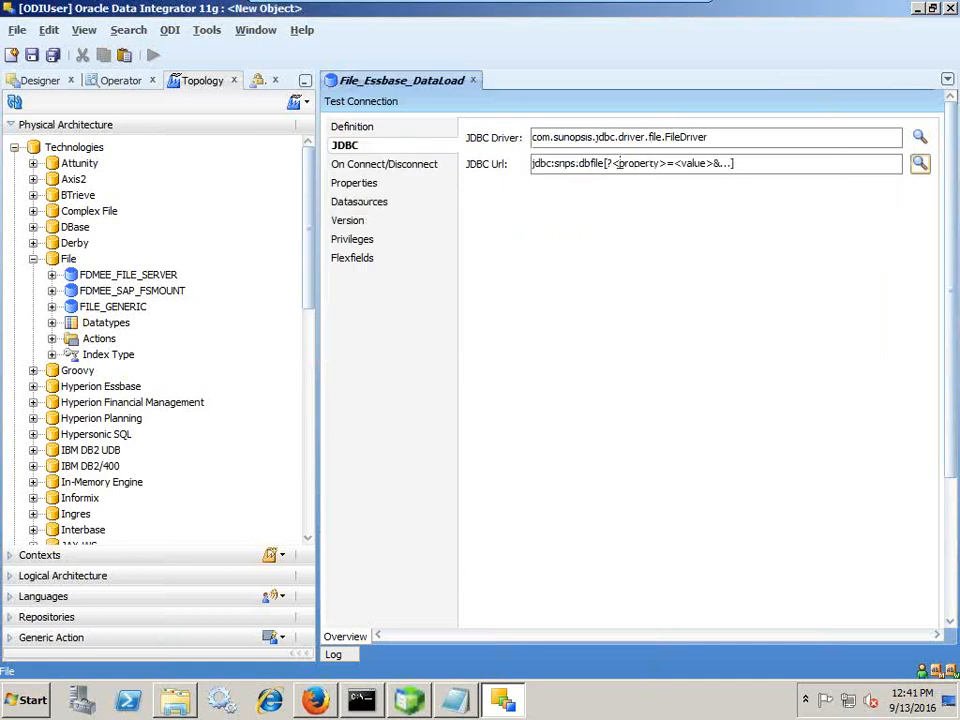
{"action": "left_click_drag", "start_coordinate": [605, 165], "coordinate": [859, 170]}
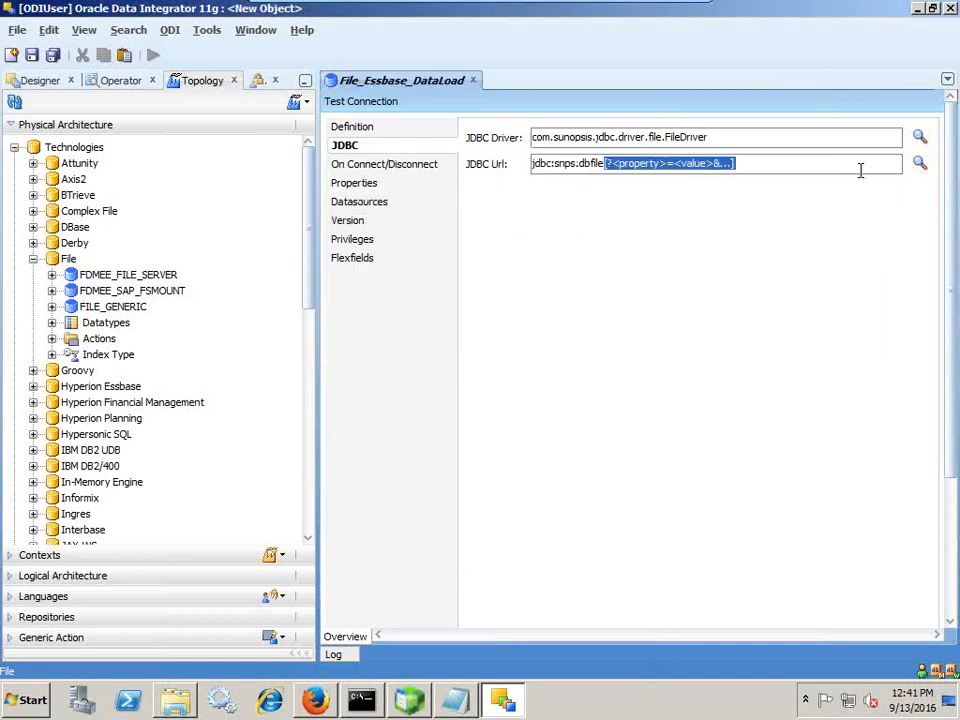
{"action": "key", "text": "Delete"}
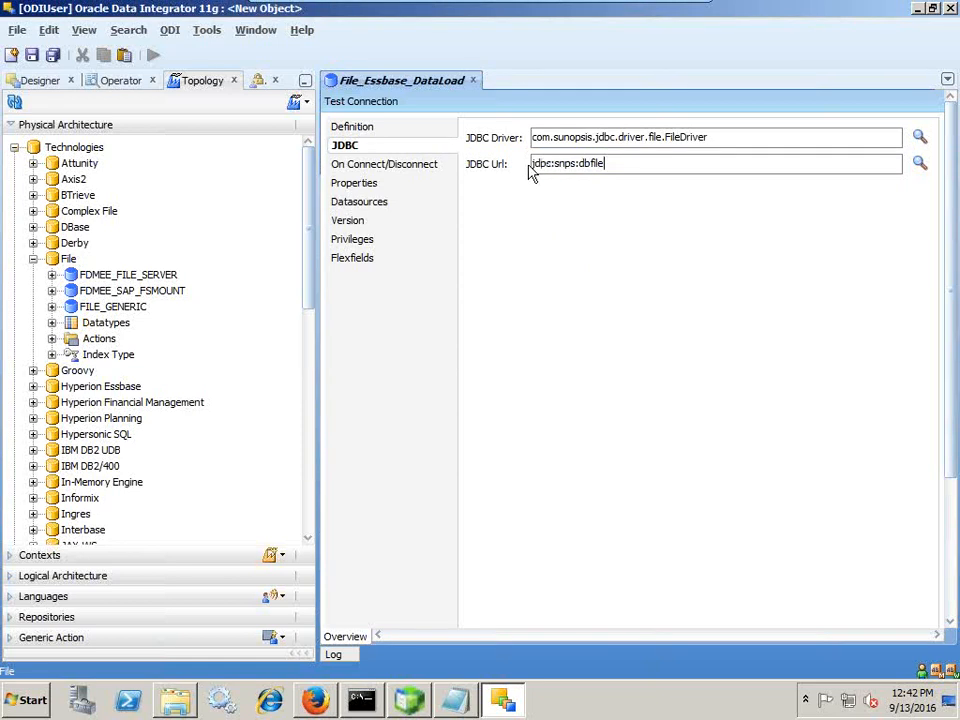
Step: Save the File_Essbase_DataLoad data server and close its editor
{"action": "left_click", "coordinate": [32, 55]}
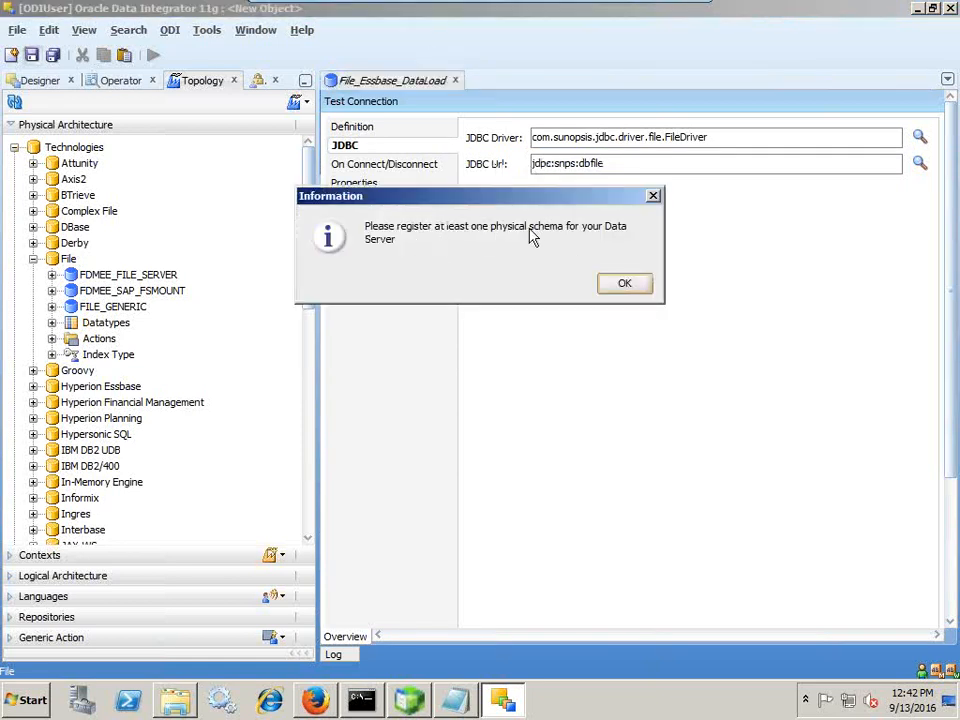
{"action": "left_click", "coordinate": [625, 282]}
{"action": "left_click", "coordinate": [476, 79]}
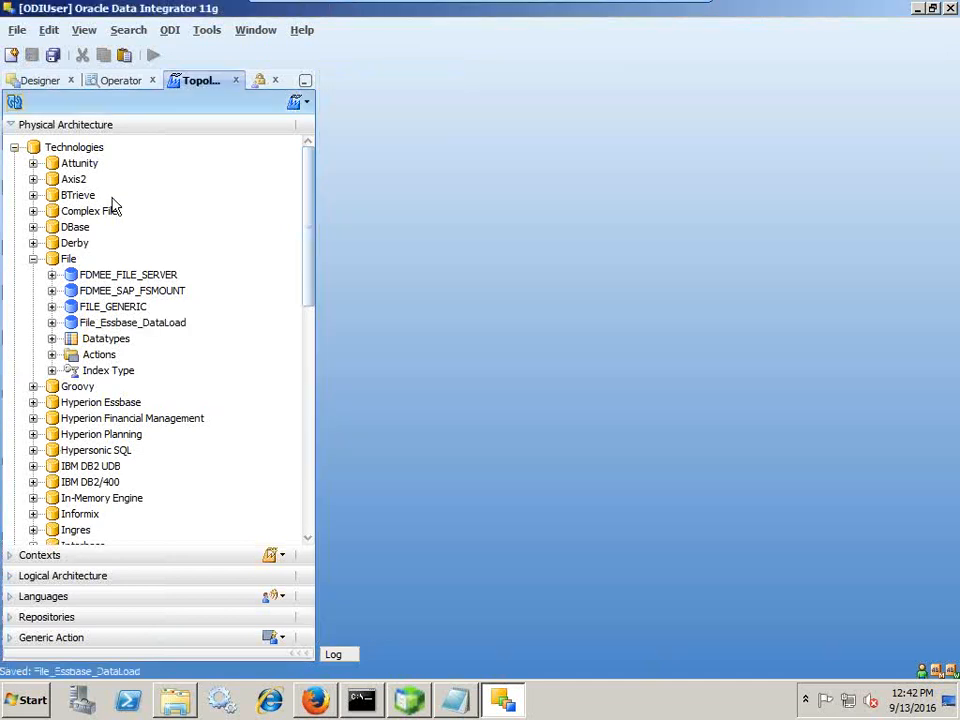
Step: Add a physical schema to File_Essbase_DataLoad with the schema and work schema directories both set to C:\DataSource\Essbase_Cube
{"action": "right_click", "coordinate": [124, 323]}
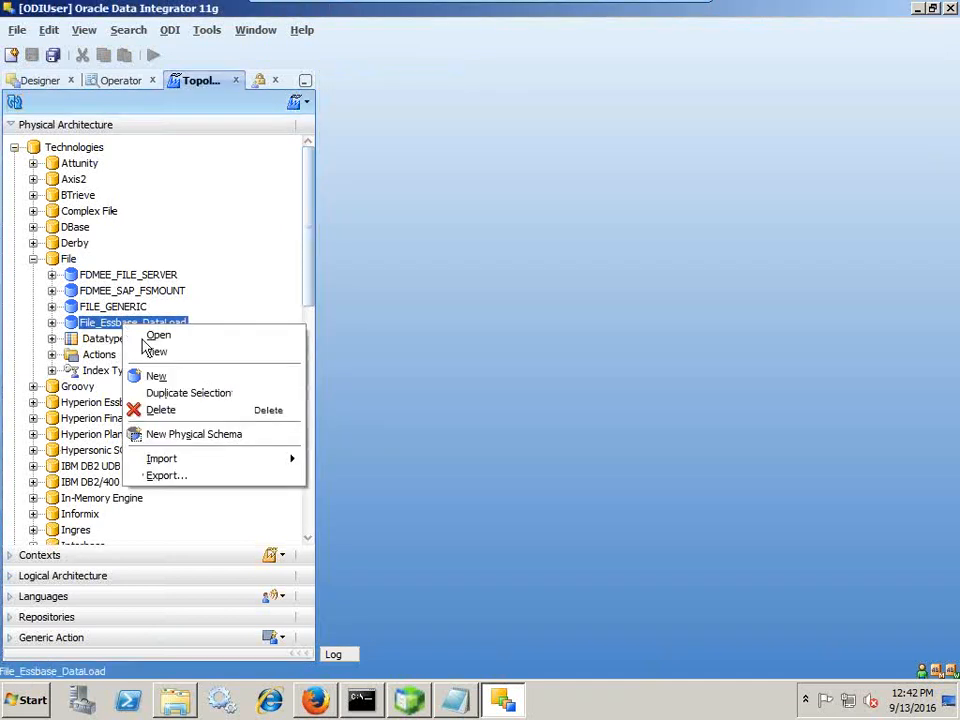
{"action": "left_click", "coordinate": [178, 434]}
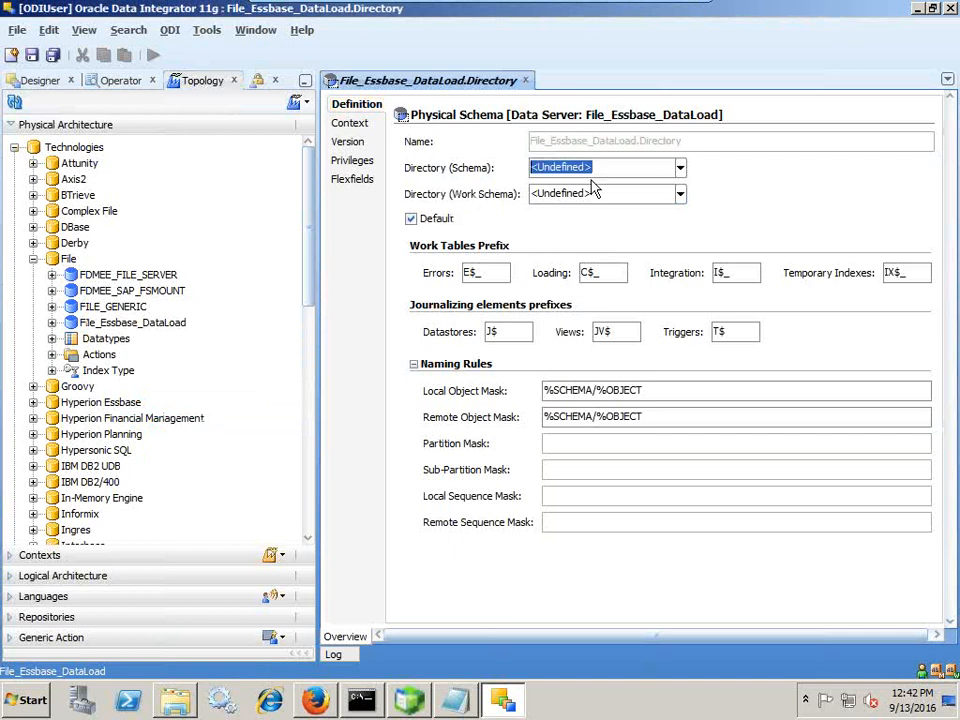
{"action": "left_click", "coordinate": [174, 700]}
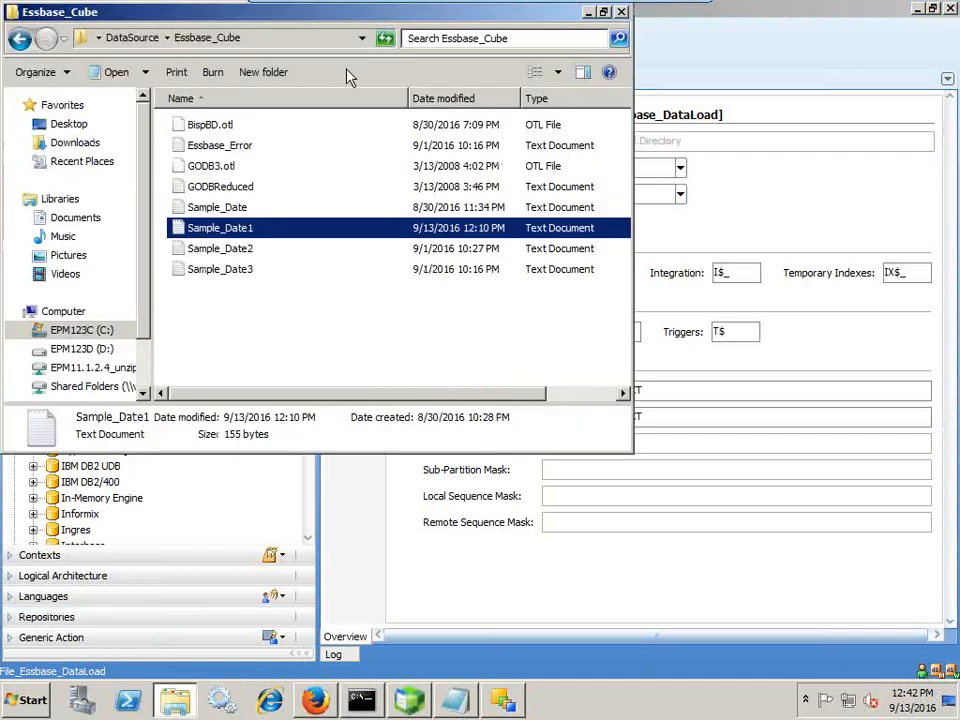
{"action": "left_click", "coordinate": [321, 37]}
{"action": "key", "text": "ctrl+c"}
{"action": "key", "text": "alt+Tab"}
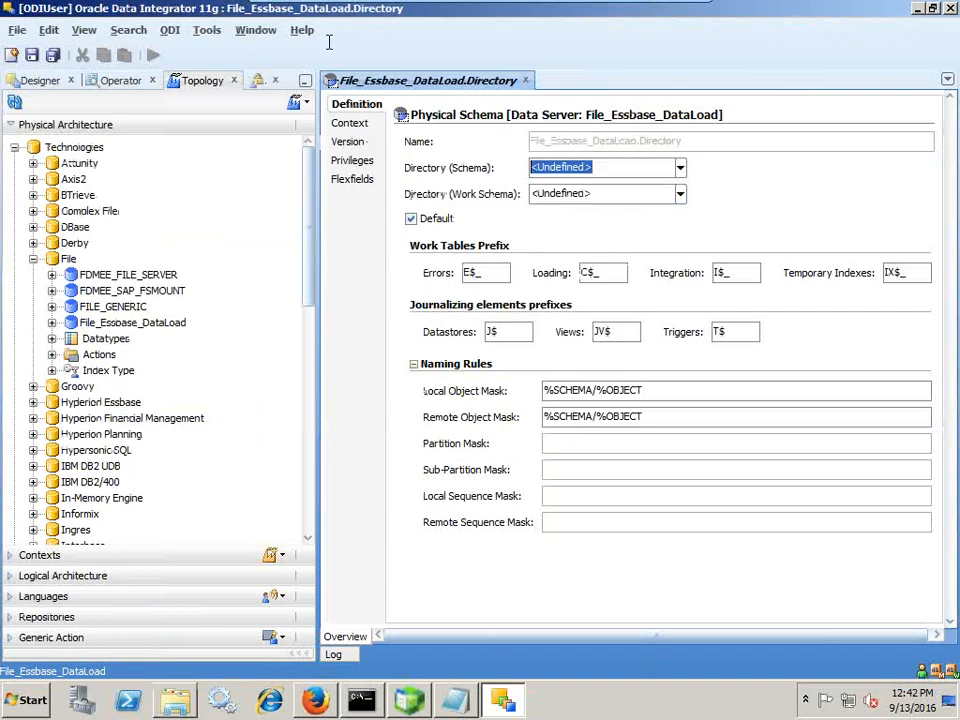
{"action": "key", "text": "ctrl+v"}
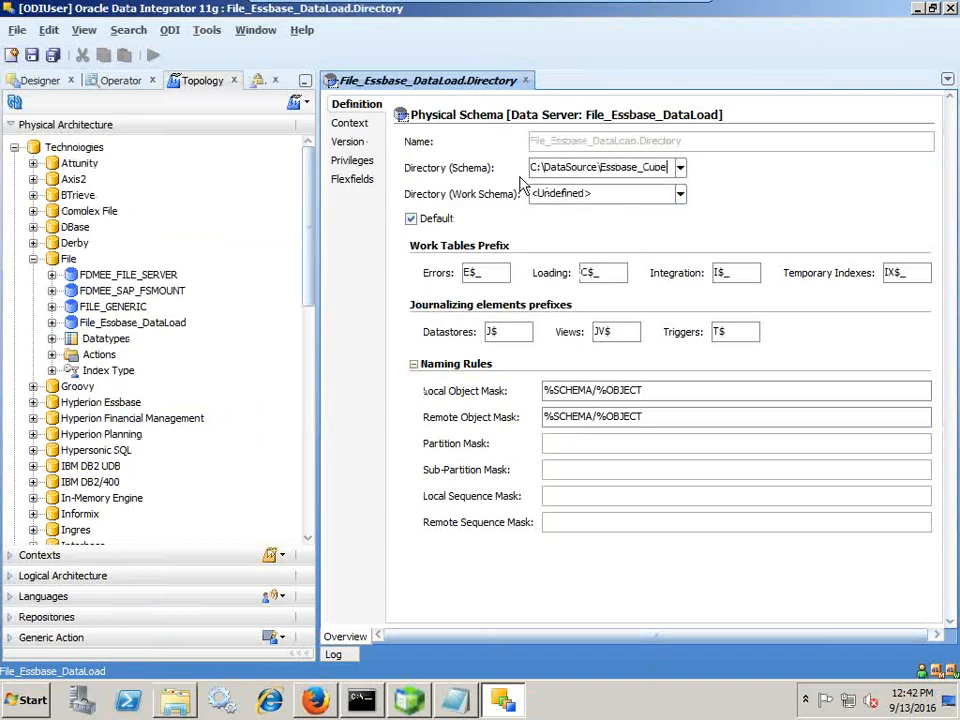
{"action": "left_click", "coordinate": [606, 189]}
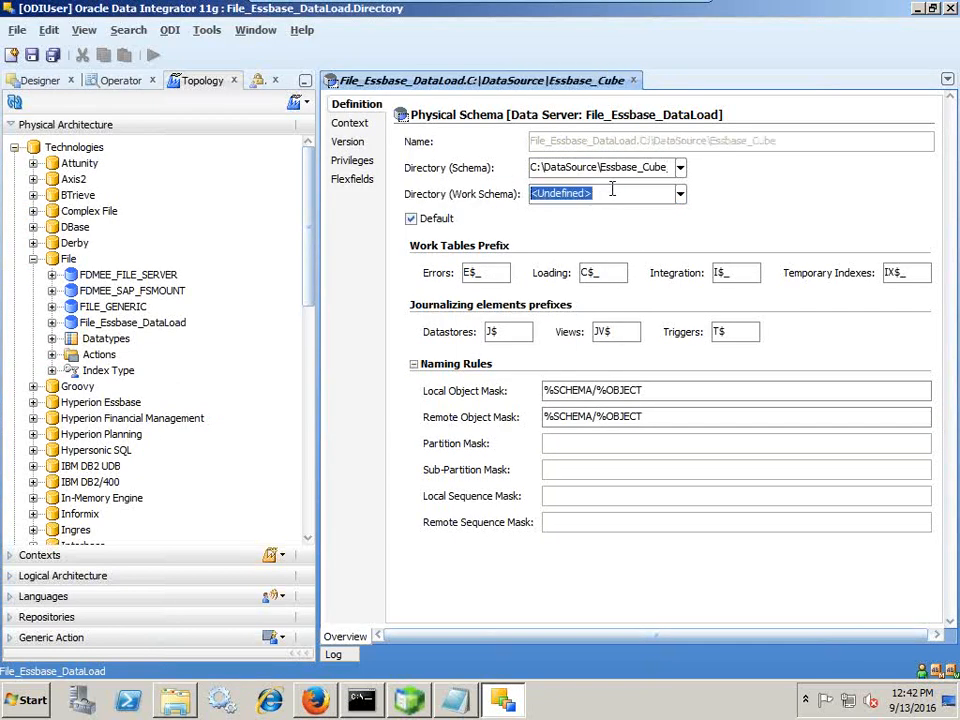
{"action": "key", "text": "ctrl+v"}
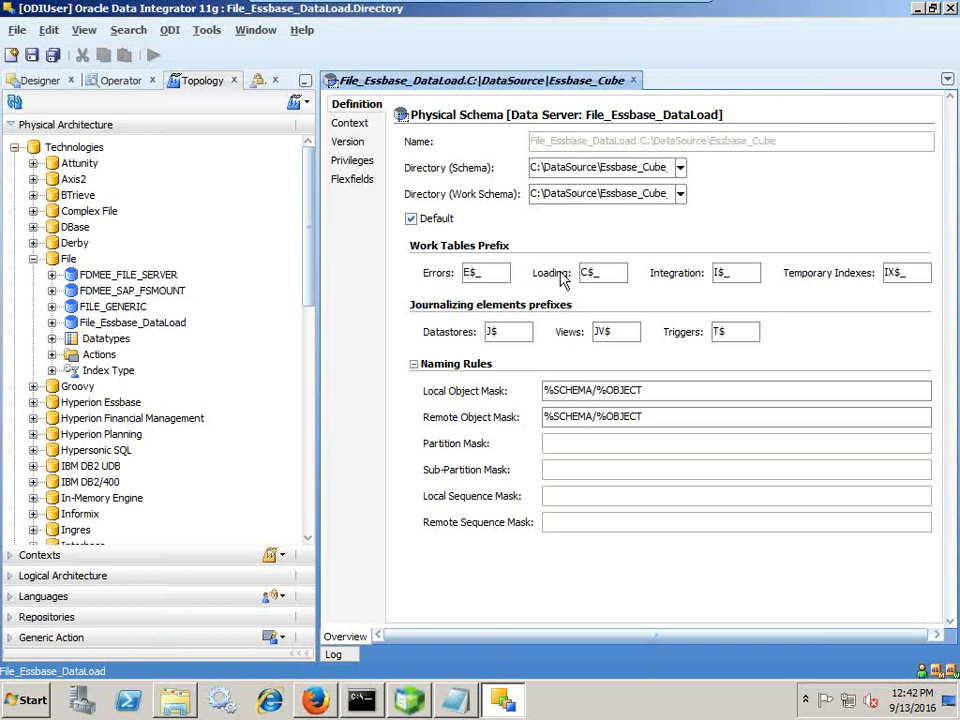
Step: Save the new physical schema without a context and close its editor
{"action": "left_click", "coordinate": [31, 56]}
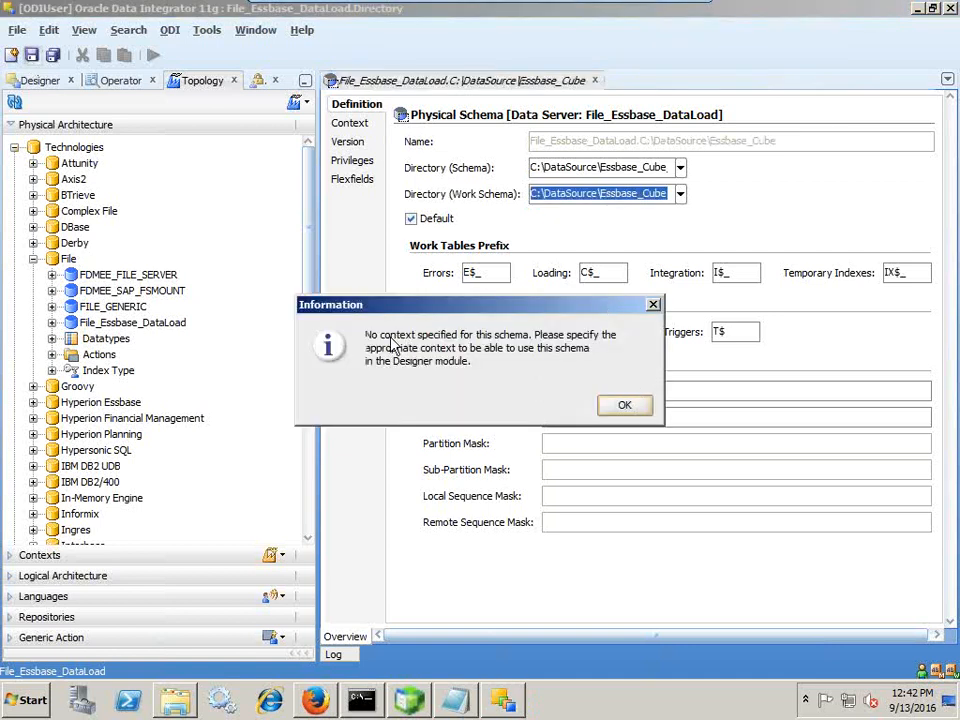
{"action": "left_click", "coordinate": [624, 405]}
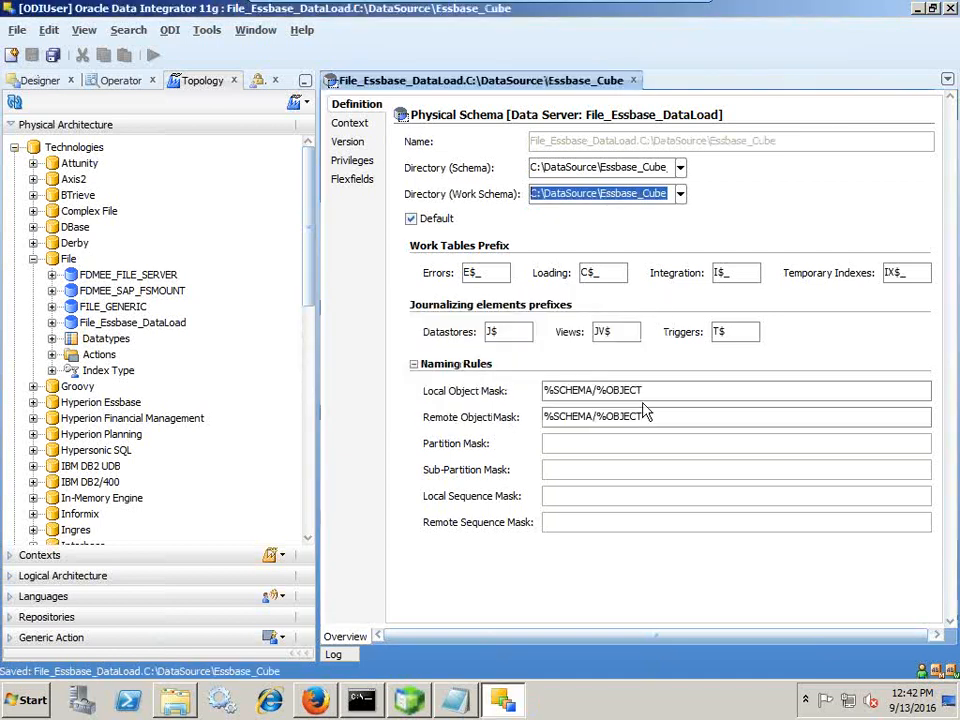
{"action": "left_click", "coordinate": [633, 80]}
Step: Start a new logical schema for the File technology in the logical architecture
{"action": "left_click", "coordinate": [14, 147]}
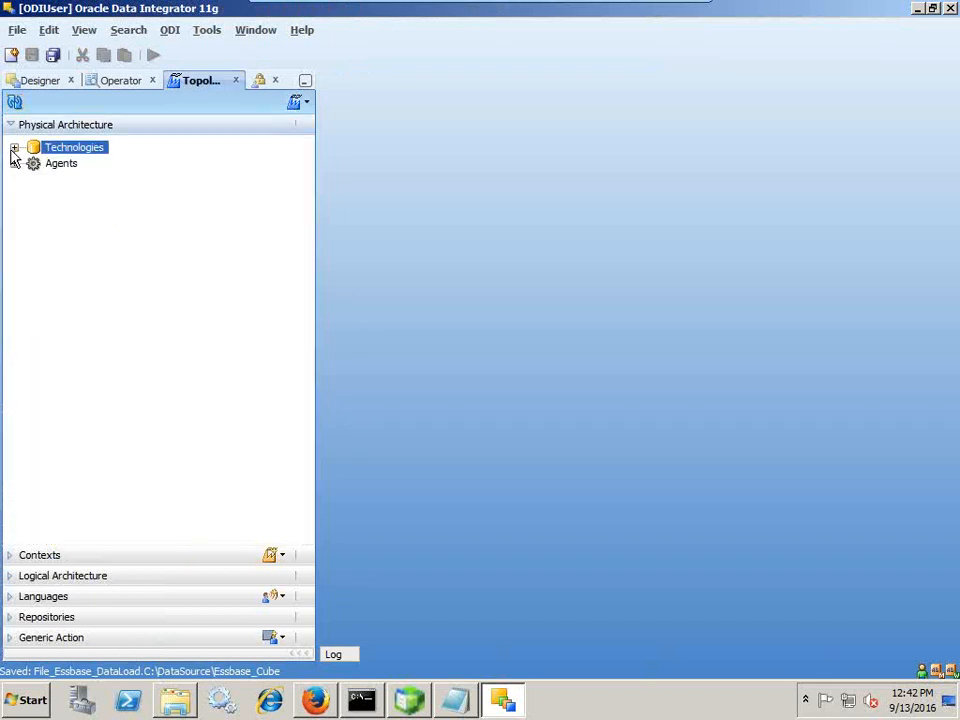
{"action": "left_click", "coordinate": [12, 580]}
{"action": "left_click", "coordinate": [14, 400]}
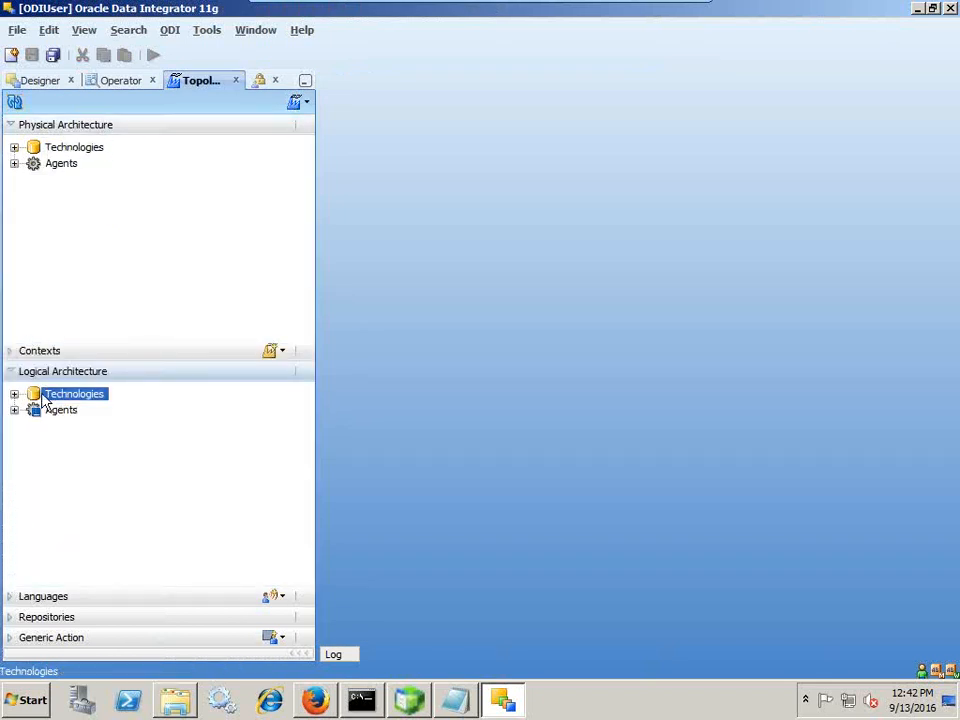
{"action": "left_click", "coordinate": [14, 395]}
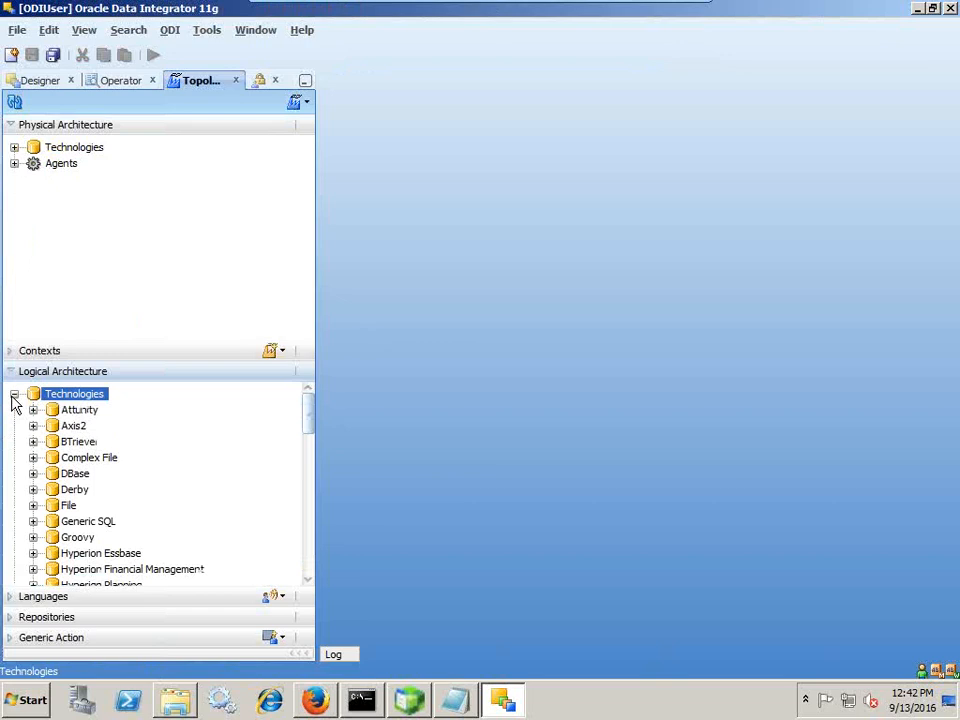
{"action": "left_click", "coordinate": [60, 507]}
{"action": "left_click", "coordinate": [33, 506]}
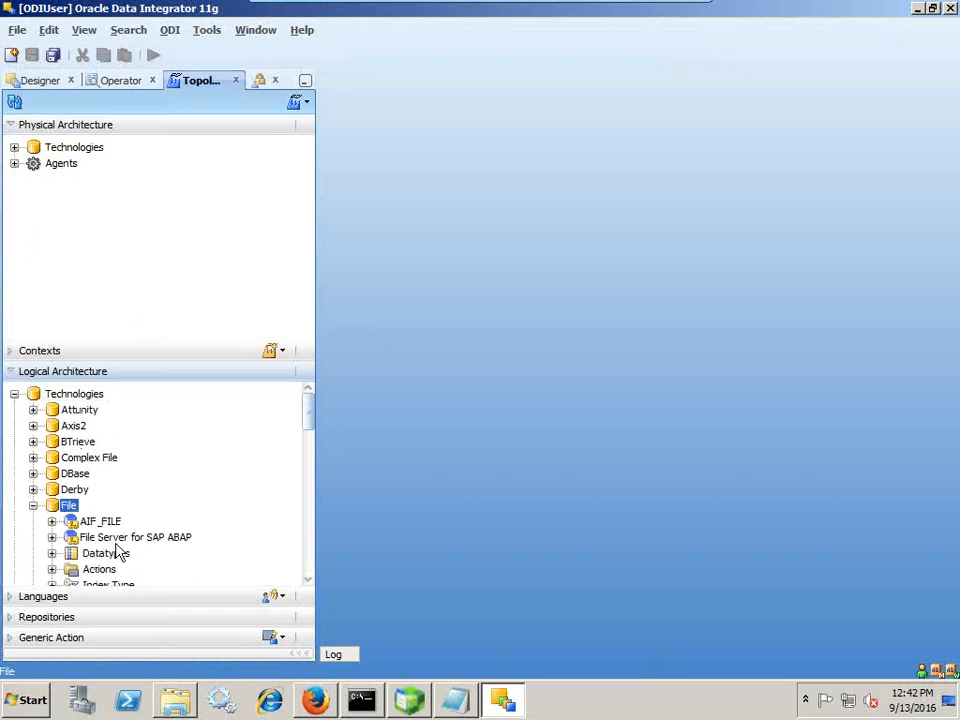
{"action": "right_click", "coordinate": [70, 510]}
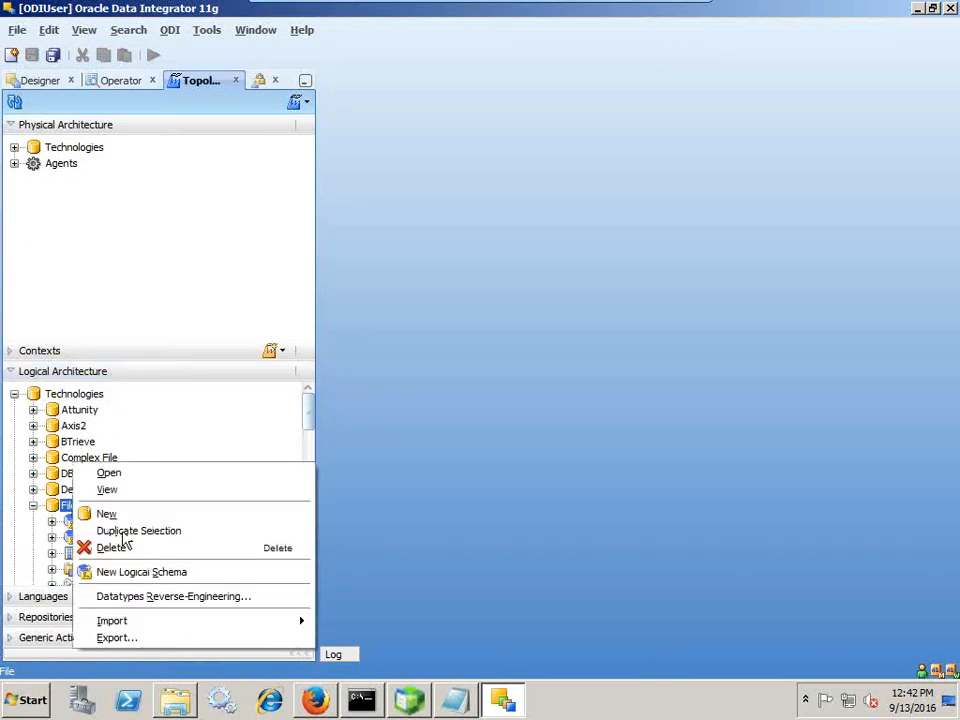
{"action": "left_click", "coordinate": [214, 582]}
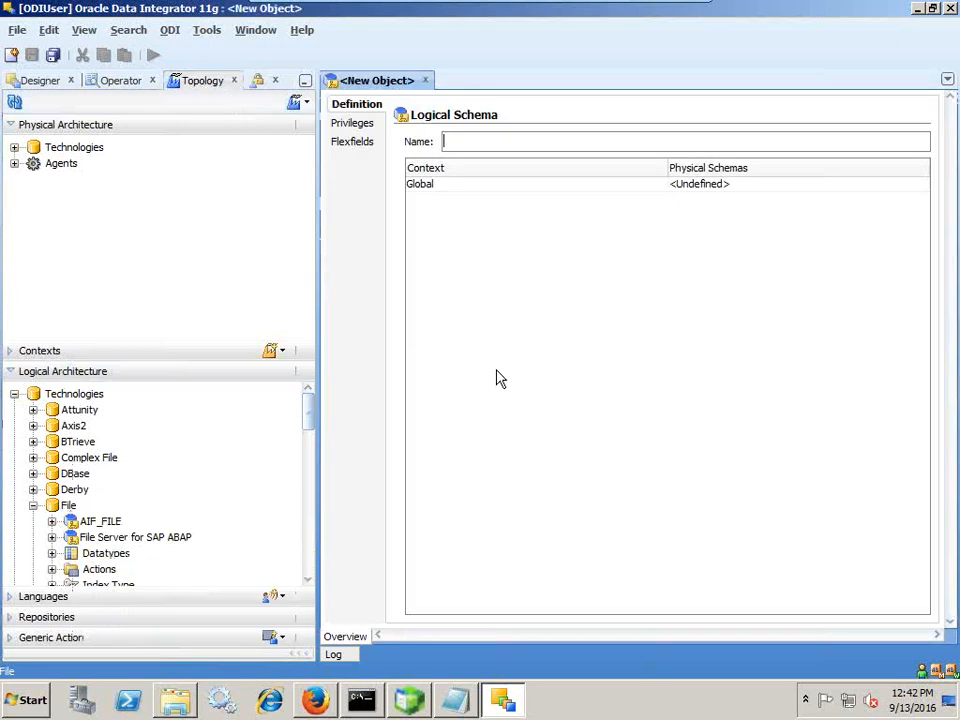
Step: Name the new logical schema File_Essbase_DataLoad
{"action": "type", "text": "File"}
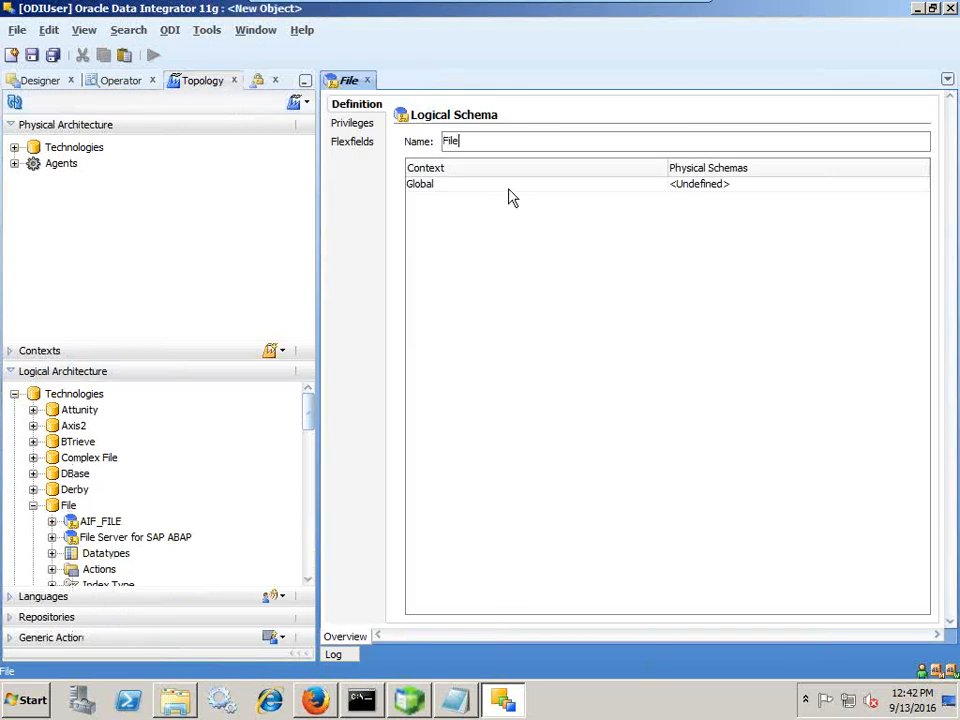
{"action": "type", "text": "_Essbase_Da"}
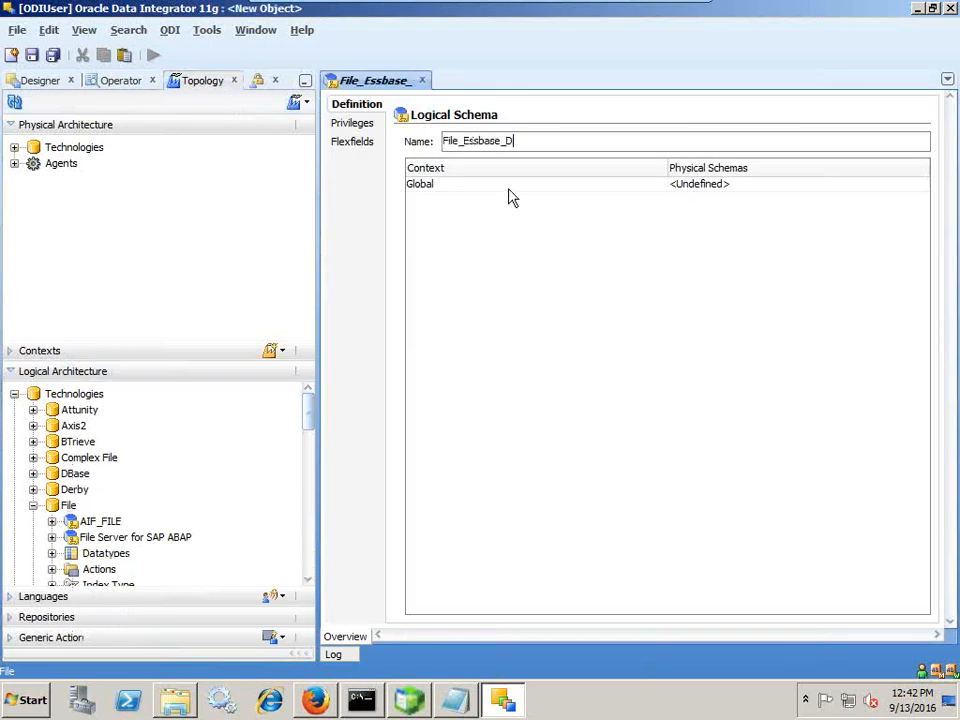
{"action": "key", "text": "BackSpace"}
{"action": "key", "text": "BackSpace"}
{"action": "type", "text": "Load"}
{"action": "key", "text": "Left"}
{"action": "key", "text": "Left"}
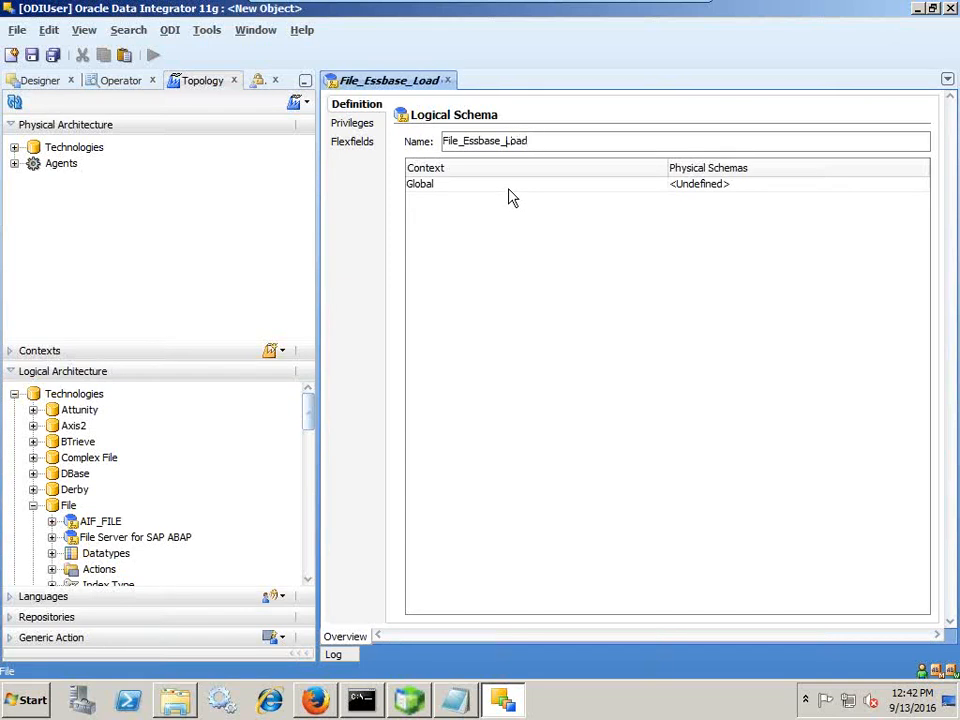
{"action": "type", "text": "DataLo"}
{"action": "key", "text": "BackSpace"}
{"action": "key", "text": "BackSpace"}
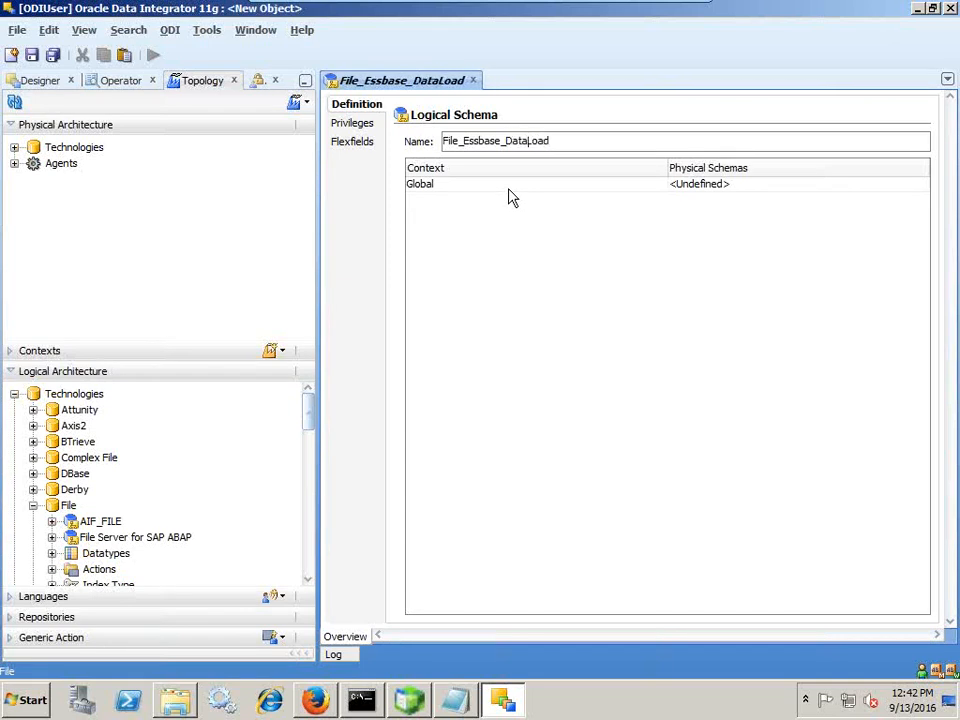
Step: Map the Global context to physical schema File_Essbase_DataLoad.C:\DataSource\Essbase_Cube, then save the logical schema and close its editor
{"action": "left_click", "coordinate": [729, 189]}
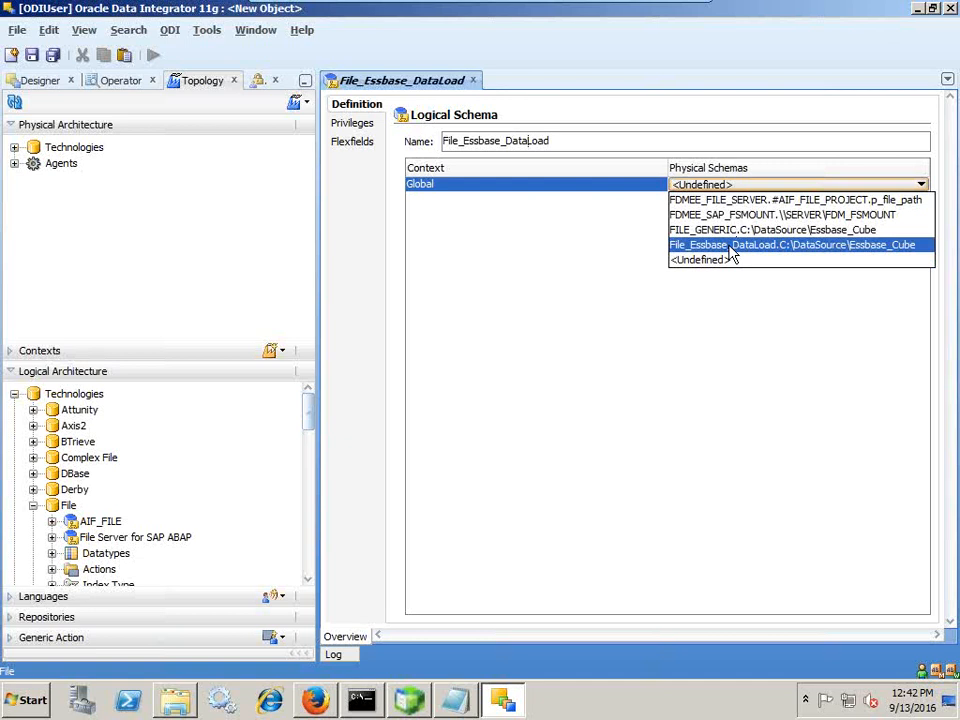
{"action": "left_click", "coordinate": [690, 244]}
{"action": "left_click", "coordinate": [32, 55]}
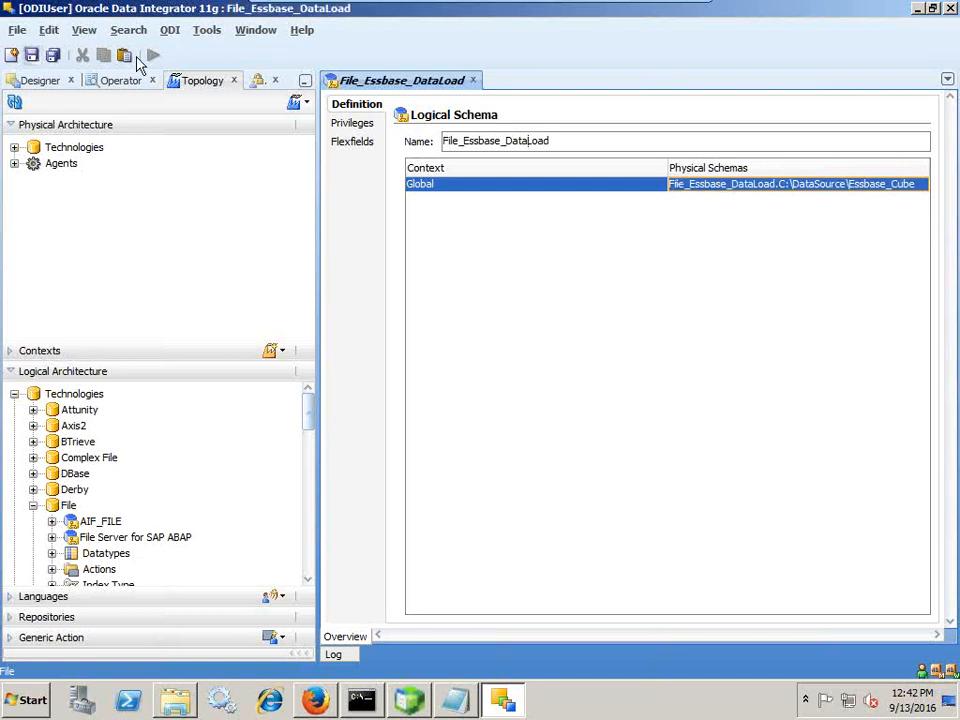
{"action": "left_click", "coordinate": [474, 80]}
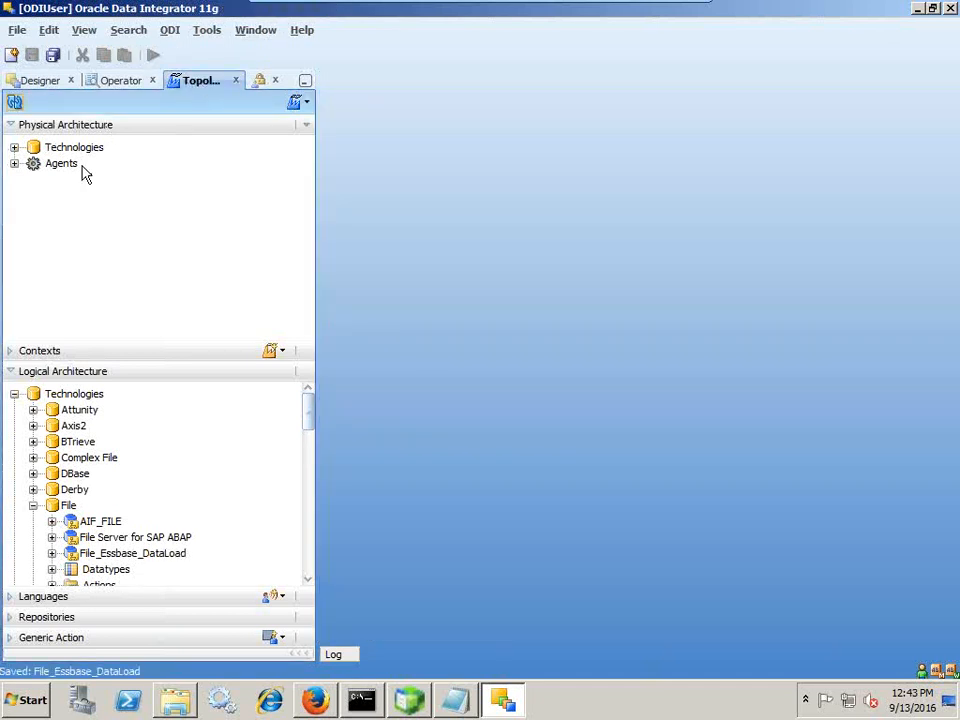
Step: Create a Designer project named File_Essbase_DataLoad with code FILE_ESSBASE_DATALOAD, save it and close its editor
{"action": "left_click", "coordinate": [40, 82]}
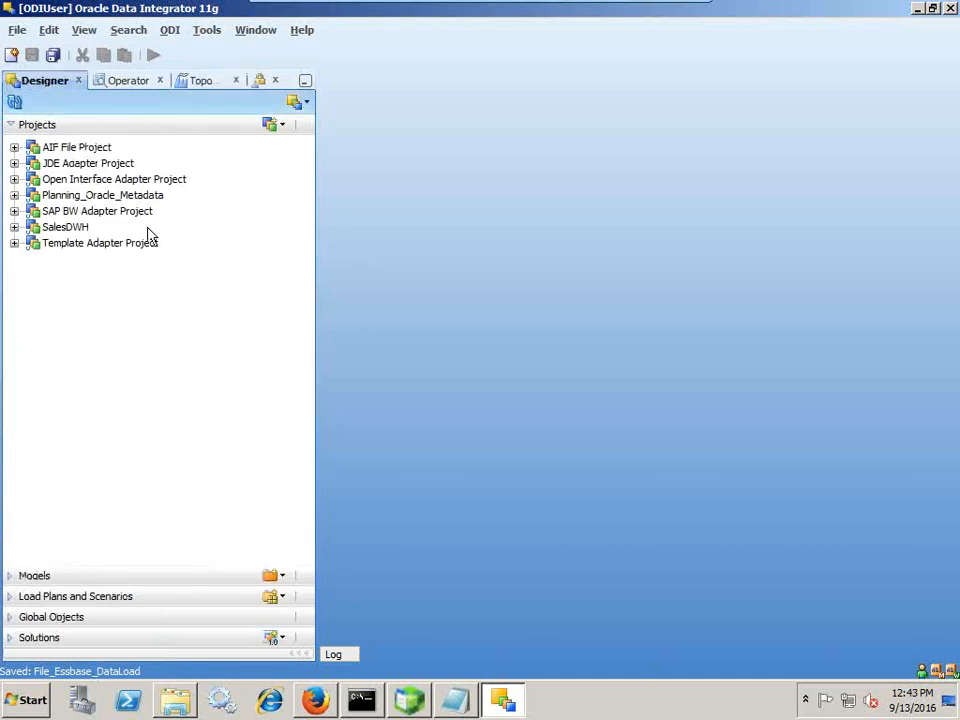
{"action": "left_click", "coordinate": [281, 125]}
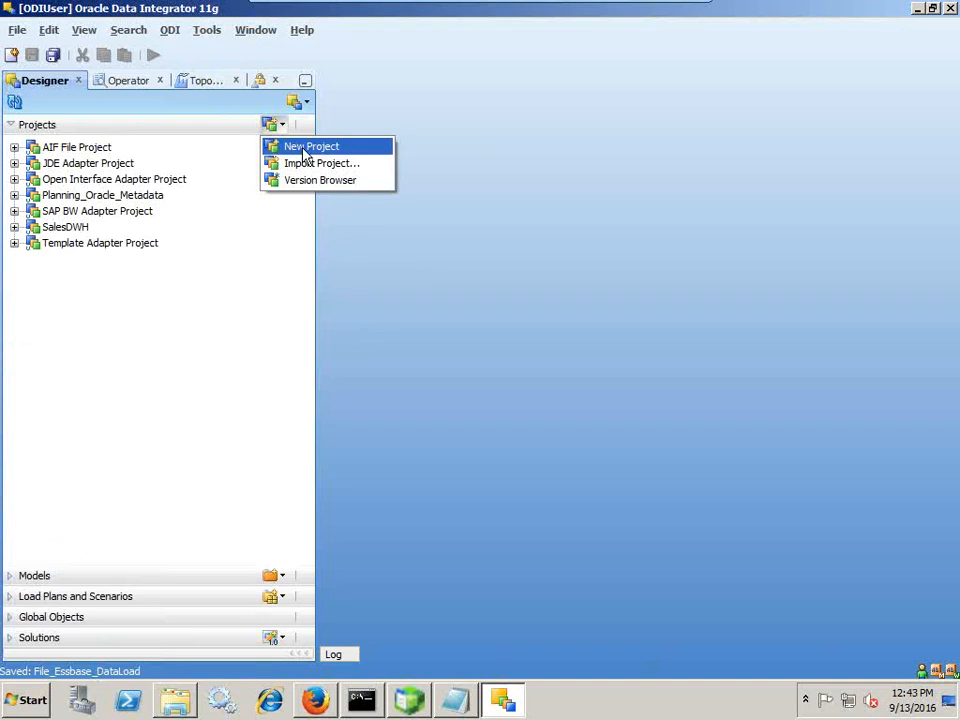
{"action": "left_click", "coordinate": [305, 150]}
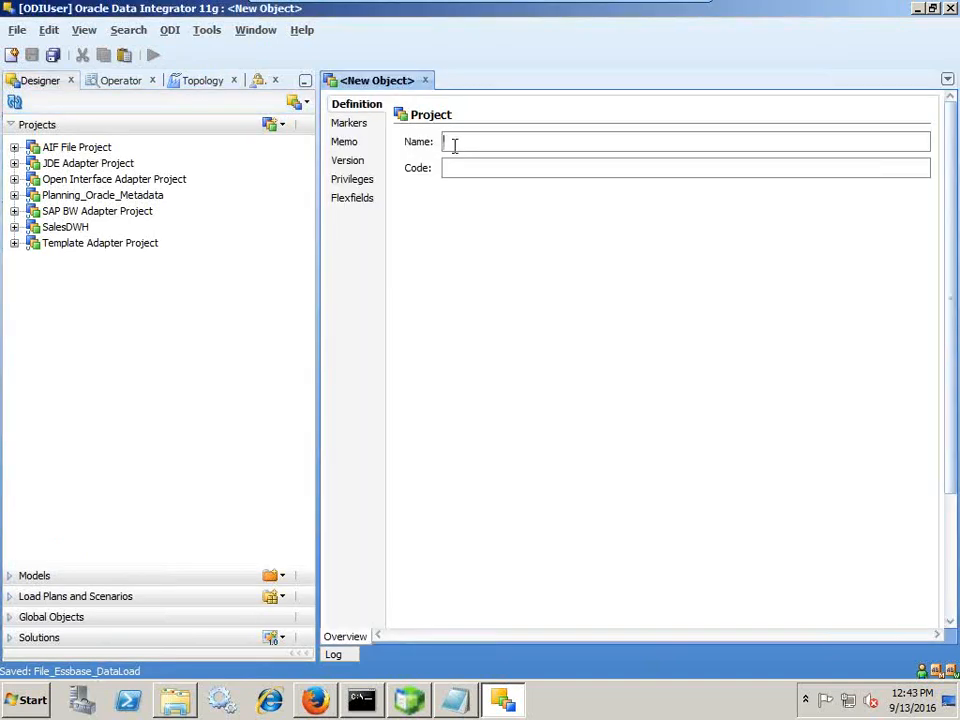
{"action": "type", "text": "File_Es"}
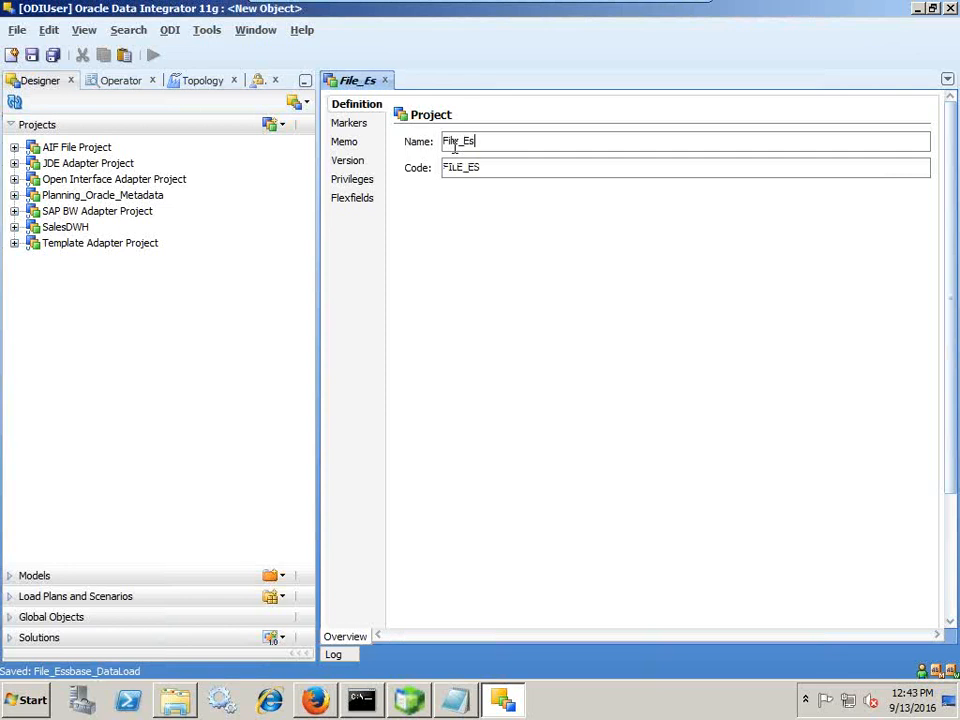
{"action": "type", "text": "sbaseDataLoad"}
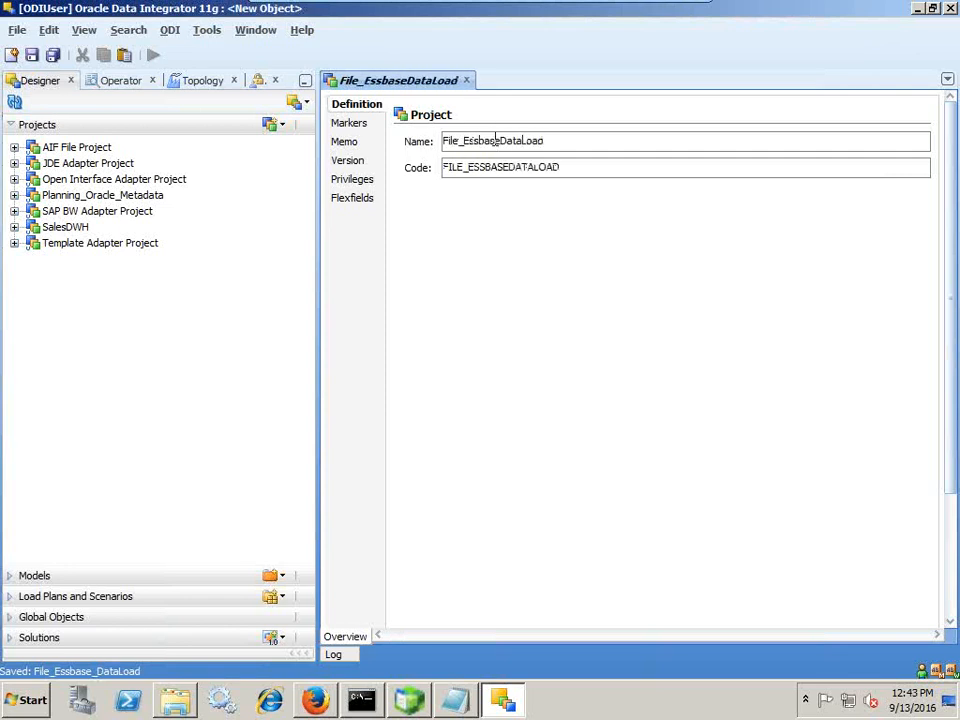
{"action": "left_click", "coordinate": [503, 140]}
{"action": "type", "text": "_"}
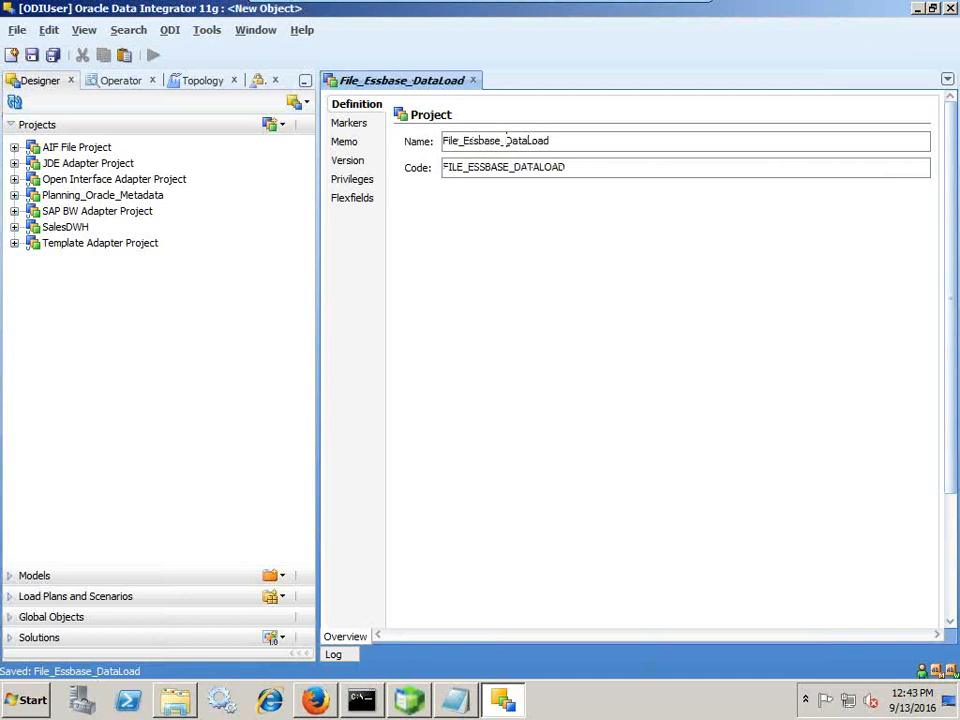
{"action": "left_click", "coordinate": [31, 54]}
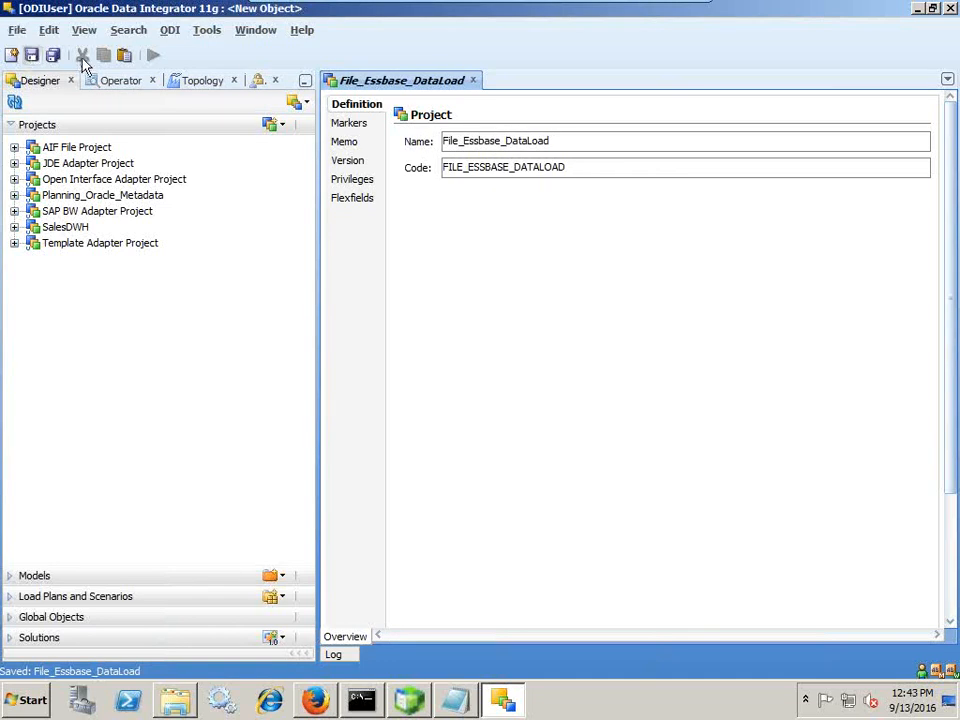
{"action": "left_click", "coordinate": [473, 80]}
Step: Open the knowledge module import for the File_Essbase_DataLoad project and select LKM File to SQL
{"action": "left_click", "coordinate": [14, 163]}
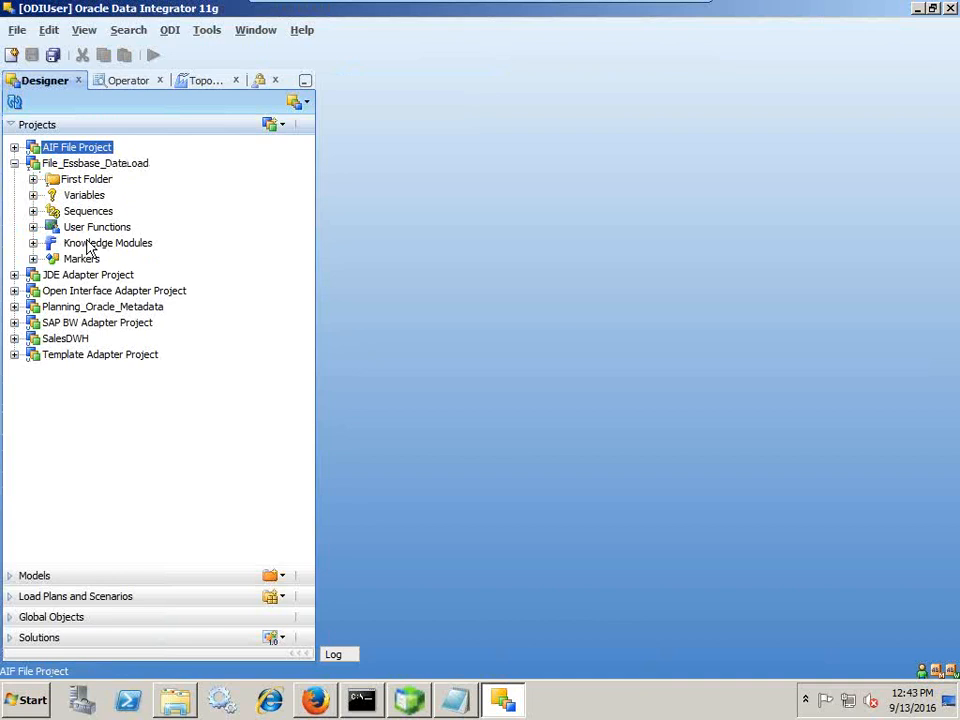
{"action": "right_click", "coordinate": [87, 244]}
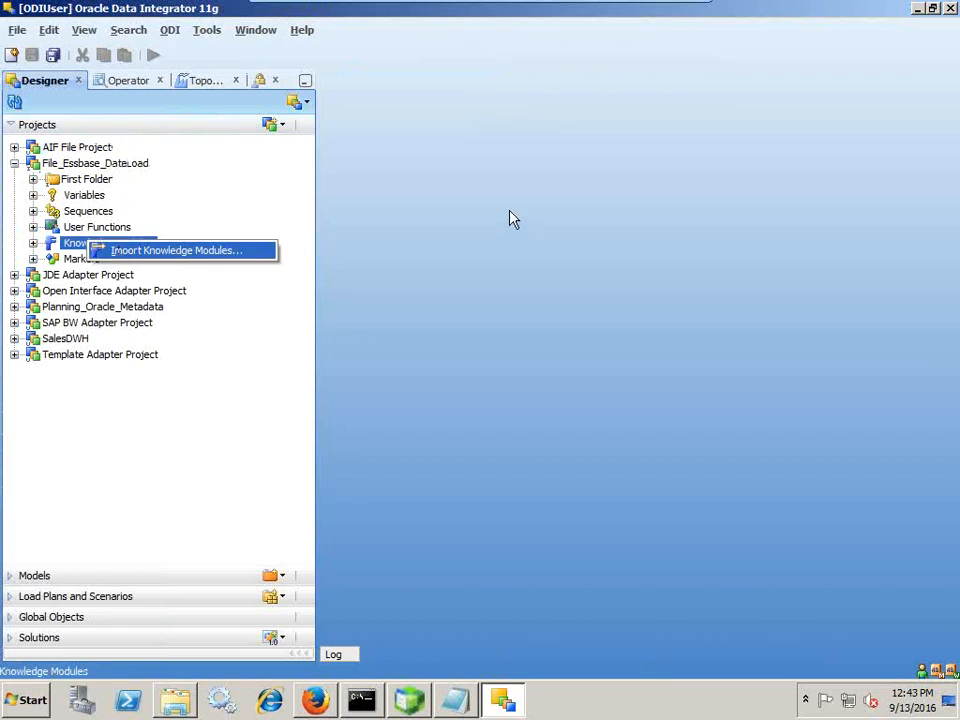
{"action": "left_click", "coordinate": [245, 250]}
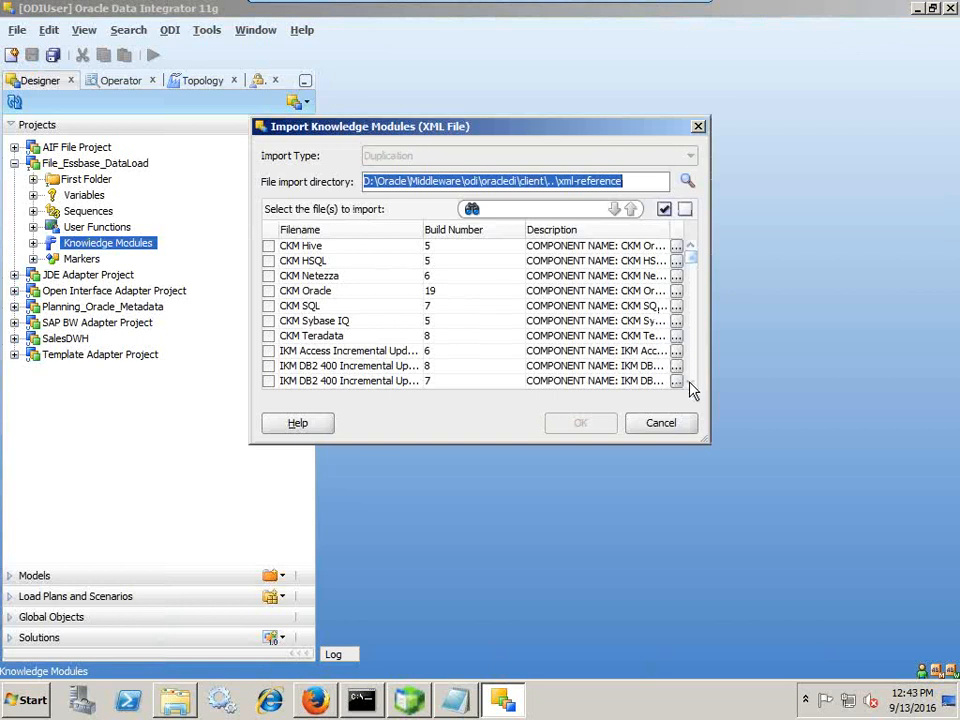
{"action": "scroll", "coordinate": [689, 384], "scroll_direction": "down", "scroll_amount": 9}
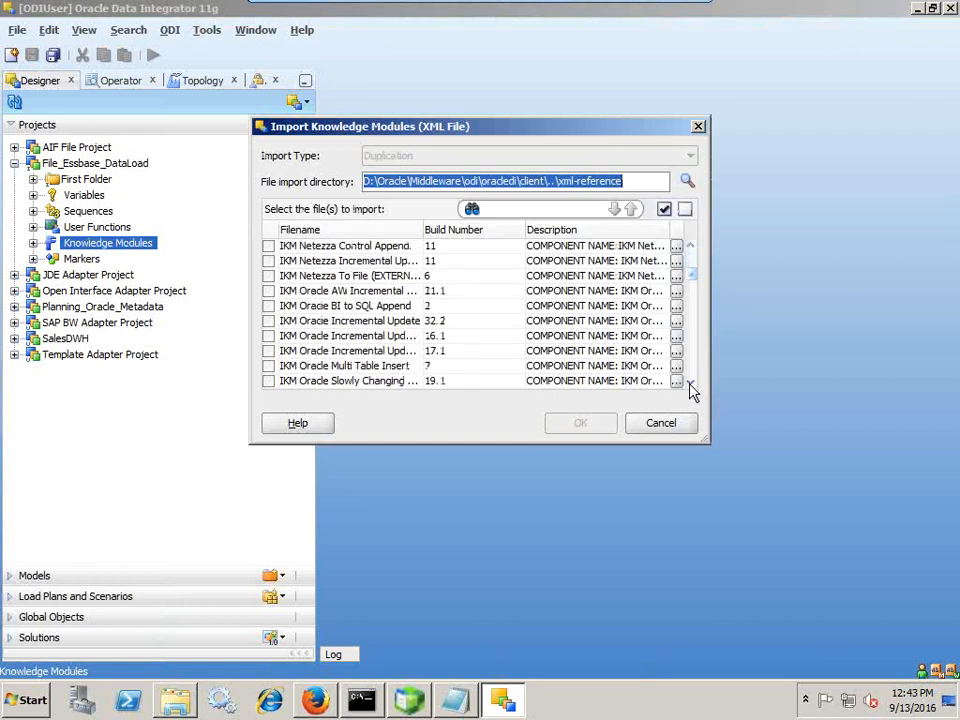
{"action": "scroll", "coordinate": [690, 388], "scroll_direction": "down", "scroll_amount": 13}
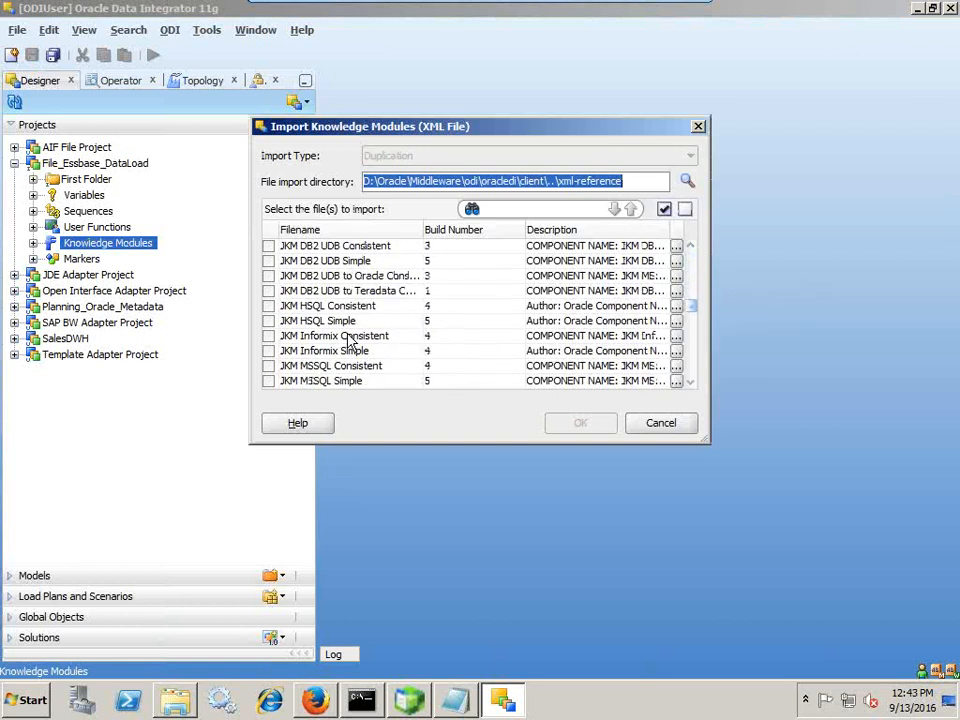
{"action": "scroll", "coordinate": [352, 340], "scroll_direction": "down", "scroll_amount": 8}
{"action": "scroll", "coordinate": [300, 365], "scroll_direction": "down", "scroll_amount": 1}
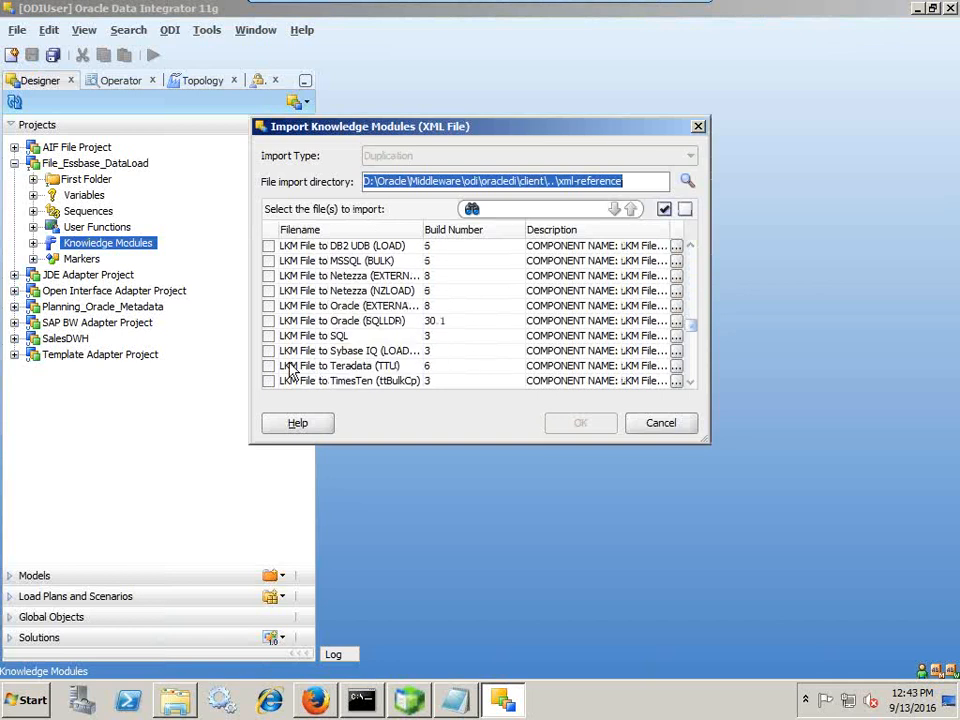
{"action": "left_click", "coordinate": [268, 336]}
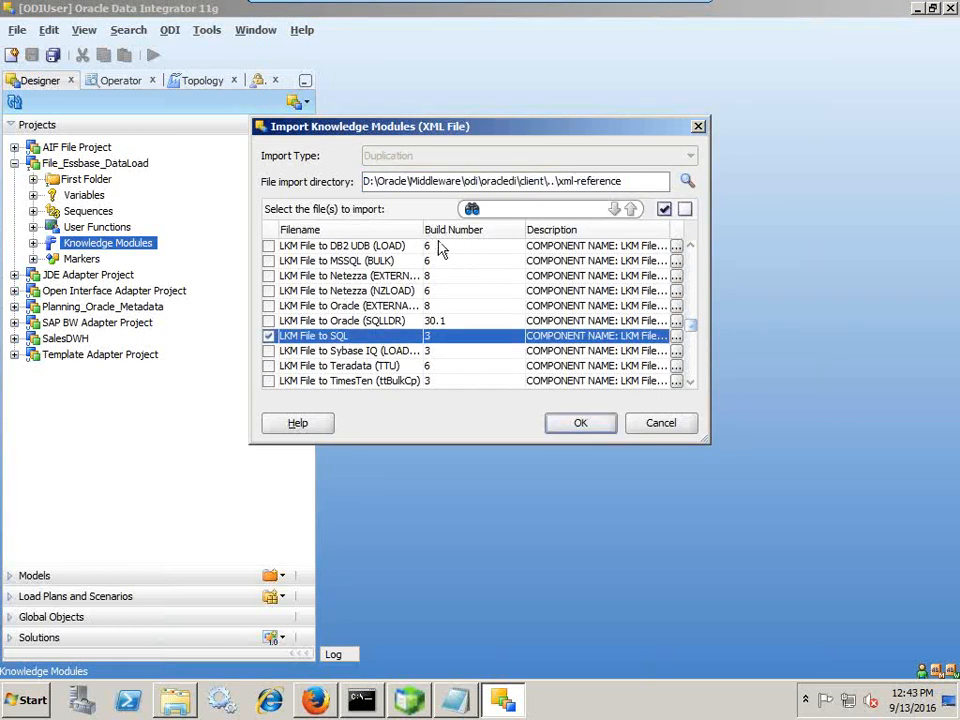
Step: Add LKM Hyperion Essbase DATA to SQL to the selection, import the knowledge modules and close the import report
{"action": "left_click_drag", "start_coordinate": [428, 230], "coordinate": [469, 242]}
{"action": "scroll", "coordinate": [461, 304], "scroll_direction": "down", "scroll_amount": 3}
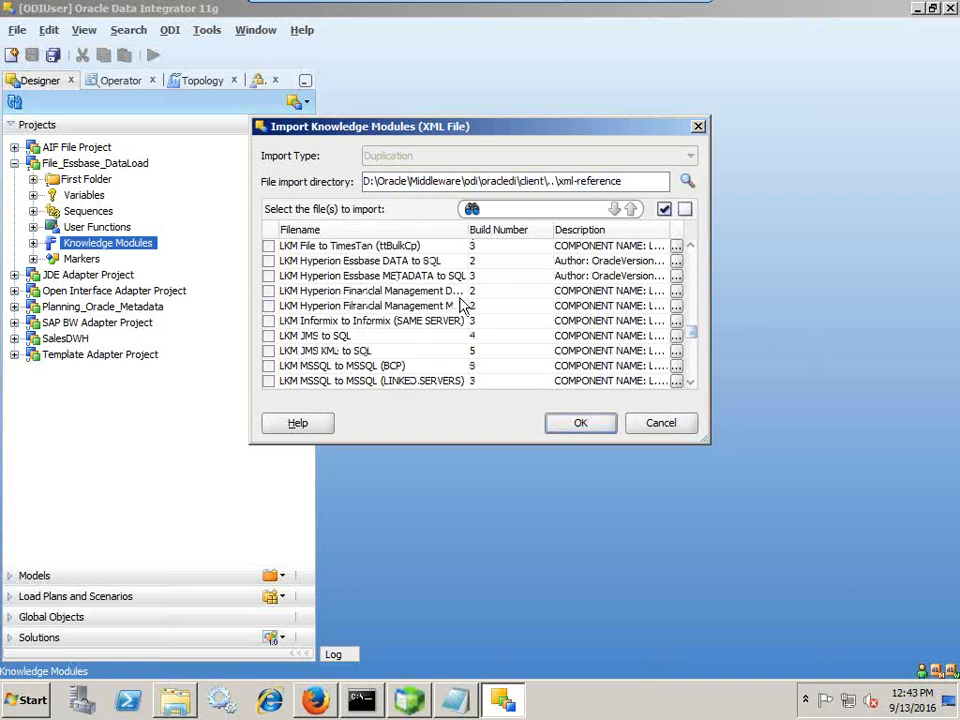
{"action": "left_click", "coordinate": [268, 261]}
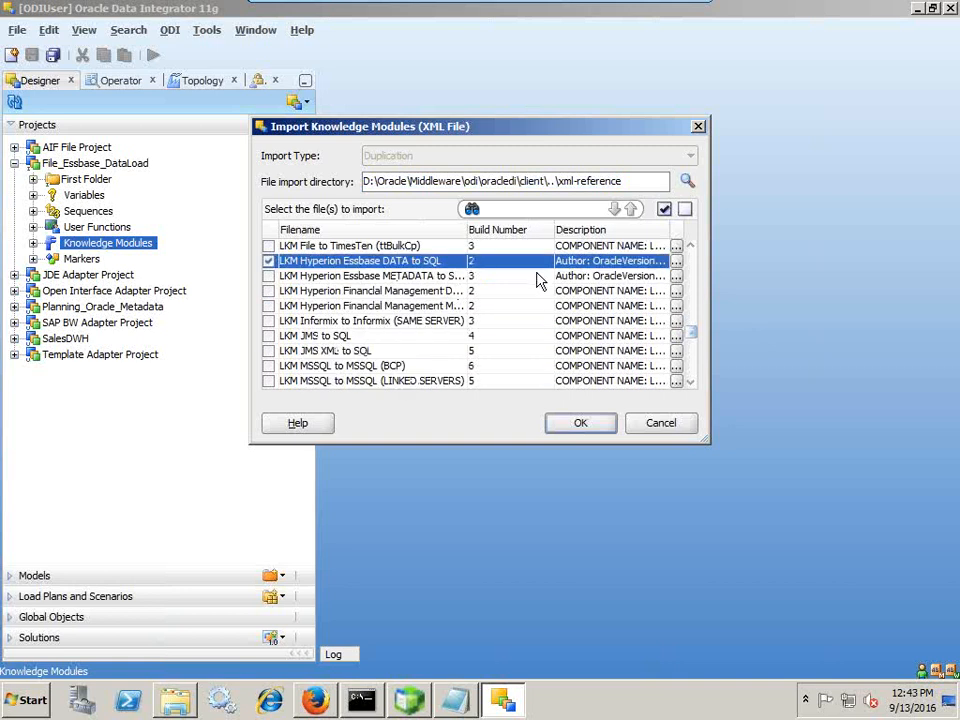
{"action": "left_click", "coordinate": [597, 428]}
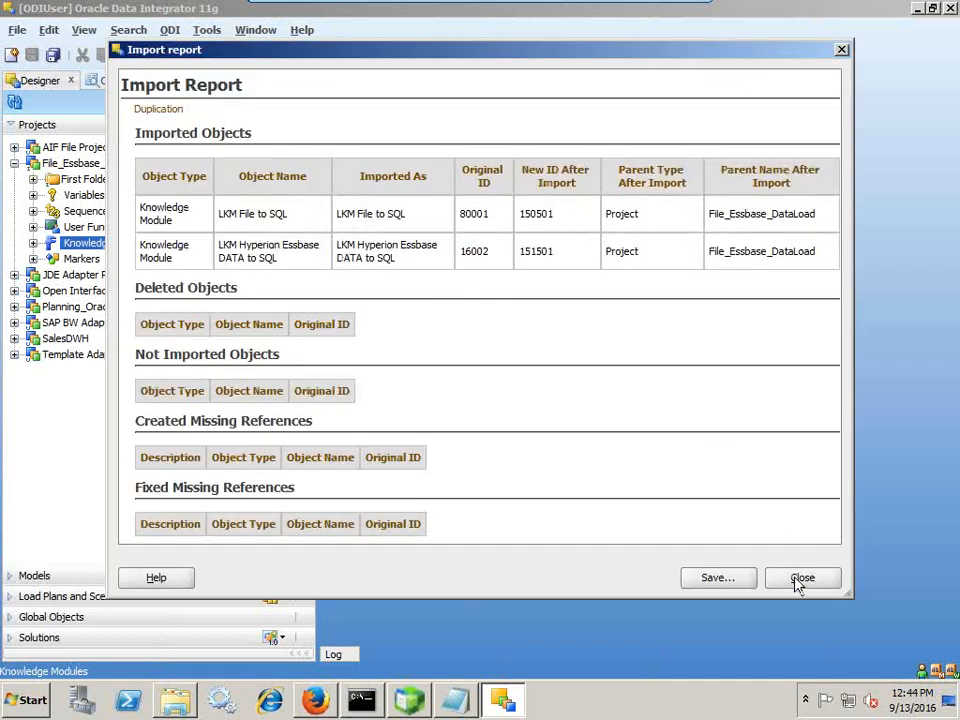
{"action": "left_click", "coordinate": [799, 580]}
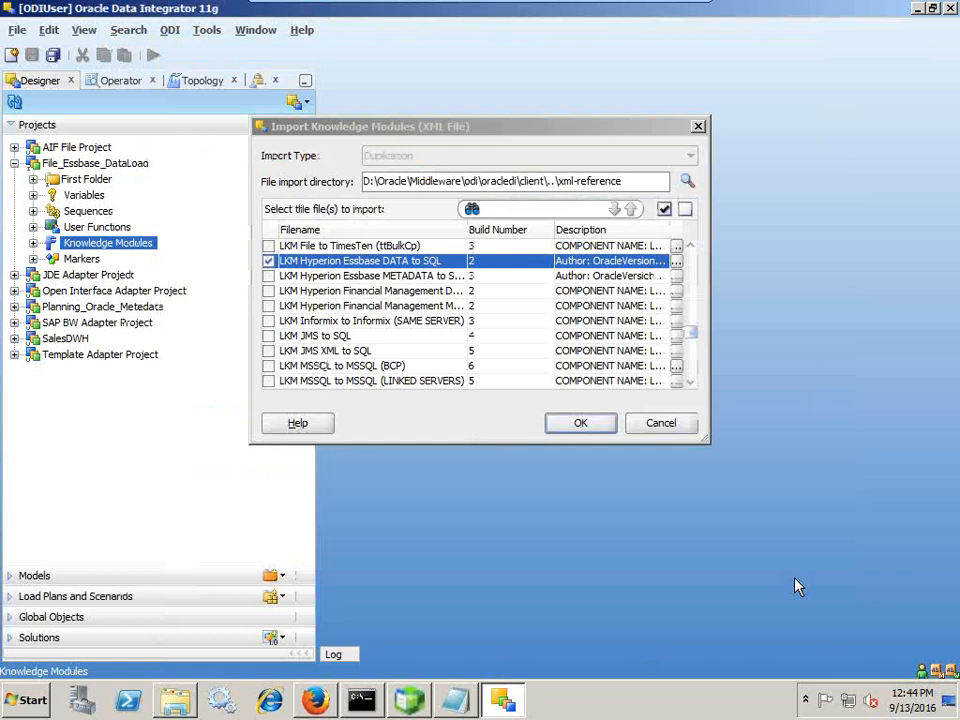
Step: Create a model folder named File_Essbase_DataLoad in the Designer models, save it and close its editor
{"action": "left_click", "coordinate": [14, 148]}
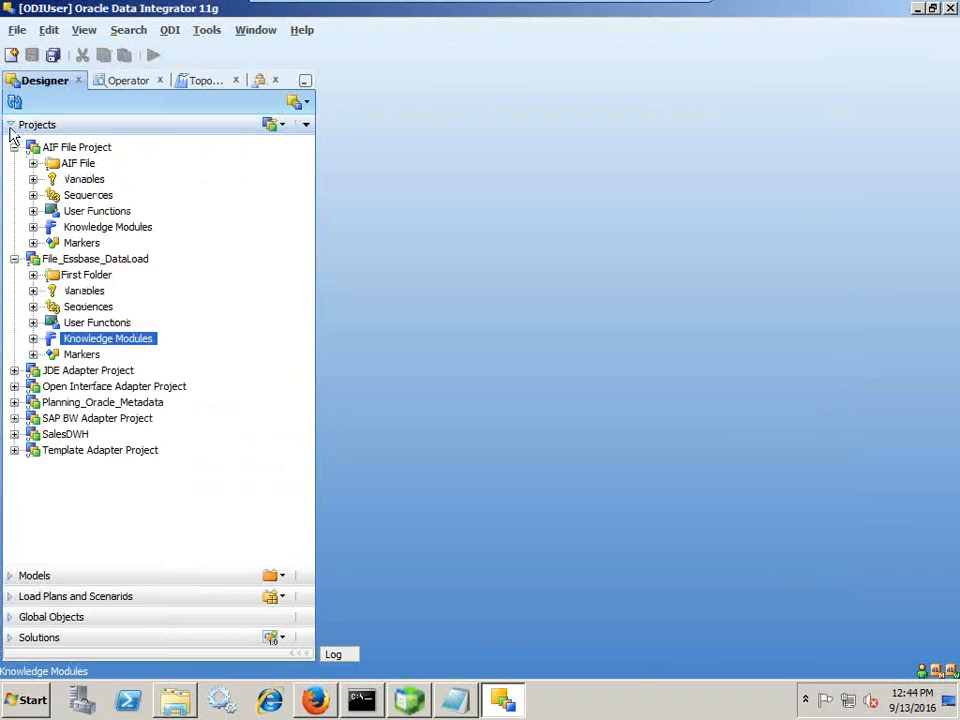
{"action": "left_click", "coordinate": [11, 126]}
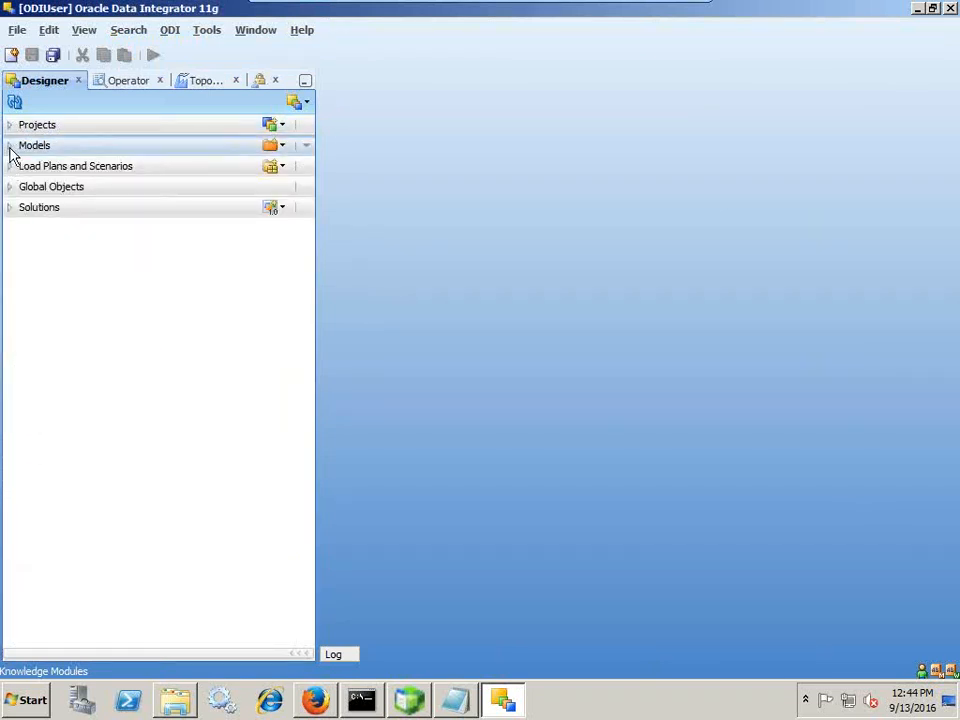
{"action": "left_click", "coordinate": [11, 147]}
{"action": "left_click", "coordinate": [281, 148]}
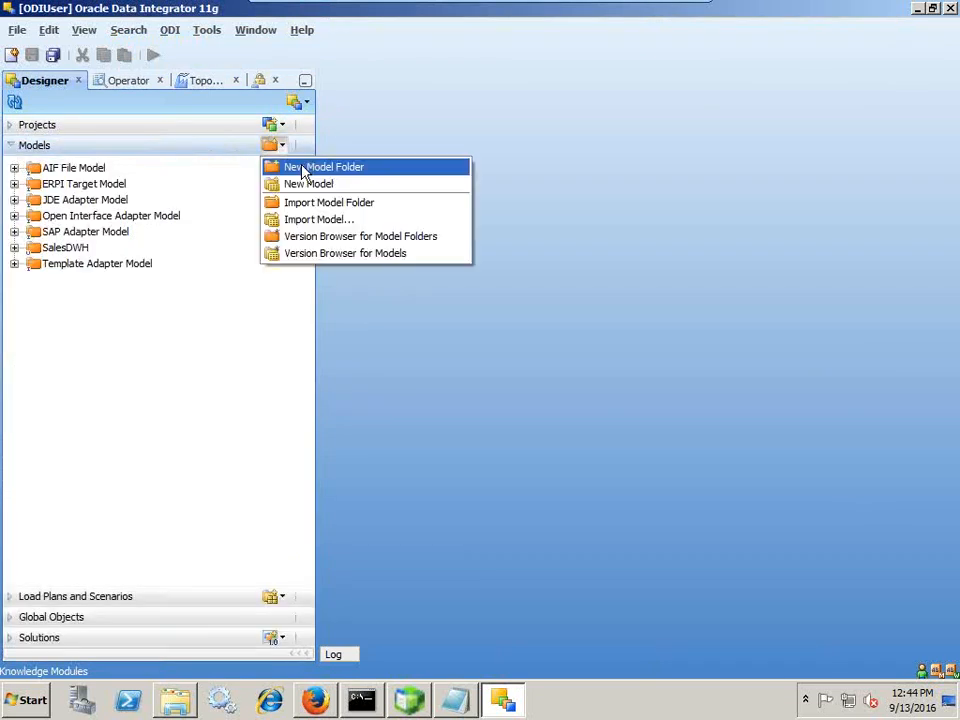
{"action": "left_click", "coordinate": [307, 170]}
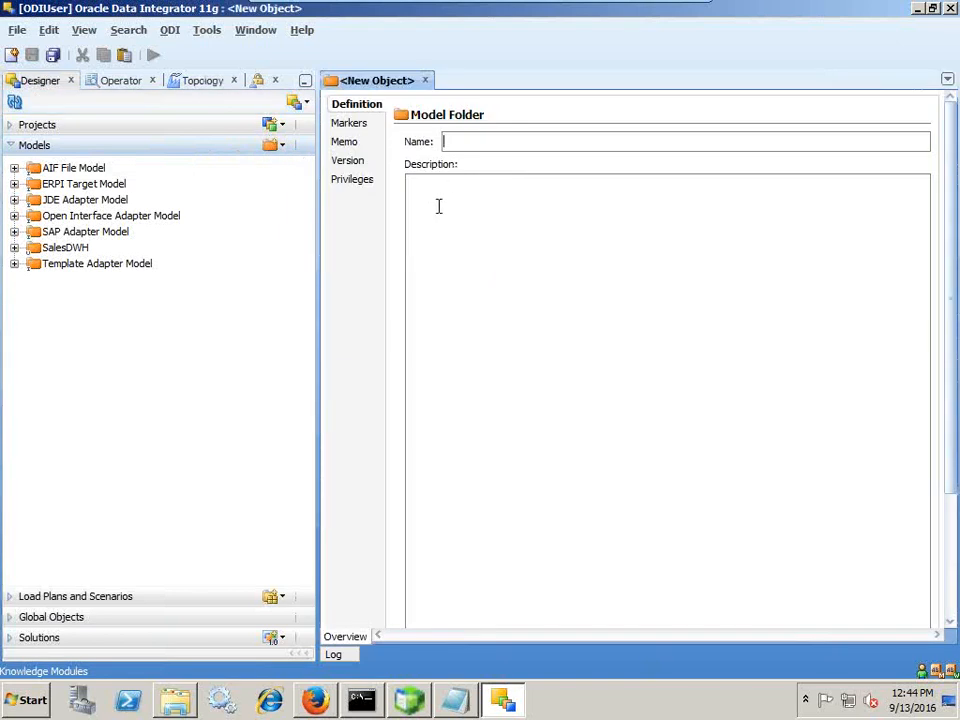
{"action": "mouse_move", "coordinate": [632, 4]}
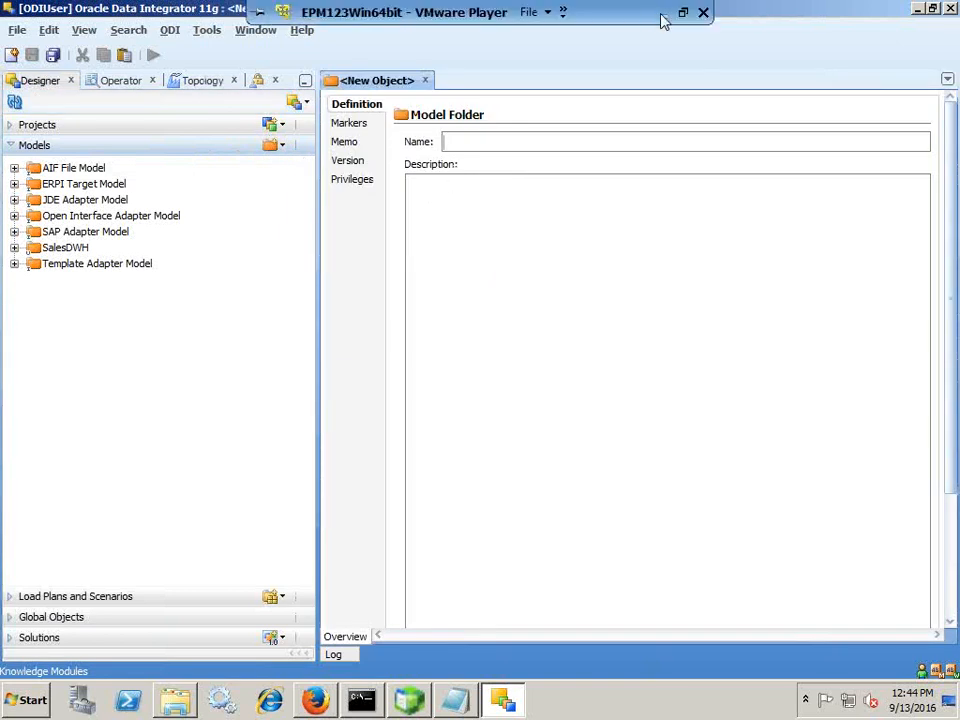
{"action": "left_click", "coordinate": [664, 16]}
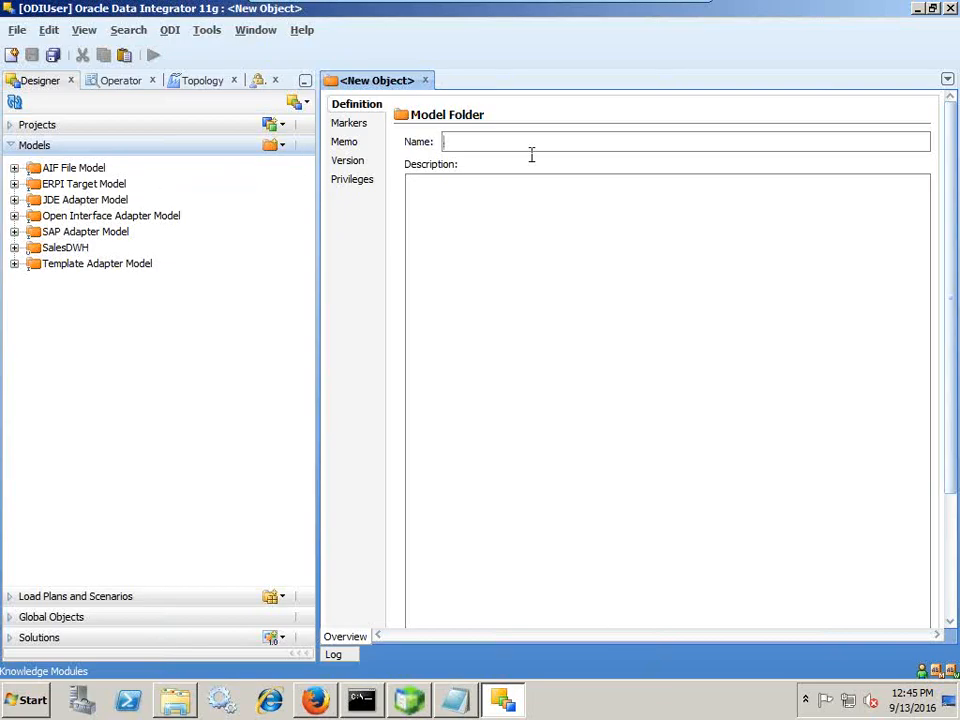
{"action": "type", "text": "File"}
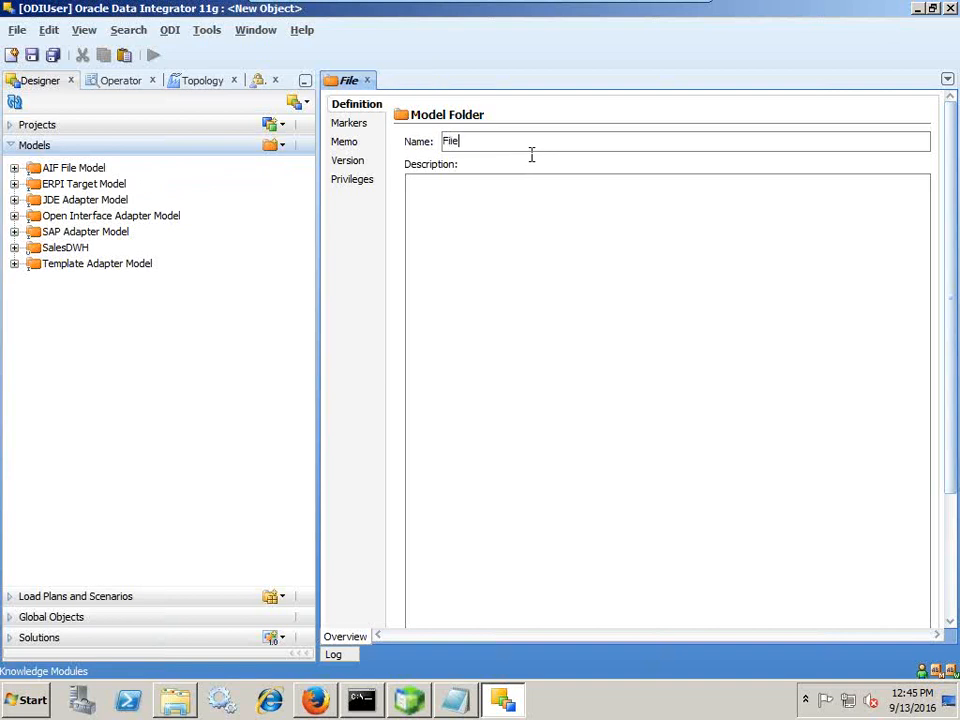
{"action": "type", "text": "_Essbase"}
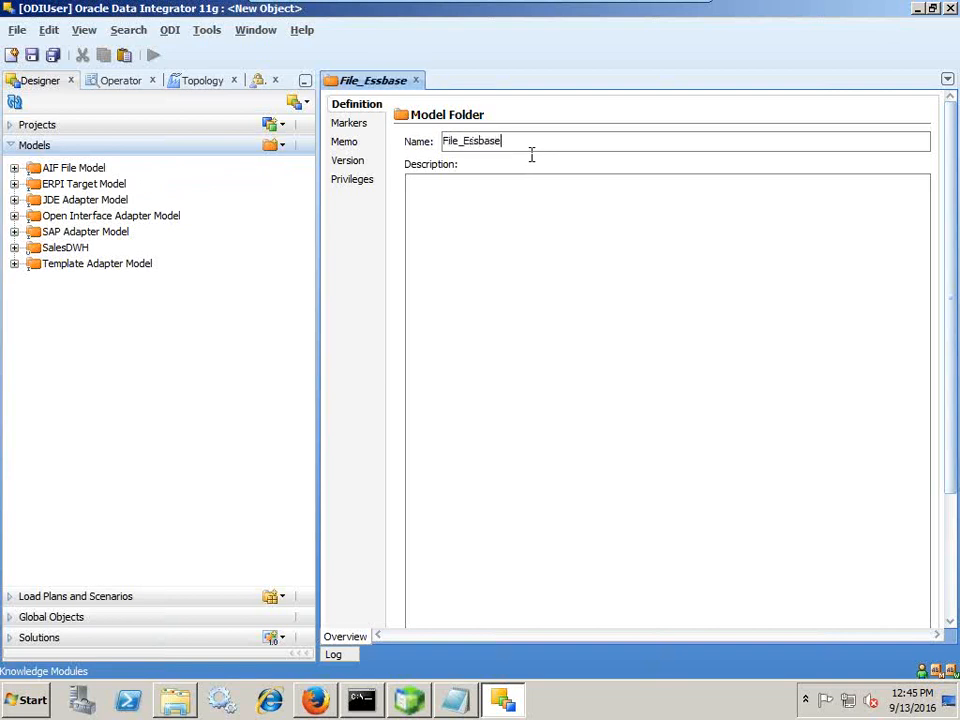
{"action": "type", "text": "_DataLoad"}
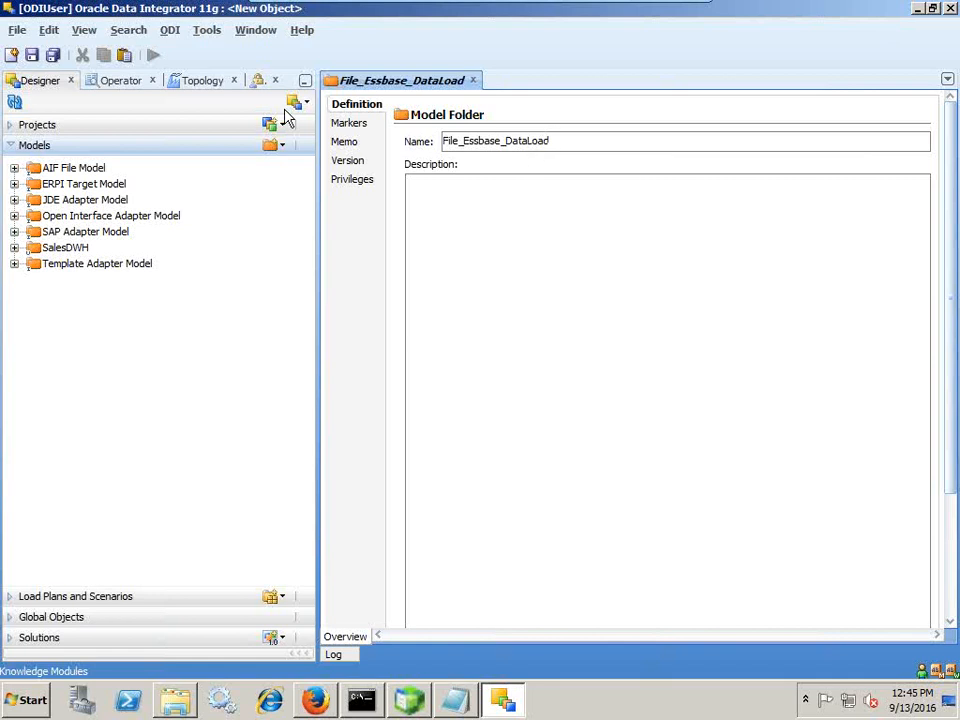
{"action": "left_click", "coordinate": [31, 55]}
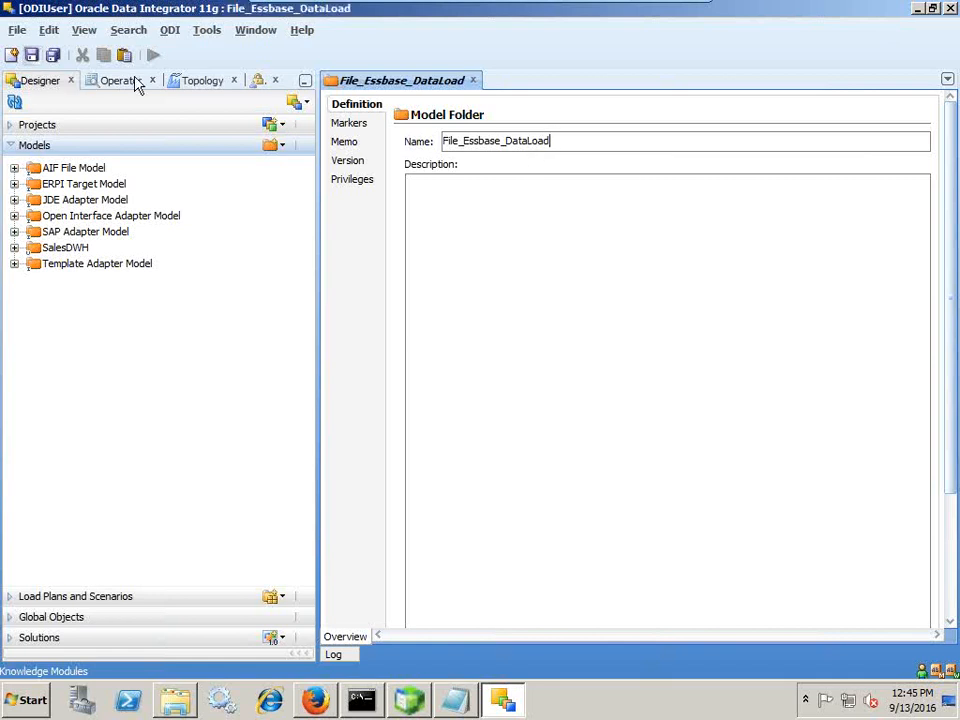
{"action": "left_click", "coordinate": [474, 81]}
Step: Create a model in the File_Essbase_DataLoad model folder, named File_Essbase_DataLoad with code FILE_ESSBASE_DATALOAD
{"action": "left_click", "coordinate": [14, 200]}
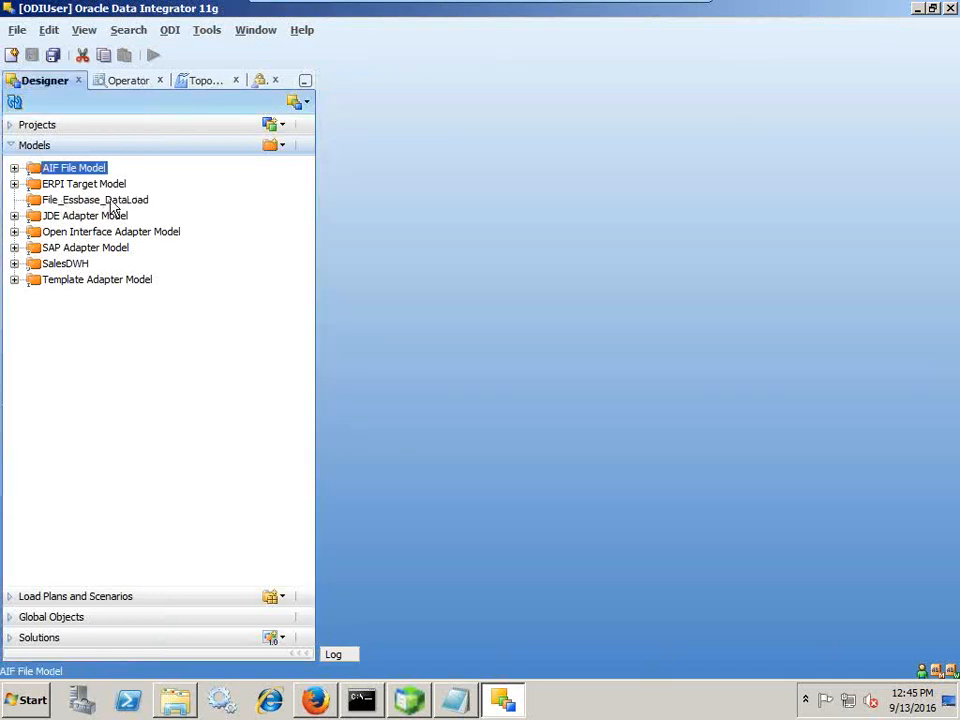
{"action": "right_click", "coordinate": [112, 204]}
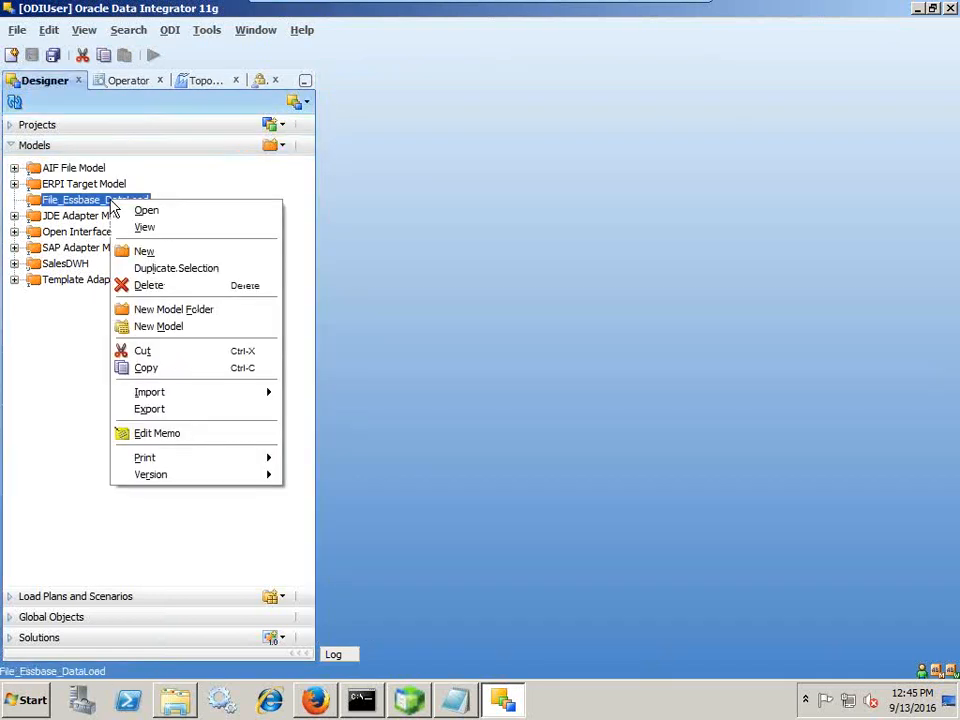
{"action": "left_click", "coordinate": [160, 327]}
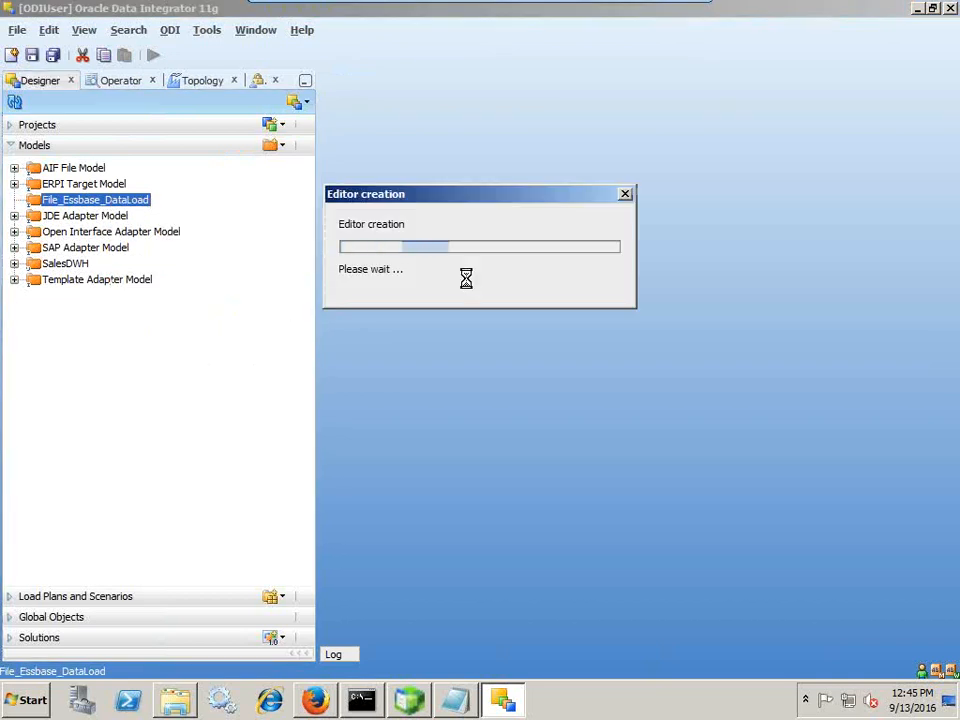
{"action": "type", "text": "File"}
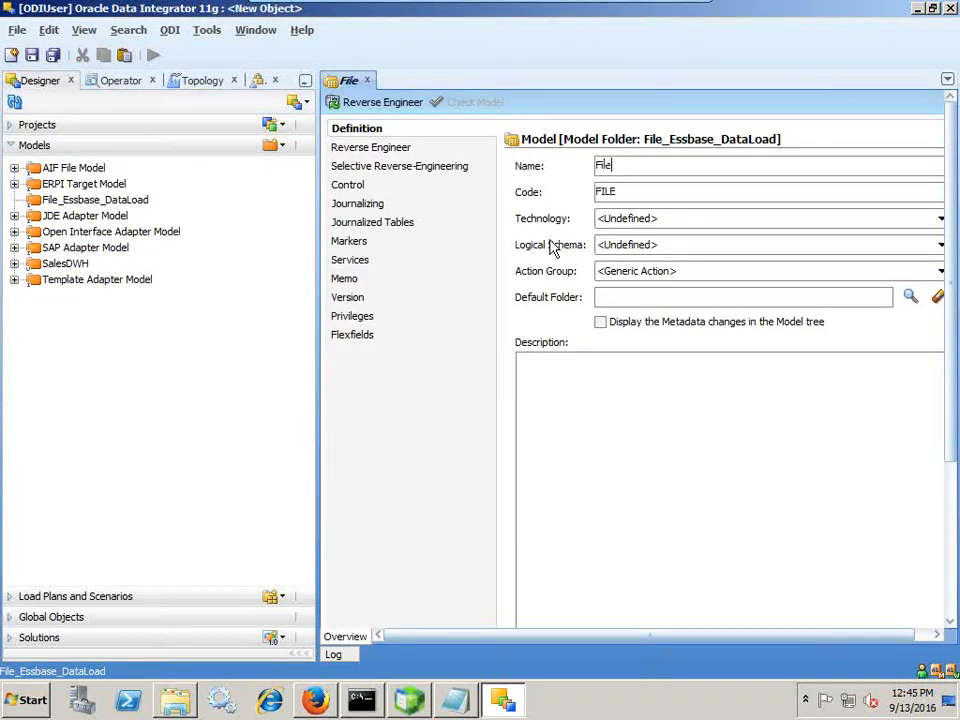
{"action": "type", "text": "_Essbase_"}
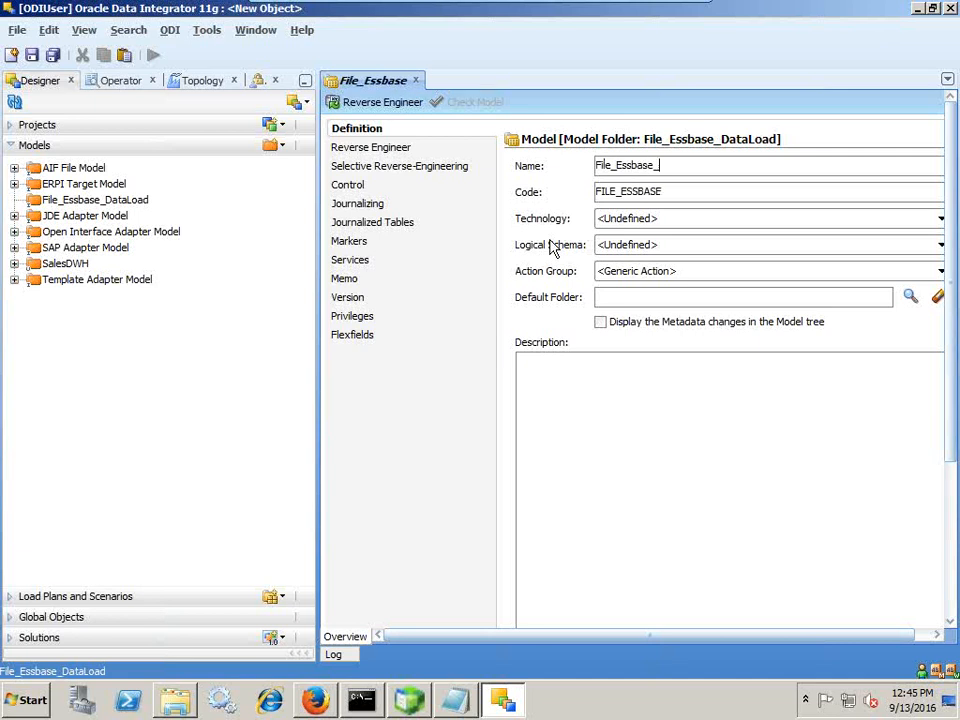
{"action": "type", "text": "DataLoad"}
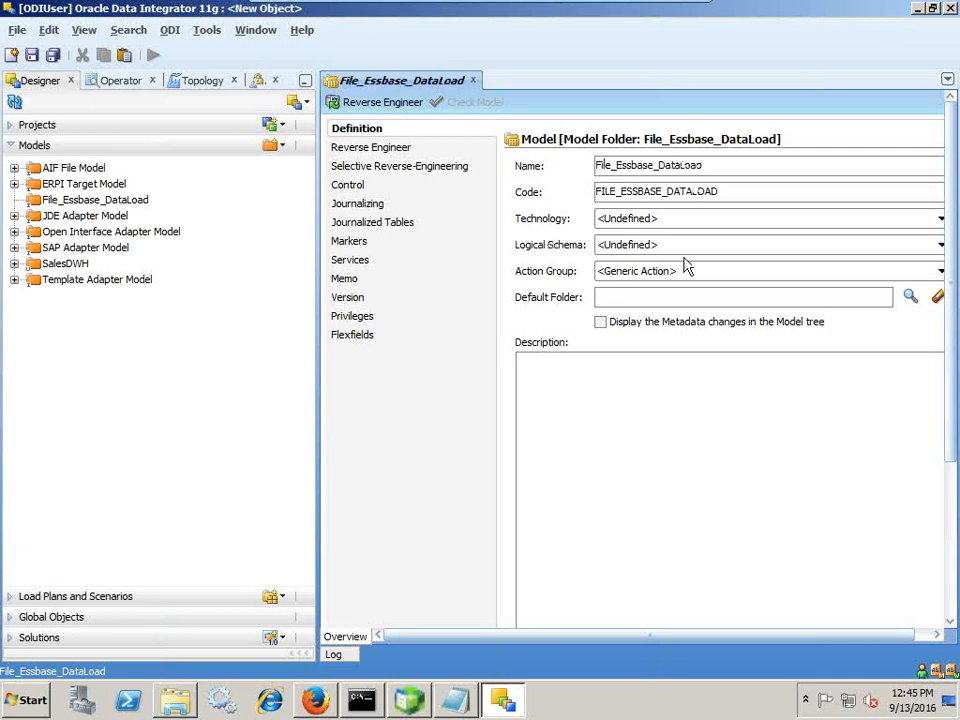
Step: Set the model's technology to File and logical schema to File_Essbase_DataLoad, check its reverse-engineering settings, then save and close it
{"action": "left_click", "coordinate": [657, 220]}
{"action": "left_click", "coordinate": [625, 342]}
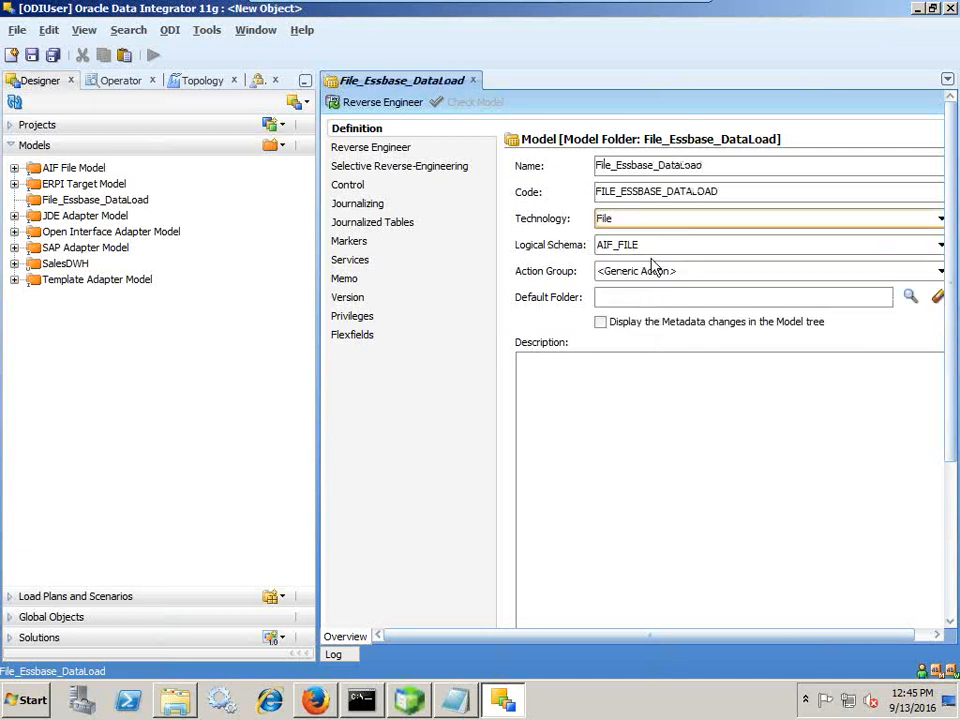
{"action": "left_click", "coordinate": [653, 250]}
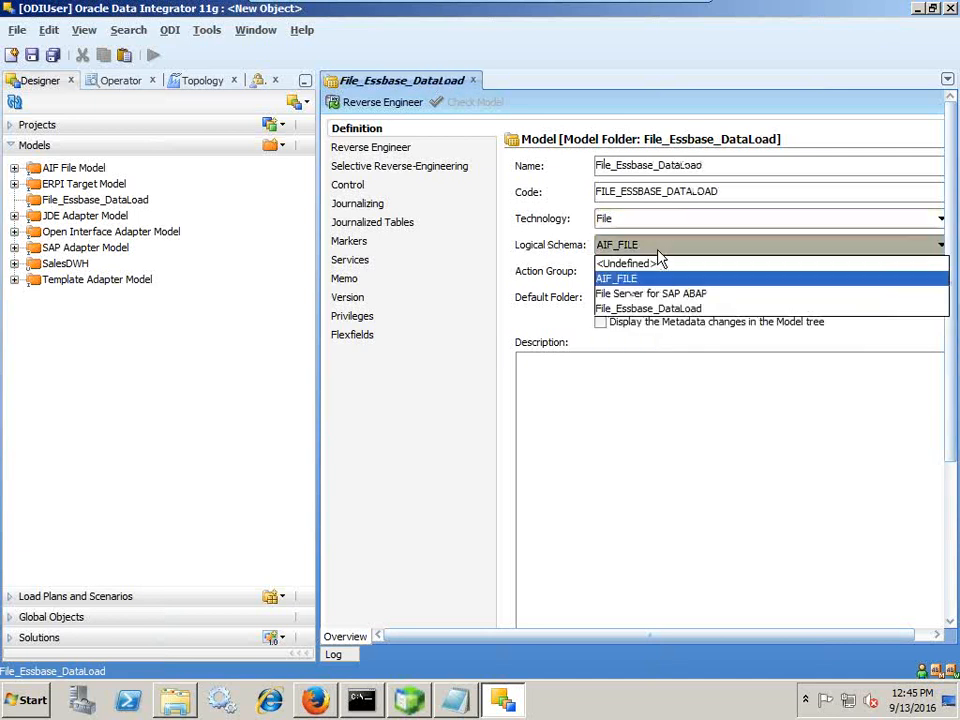
{"action": "left_click", "coordinate": [657, 310]}
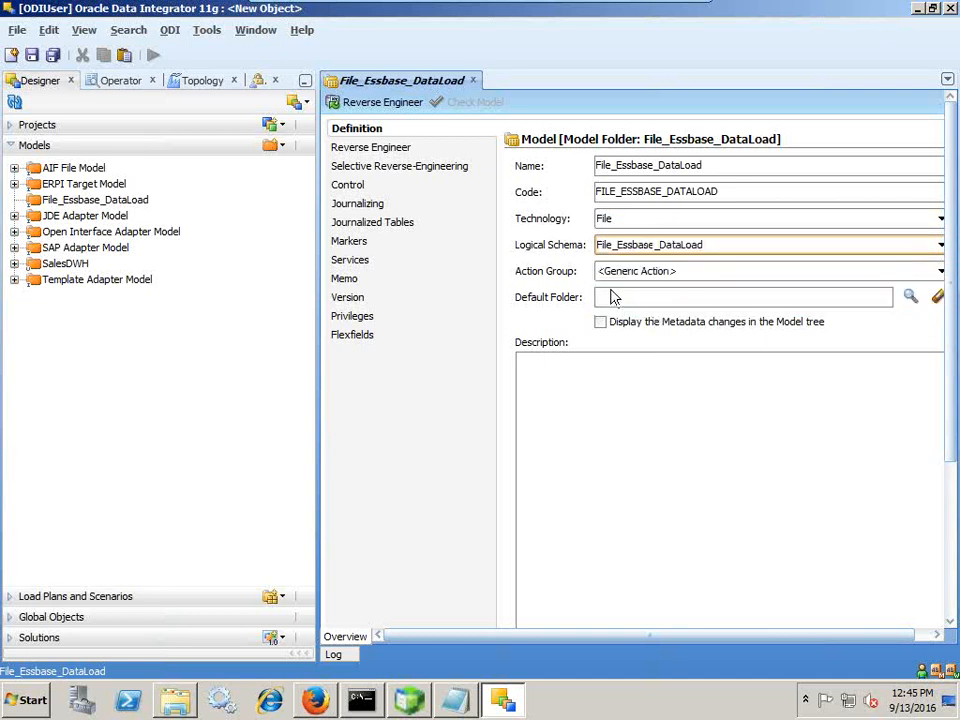
{"action": "left_click", "coordinate": [362, 150]}
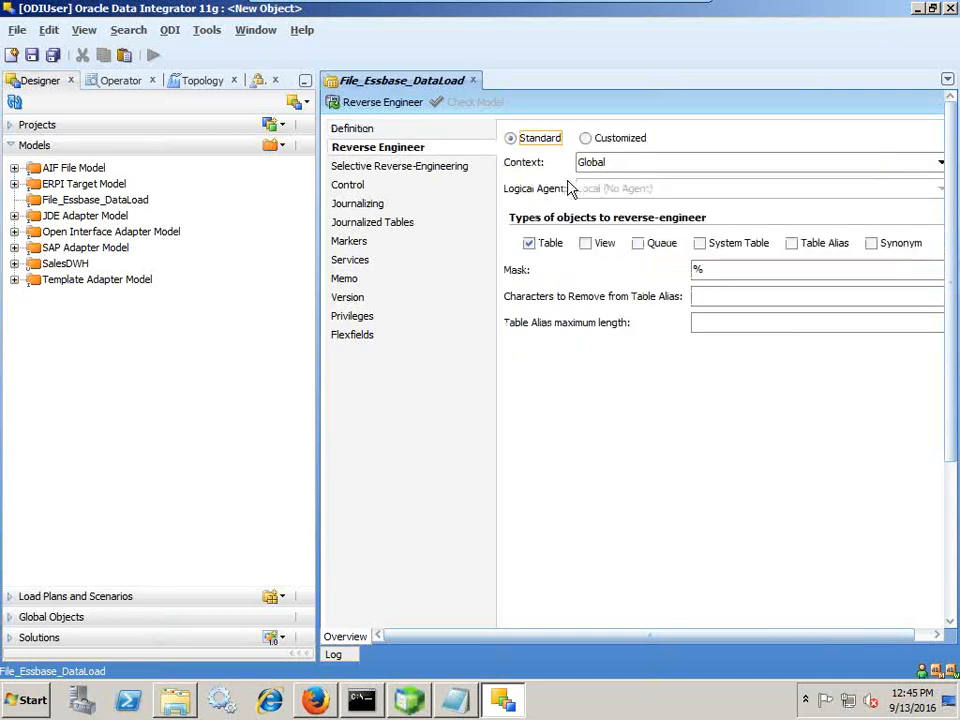
{"action": "left_click", "coordinate": [31, 56]}
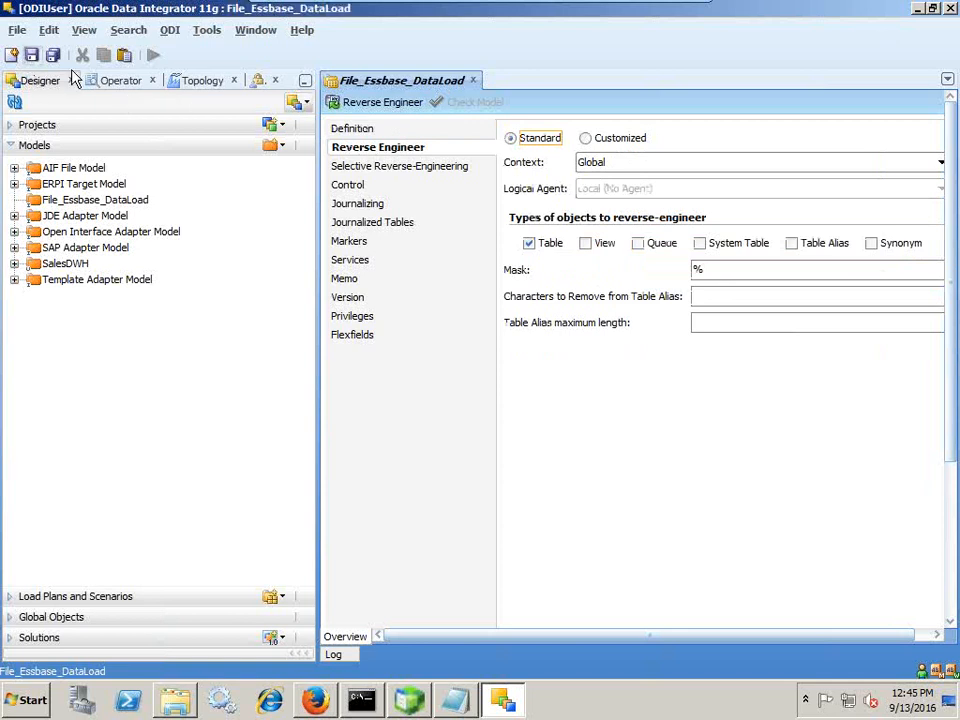
{"action": "left_click", "coordinate": [473, 80]}
Step: Create a datastore in the File_Essbase_DataLoad model from resource file Sample_Date1.txt and name it File_Sample_Basic
{"action": "right_click", "coordinate": [141, 216]}
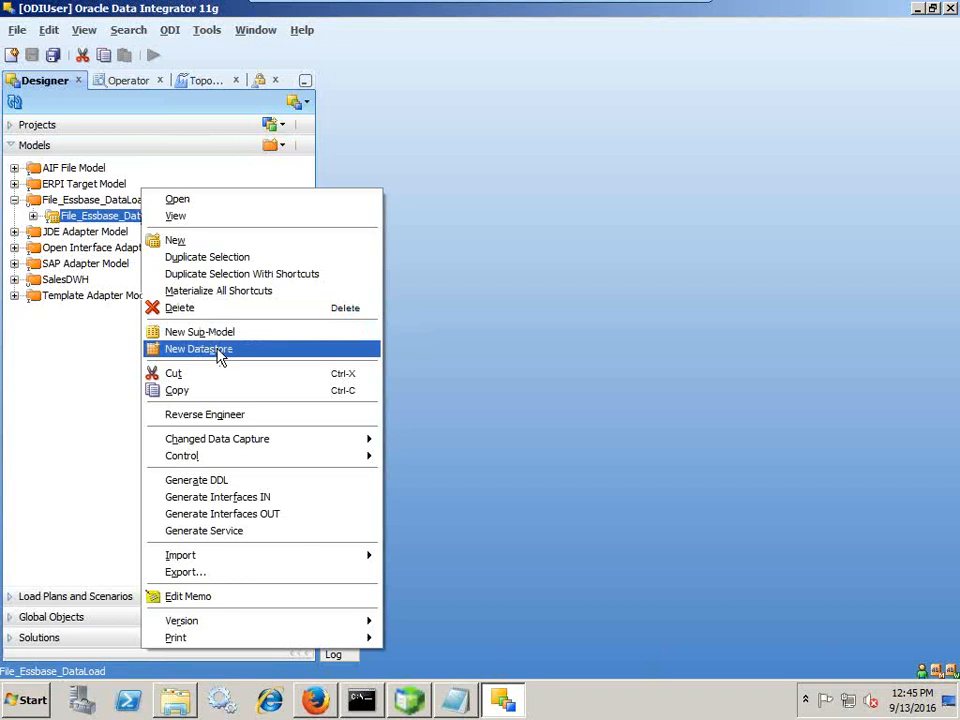
{"action": "left_click", "coordinate": [221, 357]}
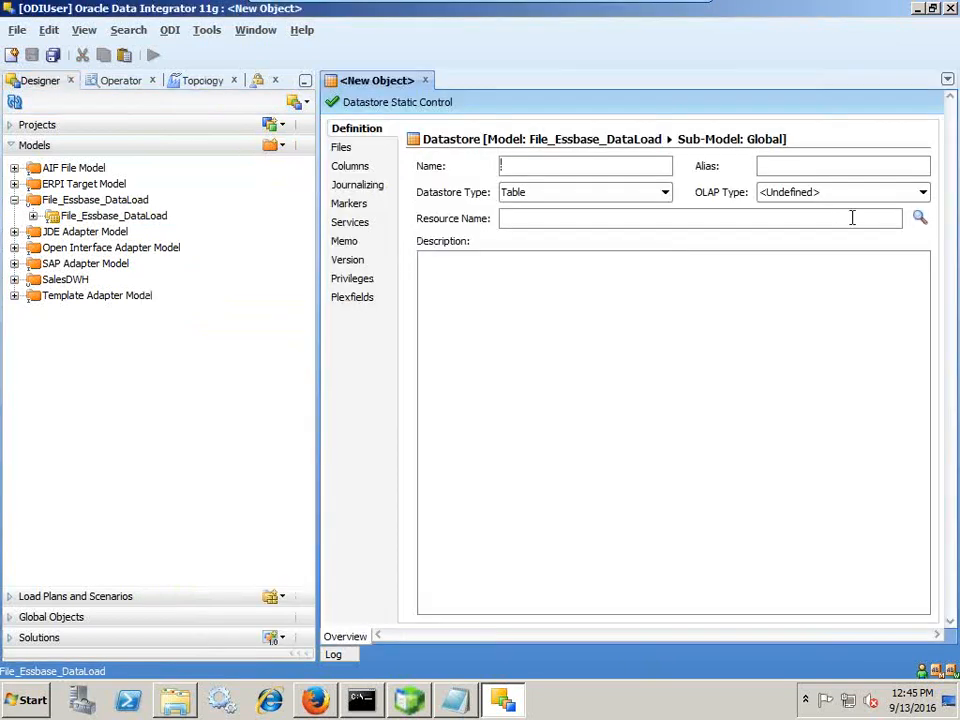
{"action": "left_click", "coordinate": [919, 222]}
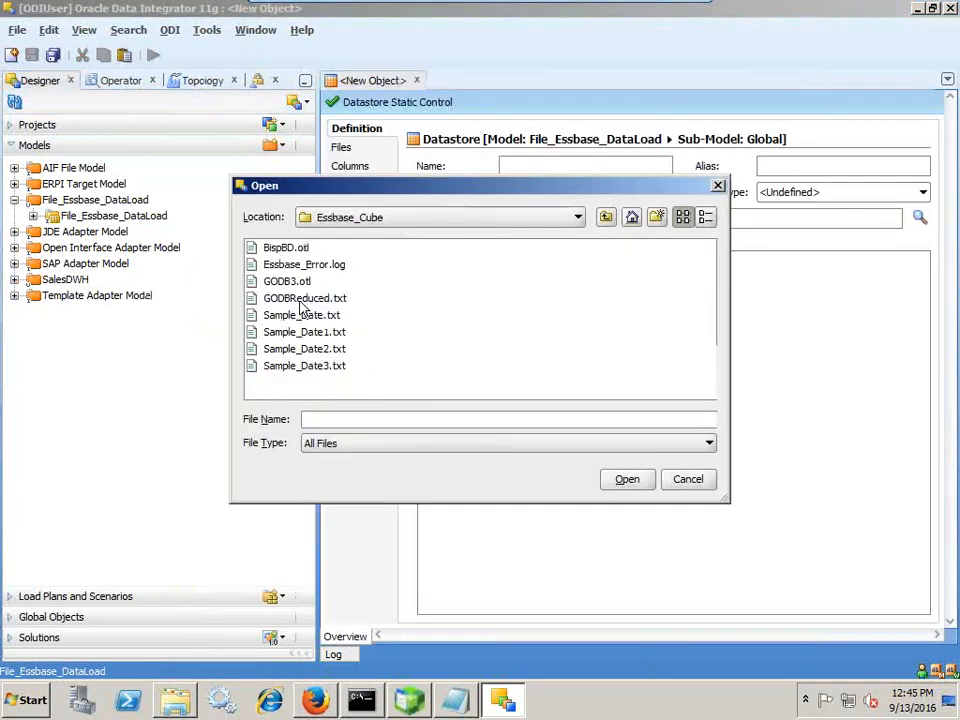
{"action": "double_click", "coordinate": [308, 332]}
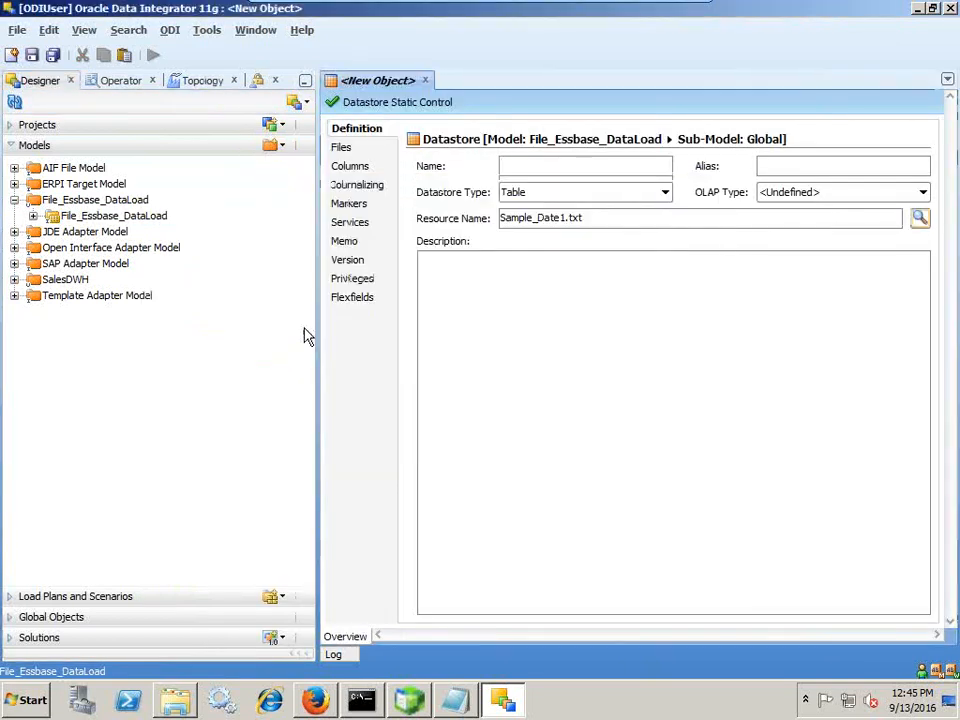
{"action": "left_click", "coordinate": [517, 167]}
{"action": "type", "text": "File_"}
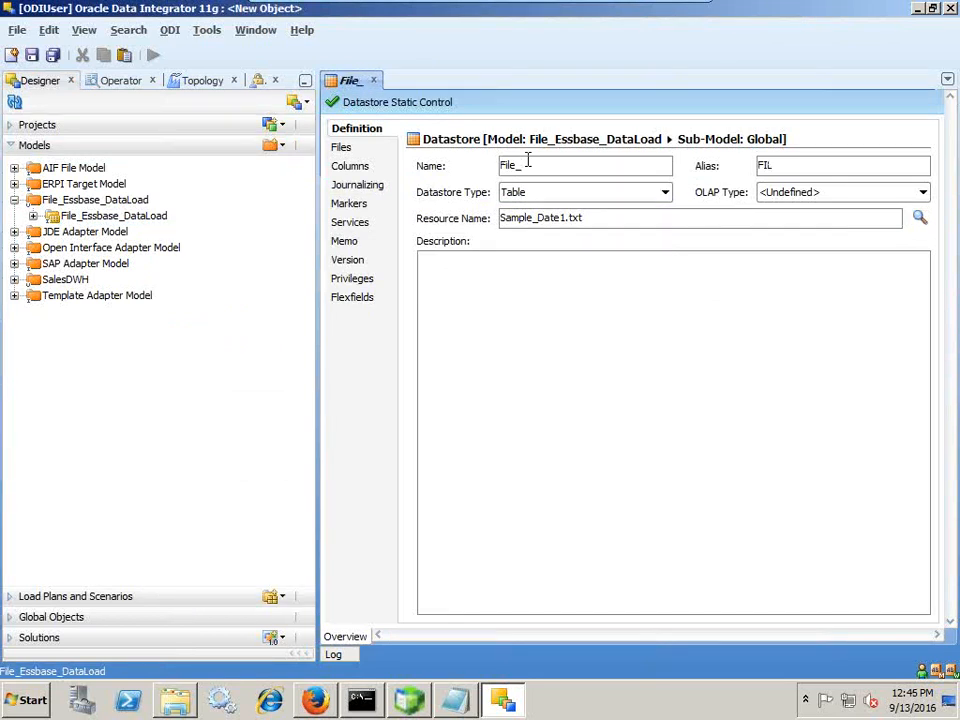
{"action": "type", "text": "Sample"}
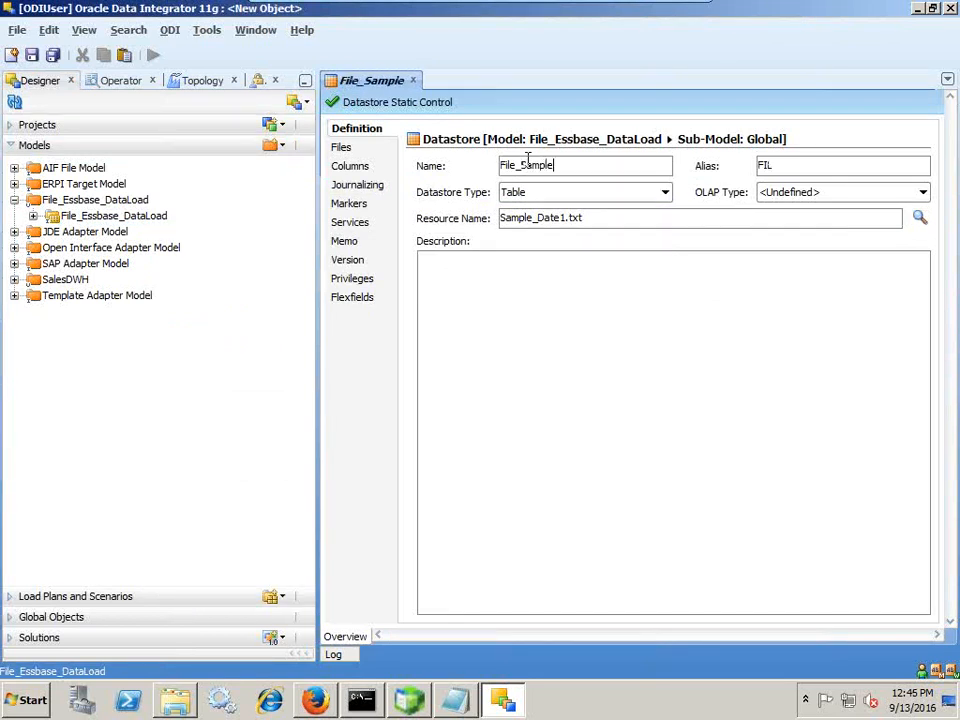
{"action": "type", "text": "_Basic"}
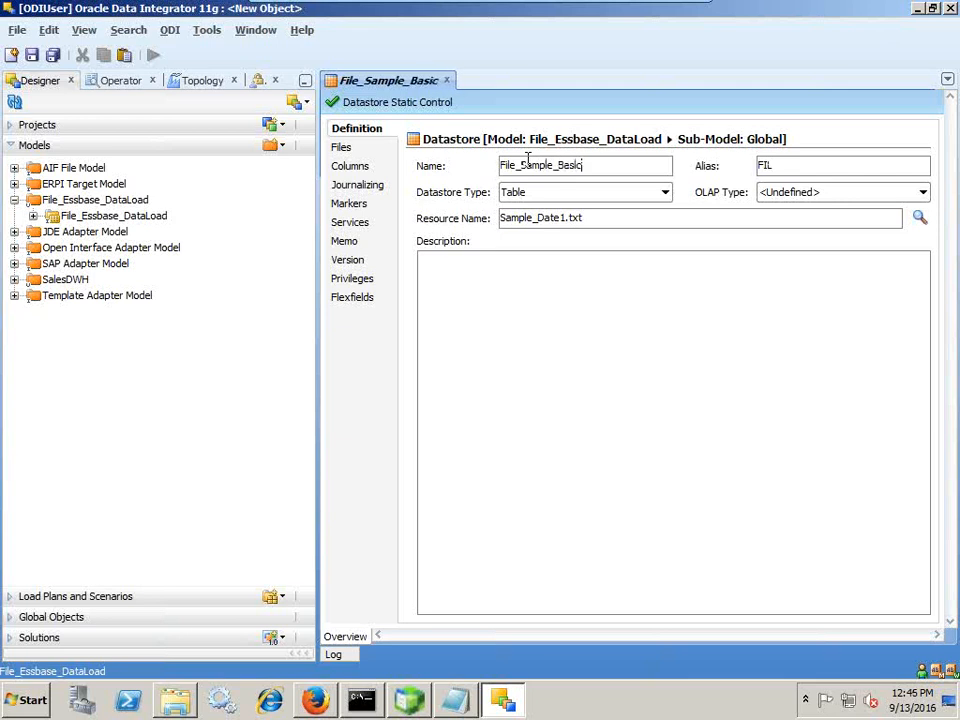
Step: Set the datastore's file format to Delimited with 1 heading line, and check the header row of Sample_Date1 in Notepad
{"action": "left_click", "coordinate": [342, 150]}
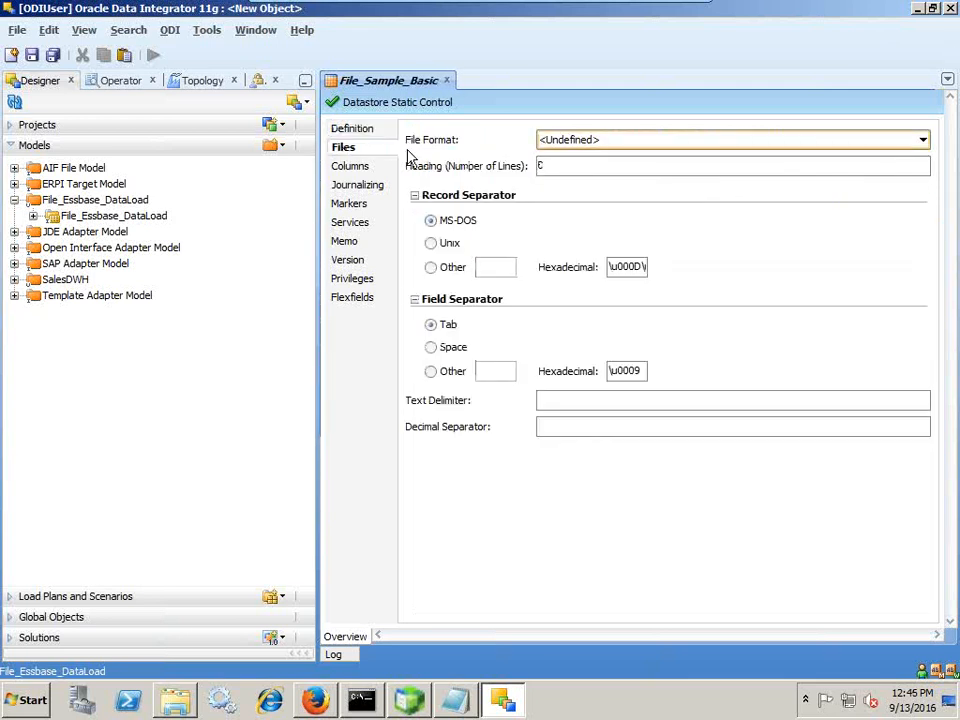
{"action": "left_click", "coordinate": [600, 140]}
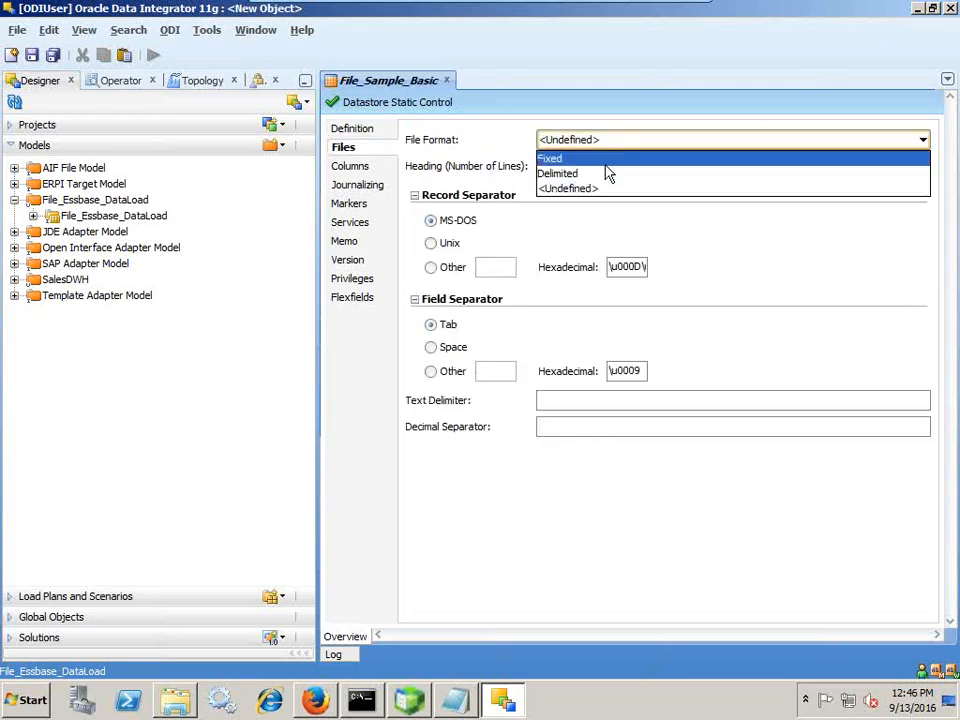
{"action": "left_click", "coordinate": [602, 176]}
{"action": "type", "text": "1"}
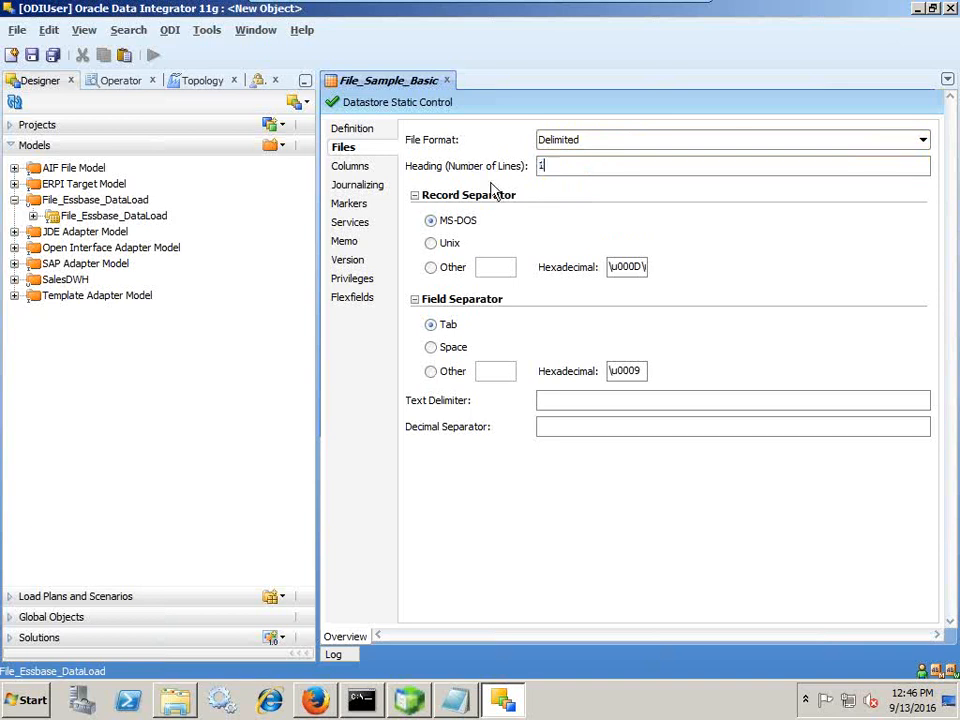
{"action": "left_click", "coordinate": [455, 700]}
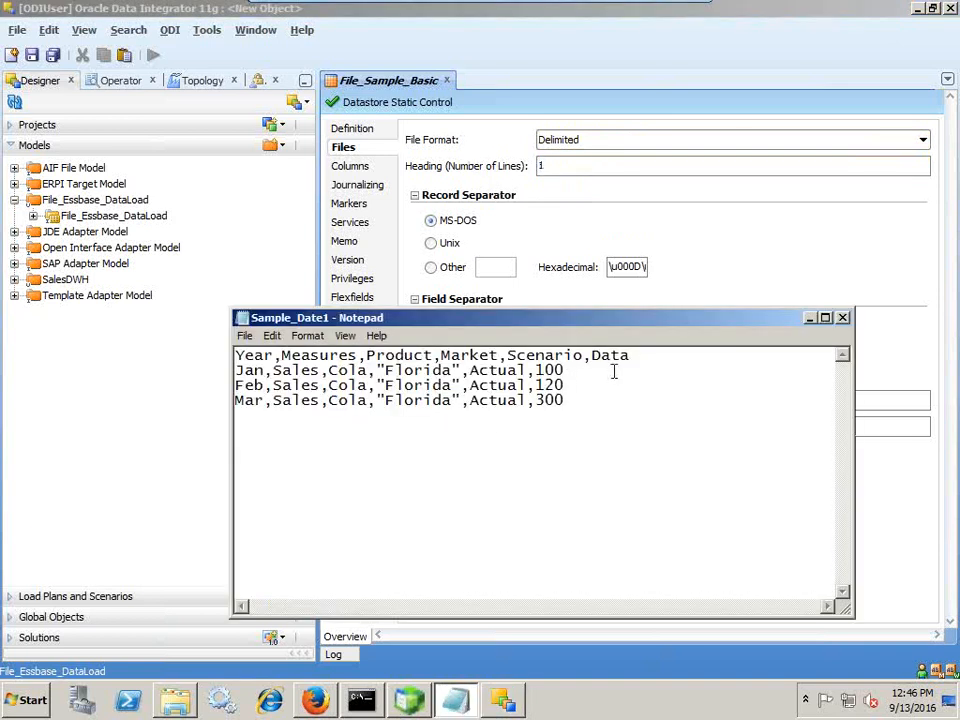
{"action": "left_click_drag", "start_coordinate": [540, 345], "coordinate": [217, 334]}
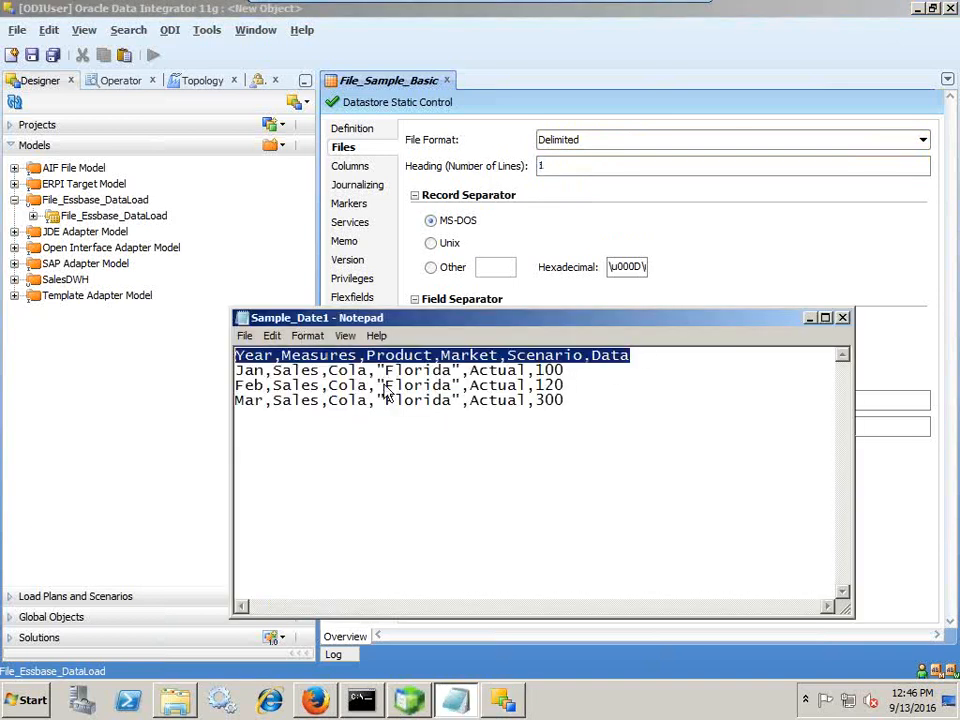
Step: Back in Oracle Data Integrator, set the datastore's record separator to Unix and its field separator to a comma
{"action": "left_click", "coordinate": [544, 242]}
{"action": "left_click", "coordinate": [430, 371]}
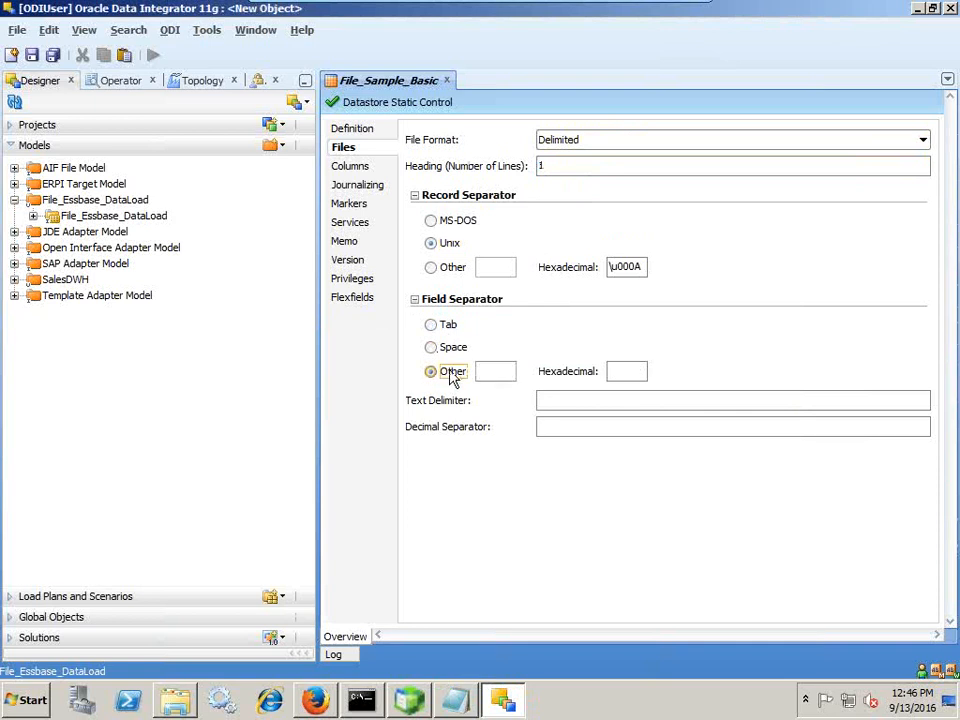
{"action": "left_click", "coordinate": [492, 369]}
{"action": "type", "text": ","}
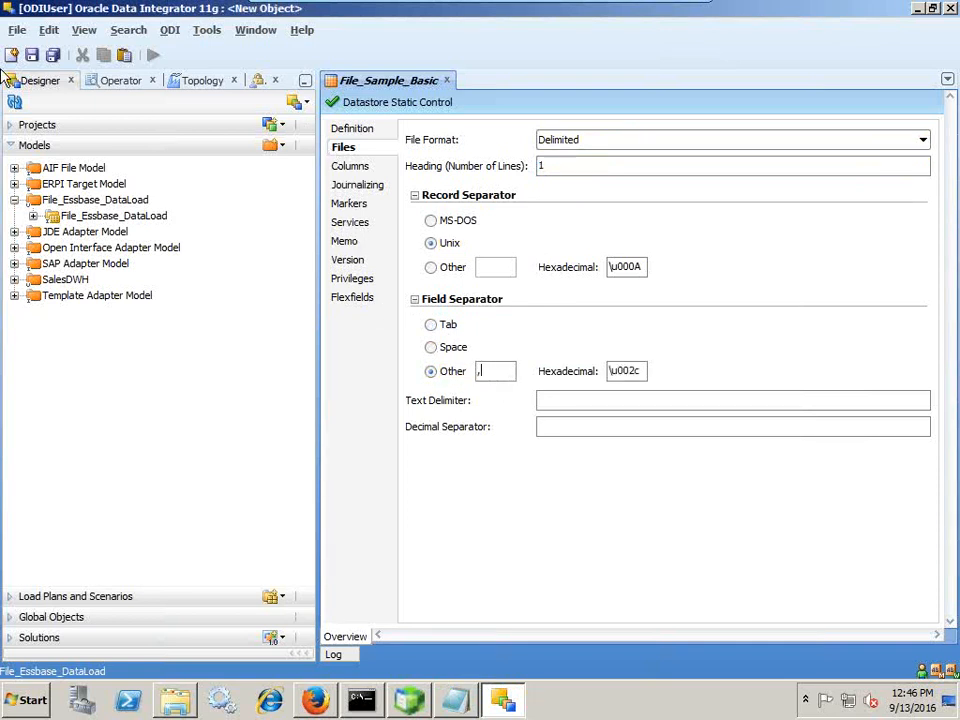
Step: Save the datastore, reverse-engineer its columns from the file, and compare them with the Sample_Date1 header row in Notepad
{"action": "left_click", "coordinate": [31, 55]}
{"action": "left_click", "coordinate": [352, 169]}
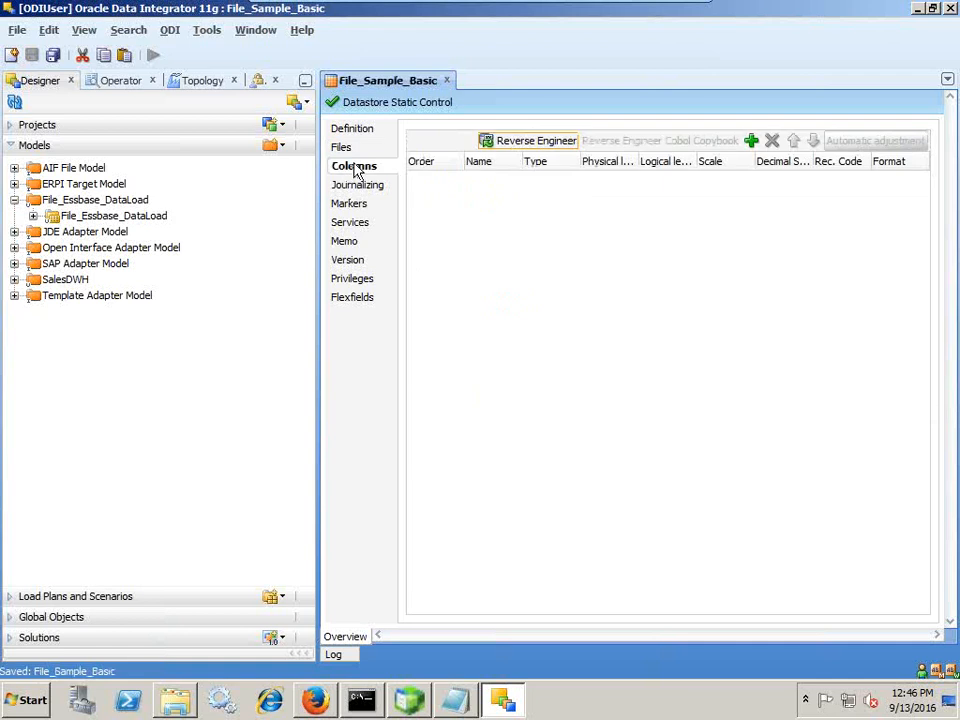
{"action": "left_click", "coordinate": [531, 141]}
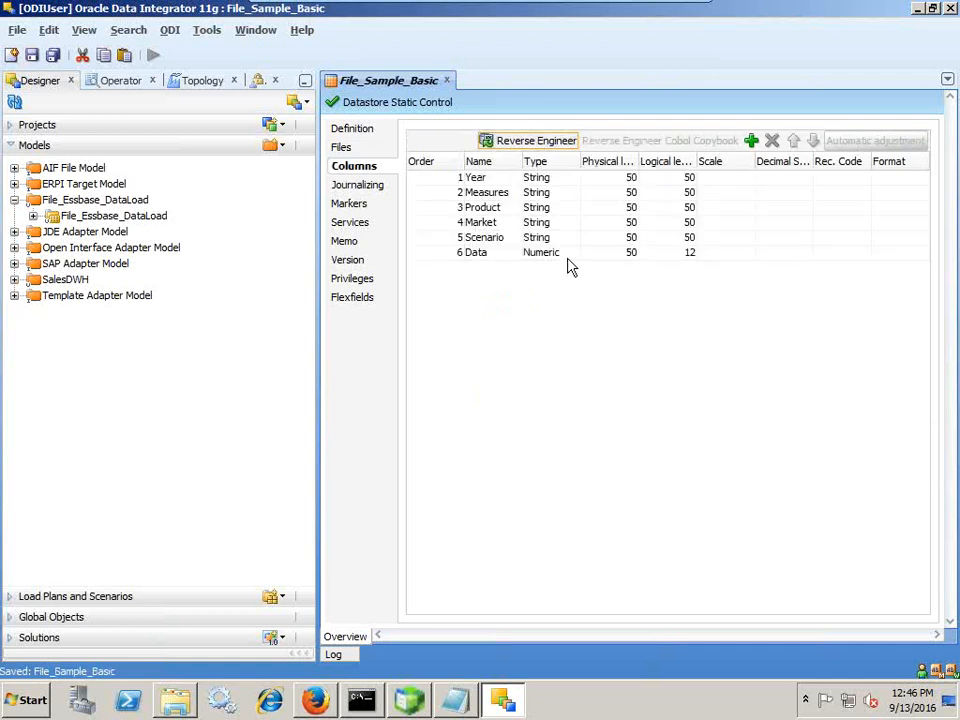
{"action": "key", "text": "alt+Tab"}
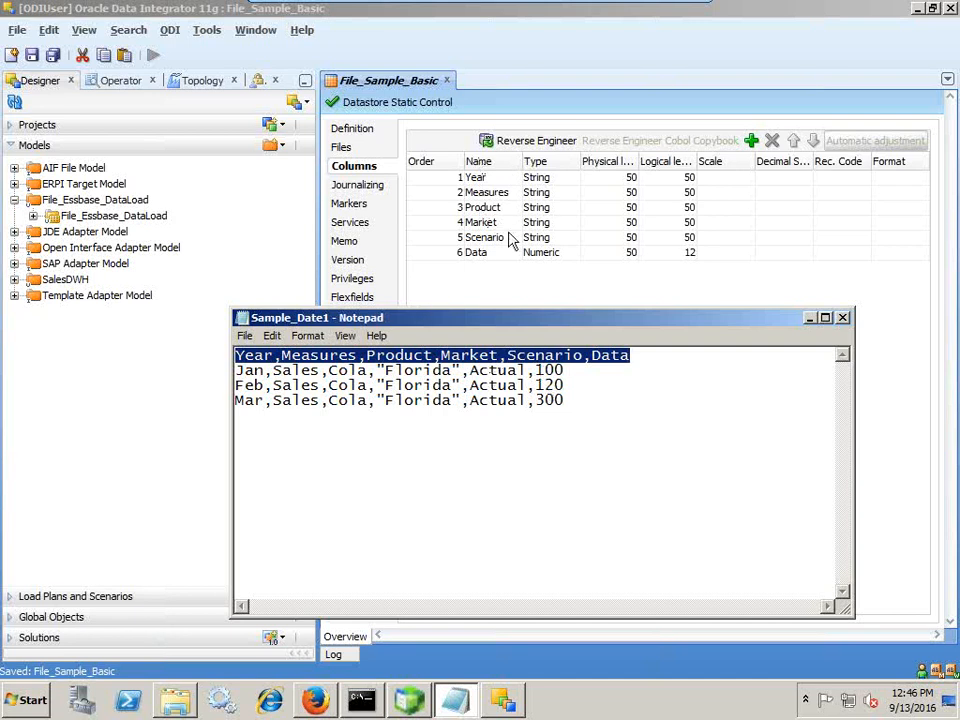
{"action": "left_click", "coordinate": [588, 80]}
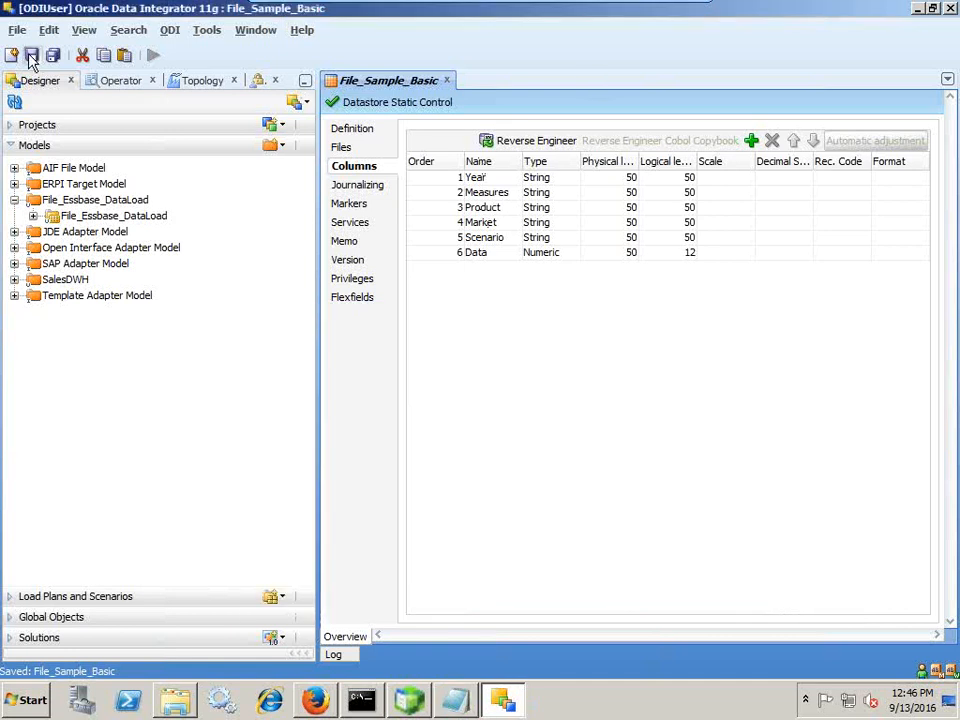
Step: Save the File_Sample_Basic datastore with its columns, close it, and unlock it for other users
{"action": "left_click", "coordinate": [32, 56]}
{"action": "left_click", "coordinate": [447, 80]}
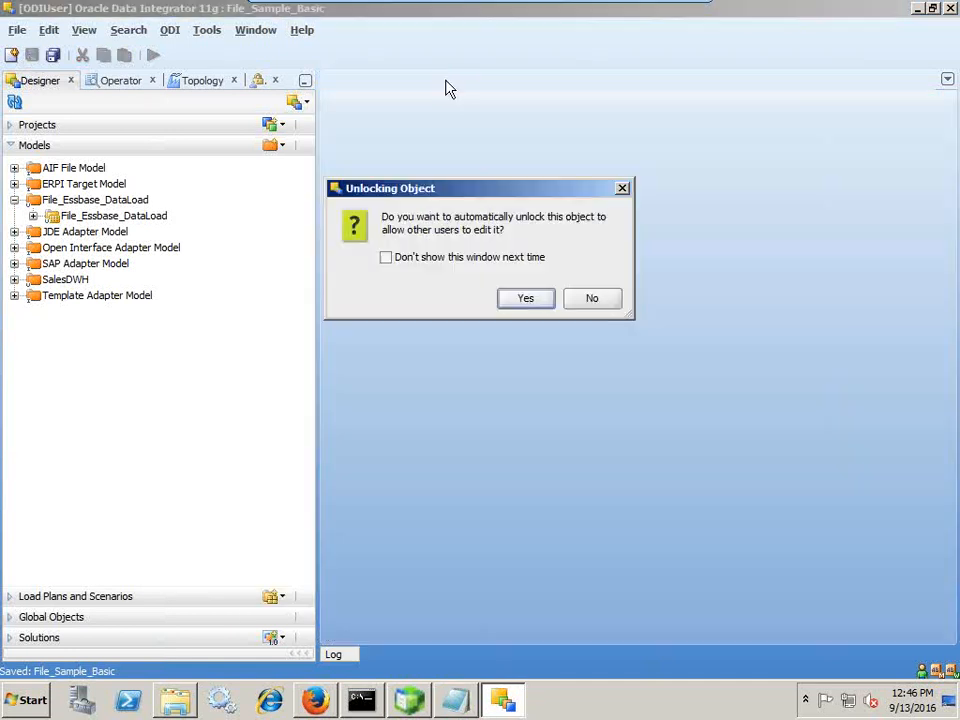
{"action": "left_click", "coordinate": [526, 298]}
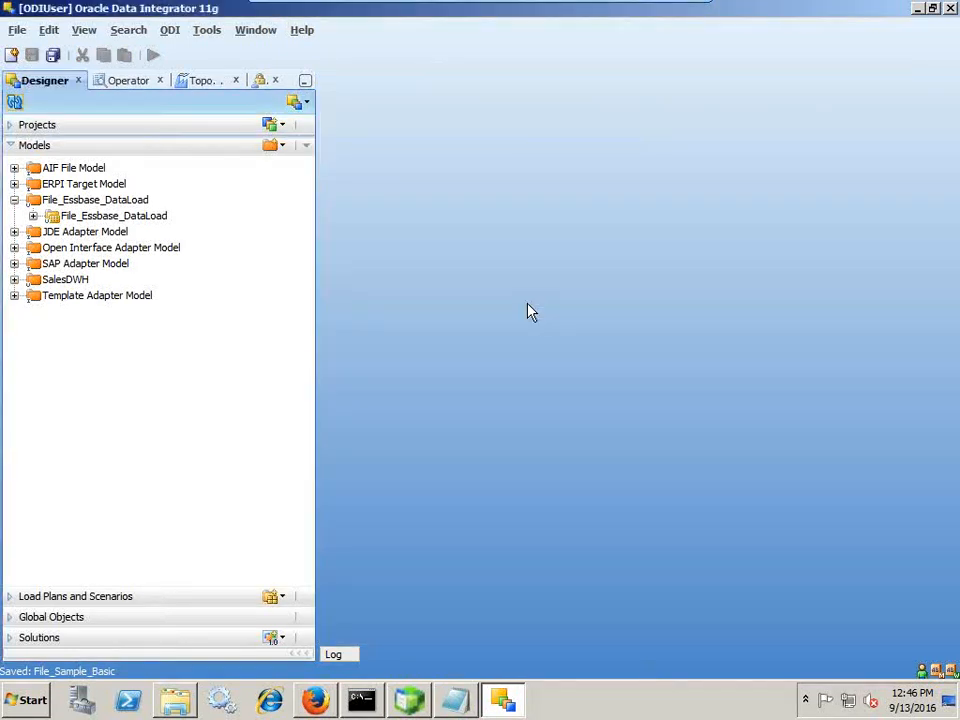
Step: In the Topology physical architecture, create a Hyperion Essbase data server named Essbase_Sample_Basic on server Localhost, with its connection user and password
{"action": "left_click", "coordinate": [200, 80]}
{"action": "left_click", "coordinate": [14, 147]}
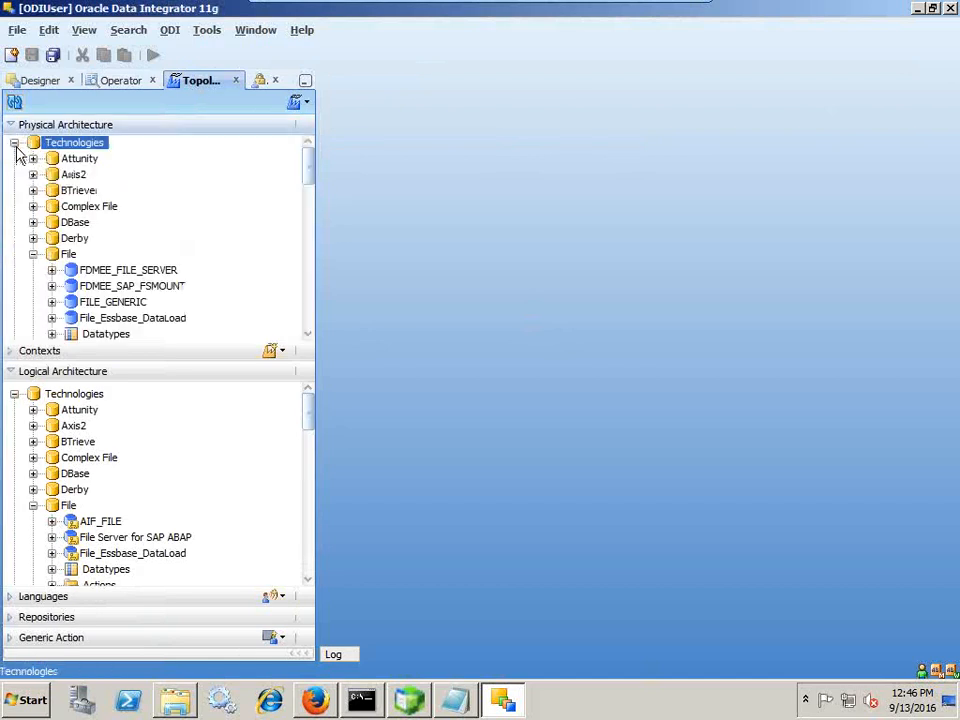
{"action": "left_click", "coordinate": [33, 254]}
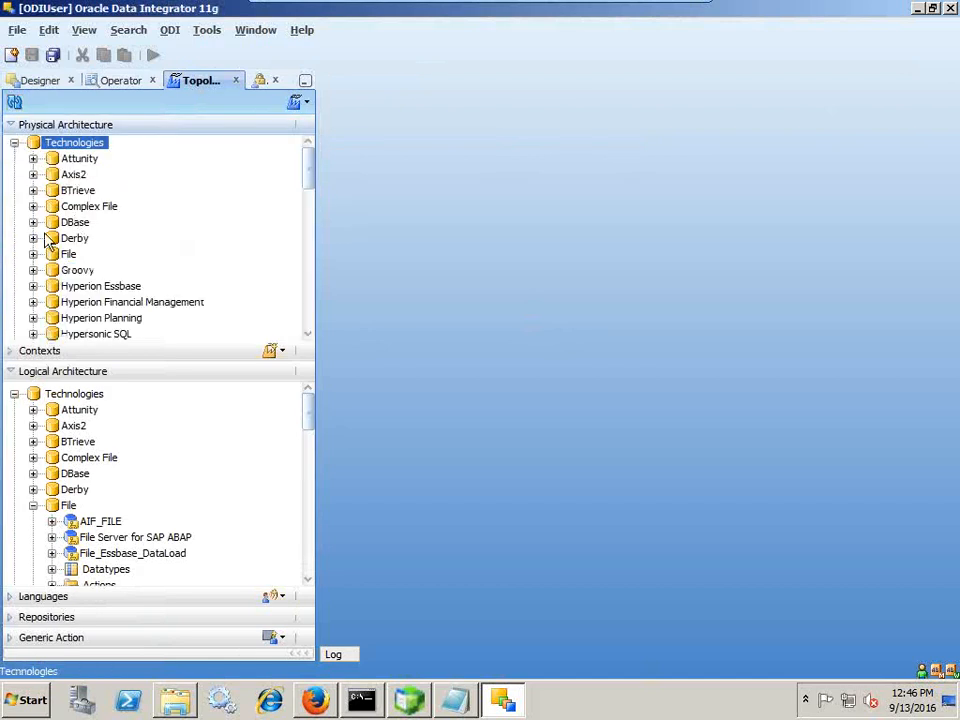
{"action": "right_click", "coordinate": [113, 288]}
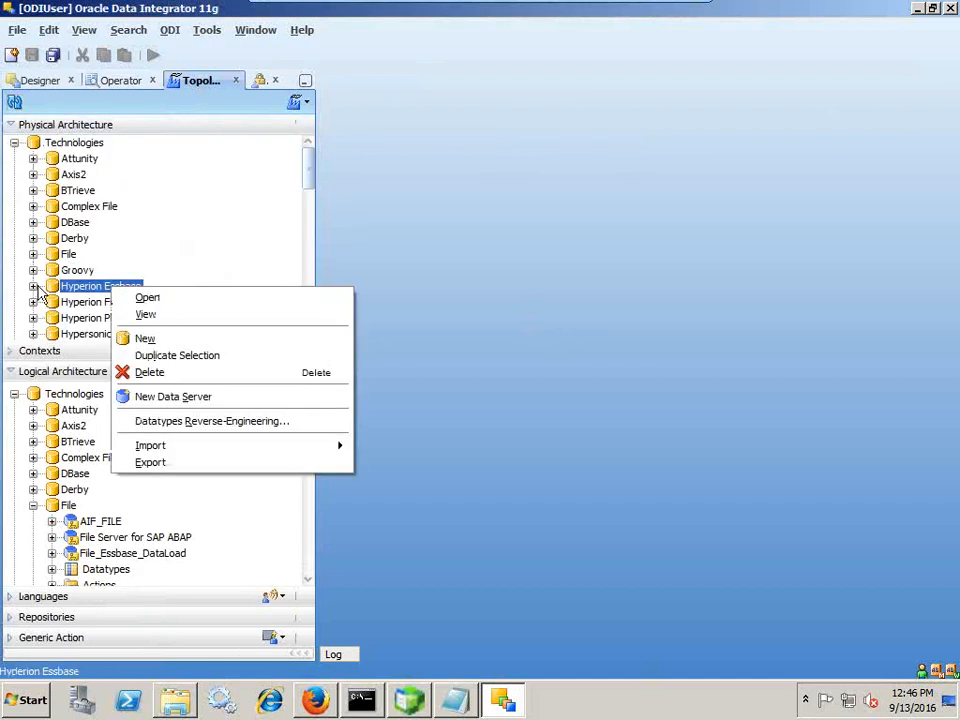
{"action": "left_click", "coordinate": [176, 398]}
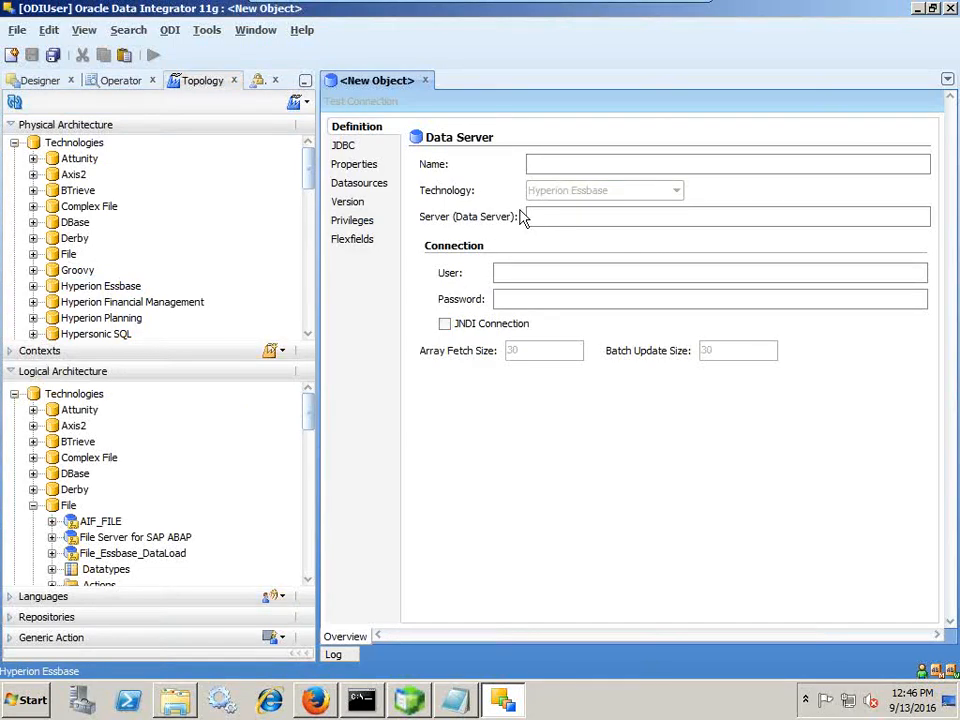
{"action": "type", "text": "Sa"}
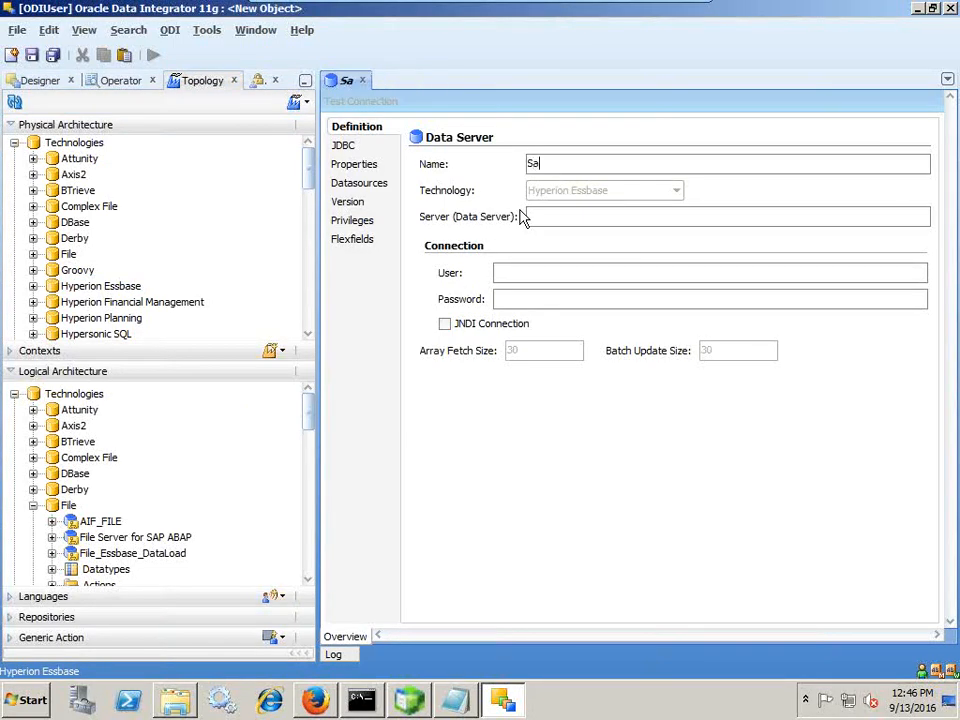
{"action": "type", "text": "mple_Base"}
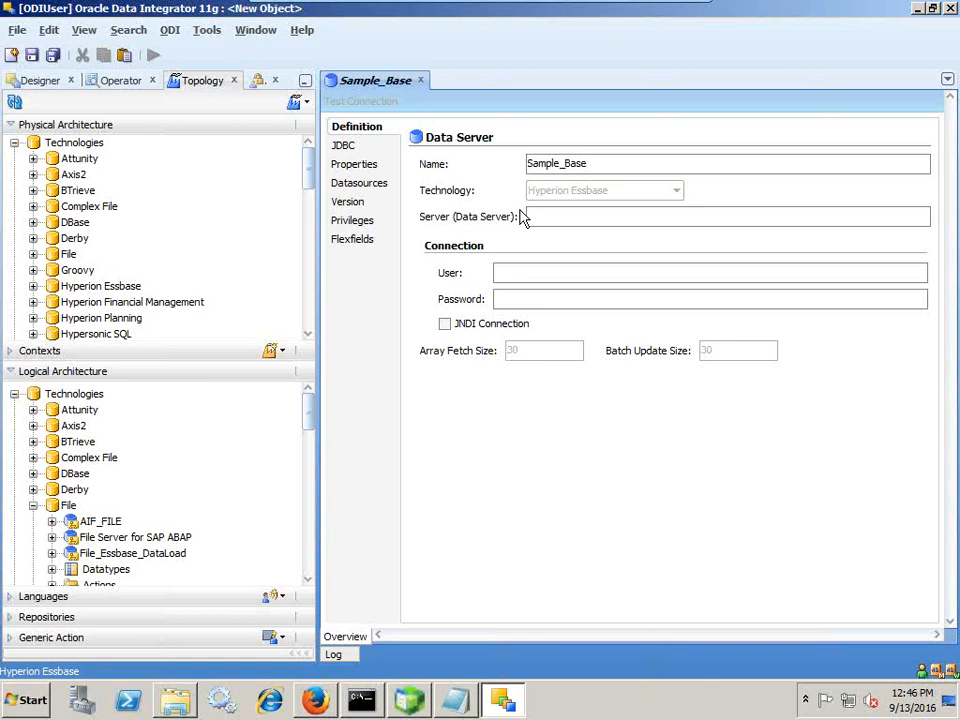
{"action": "key", "text": "BackSpace"}
{"action": "type", "text": "ic"}
{"action": "key", "text": "Home"}
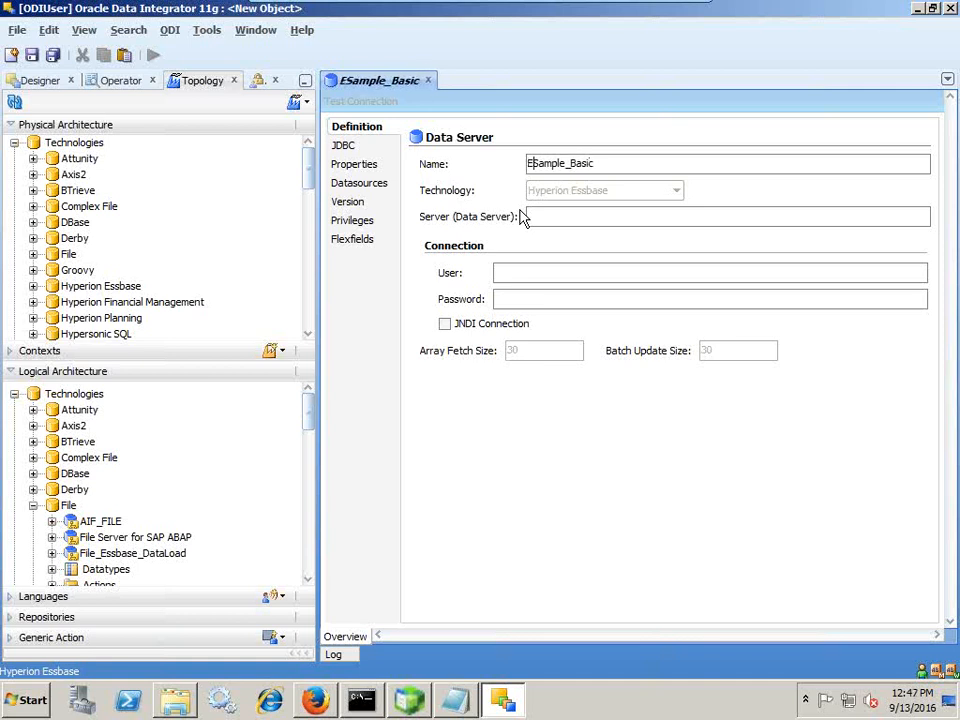
{"action": "type", "text": "Essbase_"}
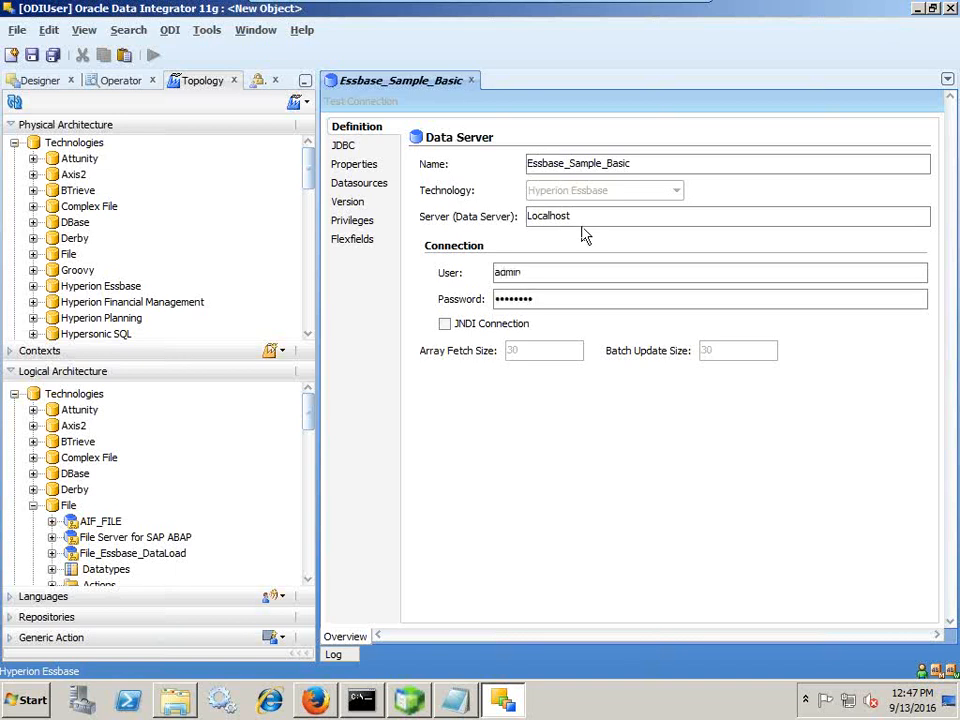
Step: Save the Essbase_Sample_Basic data server, dismiss the physical schema notice, and close its editor
{"action": "left_click", "coordinate": [31, 55]}
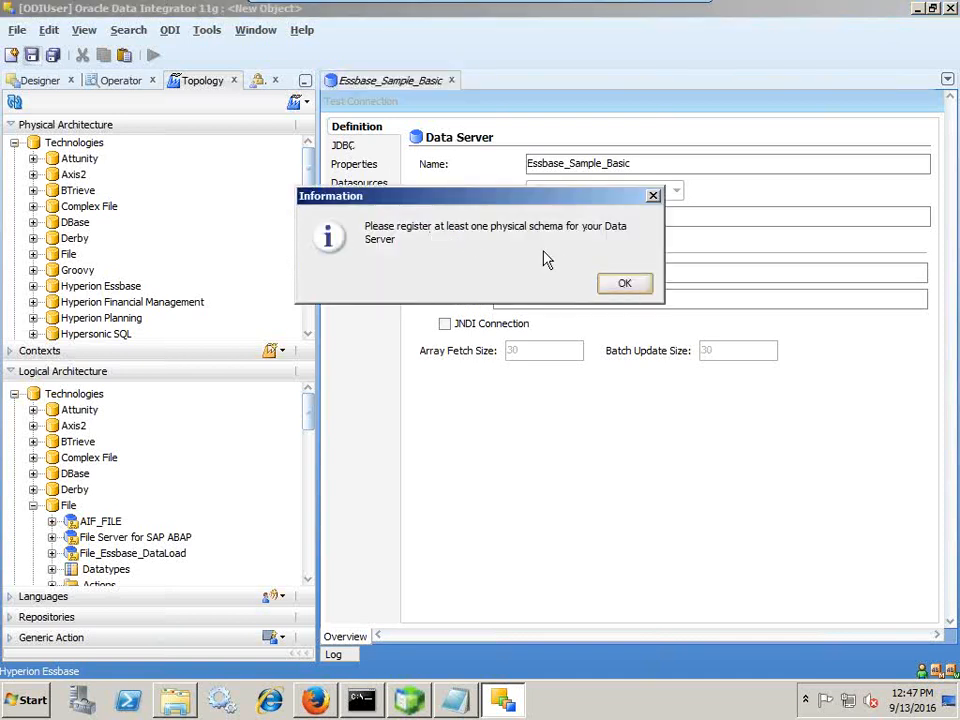
{"action": "left_click", "coordinate": [630, 288]}
{"action": "left_click", "coordinate": [469, 81]}
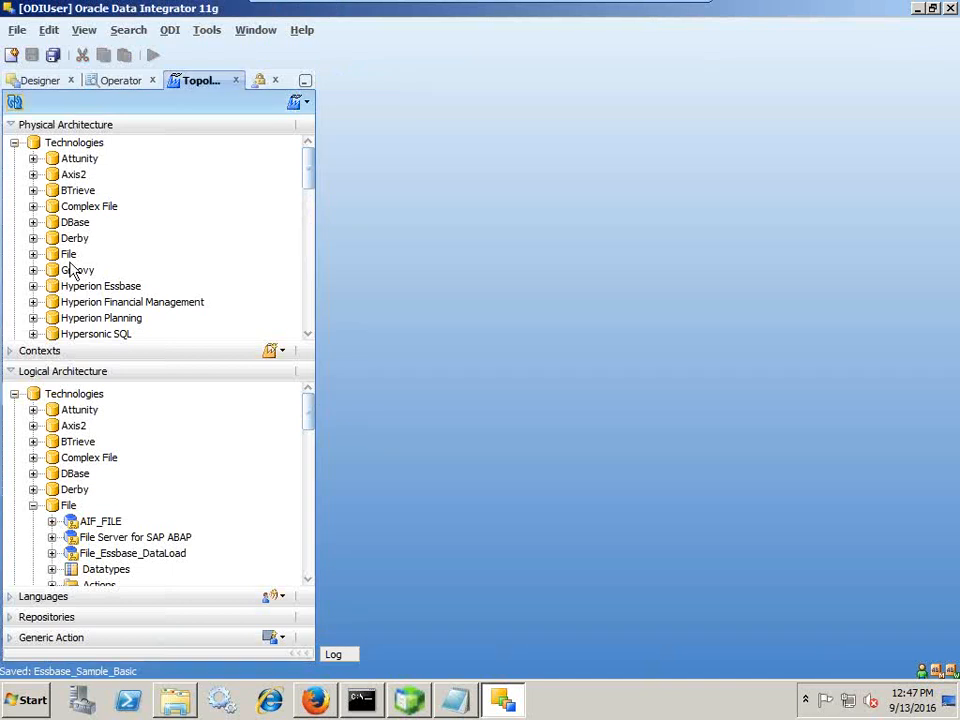
Step: Add a physical schema to Essbase_Sample_Basic with Sample as application and work application, and Basic as database and work database
{"action": "left_click", "coordinate": [33, 286]}
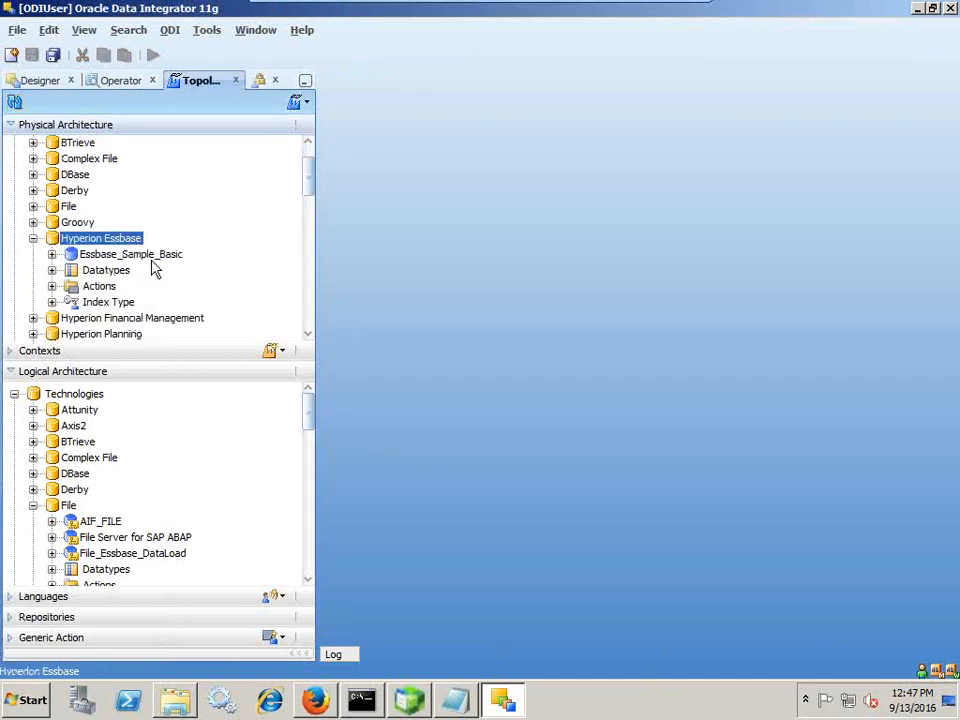
{"action": "right_click", "coordinate": [150, 256]}
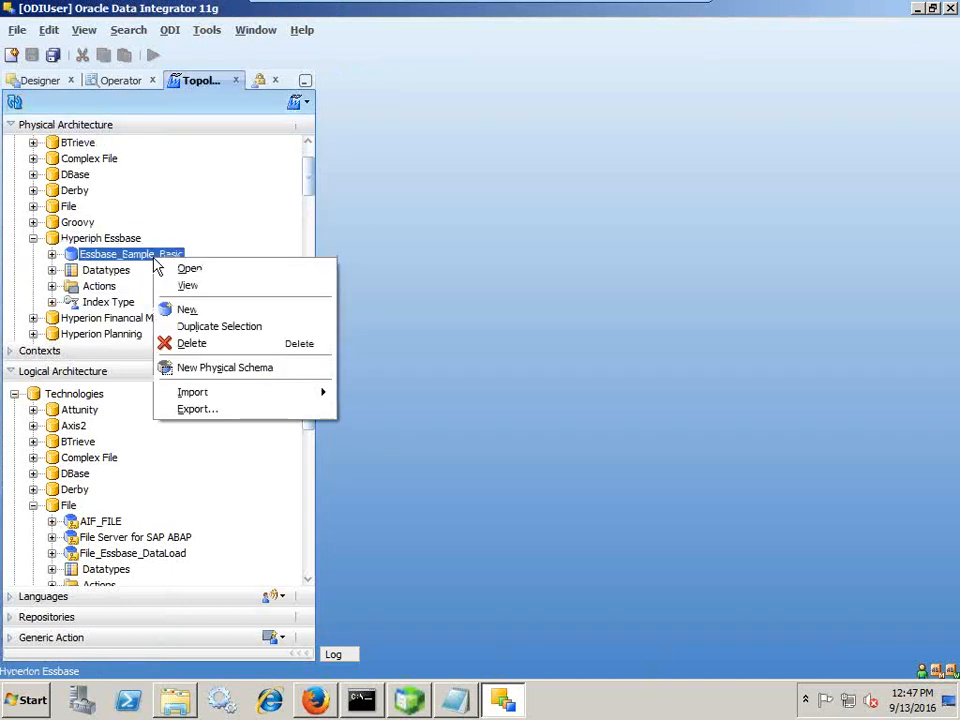
{"action": "left_click", "coordinate": [241, 367]}
{"action": "left_click", "coordinate": [613, 168]}
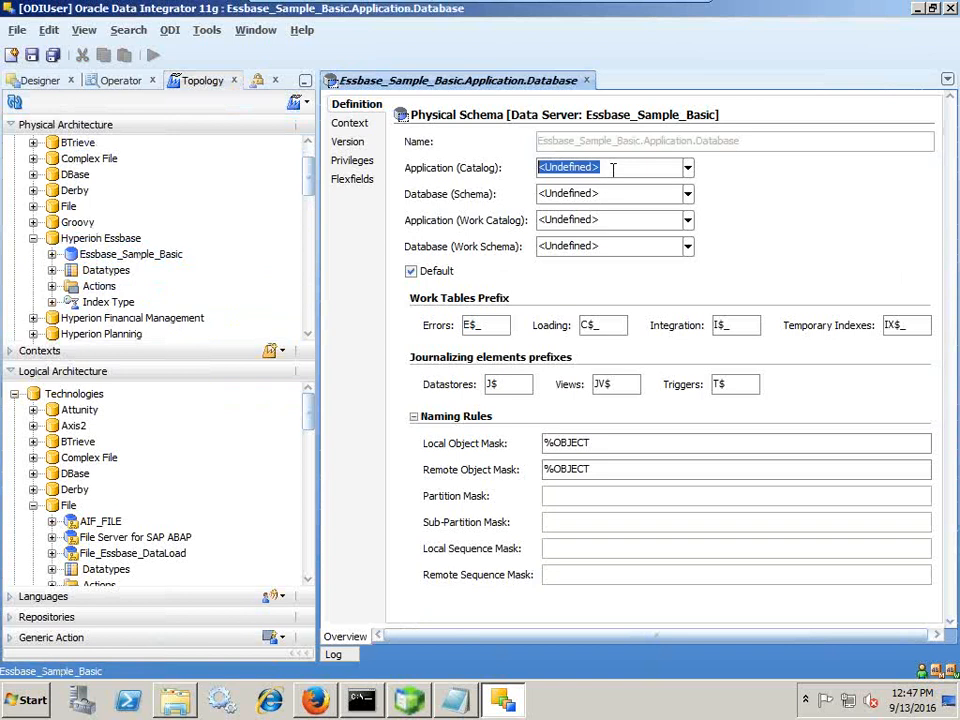
{"action": "type", "text": "Sample"}
{"action": "key", "text": "Tab"}
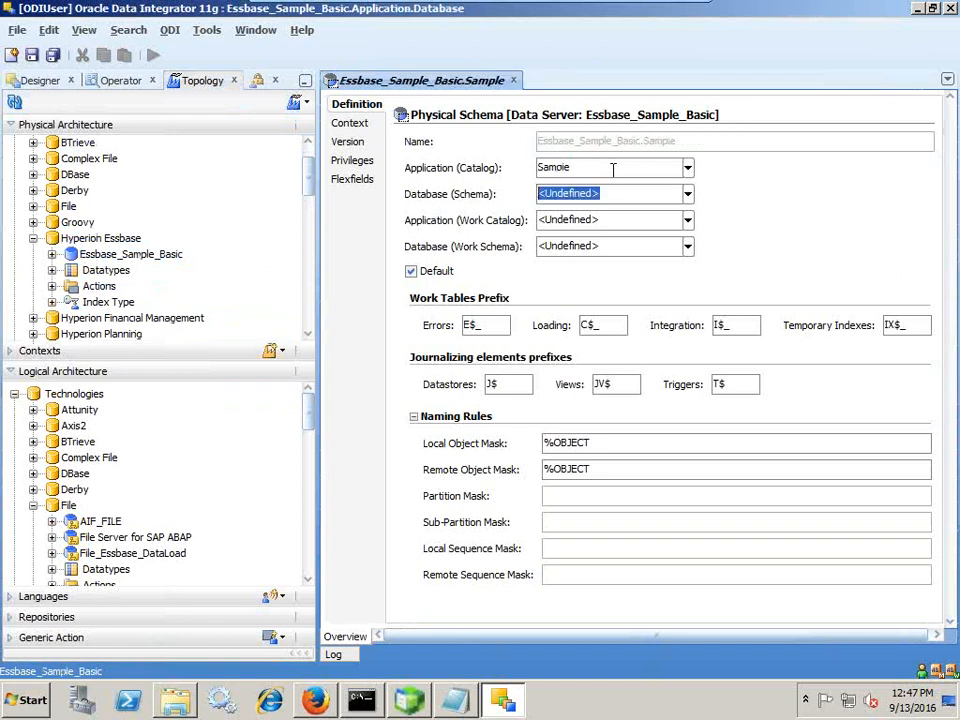
{"action": "type", "text": "Basic"}
{"action": "key", "text": "Tab"}
{"action": "type", "text": "B"}
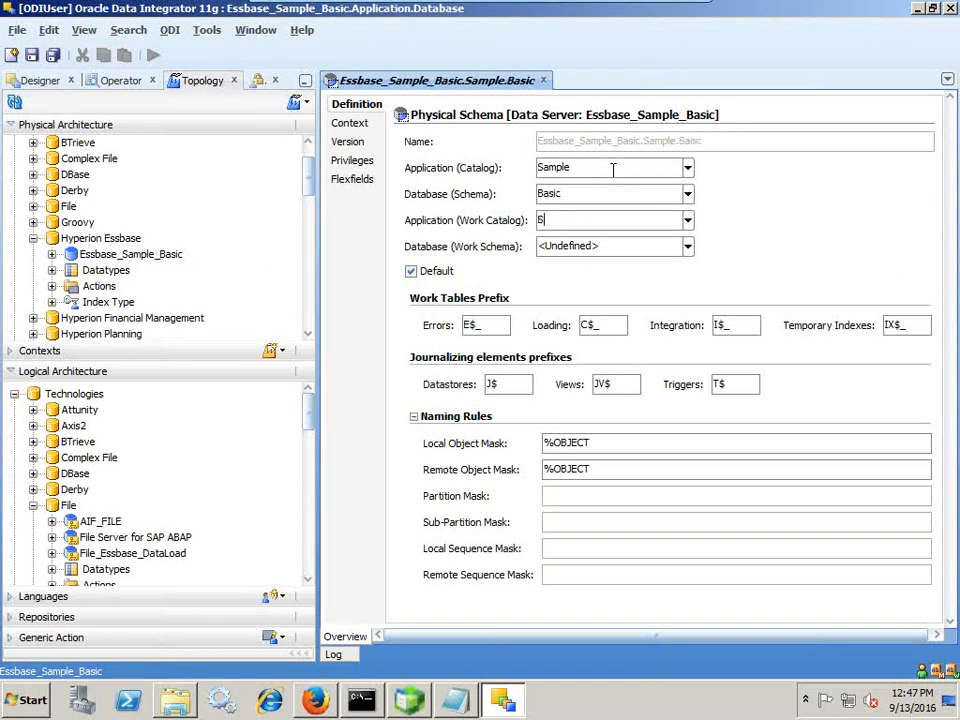
{"action": "key", "text": "Tab"}
{"action": "type", "text": "Ba"}
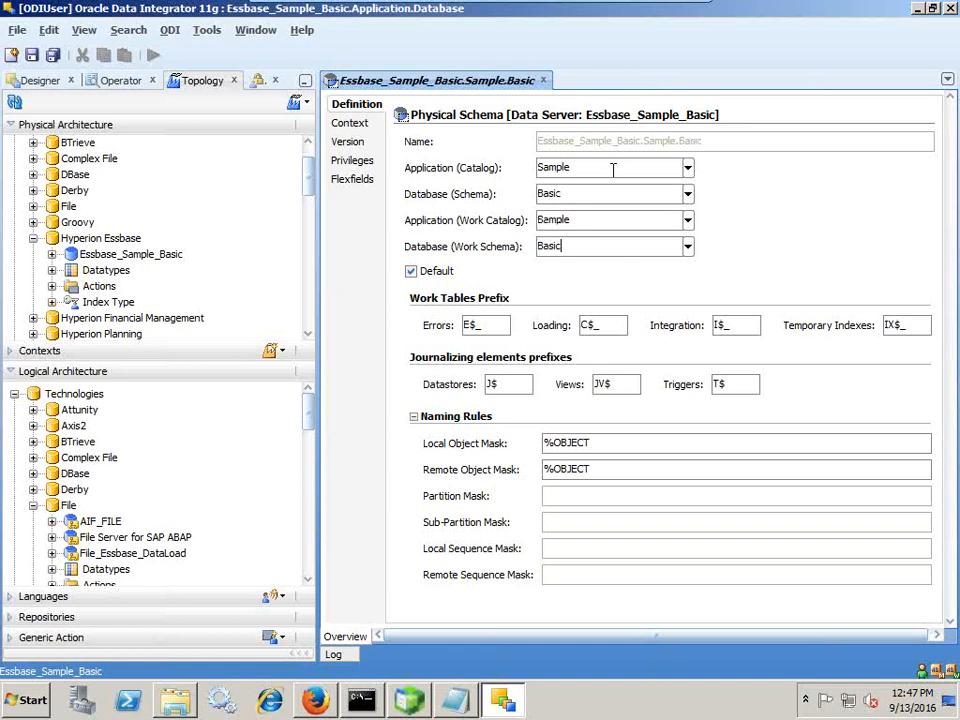
Step: Save the Sample.Basic physical schema, dismiss the context notice, and close its editor
{"action": "left_click", "coordinate": [31, 54]}
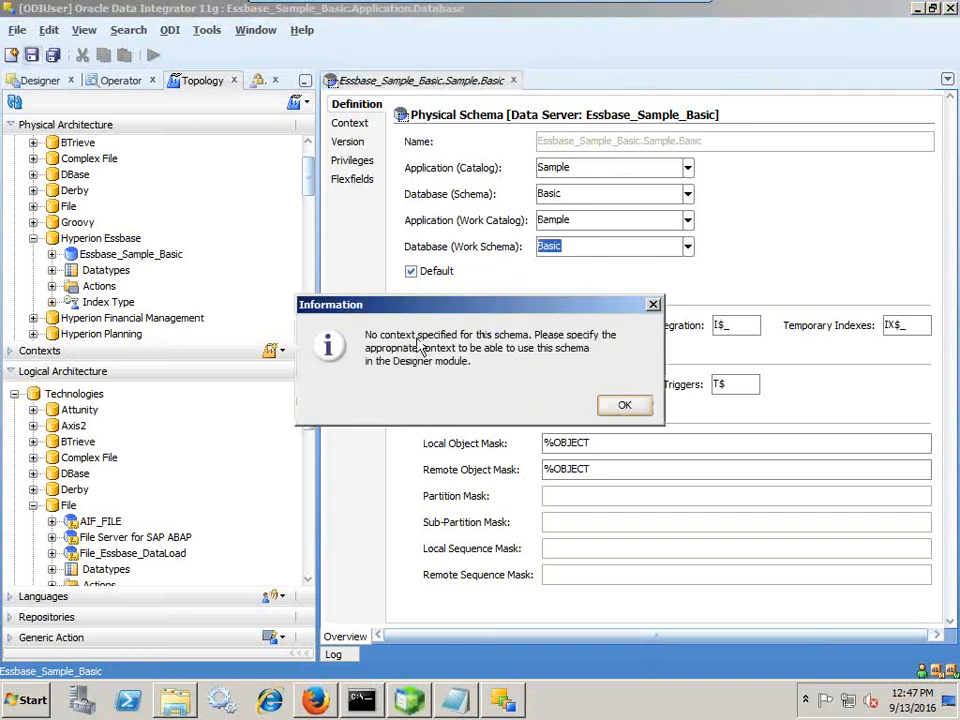
{"action": "left_click", "coordinate": [631, 405]}
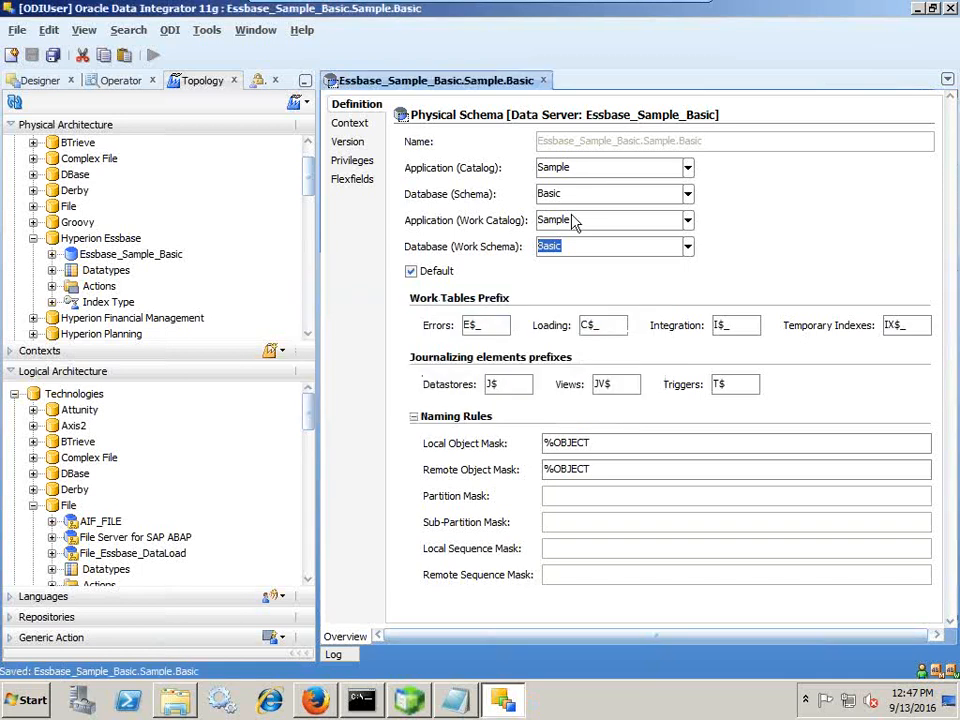
{"action": "left_click", "coordinate": [543, 80]}
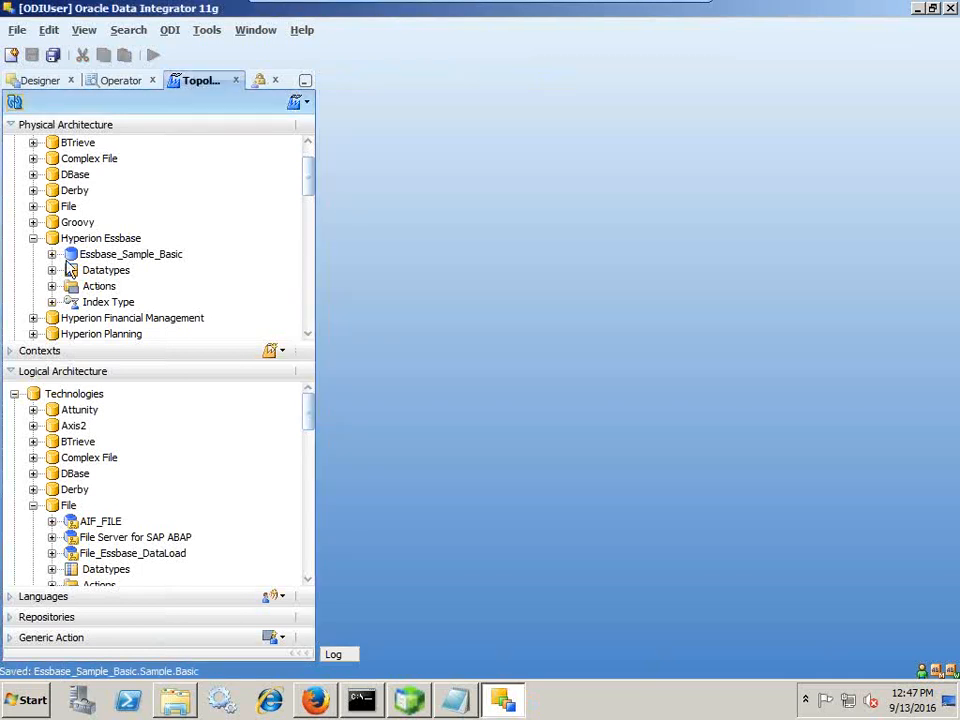
Step: Create a Hyperion Essbase logical schema in the logical architecture and map its Global context to Essbase_Sample_Basic.Sample.Basic
{"action": "left_click", "coordinate": [34, 239]}
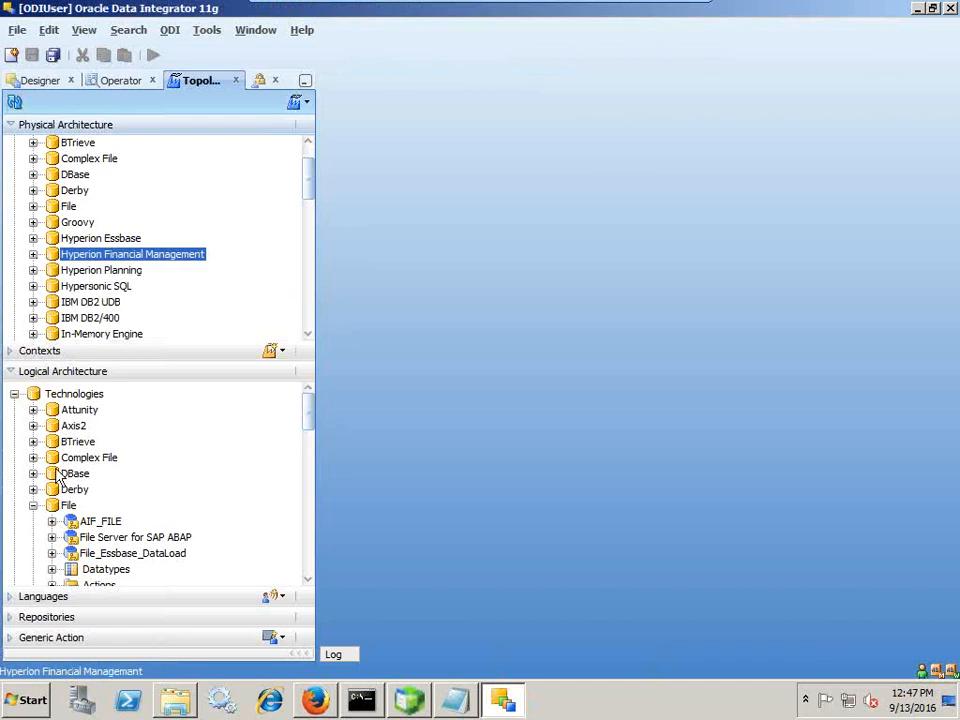
{"action": "left_click", "coordinate": [33, 505]}
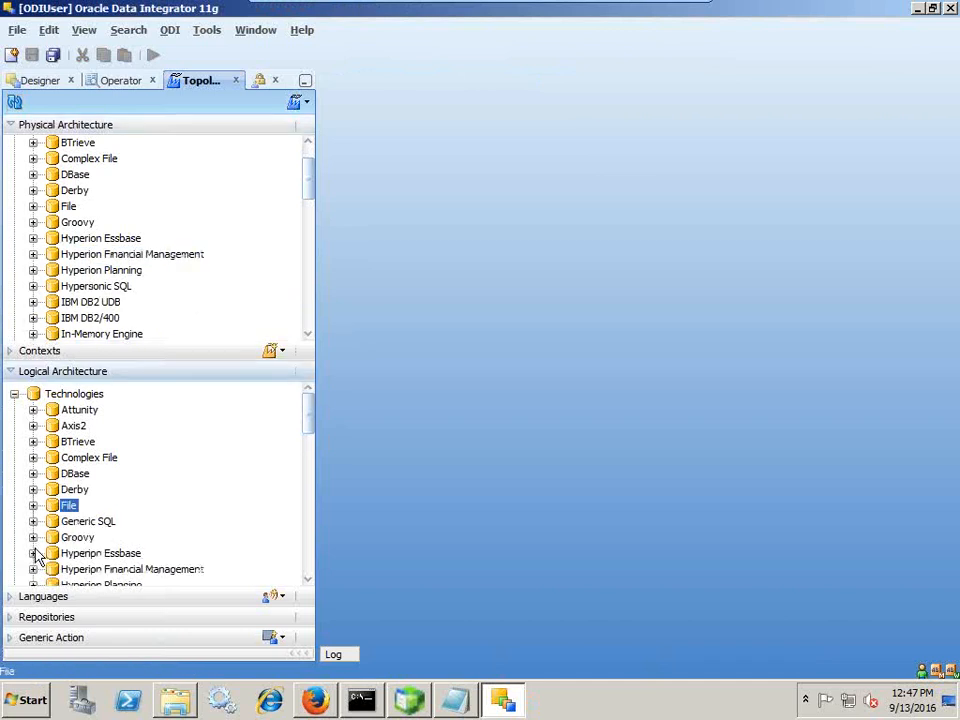
{"action": "left_click", "coordinate": [33, 553]}
{"action": "scroll", "coordinate": [111, 465], "scroll_direction": "down", "scroll_amount": 5}
{"action": "scroll", "coordinate": [111, 463], "scroll_direction": "up", "scroll_amount": 2}
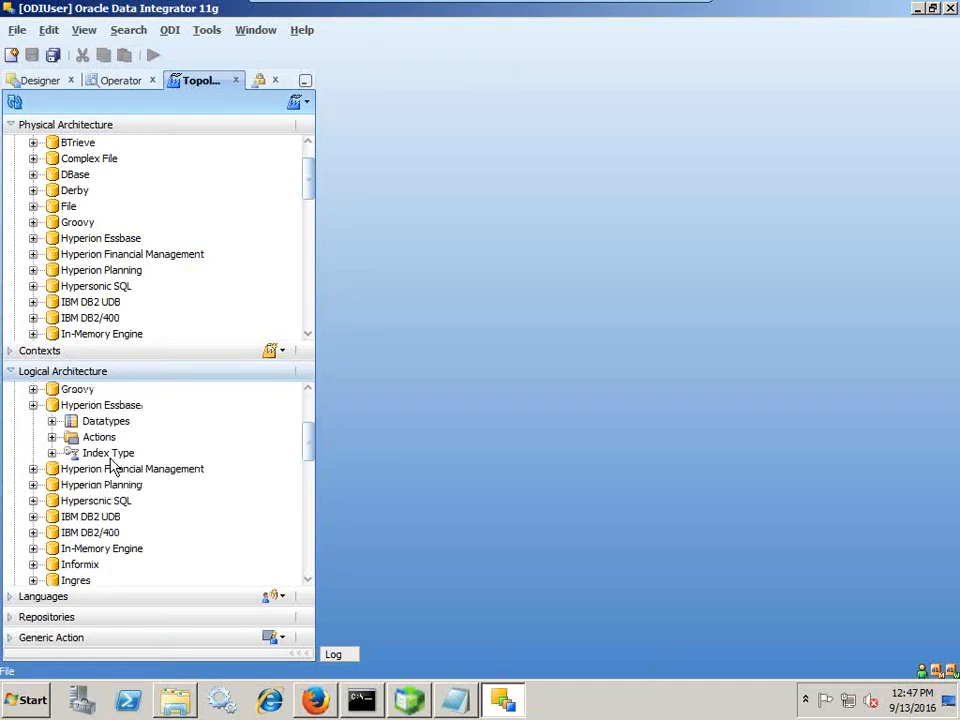
{"action": "right_click", "coordinate": [112, 405]}
{"action": "left_click", "coordinate": [182, 515]}
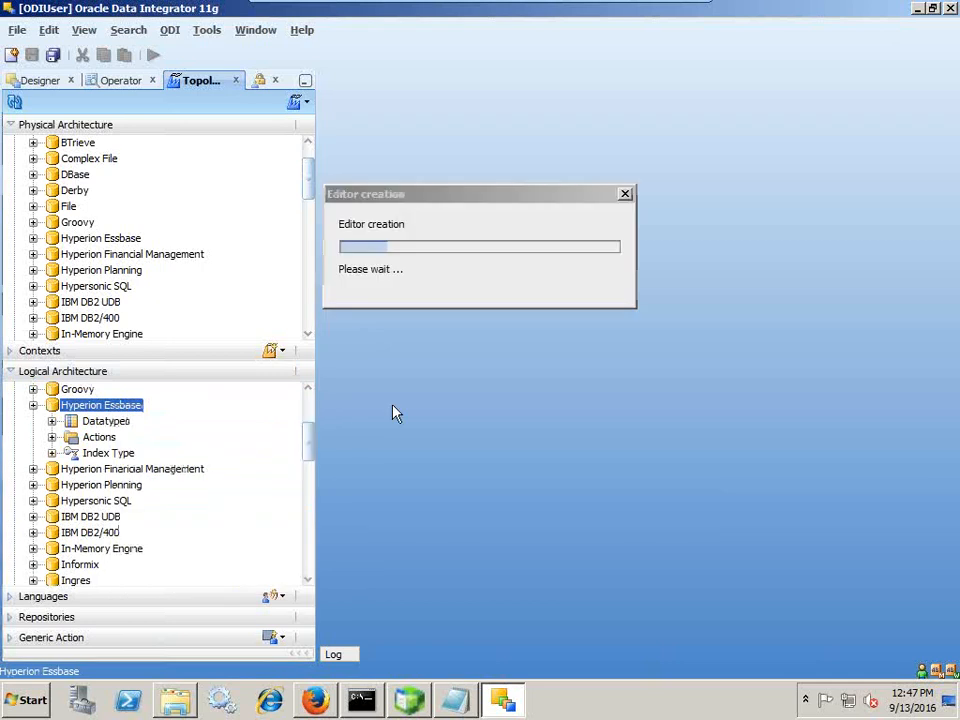
{"action": "left_click", "coordinate": [705, 185]}
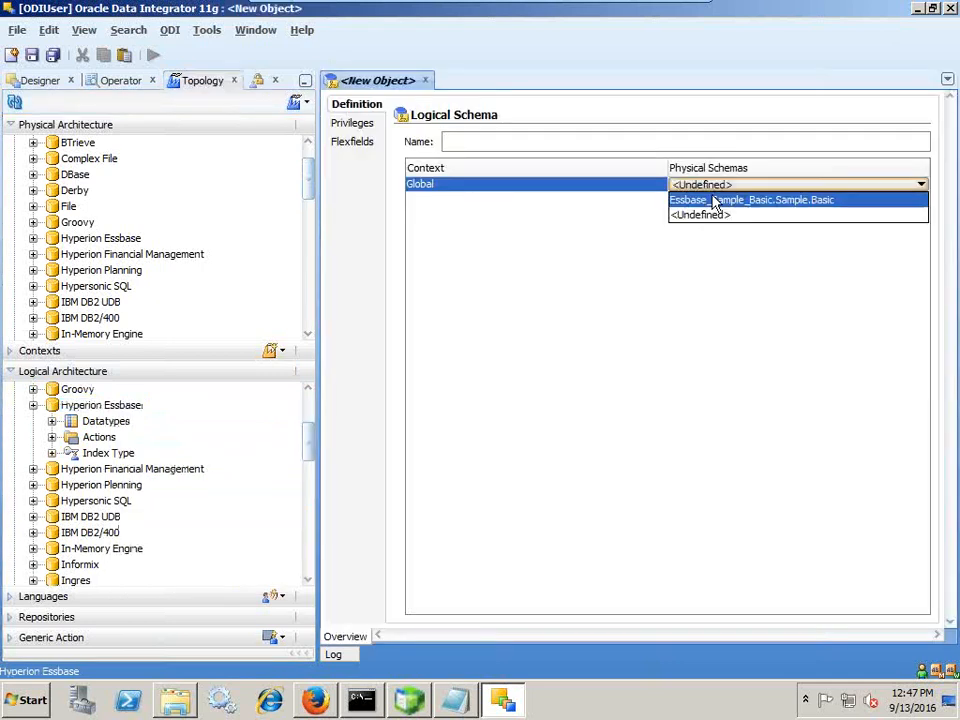
{"action": "left_click", "coordinate": [714, 200]}
Step: Name the logical schema Essbase_Sample_Basic, save it, and close its editor
{"action": "left_click", "coordinate": [576, 143]}
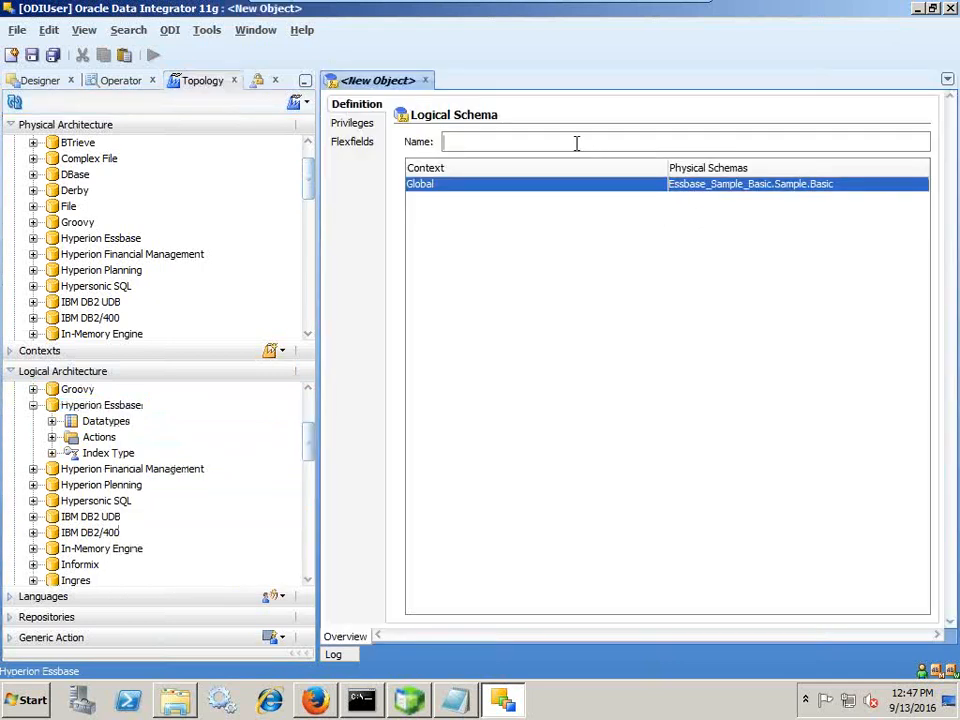
{"action": "type", "text": "Sampl"}
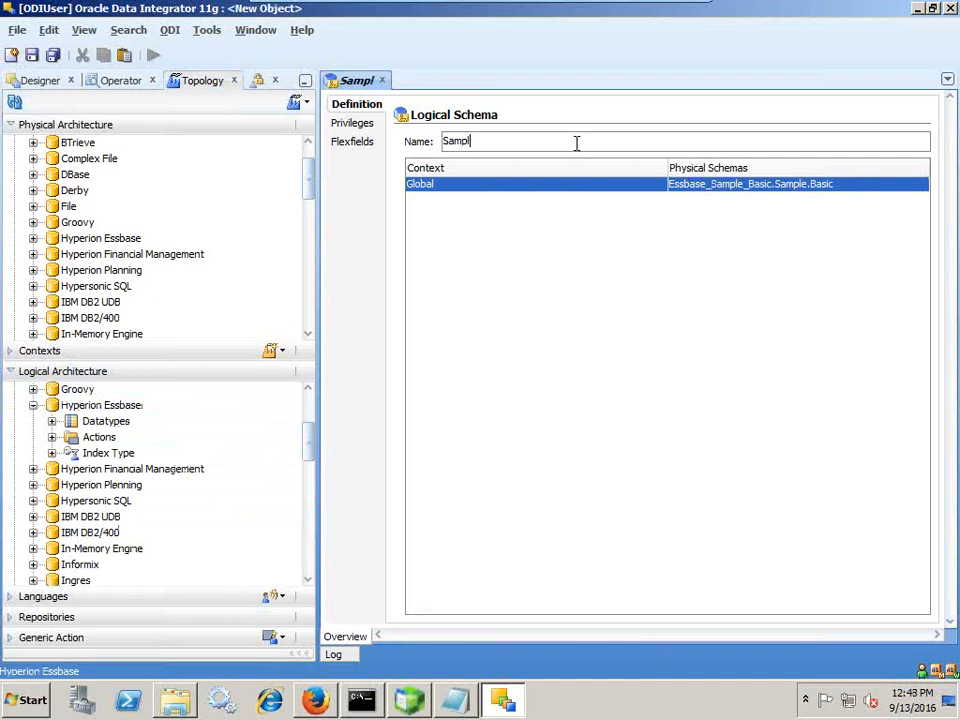
{"action": "key", "text": "Home"}
{"action": "type", "text": "Essbase"}
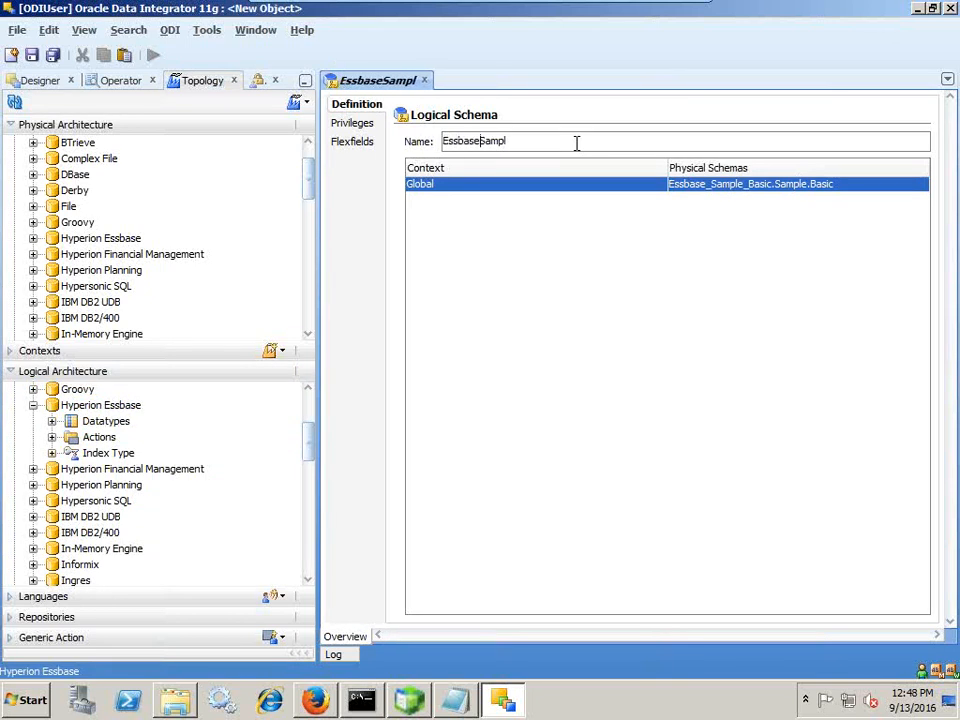
{"action": "type", "text": "_"}
{"action": "key", "text": "End"}
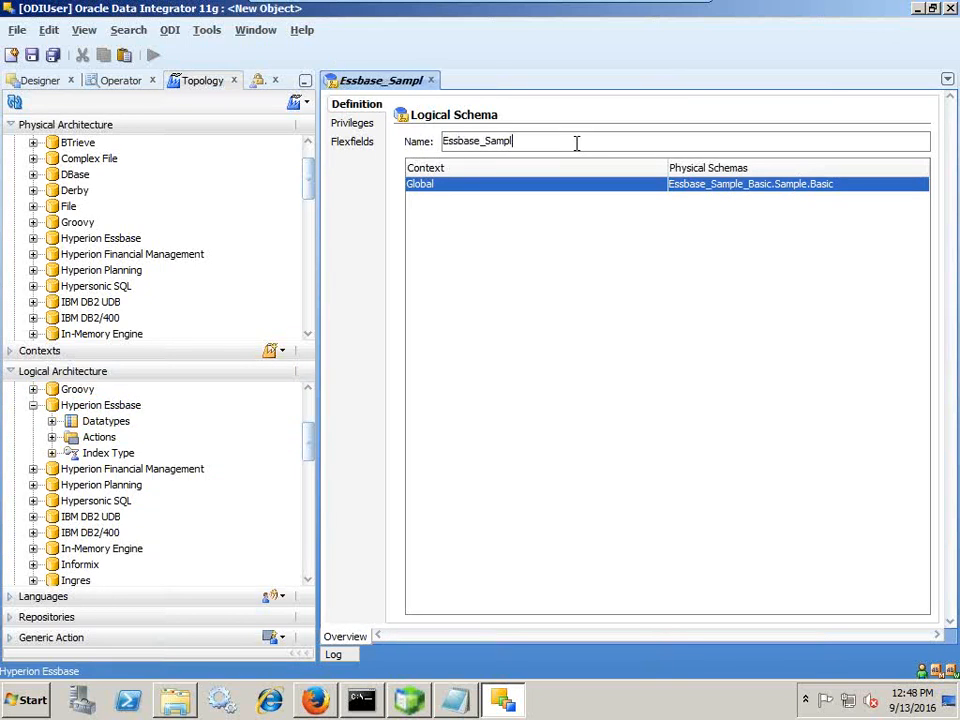
{"action": "type", "text": "e-B"}
{"action": "key", "text": "BackSpace"}
{"action": "key", "text": "BackSpace"}
{"action": "type", "text": "_B"}
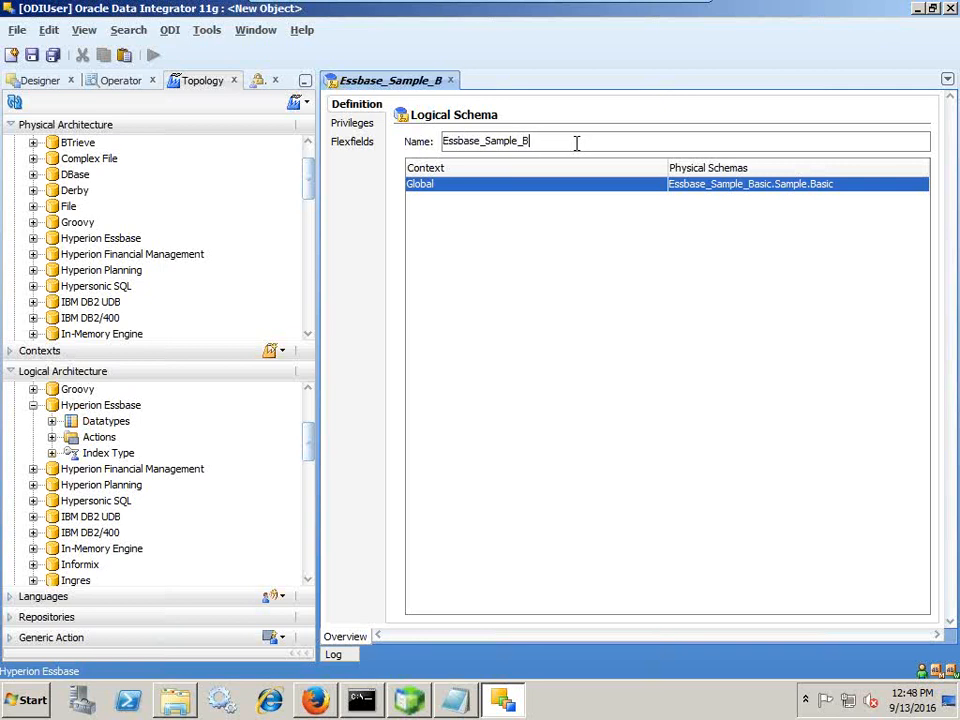
{"action": "type", "text": "asic"}
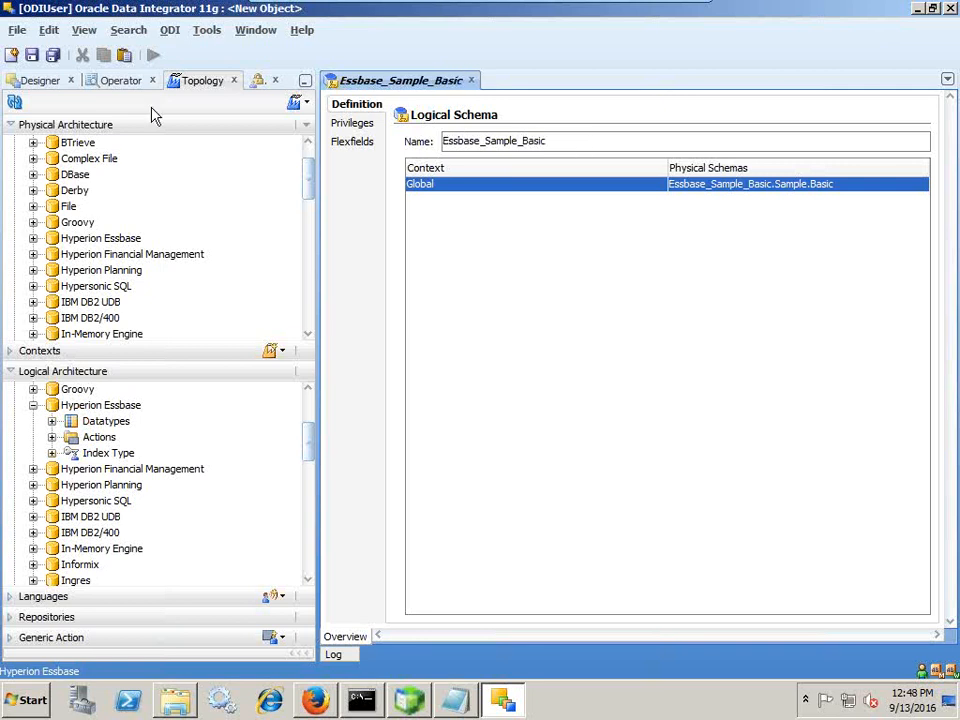
{"action": "left_click", "coordinate": [31, 55]}
{"action": "left_click", "coordinate": [471, 80]}
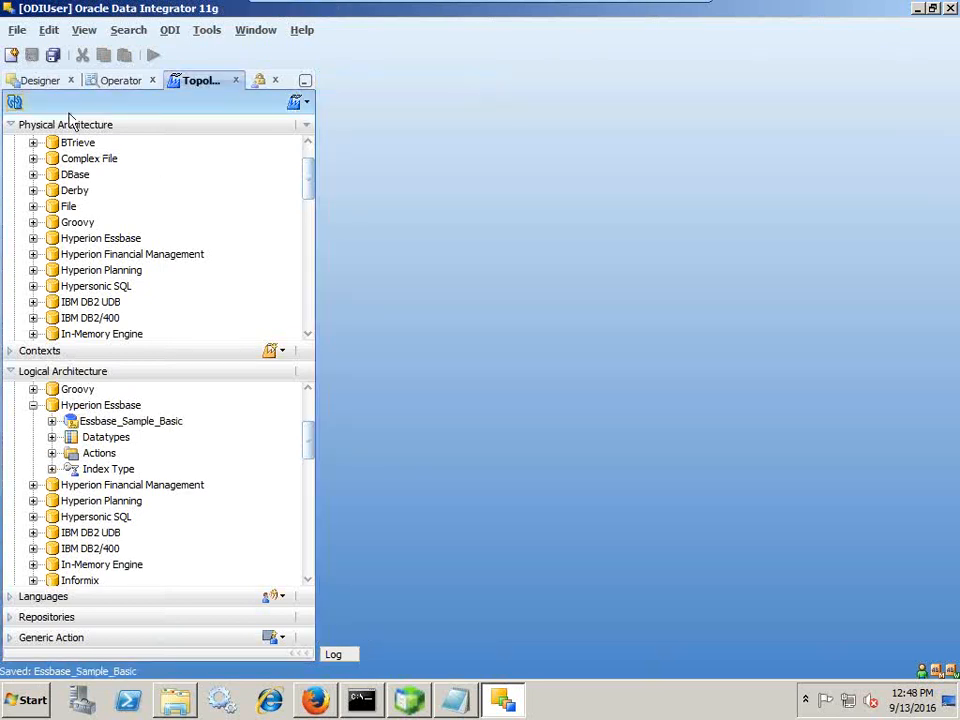
Step: Create a Designer project named Essbase_Data_Load, save it, and close its editor
{"action": "left_click", "coordinate": [53, 88]}
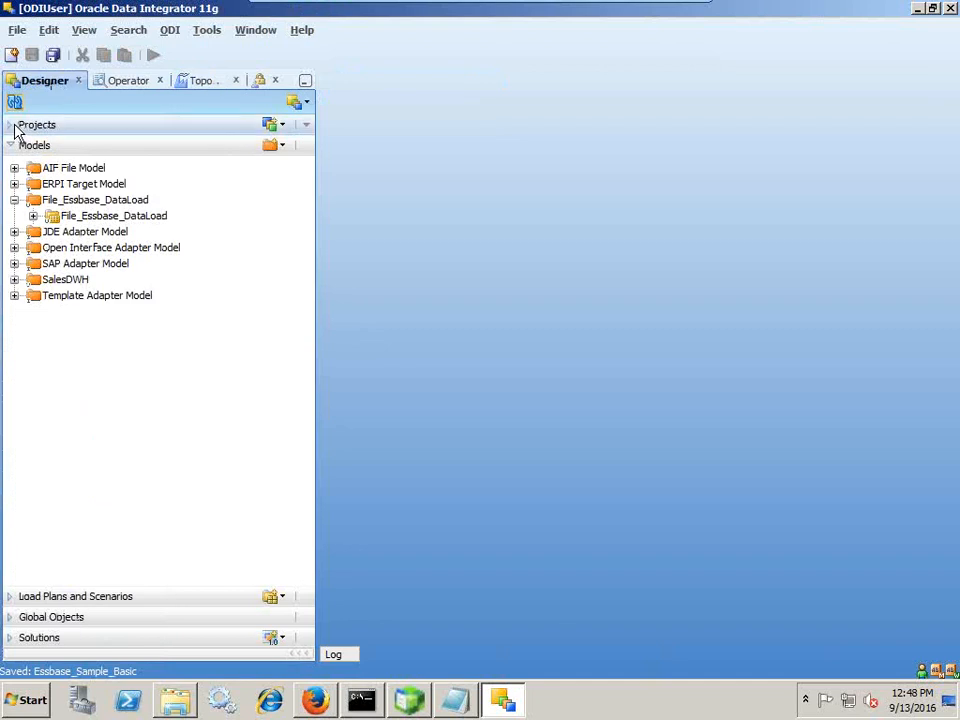
{"action": "left_click", "coordinate": [14, 127]}
{"action": "left_click", "coordinate": [282, 124]}
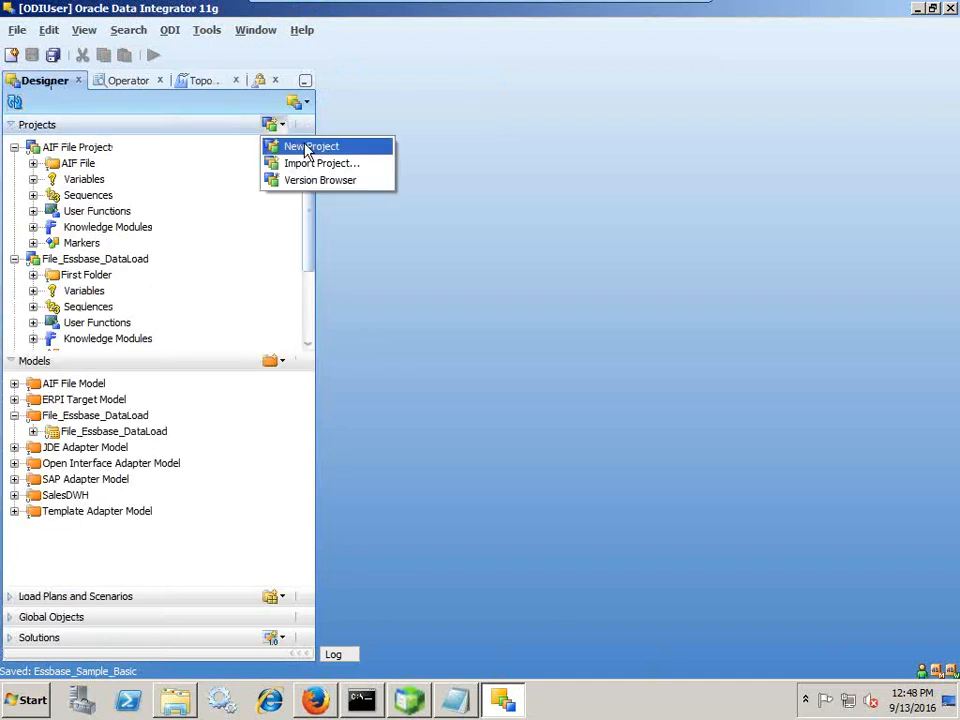
{"action": "left_click", "coordinate": [300, 146]}
{"action": "type", "text": "E"}
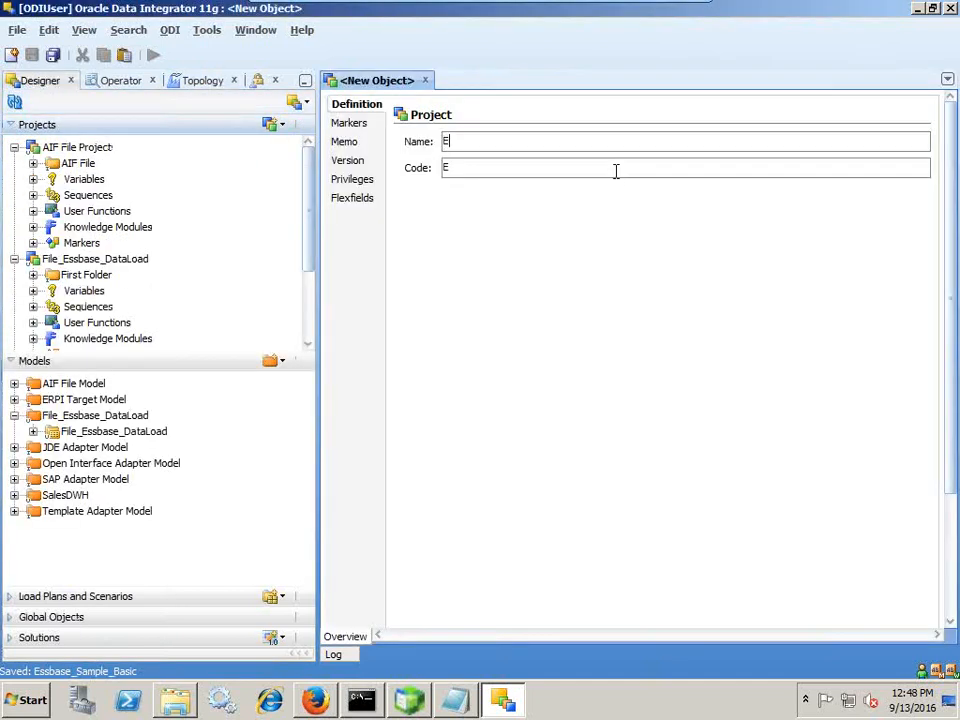
{"action": "type", "text": "ssbase_Data"}
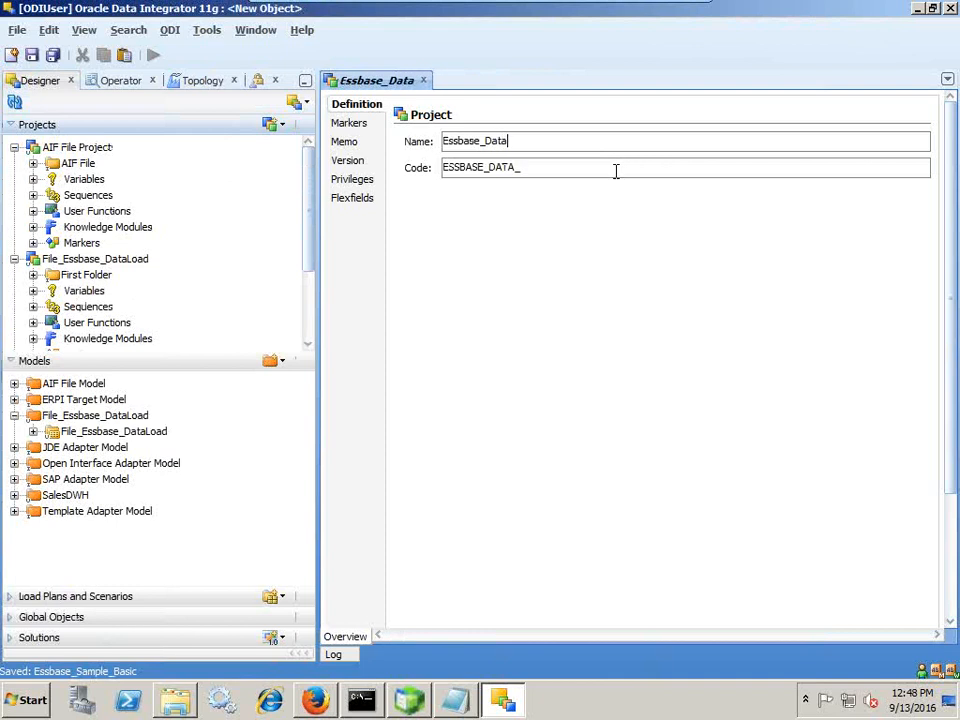
{"action": "type", "text": "_Load"}
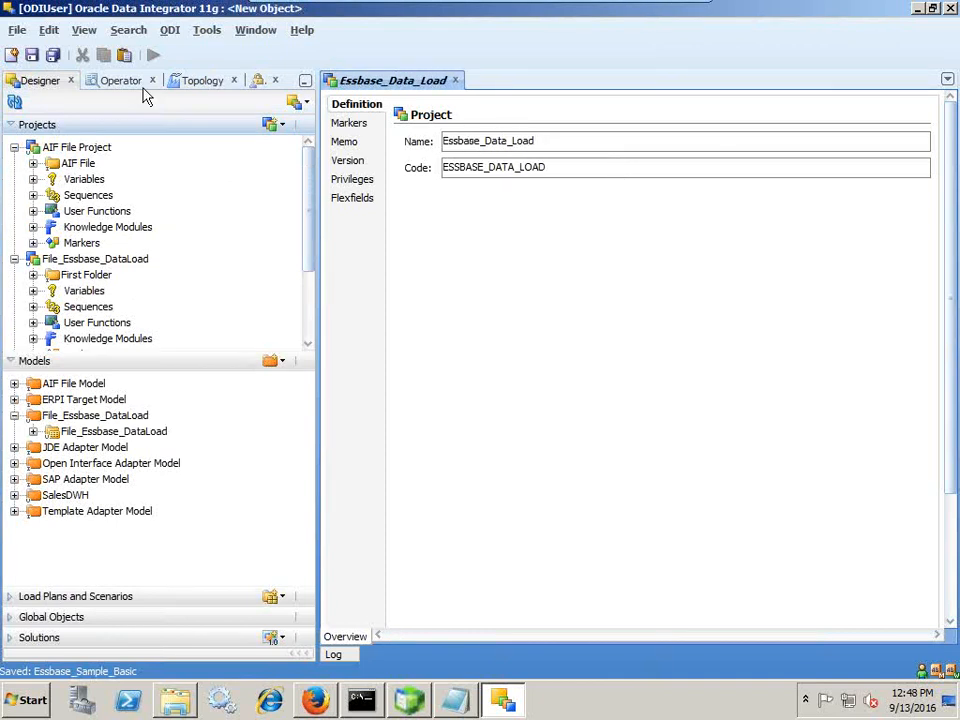
{"action": "left_click", "coordinate": [32, 55]}
{"action": "left_click", "coordinate": [455, 80]}
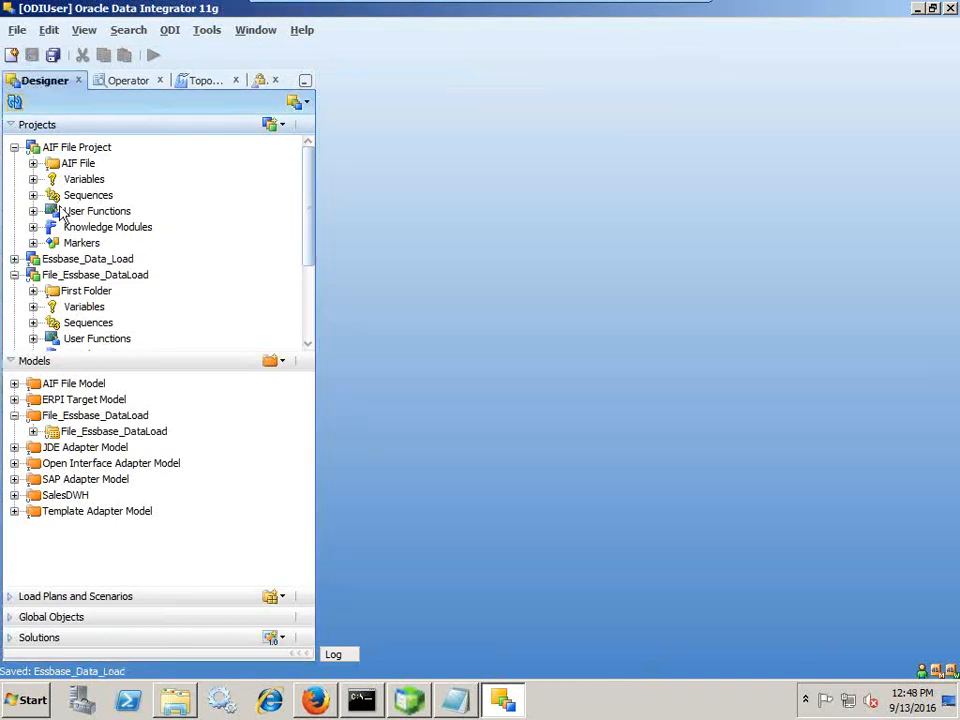
Step: Start a knowledge module import into the Essbase_Data_Load project and mark RKM Hyperion Essbase for import
{"action": "left_click", "coordinate": [14, 275]}
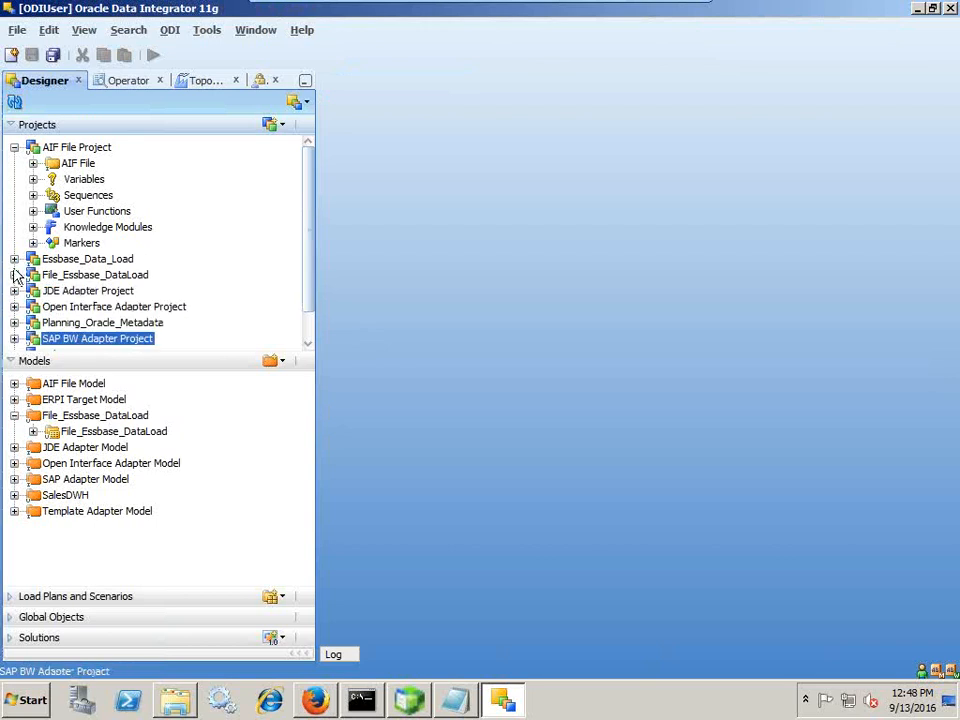
{"action": "left_click", "coordinate": [14, 147]}
{"action": "left_click", "coordinate": [14, 163]}
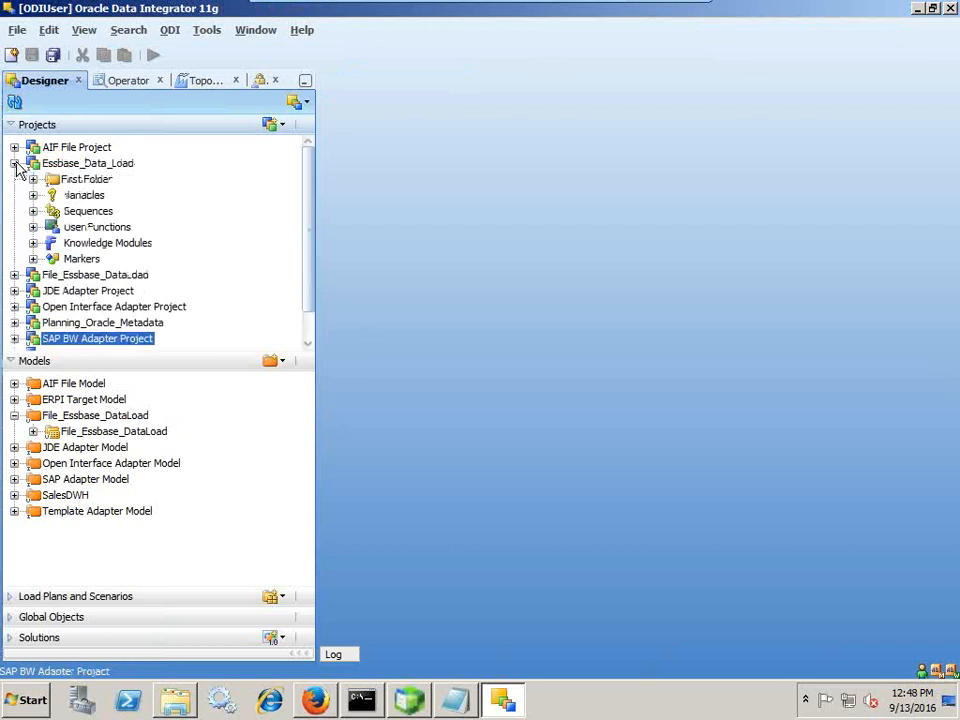
{"action": "right_click", "coordinate": [119, 247]}
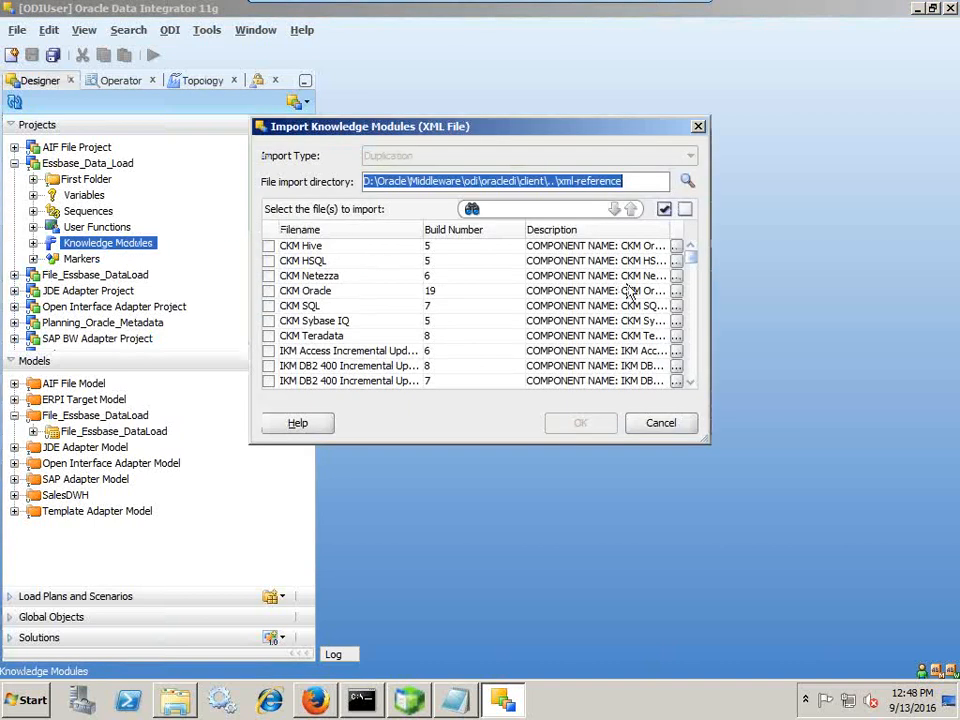
{"action": "scroll", "coordinate": [318, 310], "scroll_direction": "down", "scroll_amount": 15}
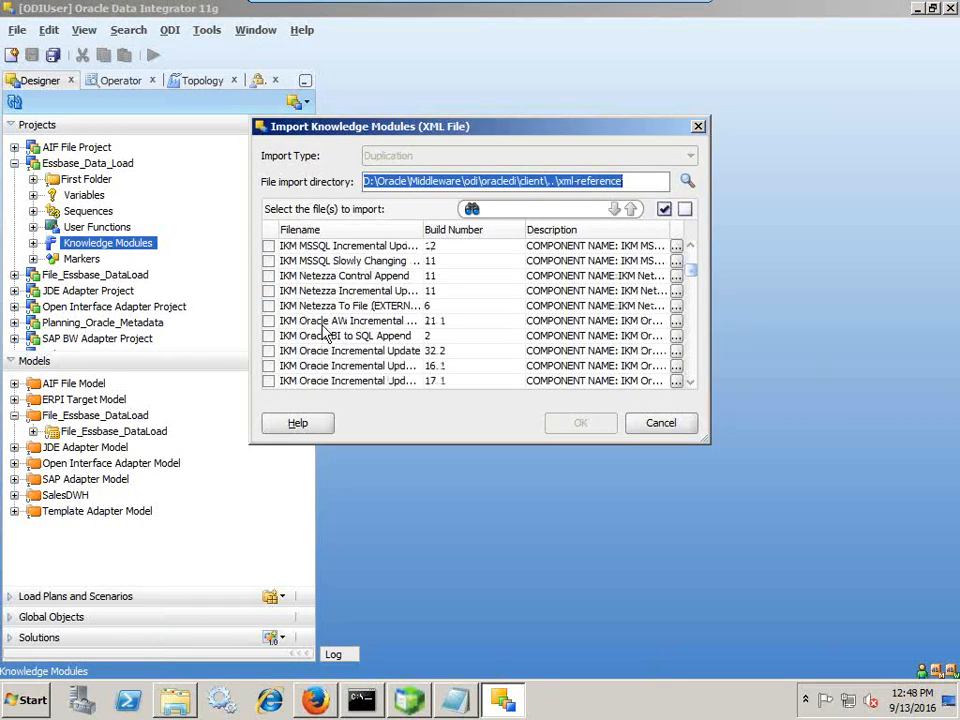
{"action": "scroll", "coordinate": [318, 355], "scroll_direction": "down", "scroll_amount": 15}
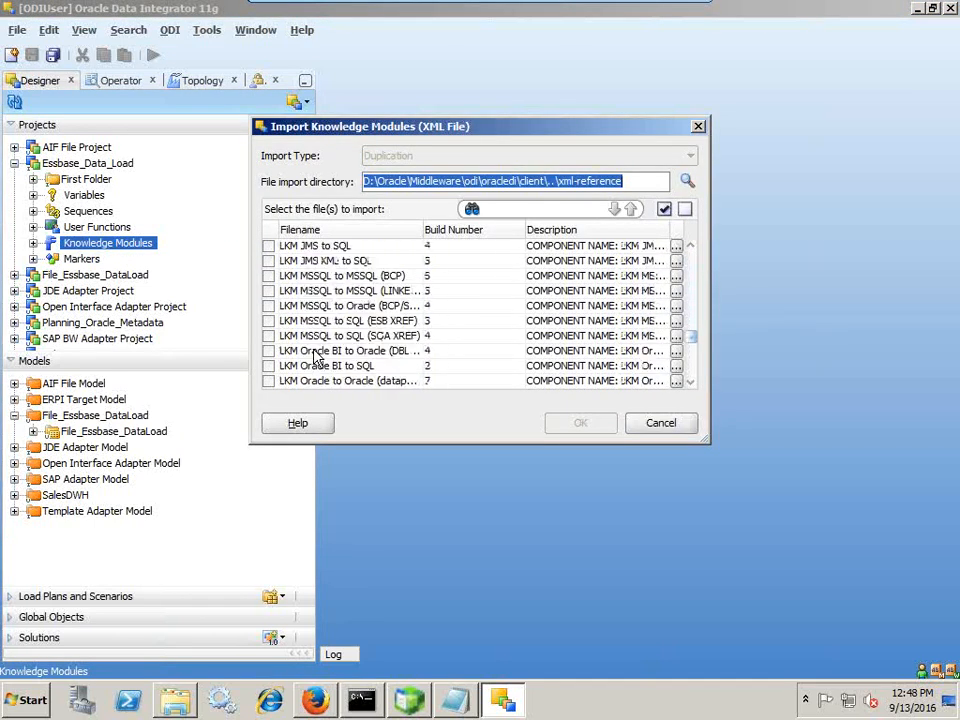
{"action": "scroll", "coordinate": [316, 360], "scroll_direction": "down", "scroll_amount": 10}
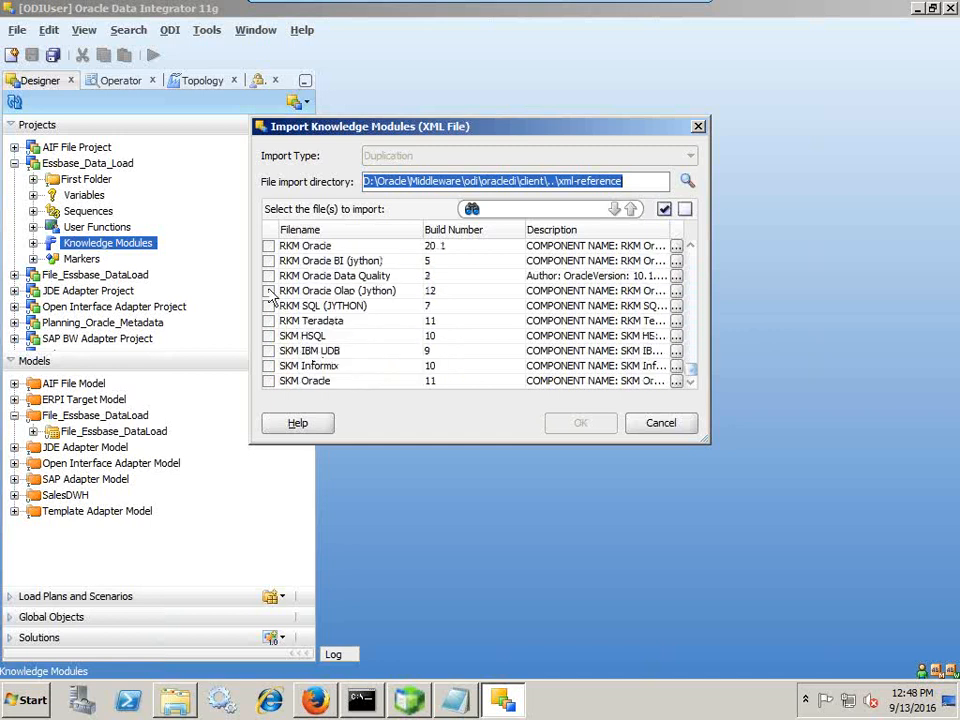
{"action": "scroll", "coordinate": [270, 276], "scroll_direction": "up", "scroll_amount": 2}
{"action": "scroll", "coordinate": [280, 295], "scroll_direction": "down", "scroll_amount": 2}
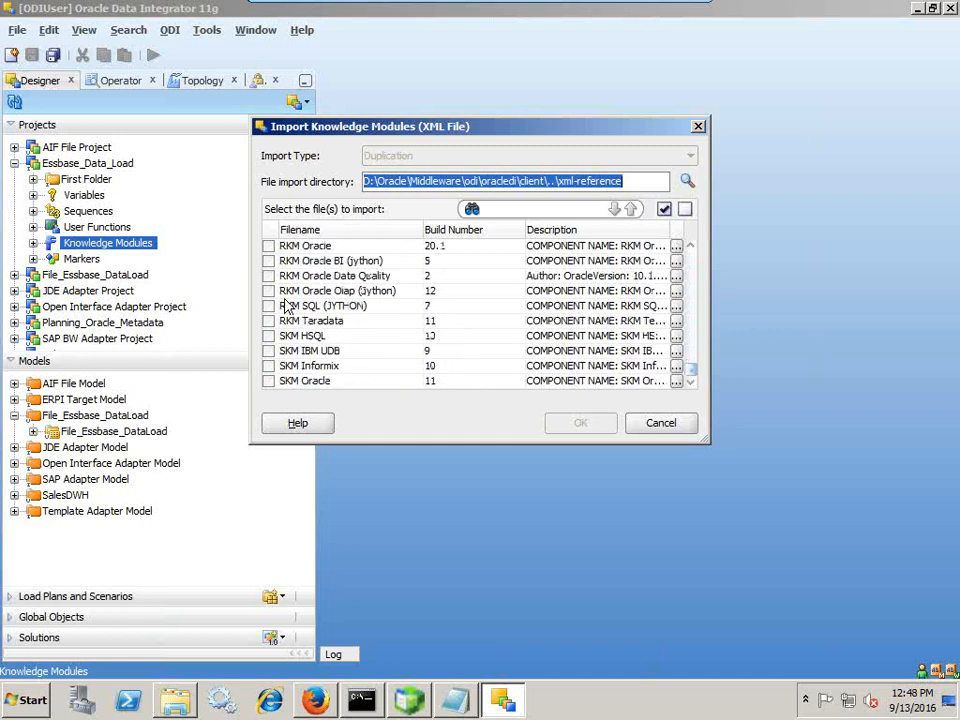
{"action": "scroll", "coordinate": [366, 326], "scroll_direction": "down", "scroll_amount": 1}
{"action": "scroll", "coordinate": [364, 321], "scroll_direction": "up", "scroll_amount": 5}
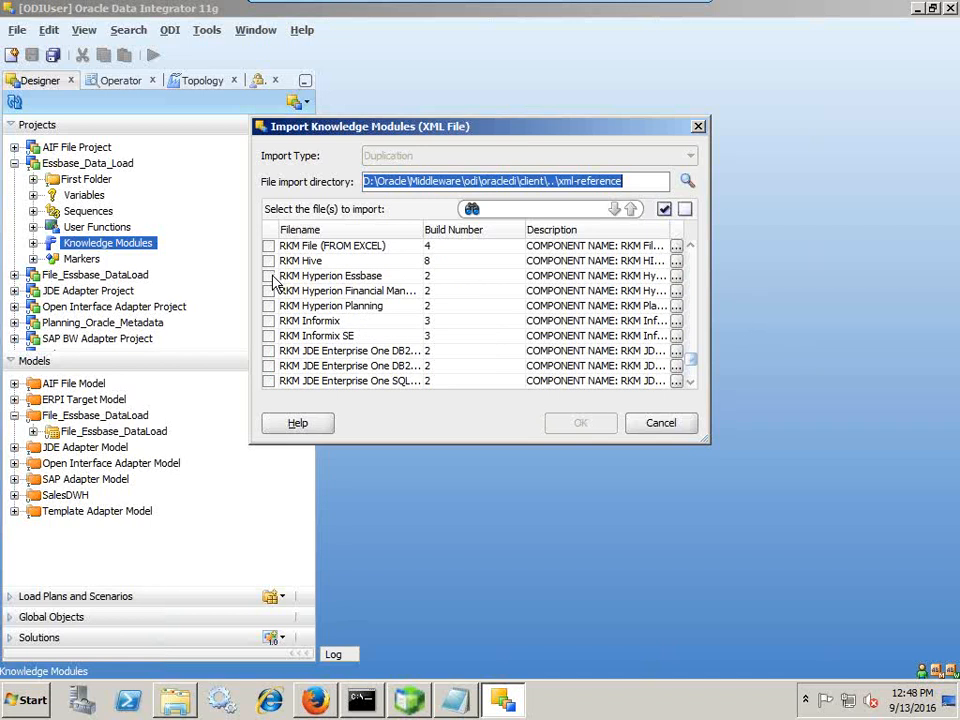
{"action": "left_click", "coordinate": [280, 277]}
{"action": "left_click", "coordinate": [268, 276]}
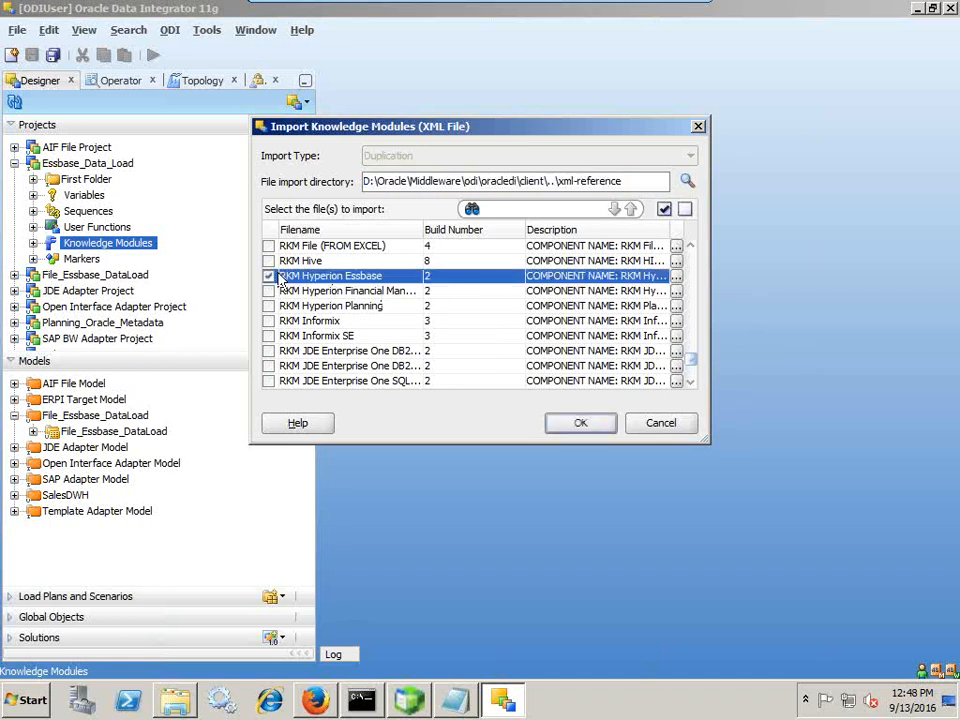
Step: Add LKM Hyperion Essbase DATA to SQL to the knowledge modules marked for import
{"action": "scroll", "coordinate": [428, 259], "scroll_direction": "up", "scroll_amount": 12}
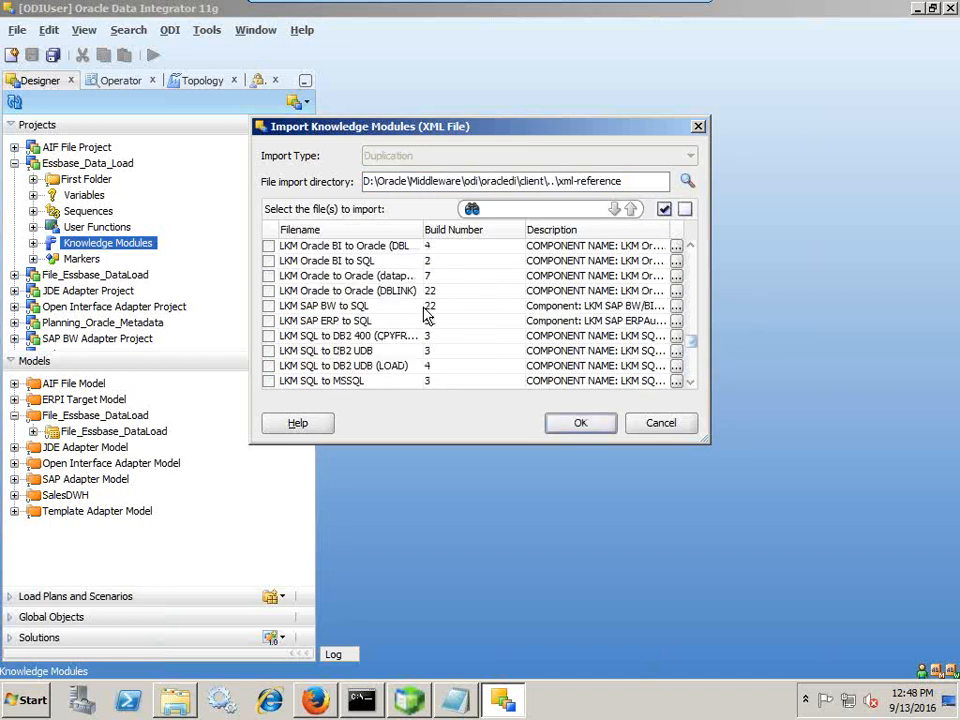
{"action": "scroll", "coordinate": [425, 315], "scroll_direction": "down", "scroll_amount": 5}
{"action": "scroll", "coordinate": [422, 315], "scroll_direction": "down", "scroll_amount": 1}
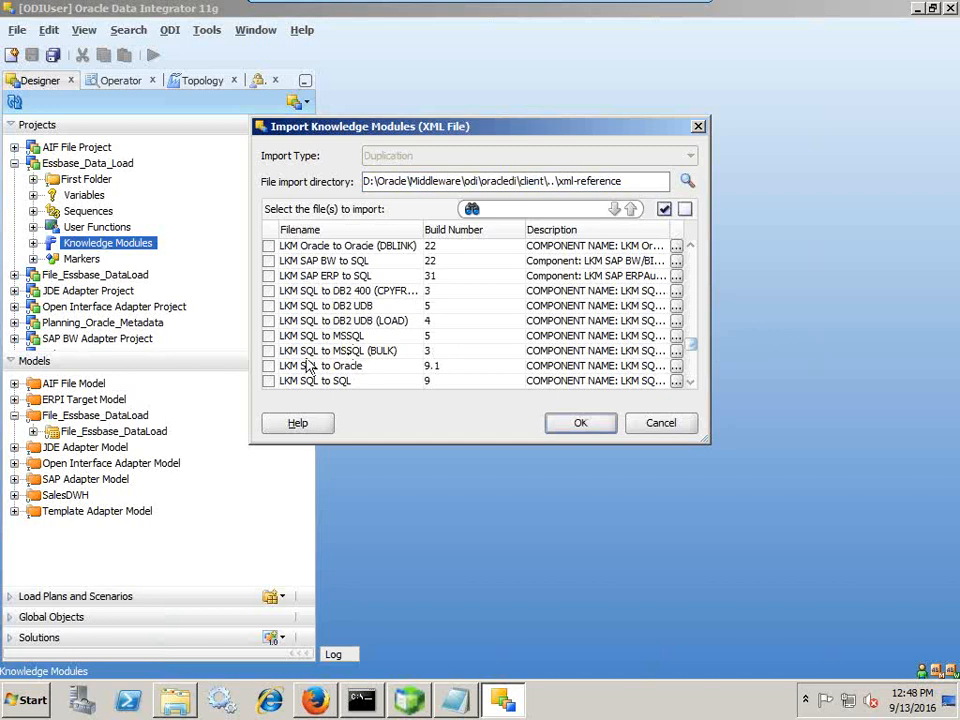
{"action": "scroll", "coordinate": [310, 375], "scroll_direction": "down", "scroll_amount": 2}
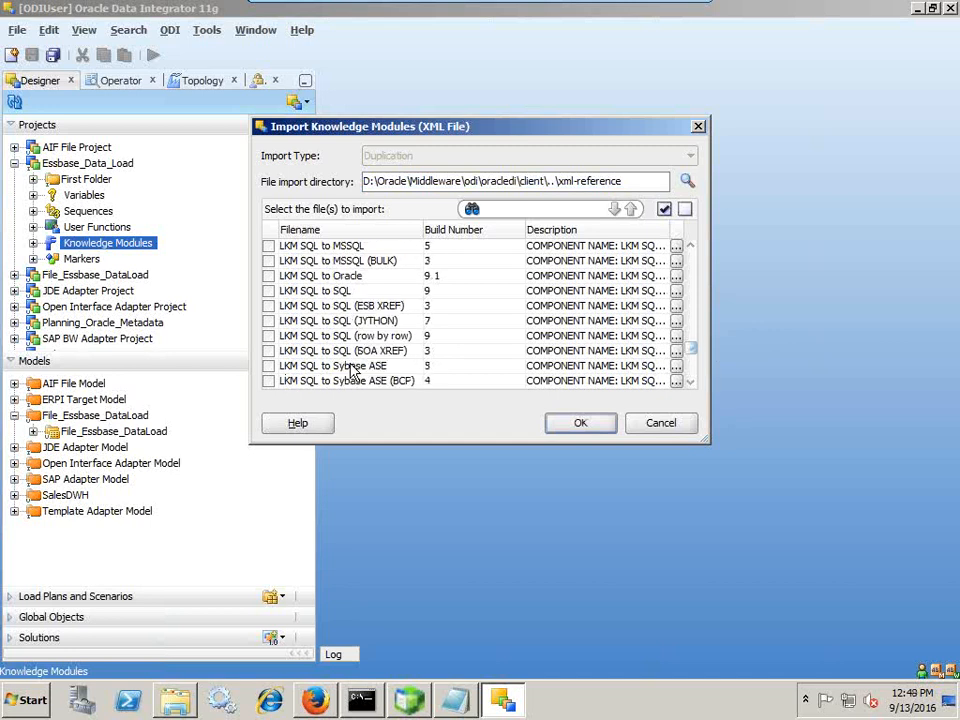
{"action": "scroll", "coordinate": [352, 372], "scroll_direction": "up", "scroll_amount": 3}
{"action": "scroll", "coordinate": [352, 370], "scroll_direction": "up", "scroll_amount": 5}
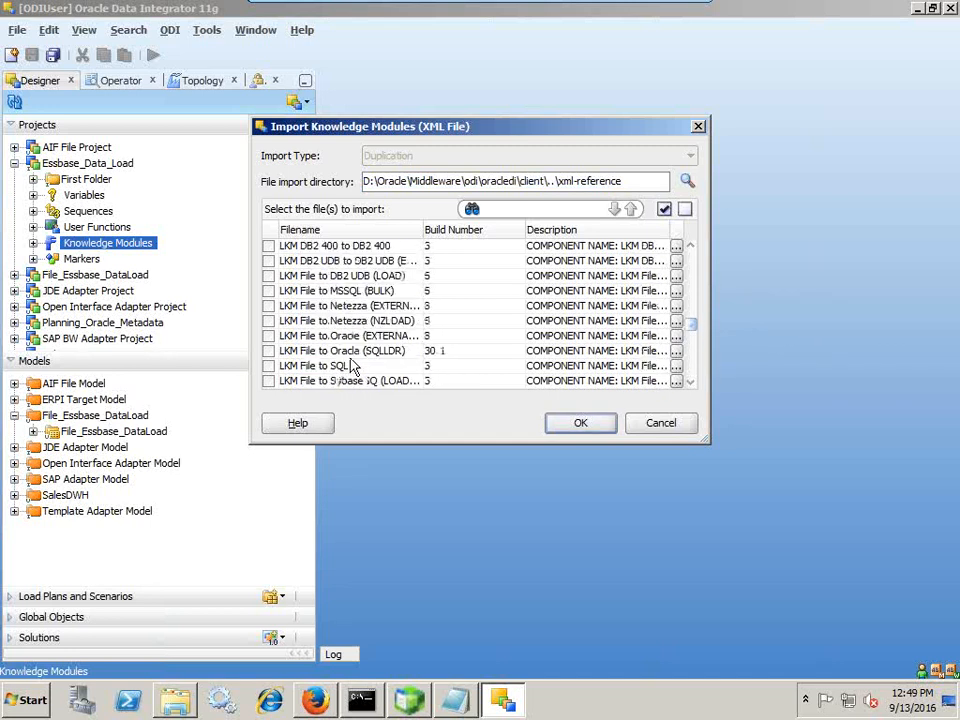
{"action": "scroll", "coordinate": [352, 368], "scroll_direction": "down", "scroll_amount": 2}
{"action": "left_click", "coordinate": [268, 336]}
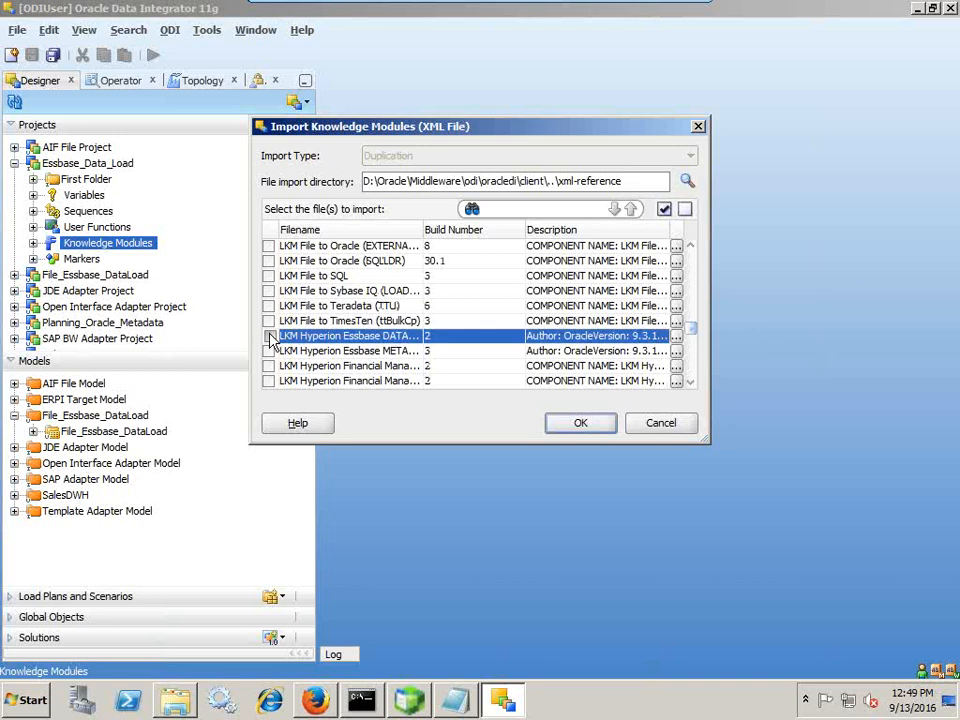
Step: Mark LKM File to SQL as well, import the marked knowledge modules, and close the import report
{"action": "scroll", "coordinate": [383, 320], "scroll_direction": "up", "scroll_amount": 2}
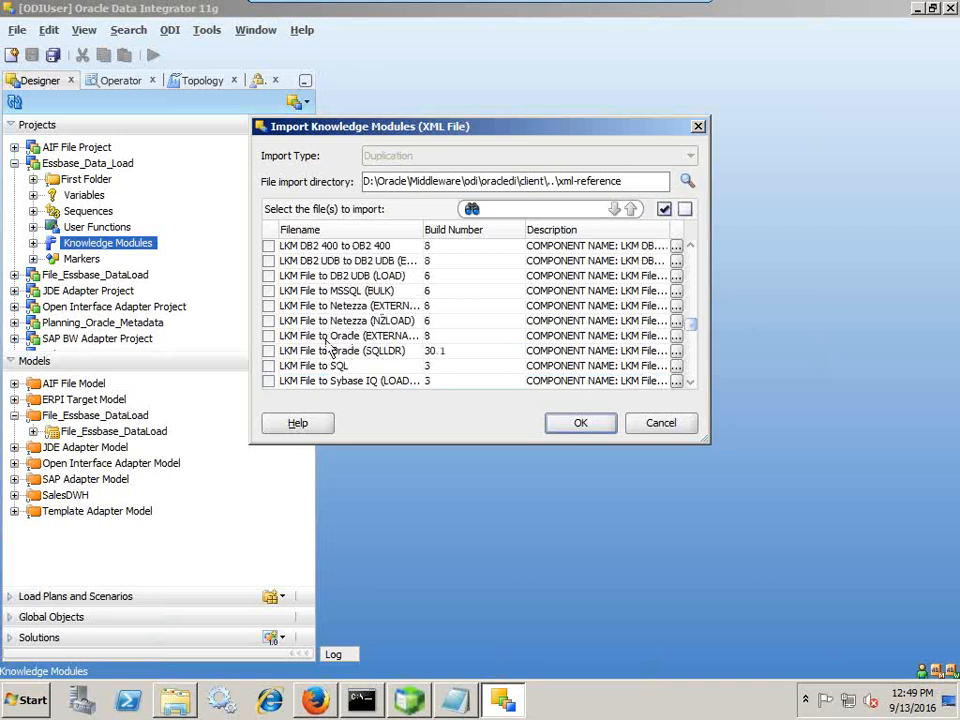
{"action": "left_click", "coordinate": [388, 367]}
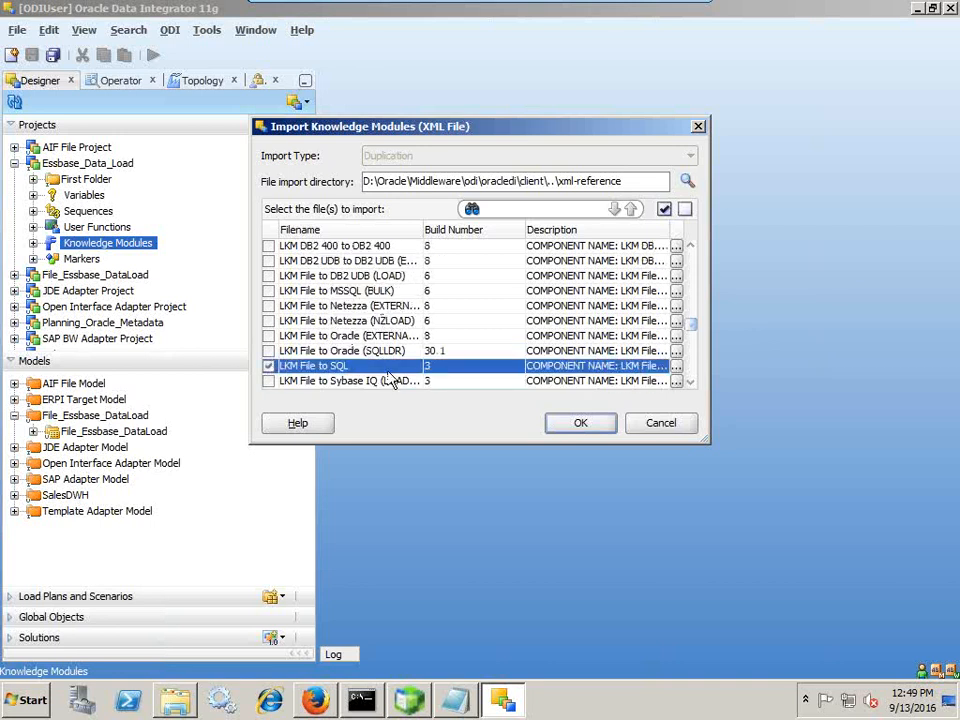
{"action": "left_click", "coordinate": [575, 422]}
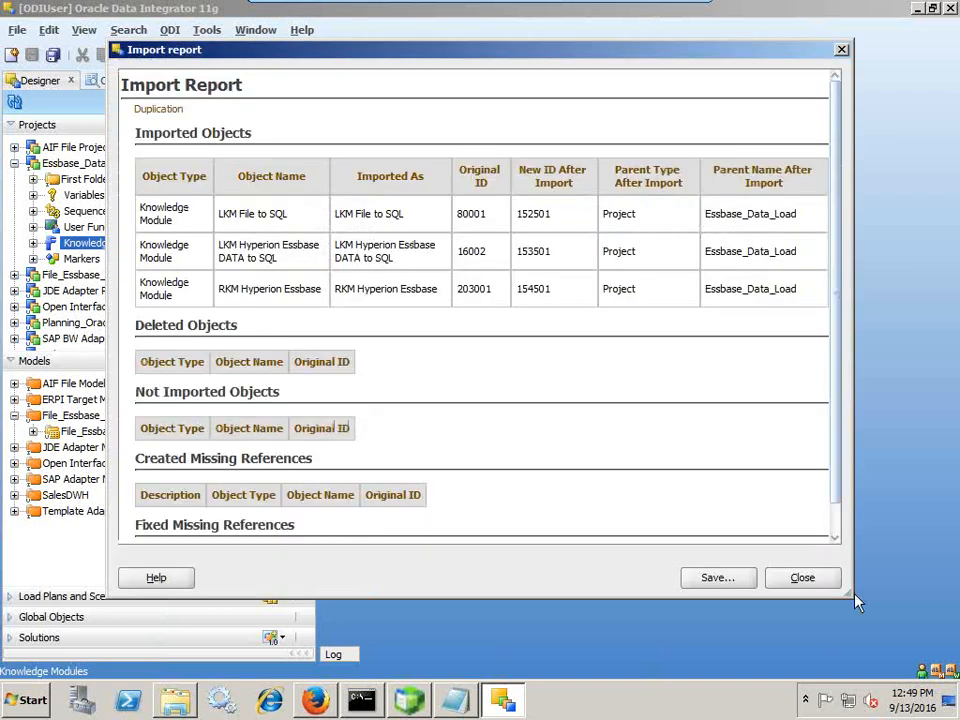
{"action": "left_click", "coordinate": [805, 580]}
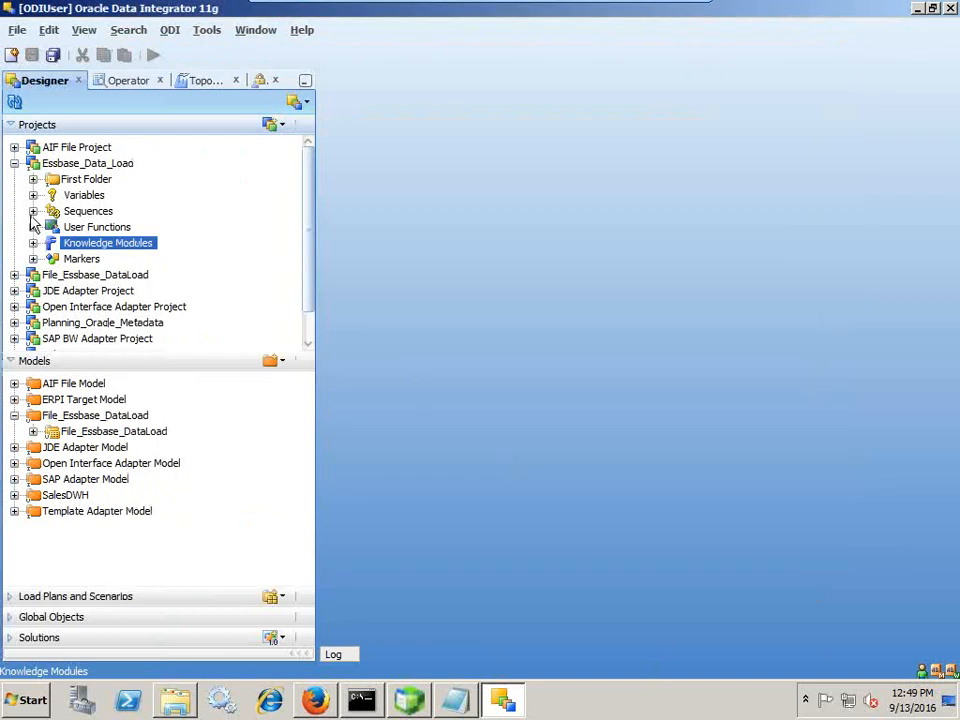
Step: Create a model folder named Essbase_Sample_Basic in Designer, save it, and close its editor
{"action": "left_click", "coordinate": [14, 163]}
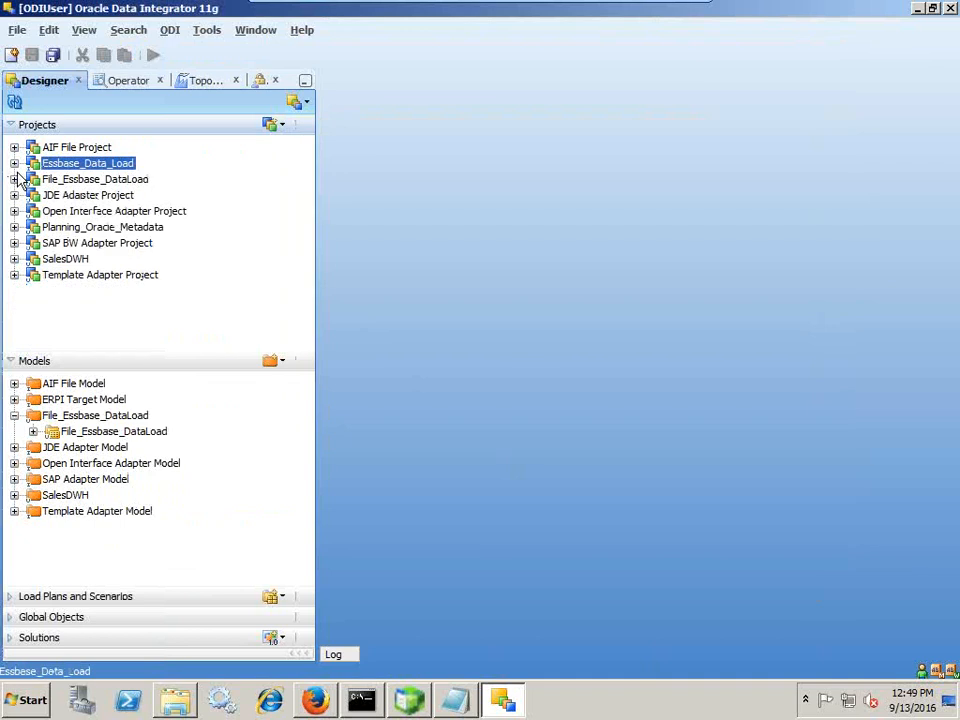
{"action": "left_click", "coordinate": [14, 415]}
{"action": "left_click", "coordinate": [282, 362]}
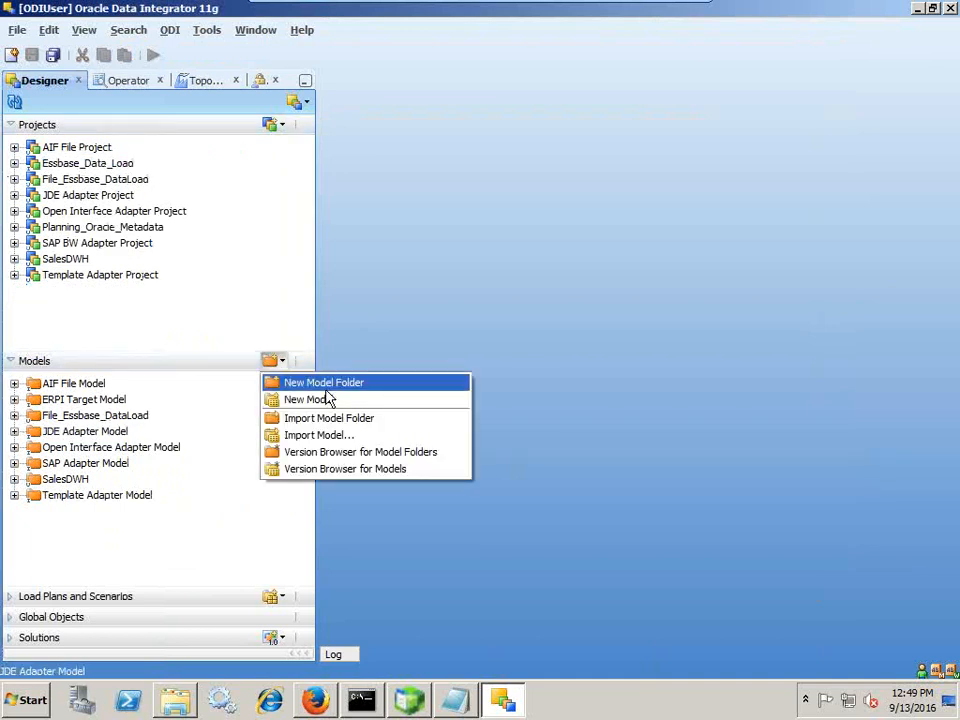
{"action": "left_click", "coordinate": [334, 388]}
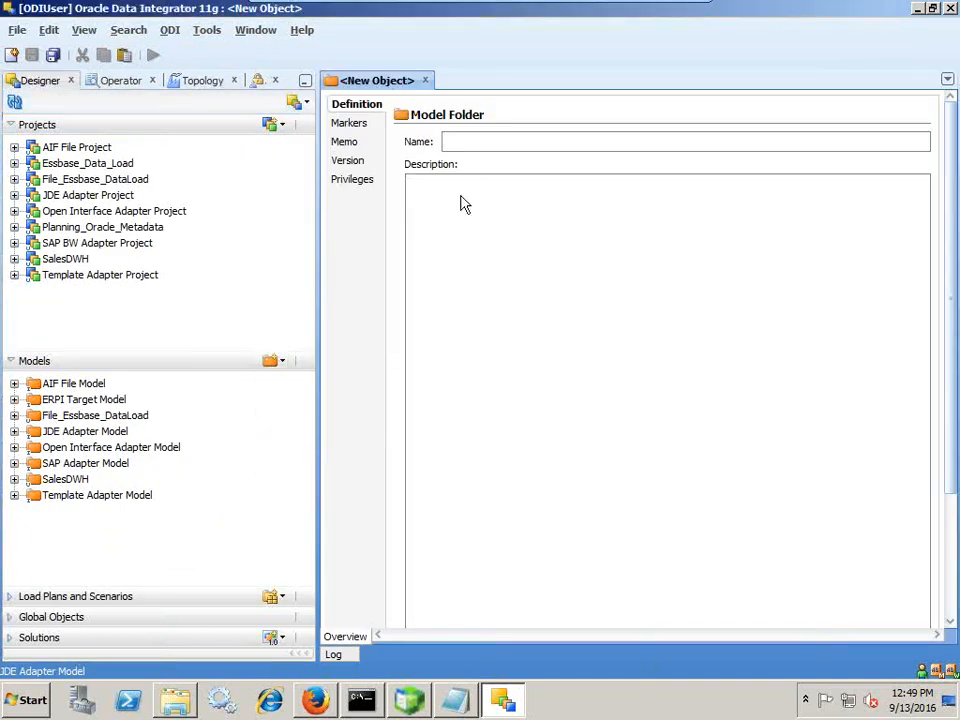
{"action": "type", "text": "Essbase_"}
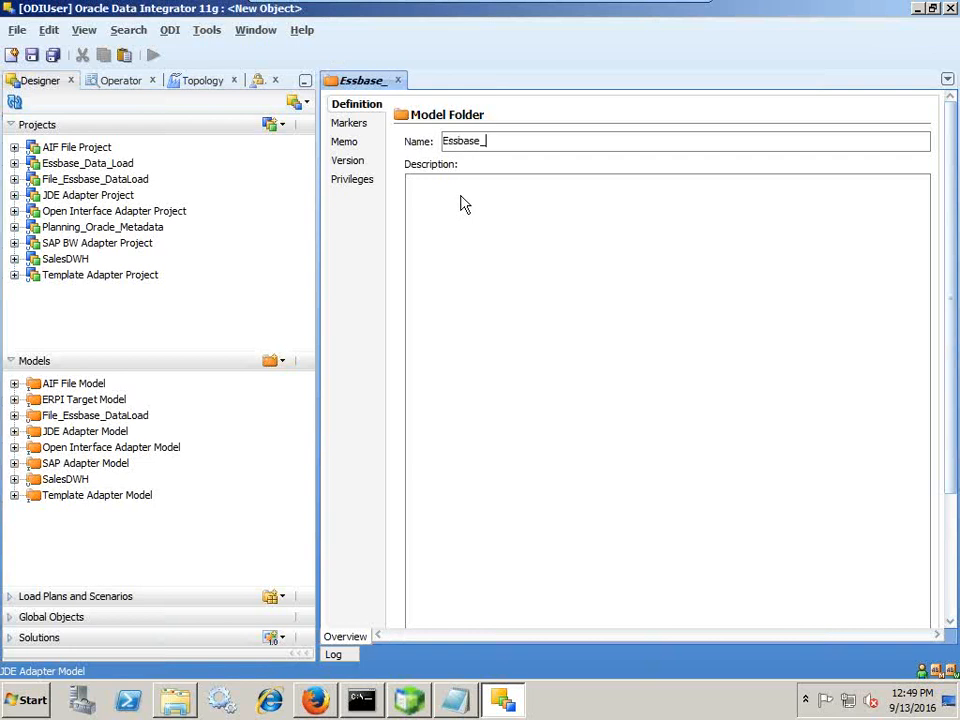
{"action": "type", "text": "Sample_"}
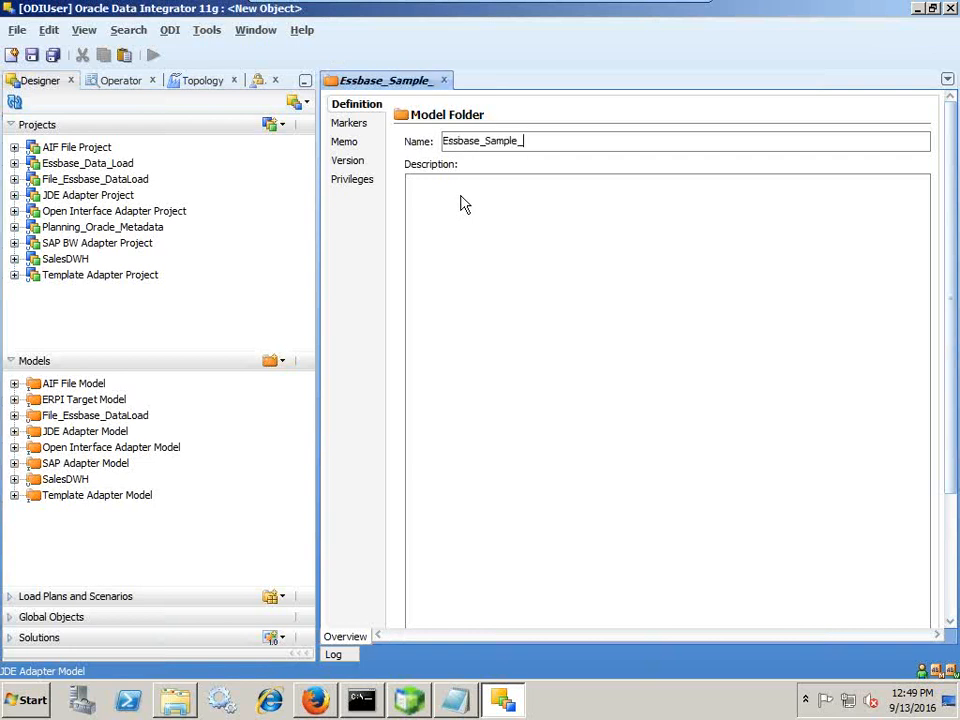
{"action": "type", "text": "Basic"}
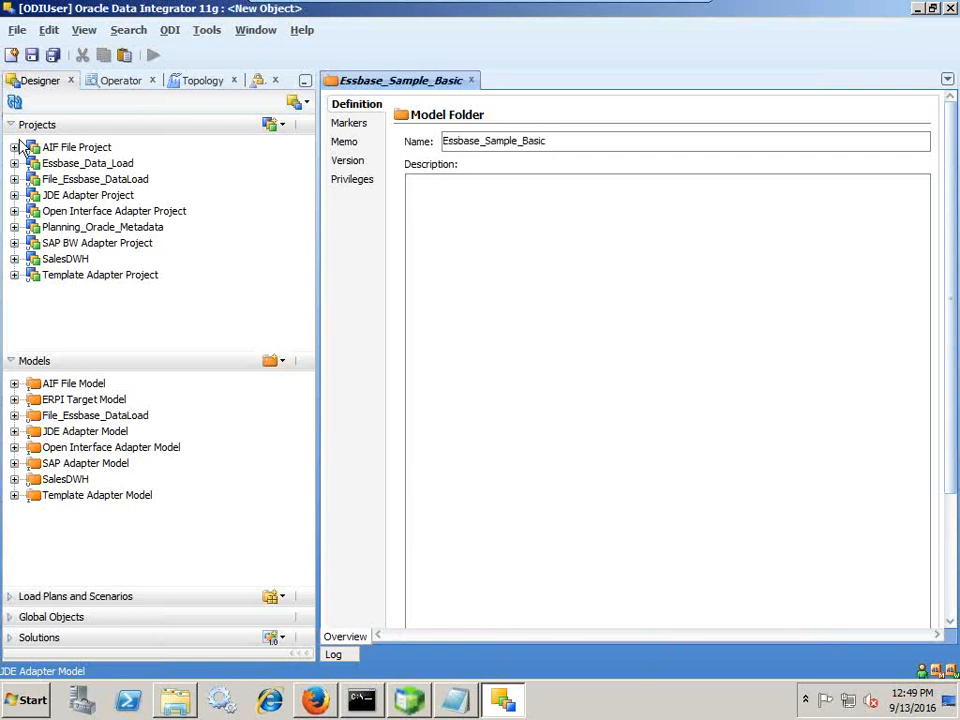
{"action": "left_click", "coordinate": [31, 55]}
{"action": "left_click", "coordinate": [471, 80]}
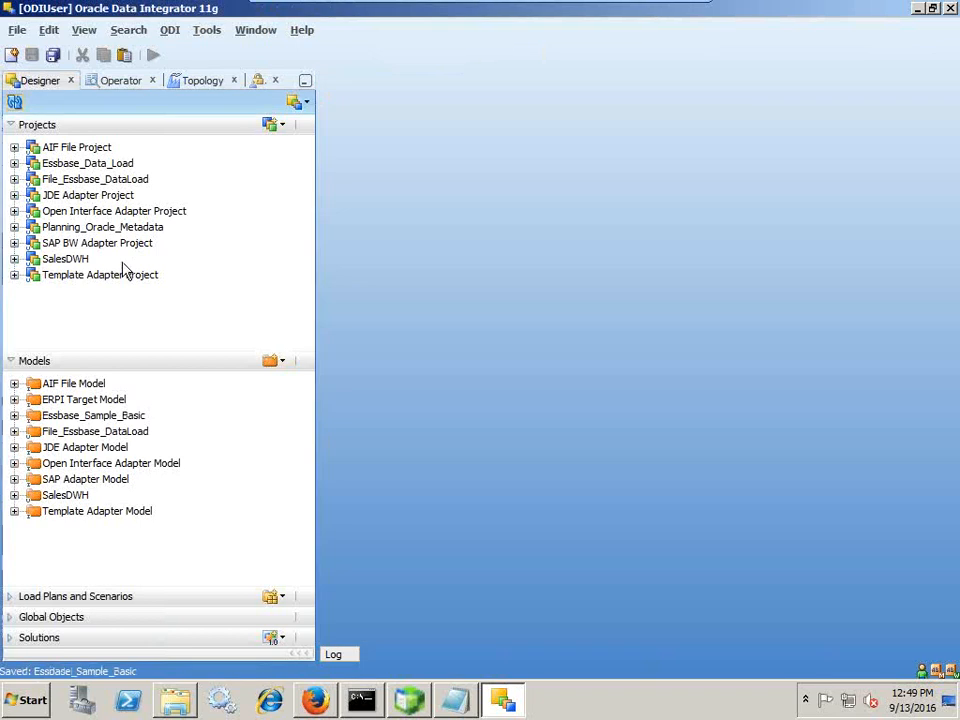
Step: Create a model named Essbase_Sample_Basic inside the Essbase_Sample_Basic folder and set its technology to Hyperion Essbase
{"action": "left_click", "coordinate": [95, 431]}
{"action": "right_click", "coordinate": [100, 415]}
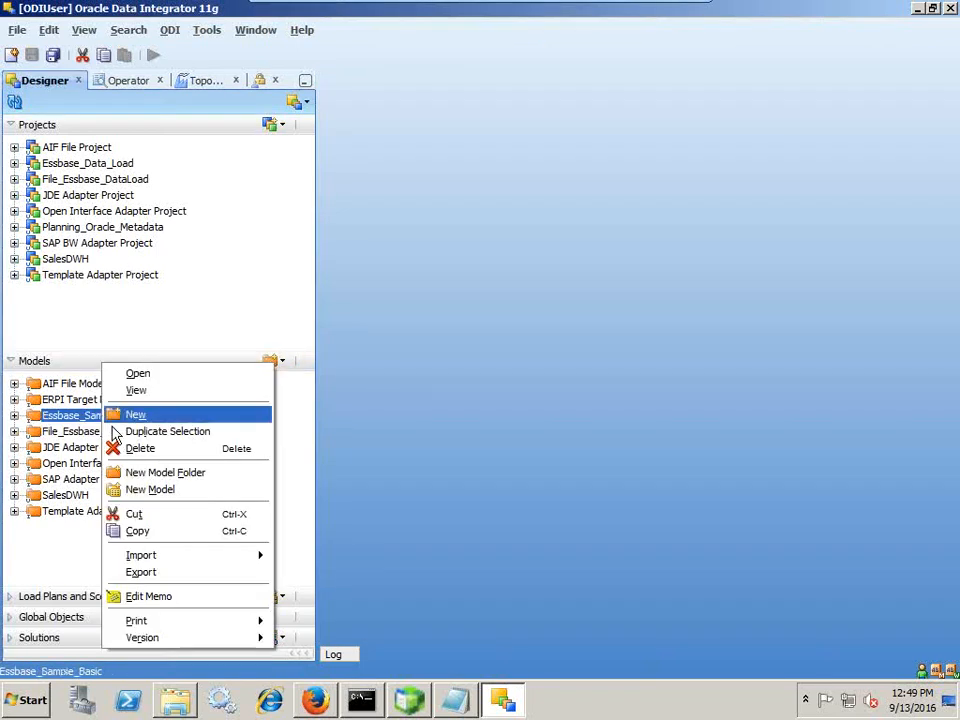
{"action": "left_click", "coordinate": [150, 490]}
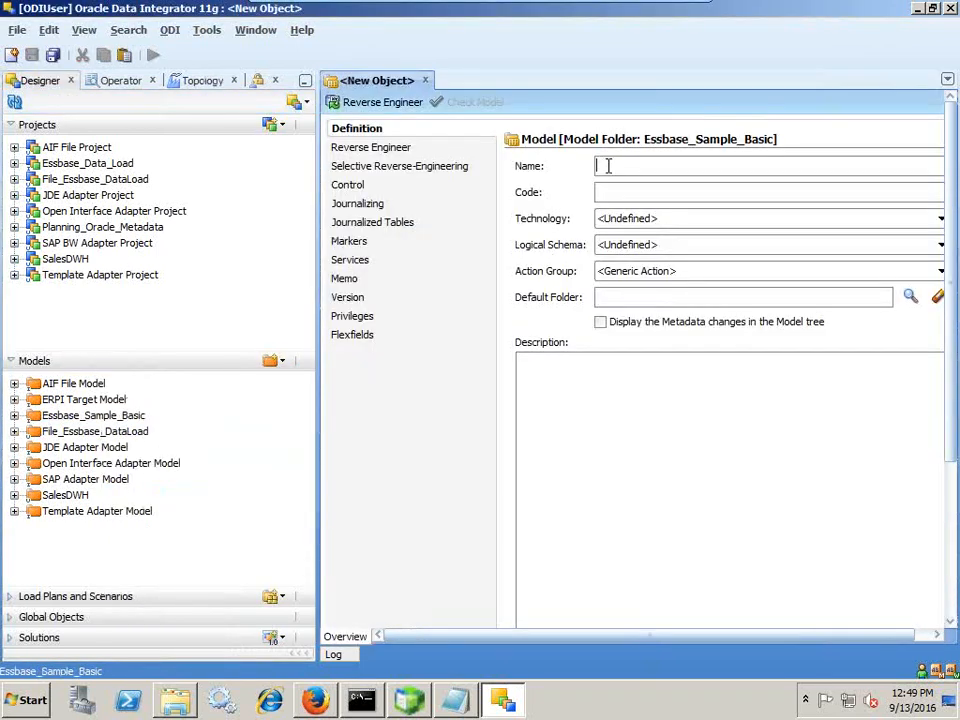
{"action": "type", "text": "Essbase_"}
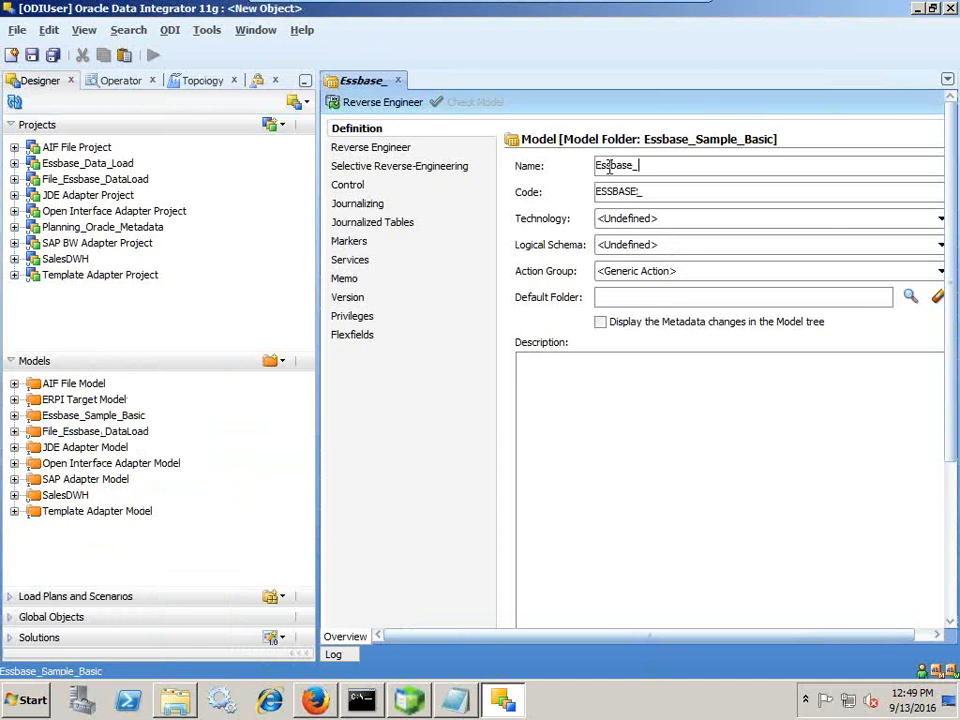
{"action": "type", "text": "Sample_"}
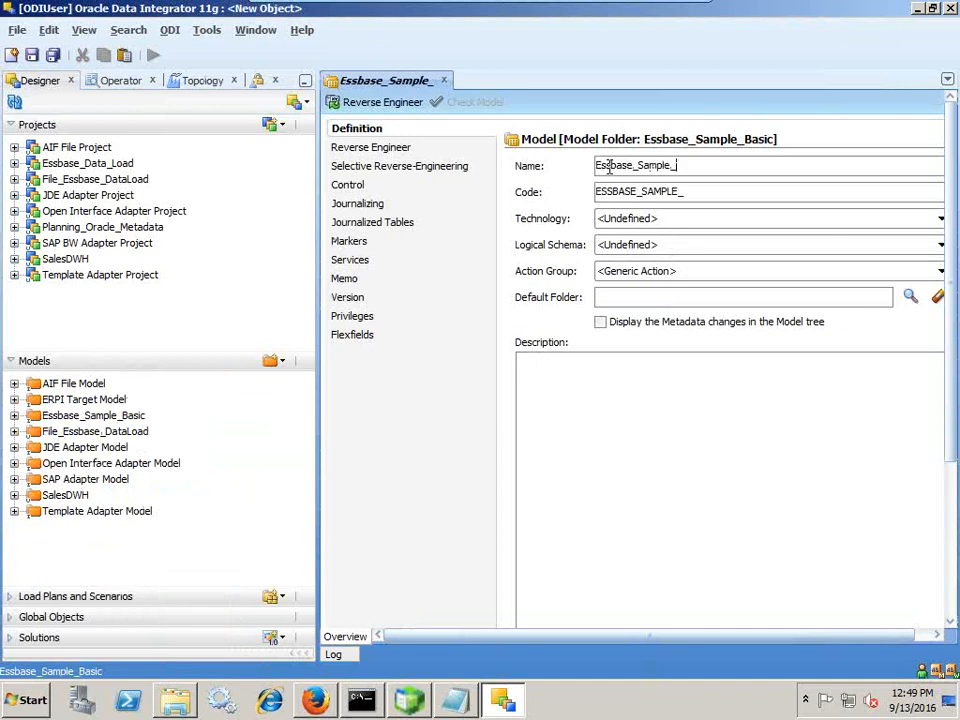
{"action": "type", "text": "Basic"}
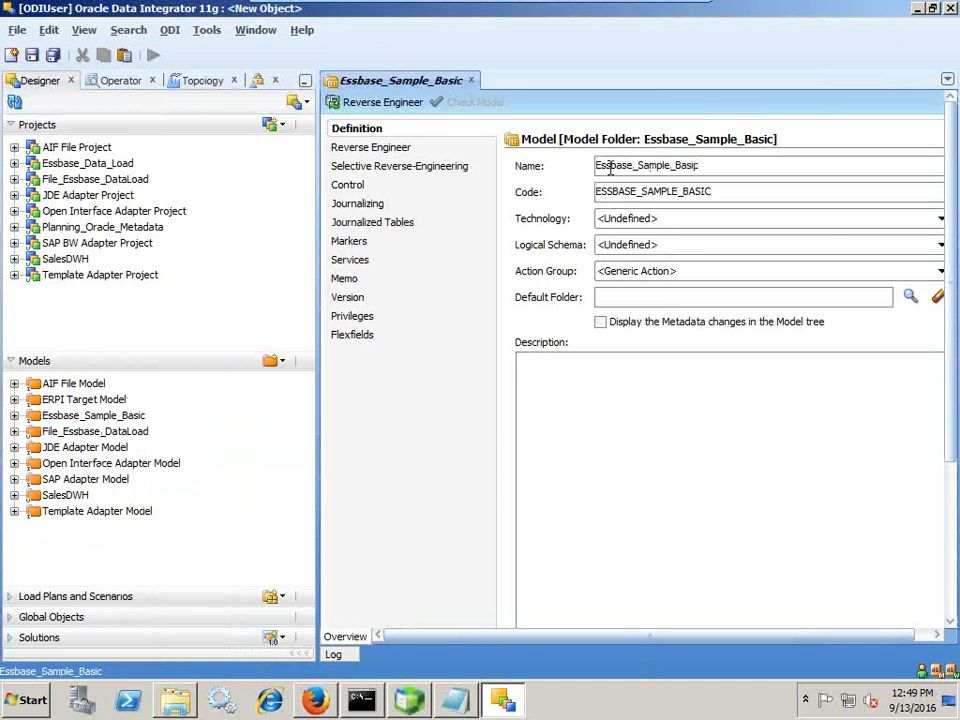
{"action": "left_click", "coordinate": [628, 218]}
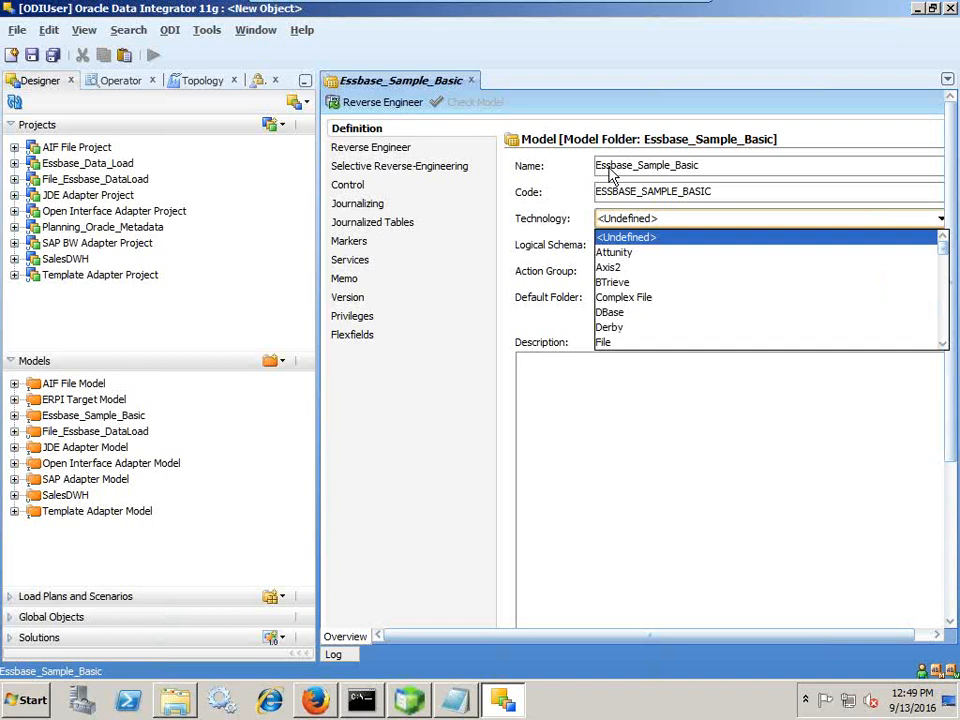
{"action": "scroll", "coordinate": [670, 268], "scroll_direction": "down", "scroll_amount": 3}
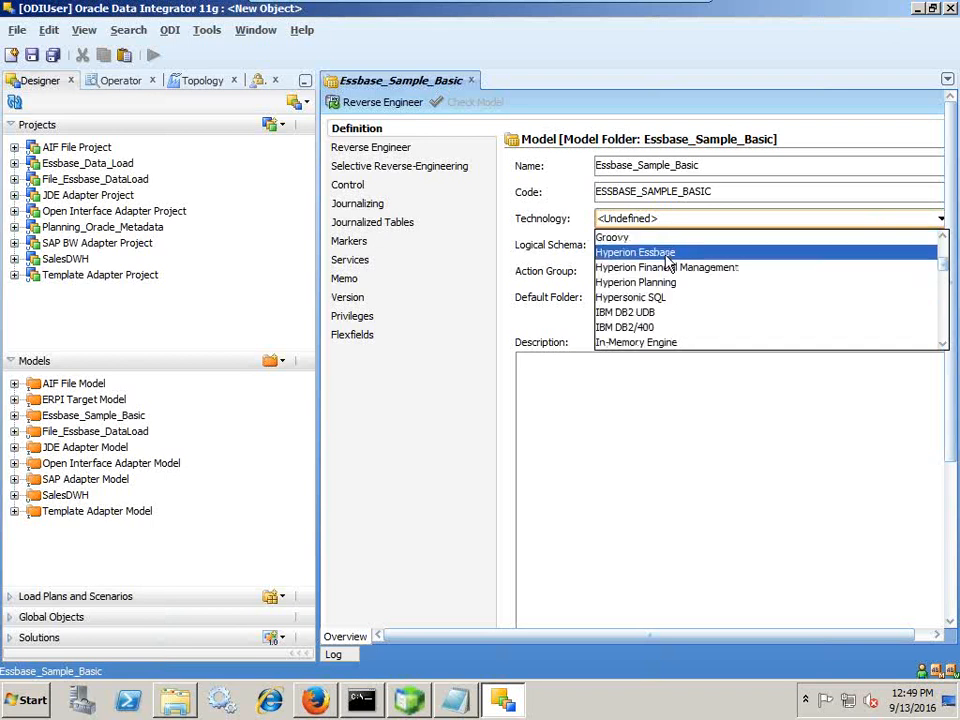
{"action": "left_click", "coordinate": [666, 254]}
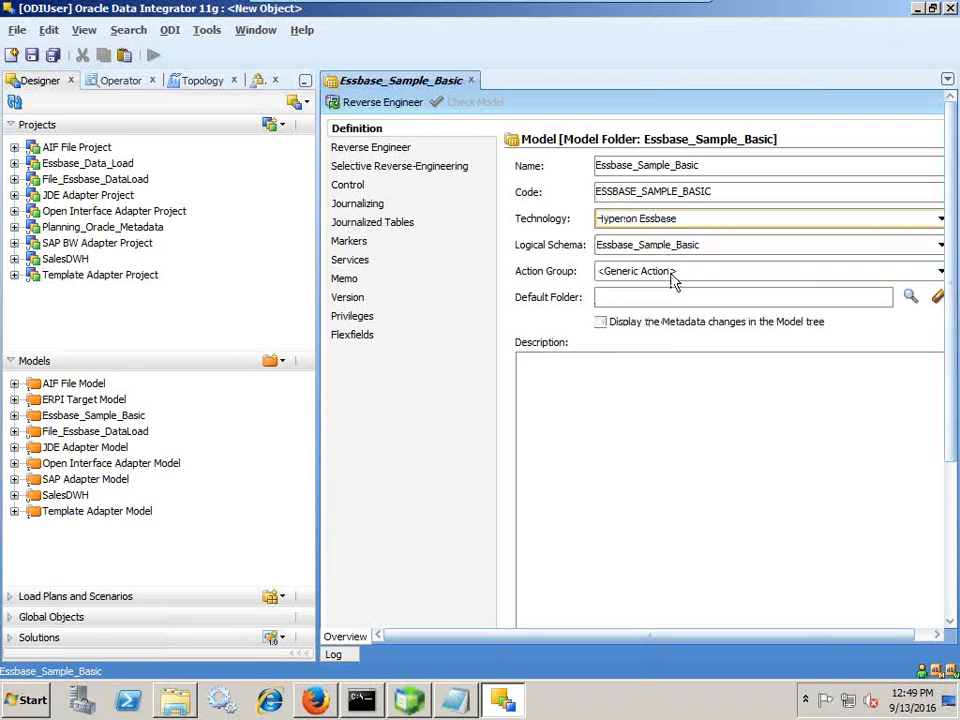
Step: Set the model to Customized reverse-engineering with RKM Hyperion Essbase, keeping the default options, and save the model
{"action": "left_click", "coordinate": [370, 149]}
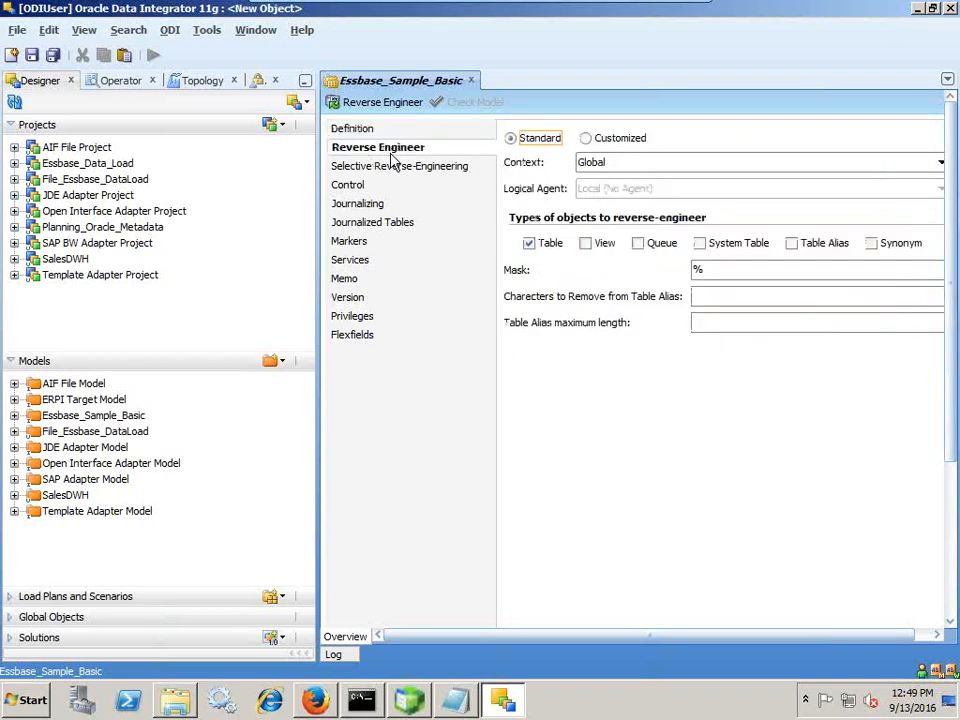
{"action": "left_click", "coordinate": [590, 140]}
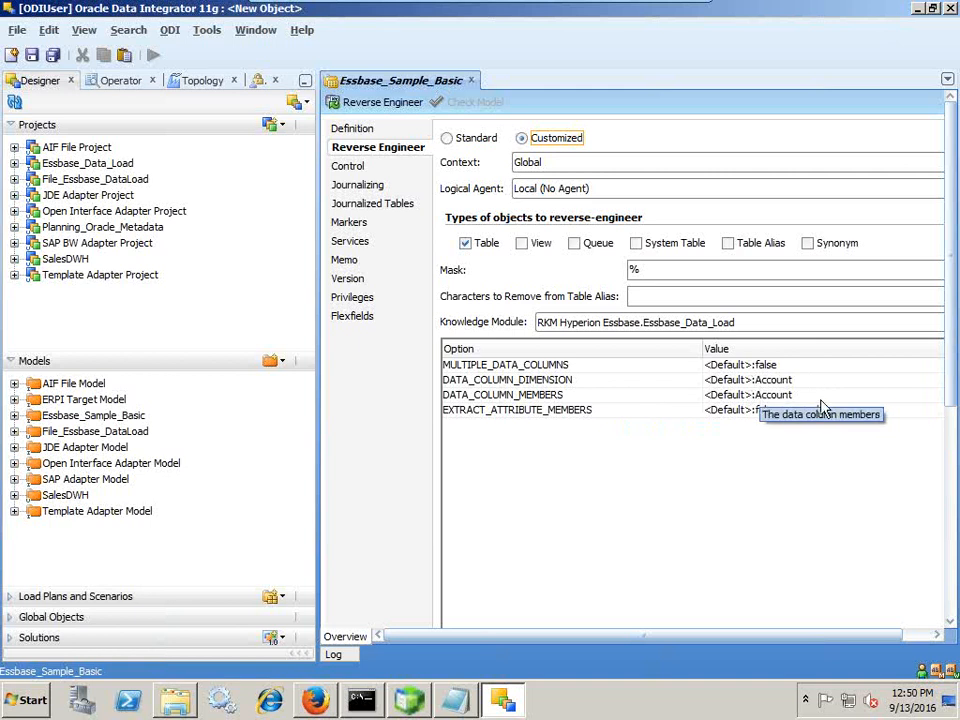
{"action": "left_click", "coordinate": [31, 55]}
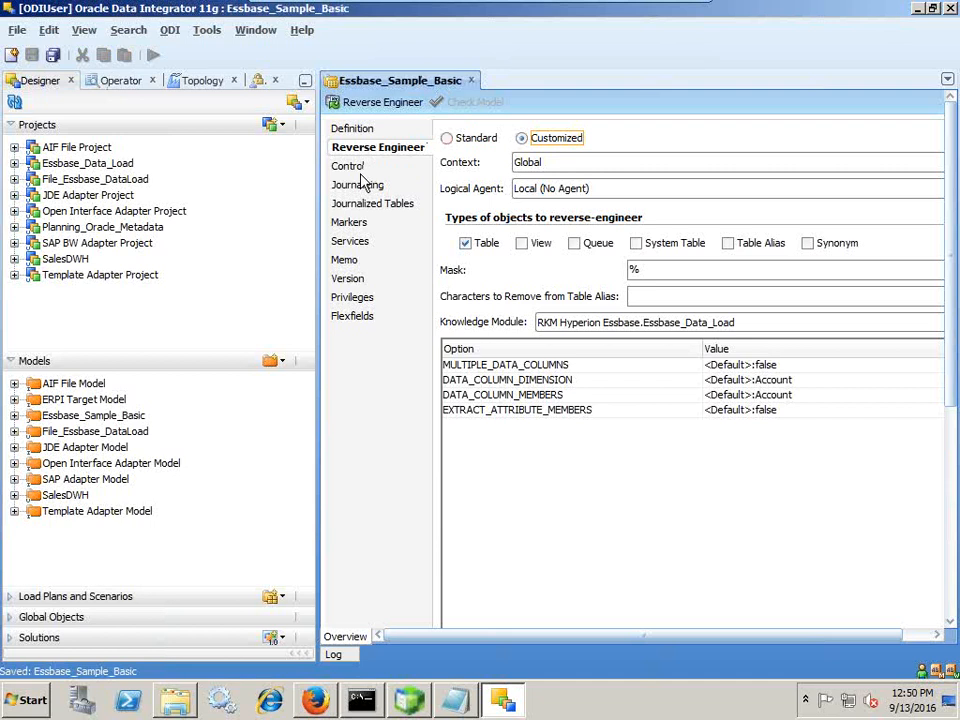
Step: Run the reverse-engineering of the Essbase_Sample_Basic model and dismiss the session notice
{"action": "left_click", "coordinate": [377, 170]}
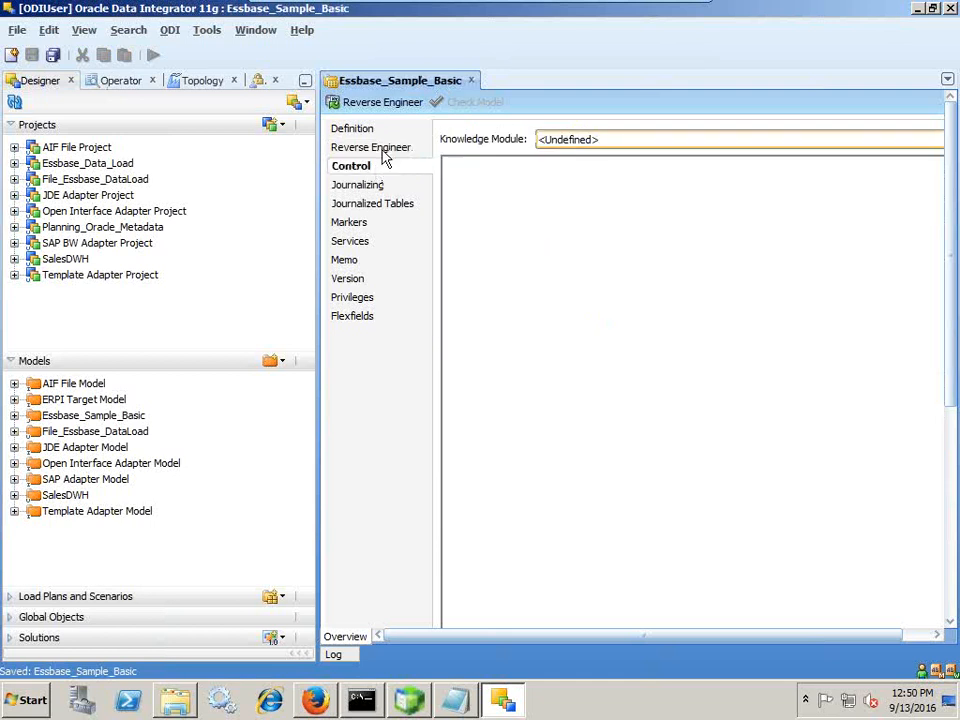
{"action": "left_click", "coordinate": [390, 147]}
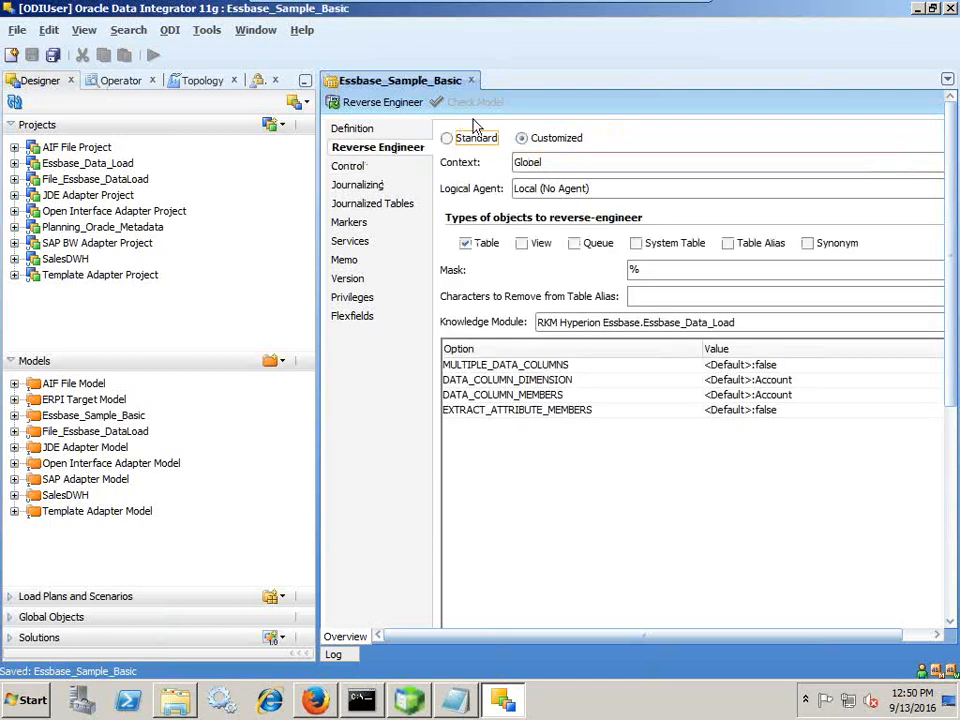
{"action": "left_click", "coordinate": [392, 104]}
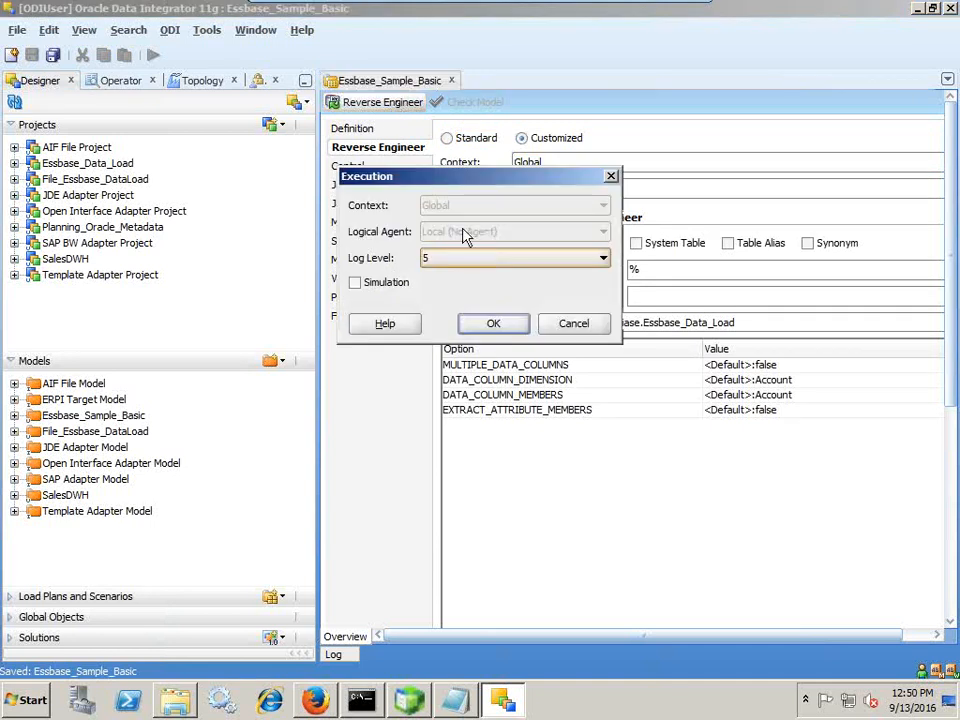
{"action": "left_click", "coordinate": [474, 258]}
{"action": "left_click", "coordinate": [449, 323]}
{"action": "left_click", "coordinate": [488, 325]}
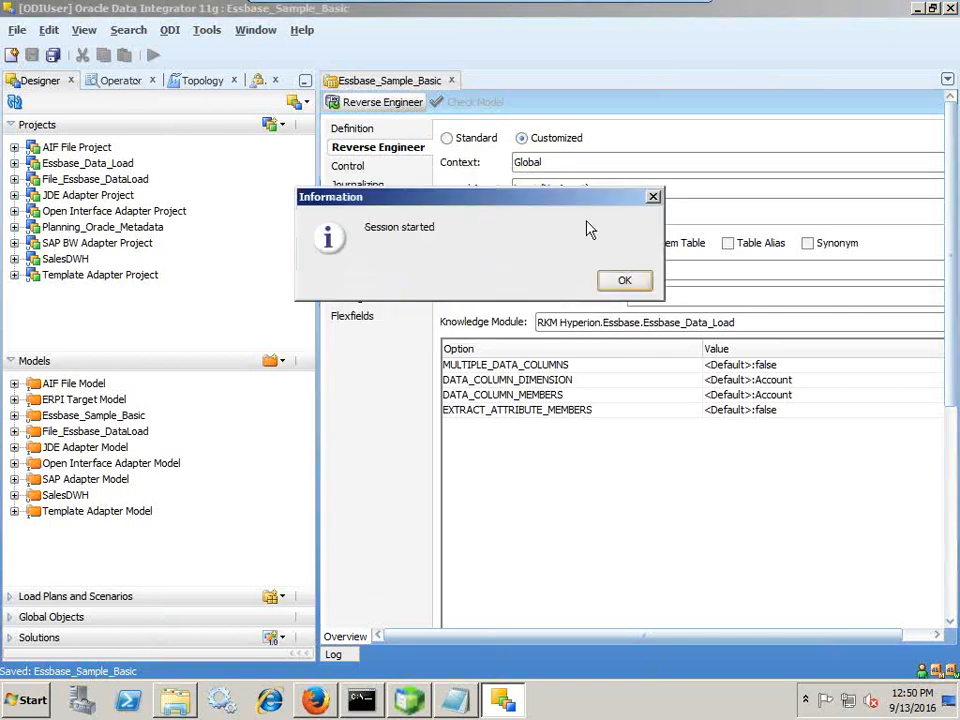
{"action": "left_click", "coordinate": [626, 284]}
Step: Check the progress of the Essbase_Sample_Basic session in Operator by expanding its tasks and refreshing the session list
{"action": "left_click", "coordinate": [118, 81]}
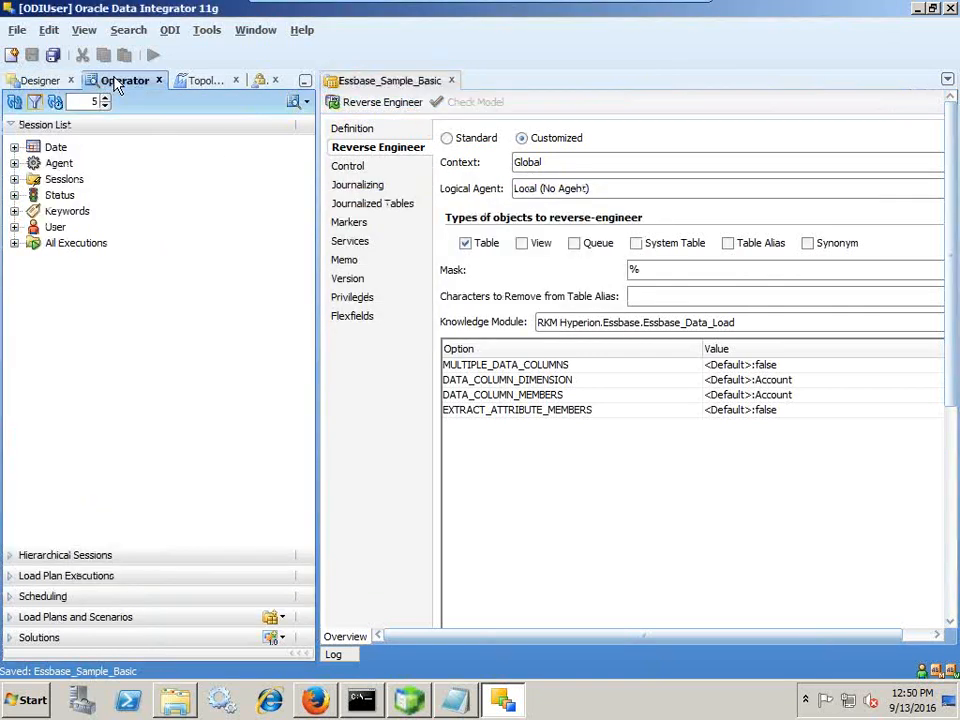
{"action": "left_click", "coordinate": [14, 179]}
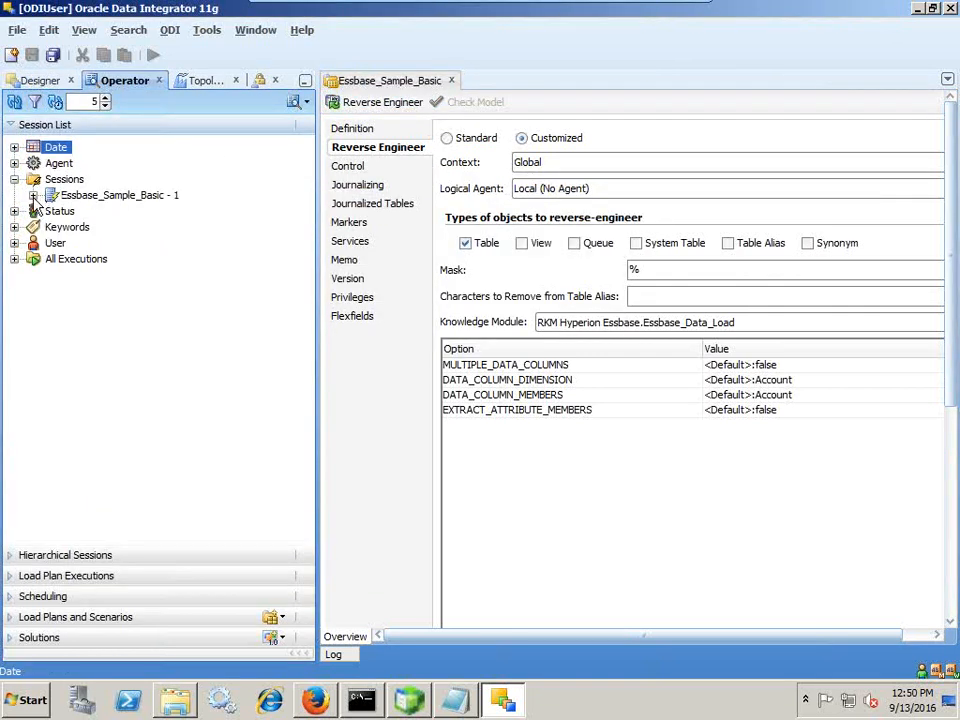
{"action": "left_click", "coordinate": [33, 195]}
{"action": "left_click", "coordinate": [52, 211]}
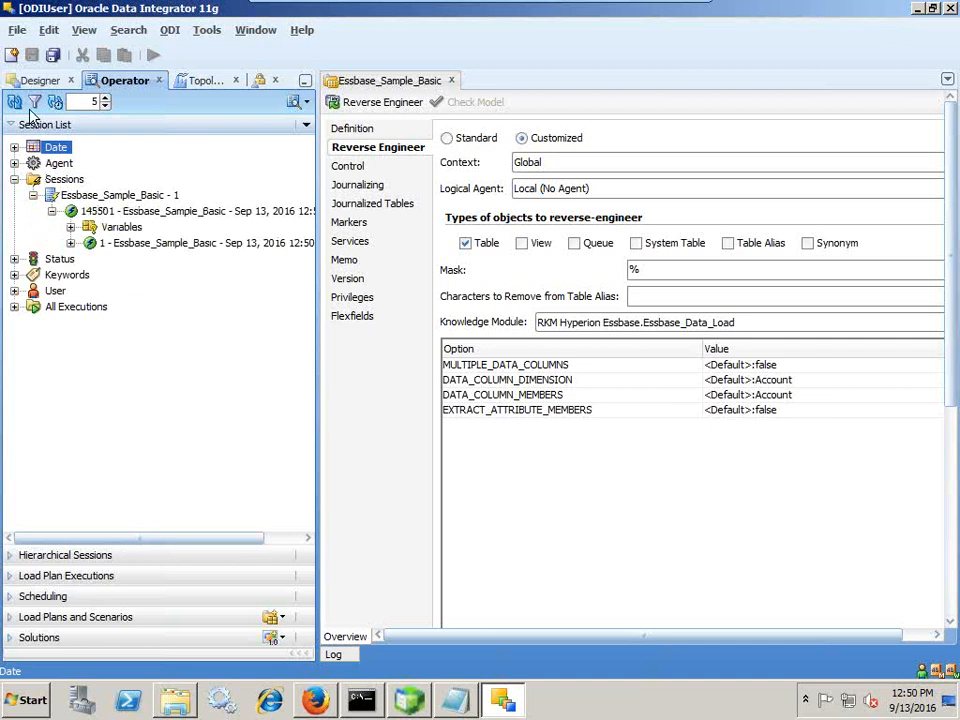
{"action": "left_click", "coordinate": [70, 243]}
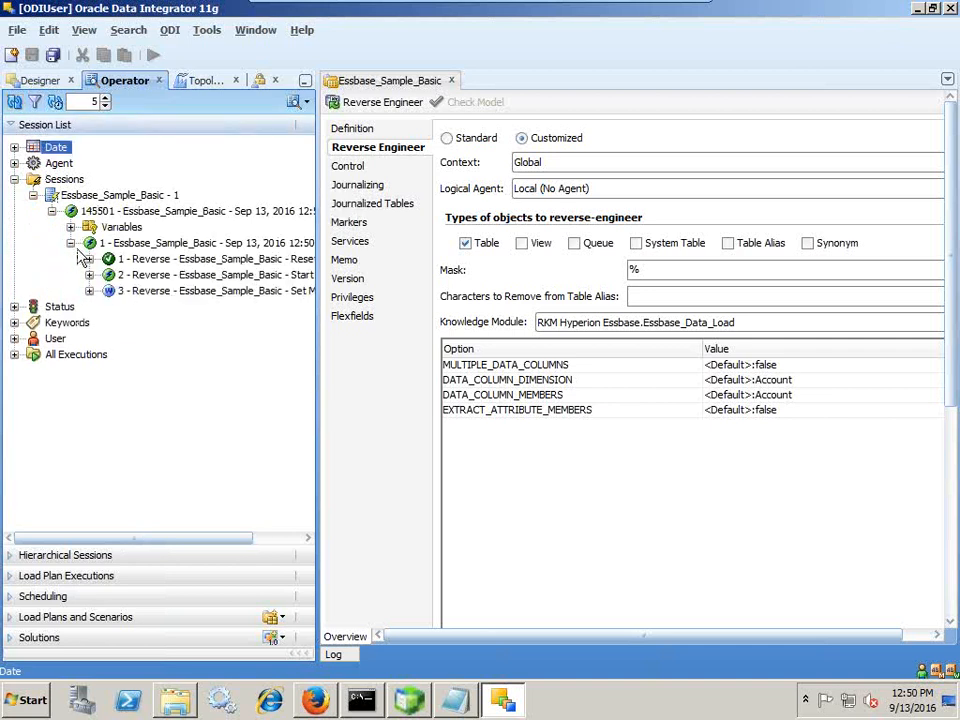
{"action": "left_click", "coordinate": [13, 102]}
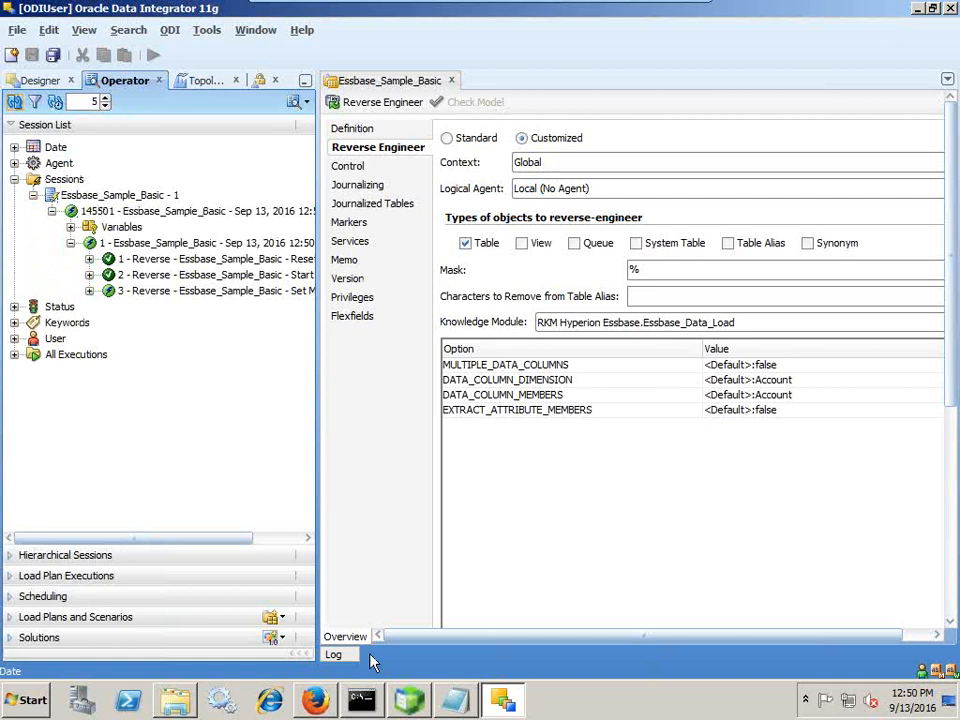
Step: Switch to Essbase Administration Services, move its window clear of the ODI session list, and return to ODI to refresh the sessions
{"action": "left_click", "coordinate": [408, 700]}
{"action": "double_click", "coordinate": [167, 9]}
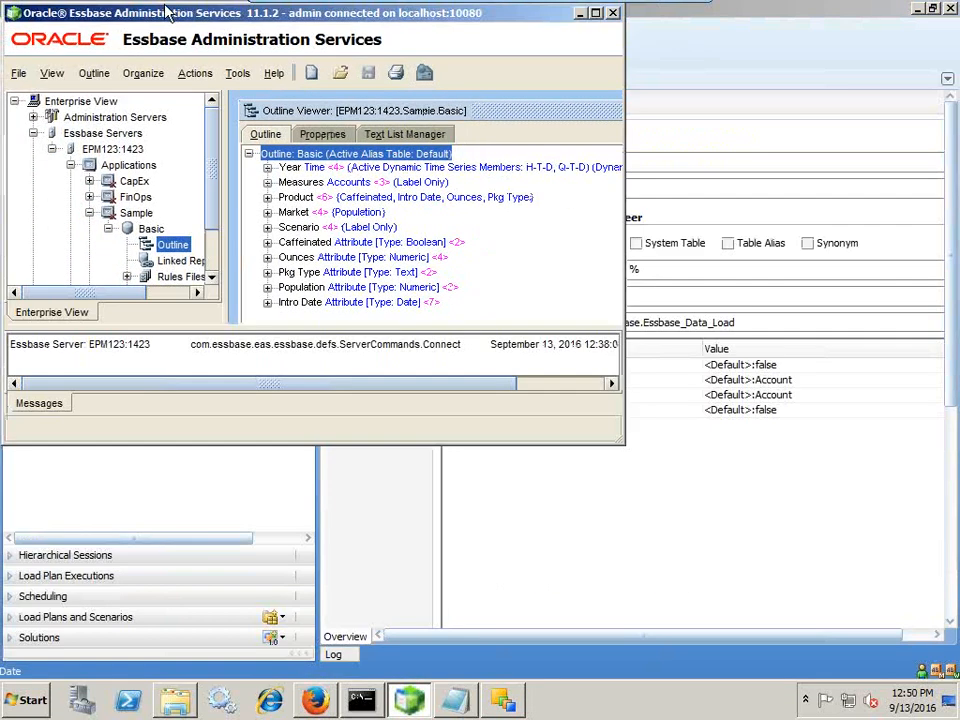
{"action": "left_click_drag", "start_coordinate": [167, 17], "coordinate": [547, 137]}
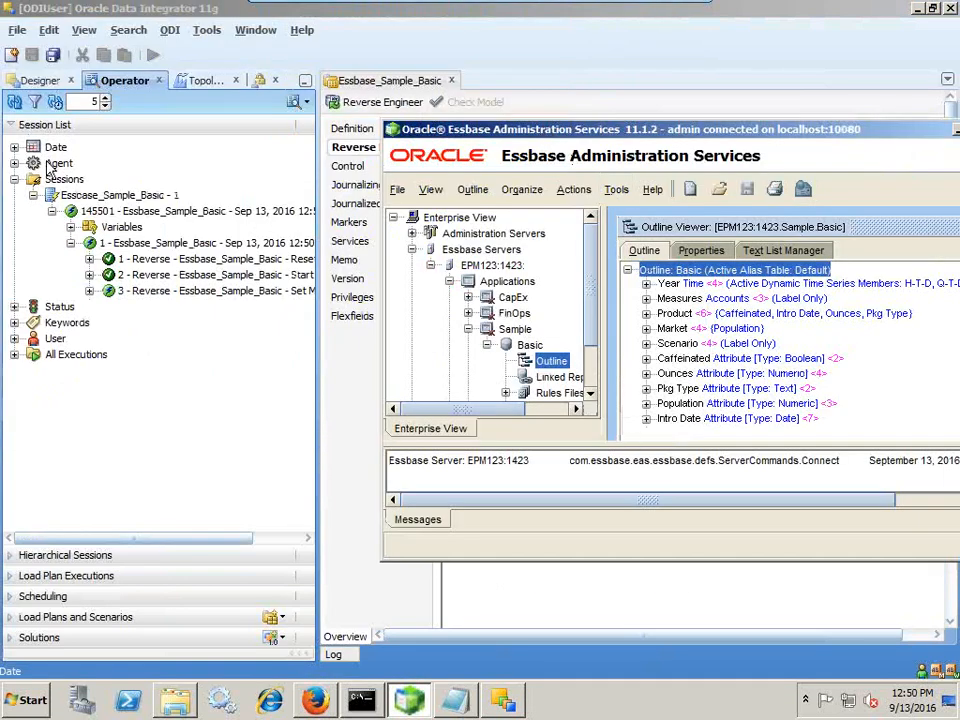
{"action": "left_click", "coordinate": [16, 100]}
Step: Expand the Essbase_Sample_Basic model in Designer and examine its reverse-engineered datastores, including Sample_BasicData
{"action": "left_click", "coordinate": [38, 80]}
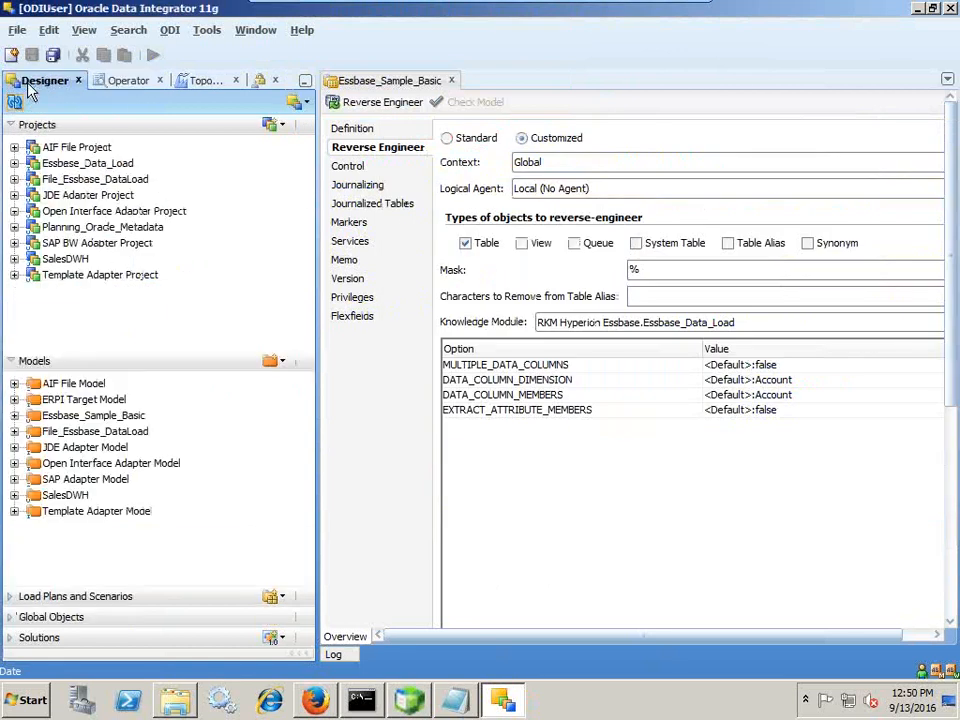
{"action": "left_click", "coordinate": [15, 416]}
{"action": "left_click", "coordinate": [33, 432]}
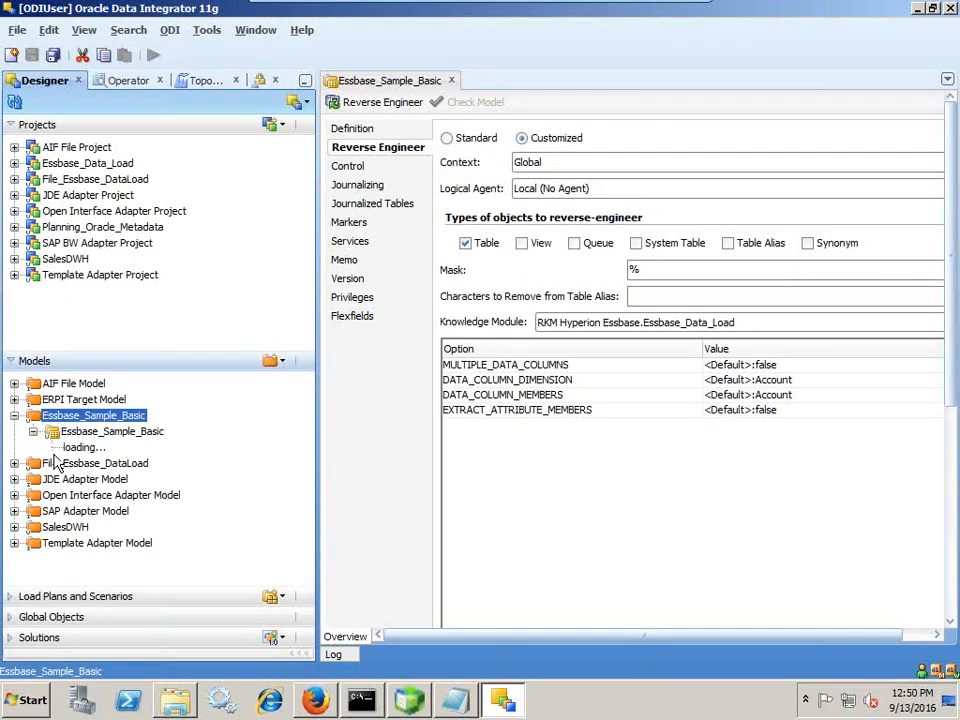
{"action": "left_click", "coordinate": [52, 543]}
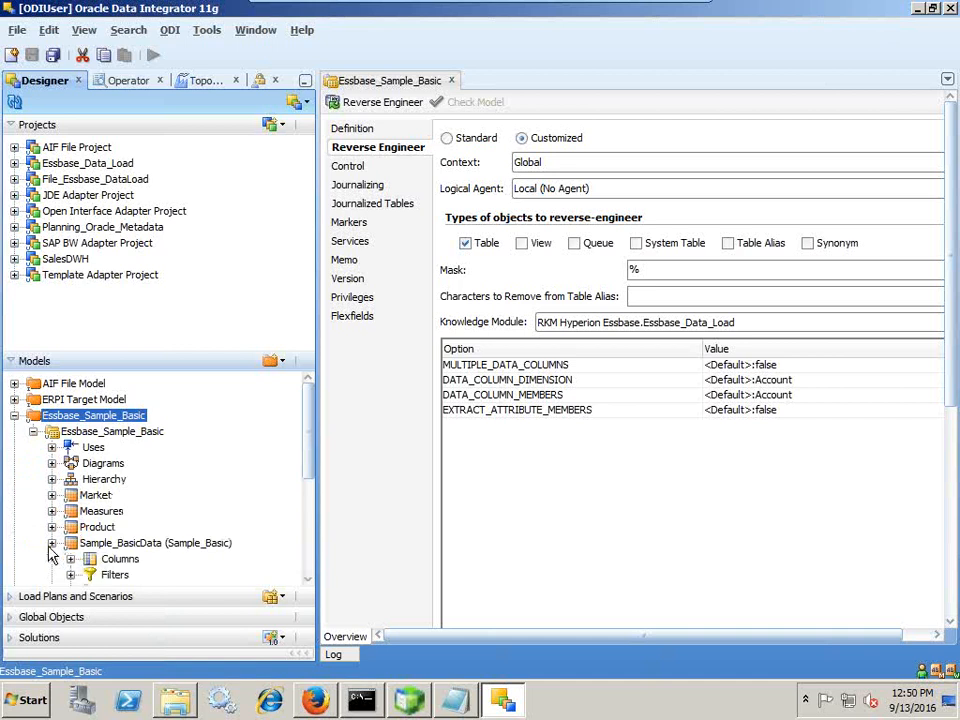
{"action": "scroll", "coordinate": [203, 486], "scroll_direction": "up", "scroll_amount": 2}
{"action": "left_click", "coordinate": [52, 490]}
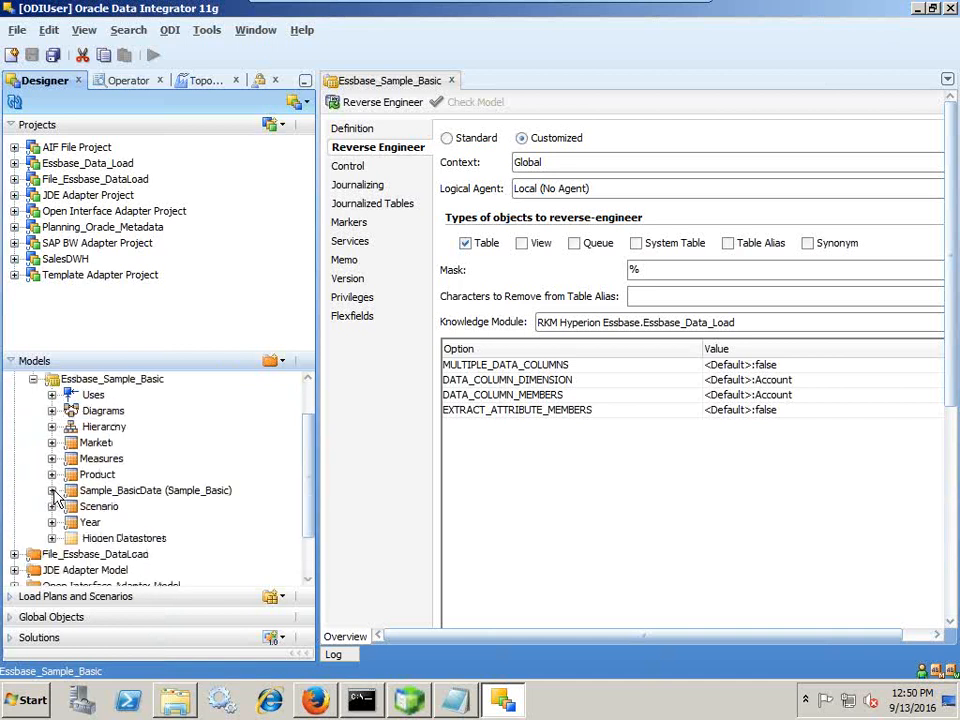
Step: Switch to Essbase Administration Services and compare the Sample.Basic outline dimensions from Year to Scenario with the ODI datastores
{"action": "key", "text": "alt+Tab"}
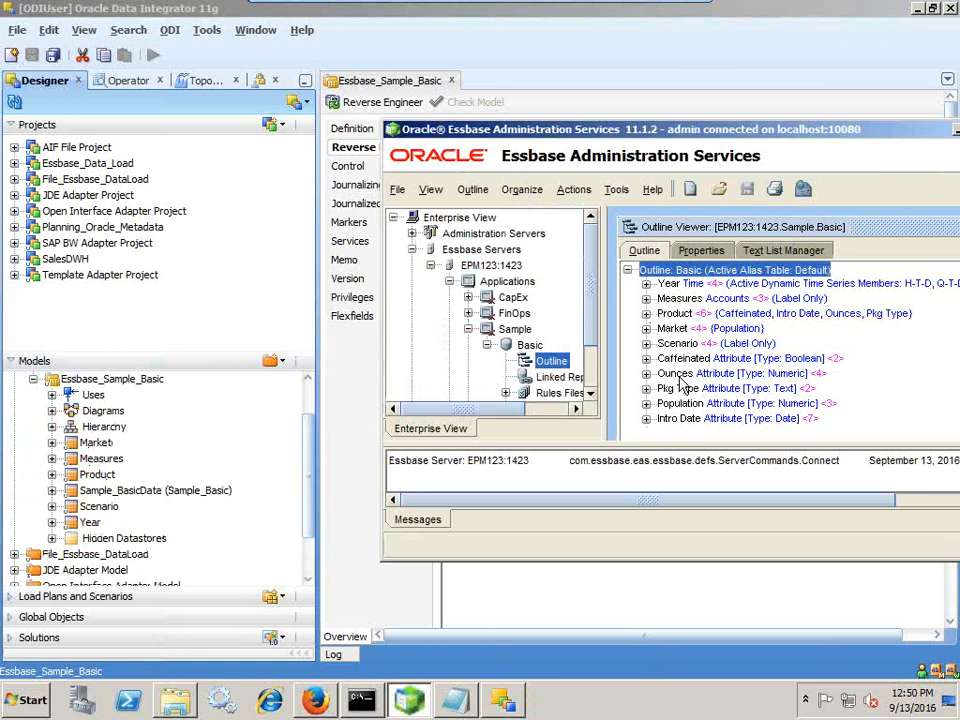
{"action": "key", "text": "Down"}
{"action": "key", "text": "Down"}
{"action": "key", "text": "Down"}
{"action": "key", "text": "Down"}
{"action": "key", "text": "Down"}
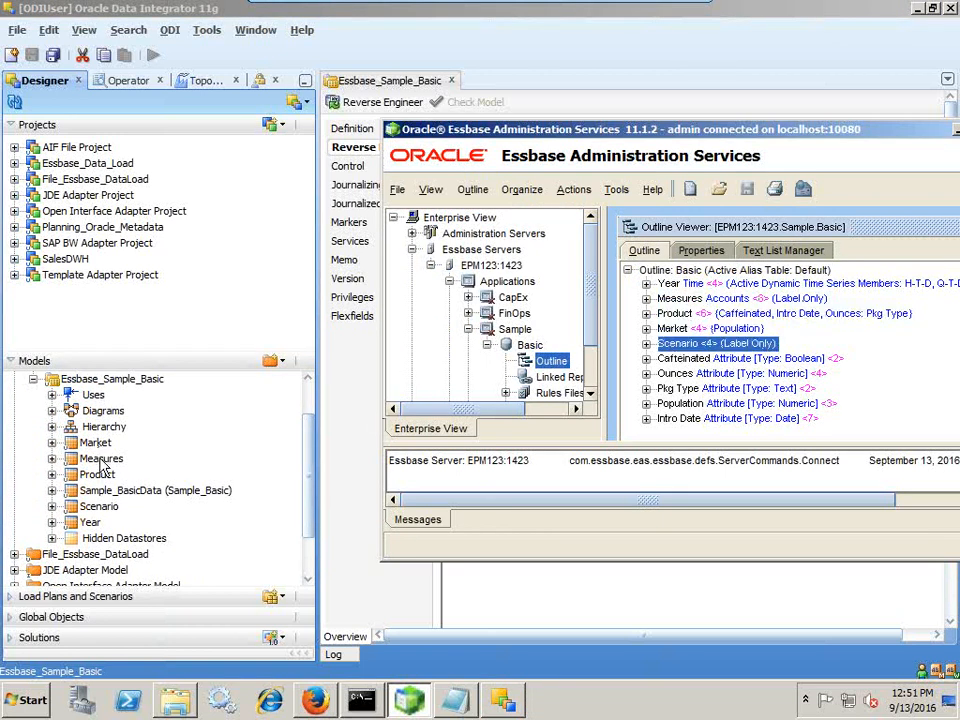
Step: Switch back to Oracle Data Integrator and collapse the Essbase_Sample_Basic model in the model tree
{"action": "left_click", "coordinate": [583, 64]}
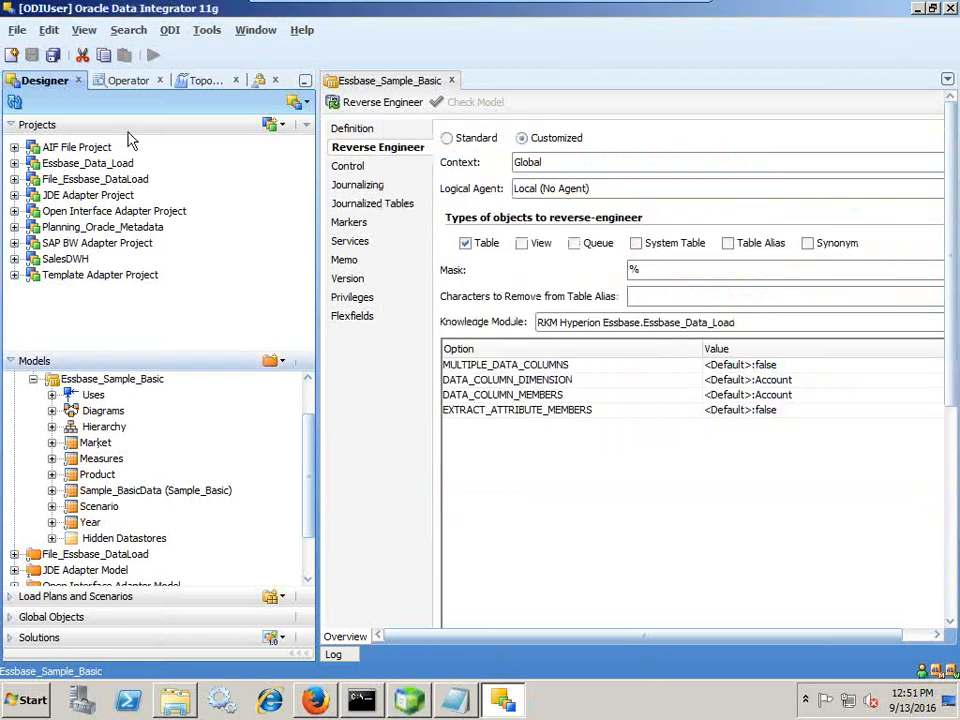
{"action": "left_click", "coordinate": [33, 379]}
{"action": "left_click", "coordinate": [14, 415]}
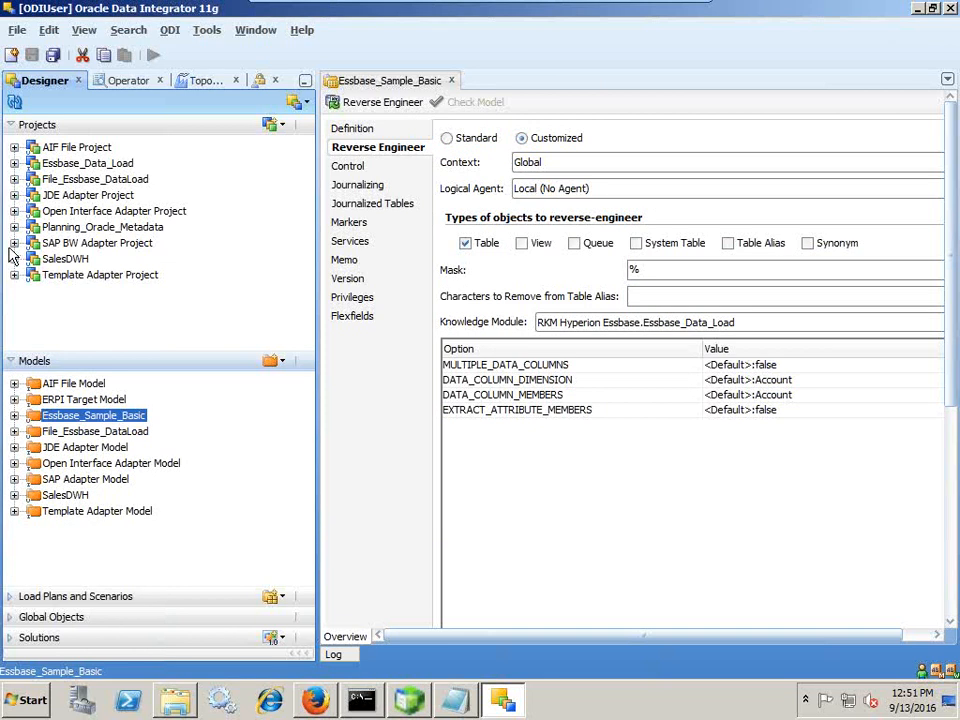
Step: Create an interface named Essbase_Sample_Basic_DL in First Folder of the Essbase_Data_Load project
{"action": "left_click", "coordinate": [14, 163]}
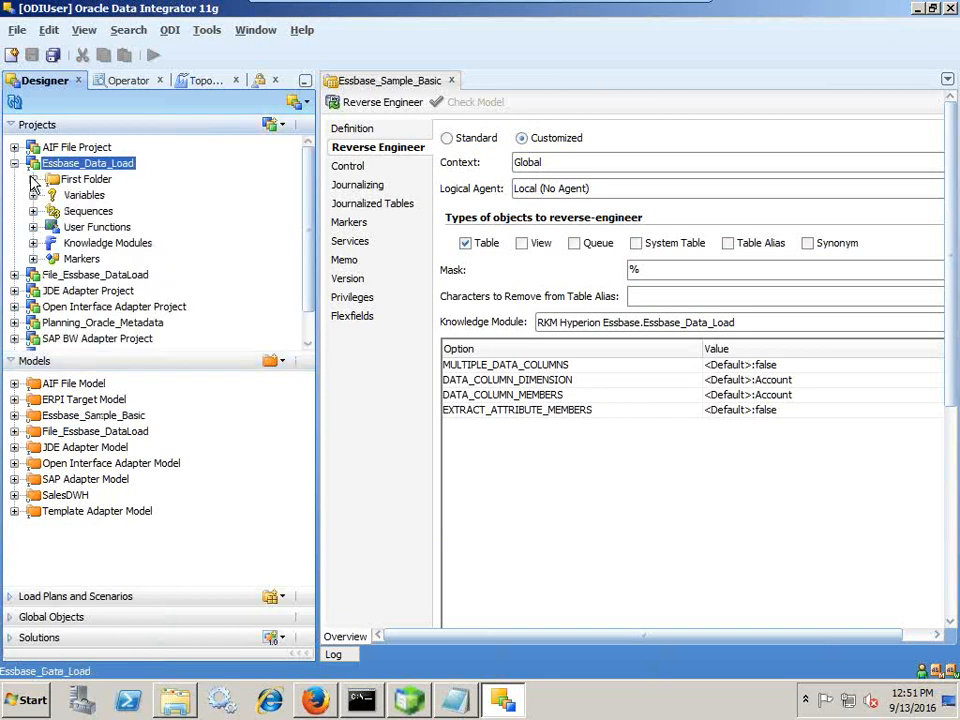
{"action": "left_click", "coordinate": [33, 179]}
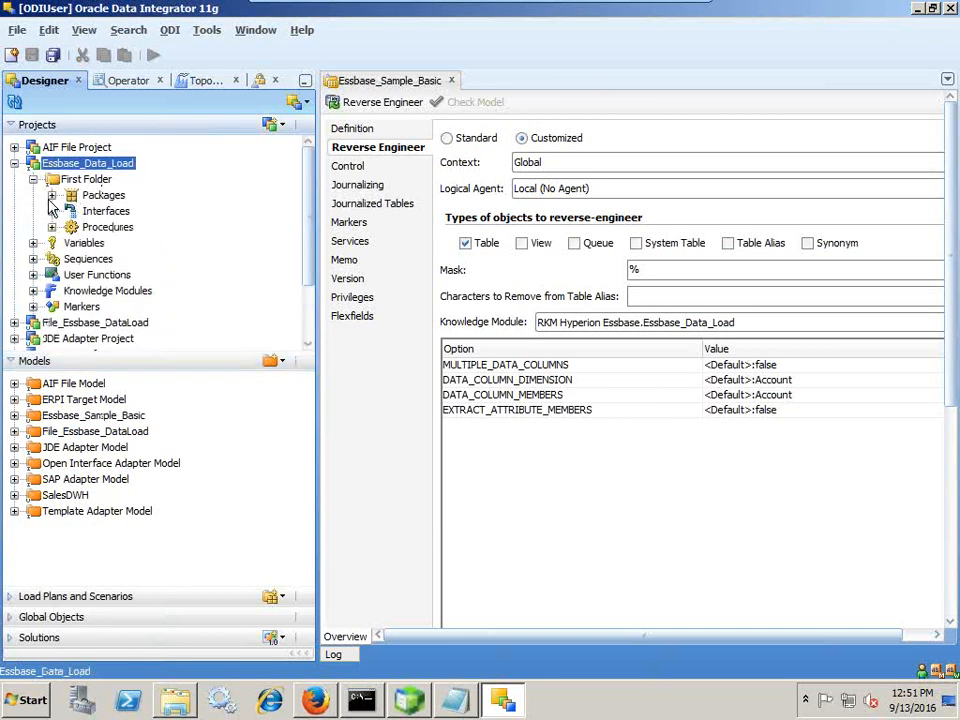
{"action": "right_click", "coordinate": [102, 211]}
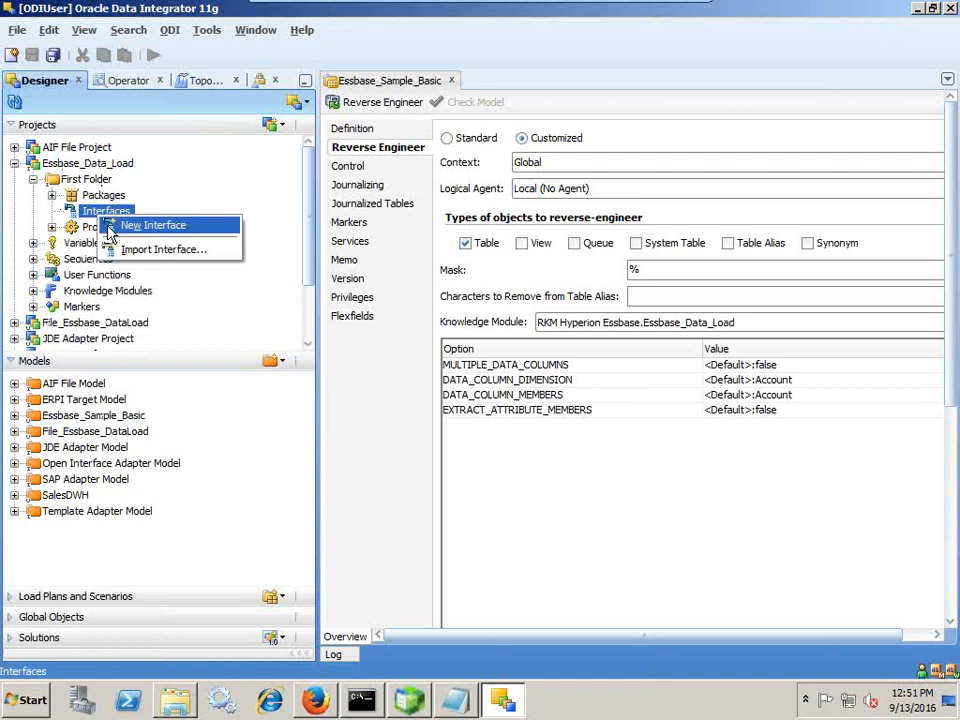
{"action": "left_click", "coordinate": [124, 227]}
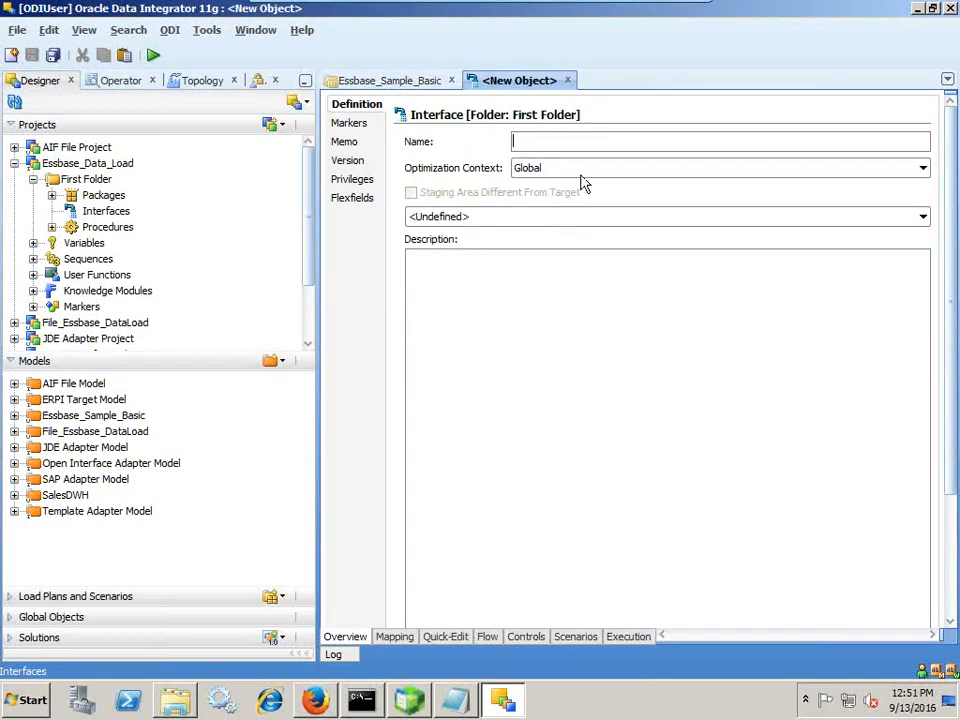
{"action": "type", "text": "Essbas"}
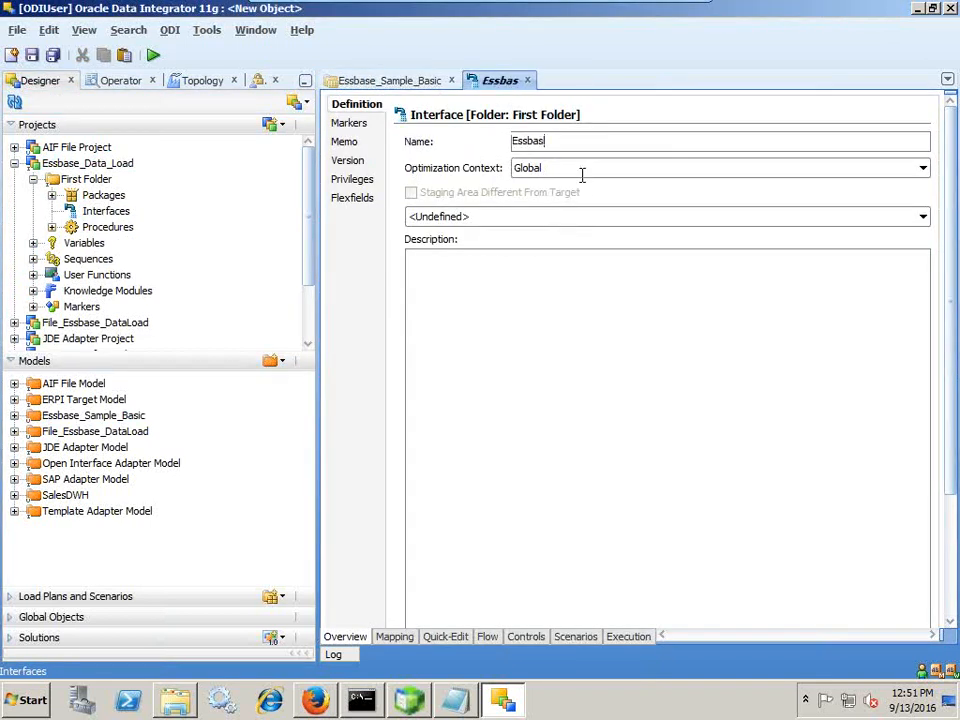
{"action": "type", "text": "e_Sample_"}
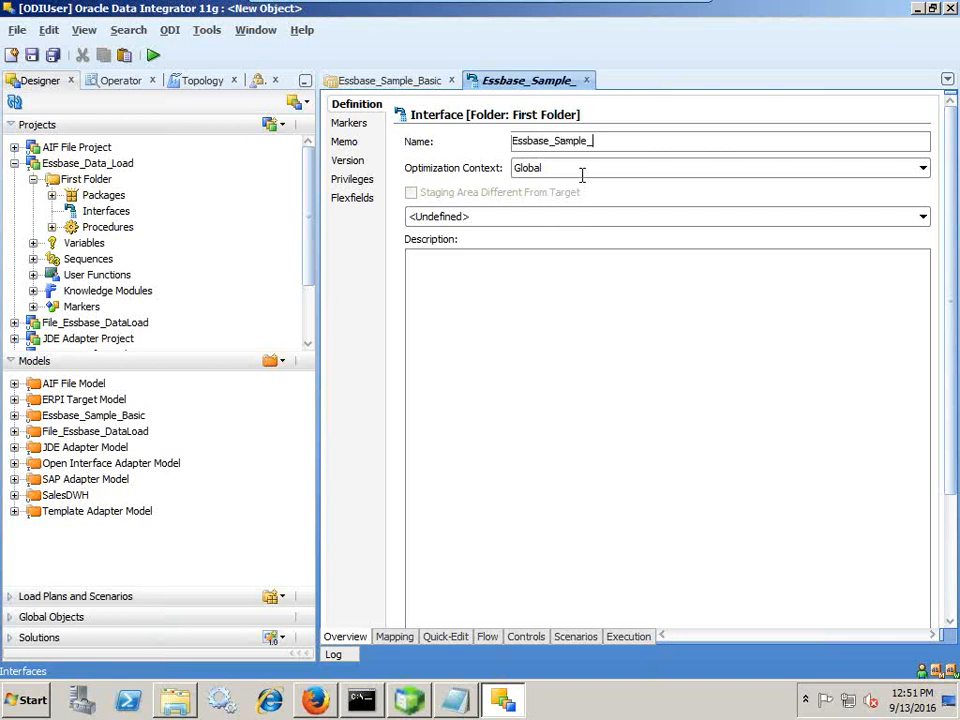
{"action": "type", "text": "Basic_DL"}
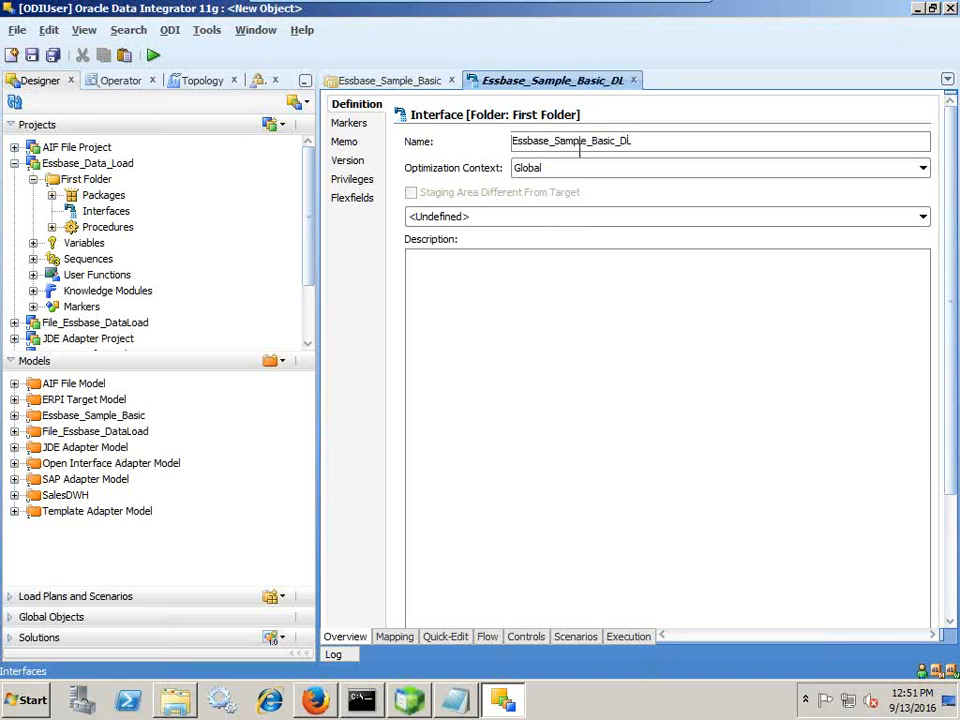
{"action": "left_click", "coordinate": [506, 216]}
{"action": "left_click", "coordinate": [432, 116]}
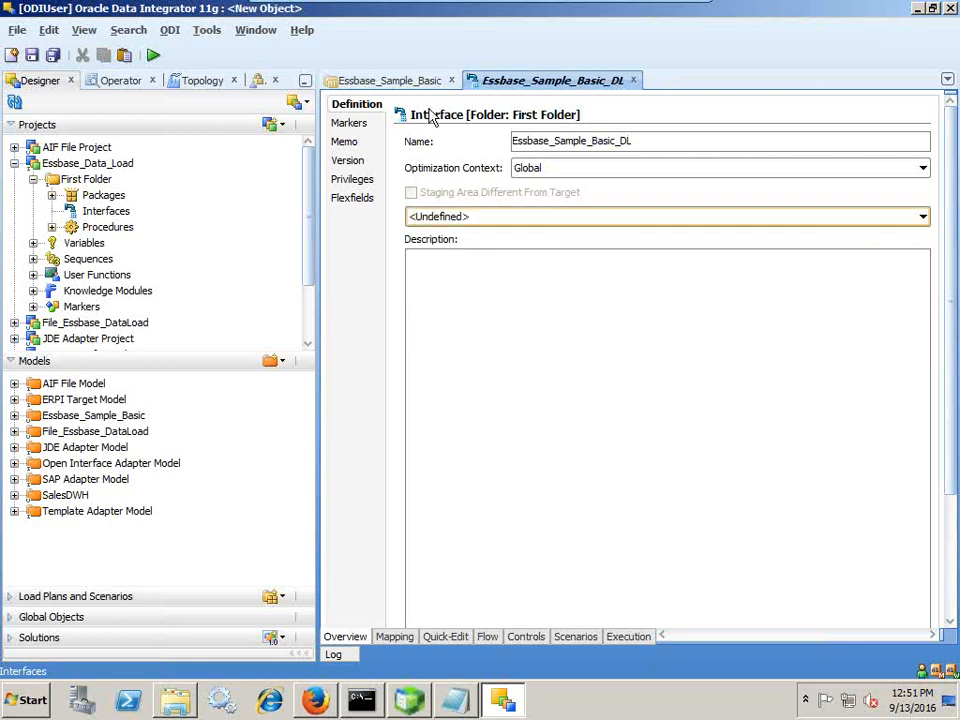
Step: Add the File_Sample_Basic (Sample_Date1.txt) datastore from the File_Essbase_DataLoad model as the source in the interface mapping
{"action": "left_click", "coordinate": [395, 637]}
{"action": "left_click", "coordinate": [14, 431]}
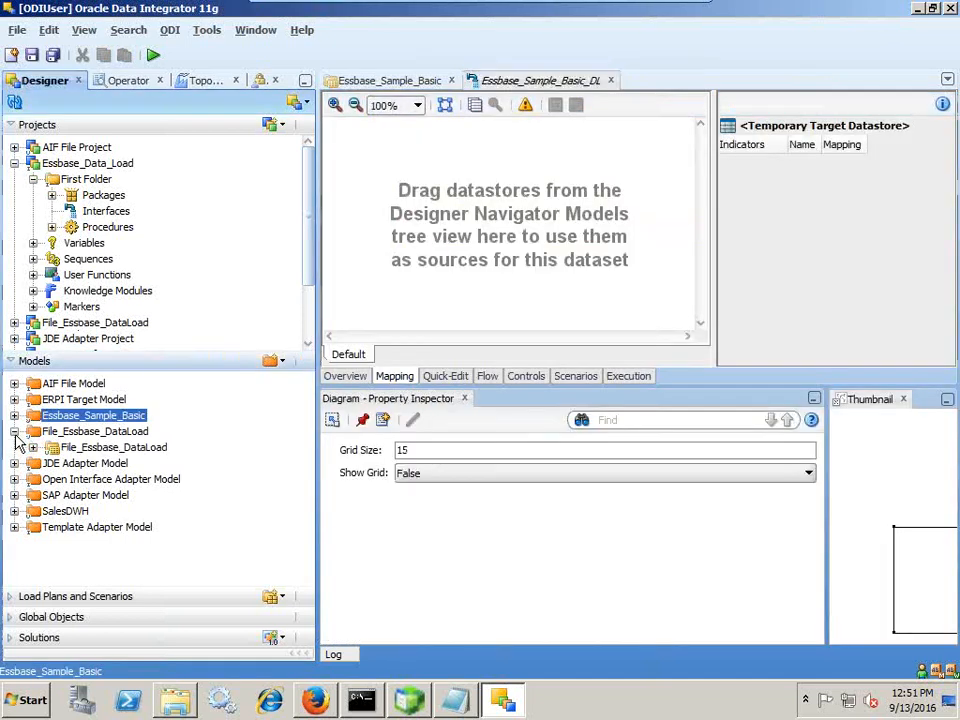
{"action": "left_click", "coordinate": [108, 449]}
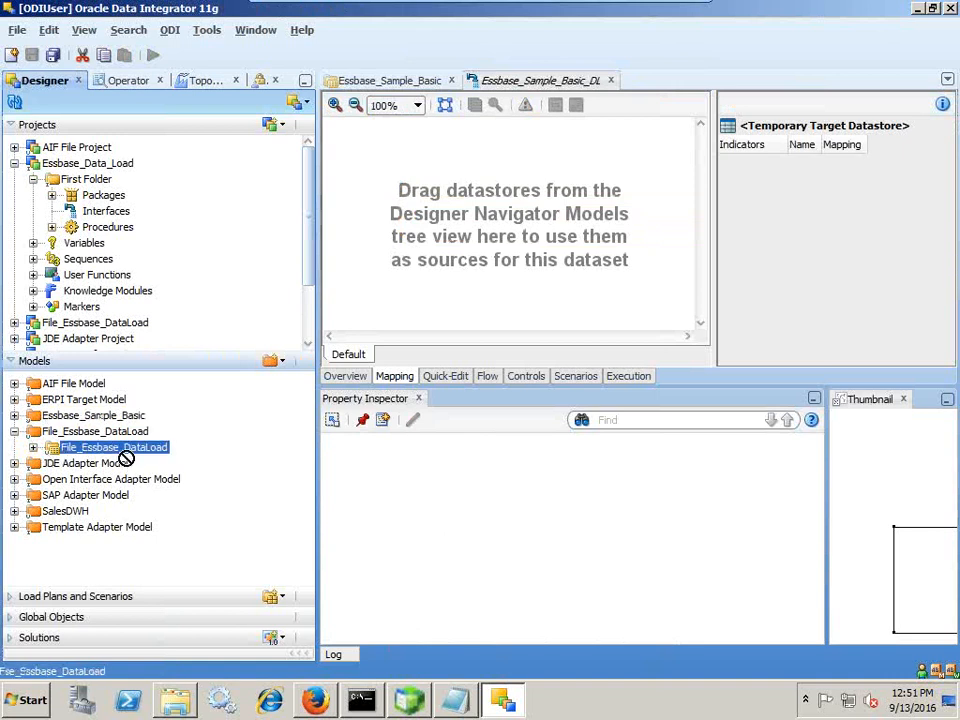
{"action": "left_click", "coordinate": [33, 447]}
{"action": "scroll", "coordinate": [222, 413], "scroll_direction": "down", "scroll_amount": 1}
{"action": "left_click_drag", "start_coordinate": [178, 476], "coordinate": [469, 227]}
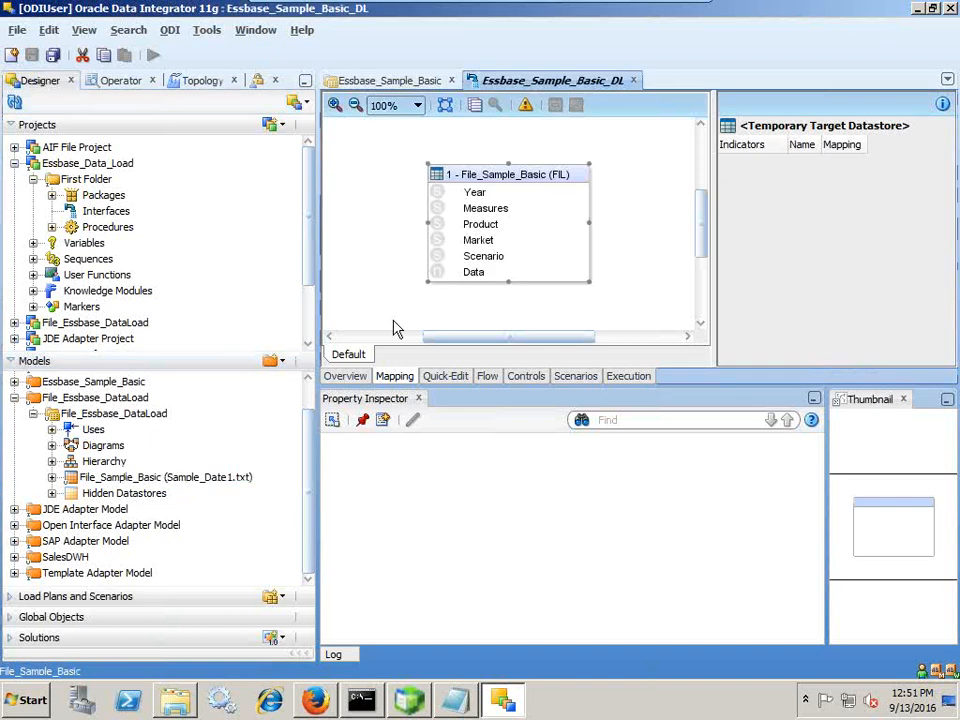
Step: Set Sample_BasicData from the Essbase_Sample_Basic model as the interface's target datastore and accept automatic mapping of its columns
{"action": "left_click", "coordinate": [14, 381]}
{"action": "left_click", "coordinate": [101, 477]}
{"action": "left_click", "coordinate": [110, 510]}
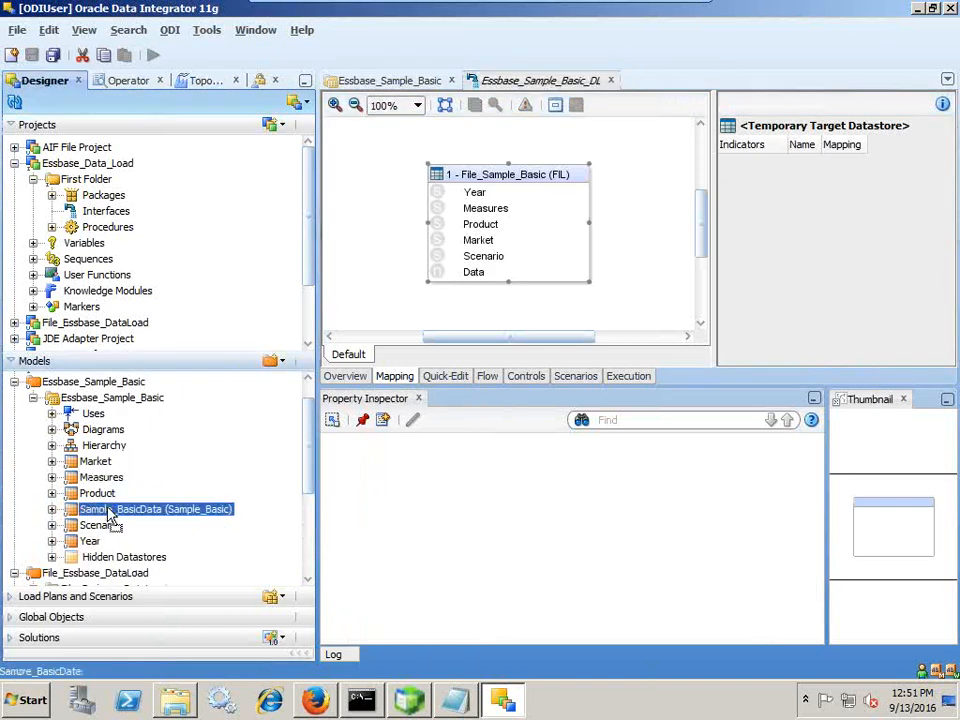
{"action": "left_click_drag", "start_coordinate": [110, 514], "coordinate": [718, 240]}
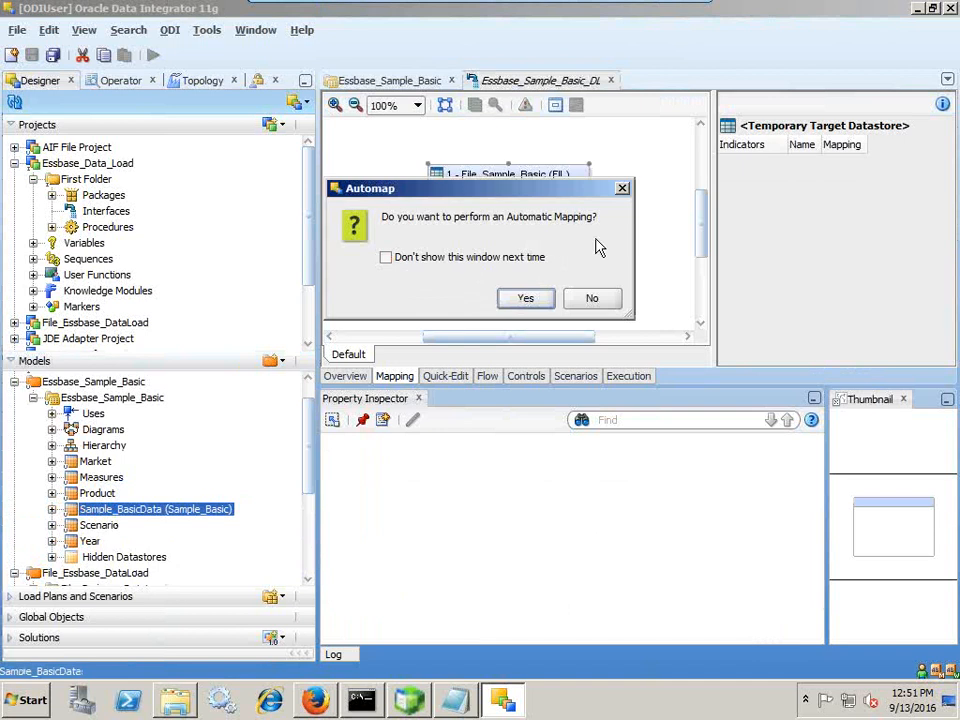
{"action": "left_click", "coordinate": [528, 299]}
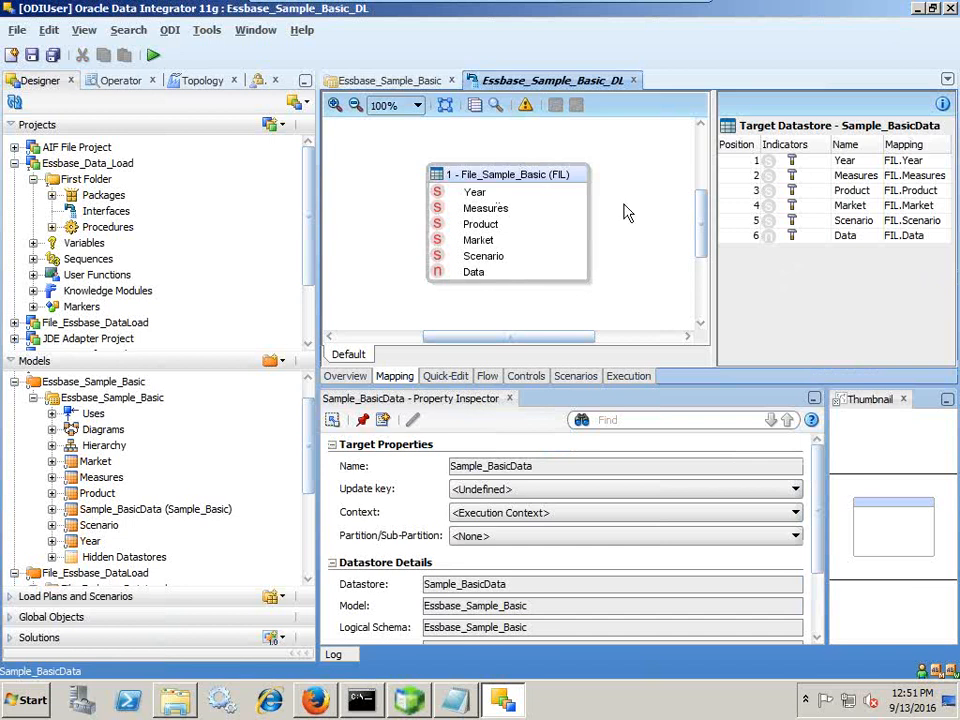
Step: Check the interface flow, then enable a staging area different from the target and set it to In-Memory Engine: SUNOPSIS_MEMORY_ENGINE
{"action": "left_click", "coordinate": [350, 378]}
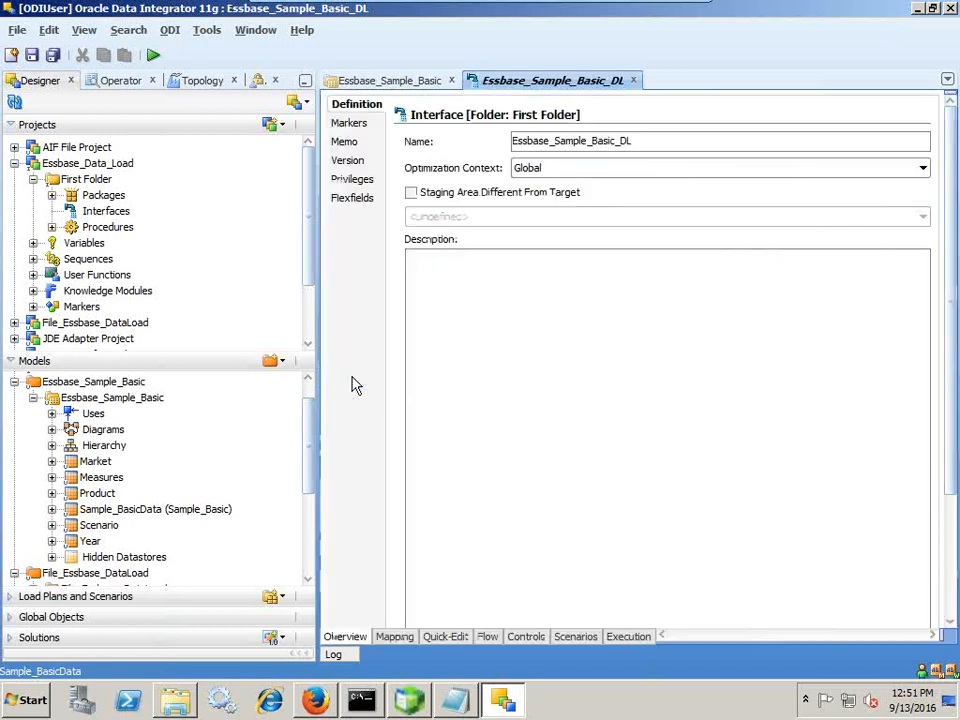
{"action": "left_click", "coordinate": [488, 636]}
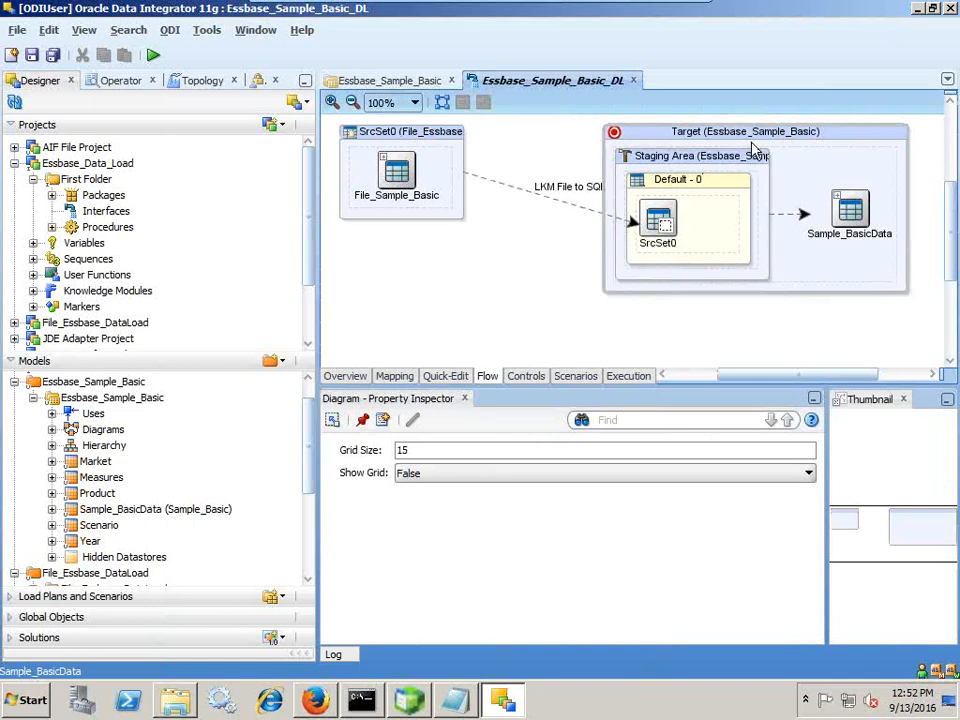
{"action": "left_click", "coordinate": [345, 377]}
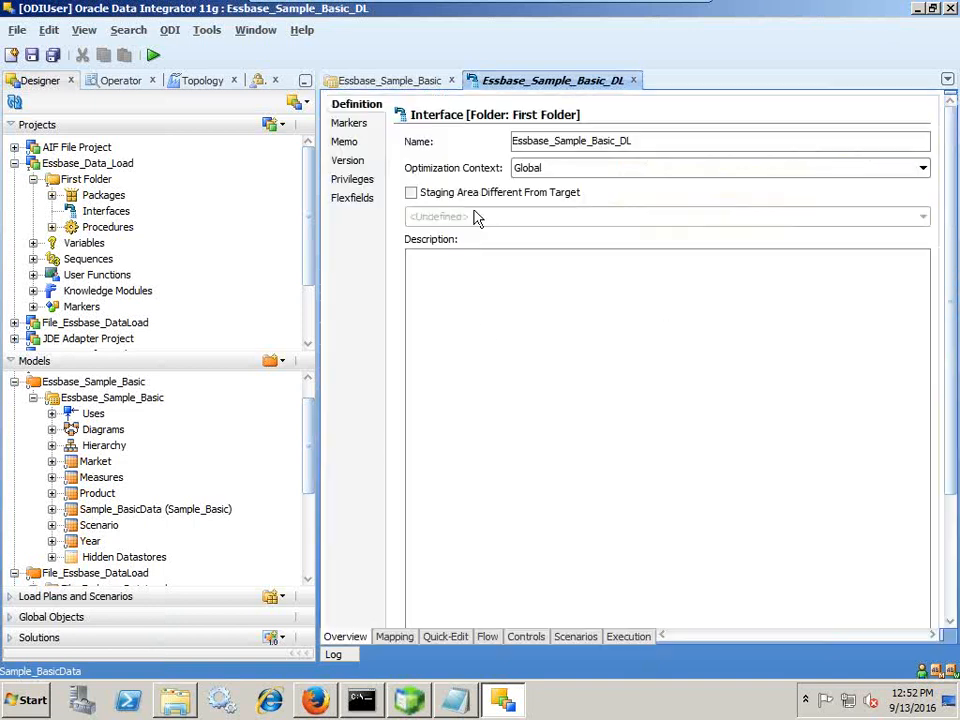
{"action": "left_click", "coordinate": [469, 194]}
{"action": "left_click", "coordinate": [470, 216]}
{"action": "scroll", "coordinate": [518, 310], "scroll_direction": "down", "scroll_amount": 2}
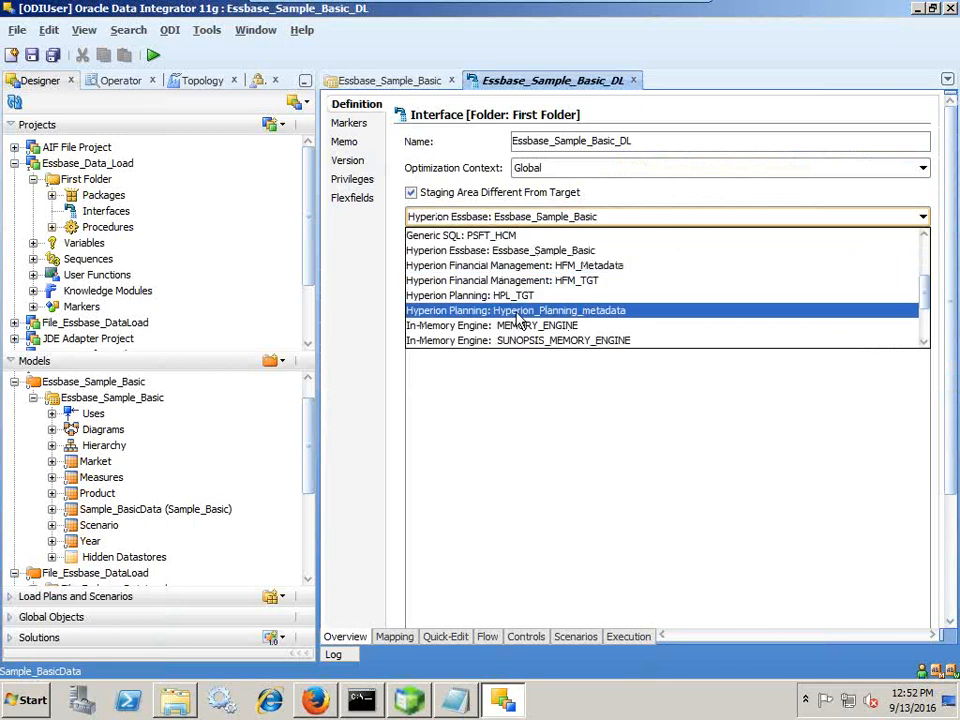
{"action": "scroll", "coordinate": [528, 318], "scroll_direction": "down", "scroll_amount": 1}
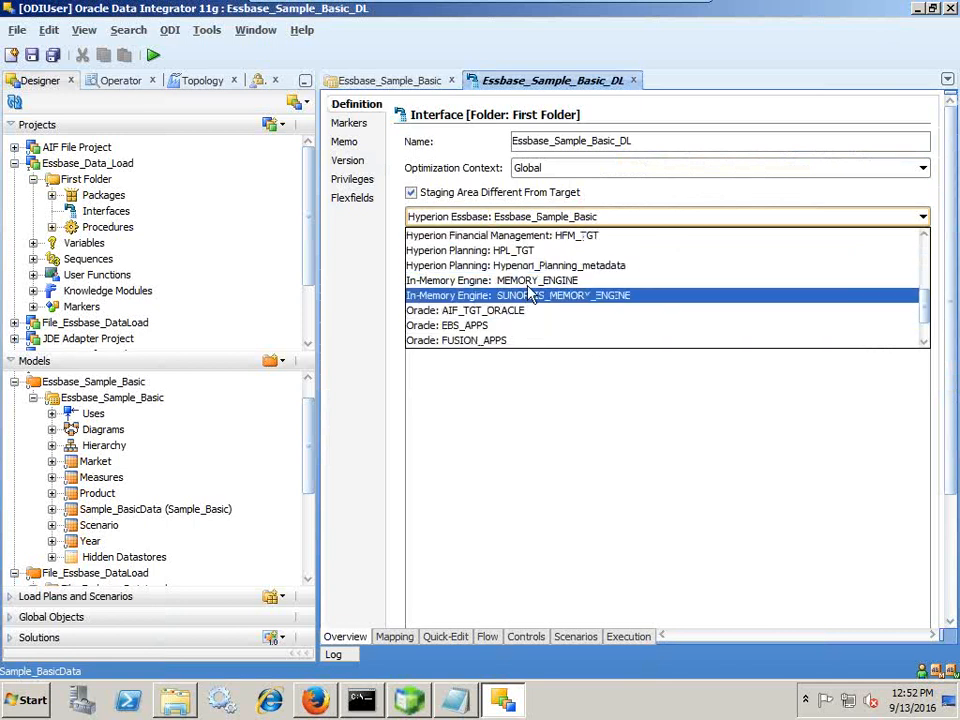
{"action": "left_click", "coordinate": [529, 292]}
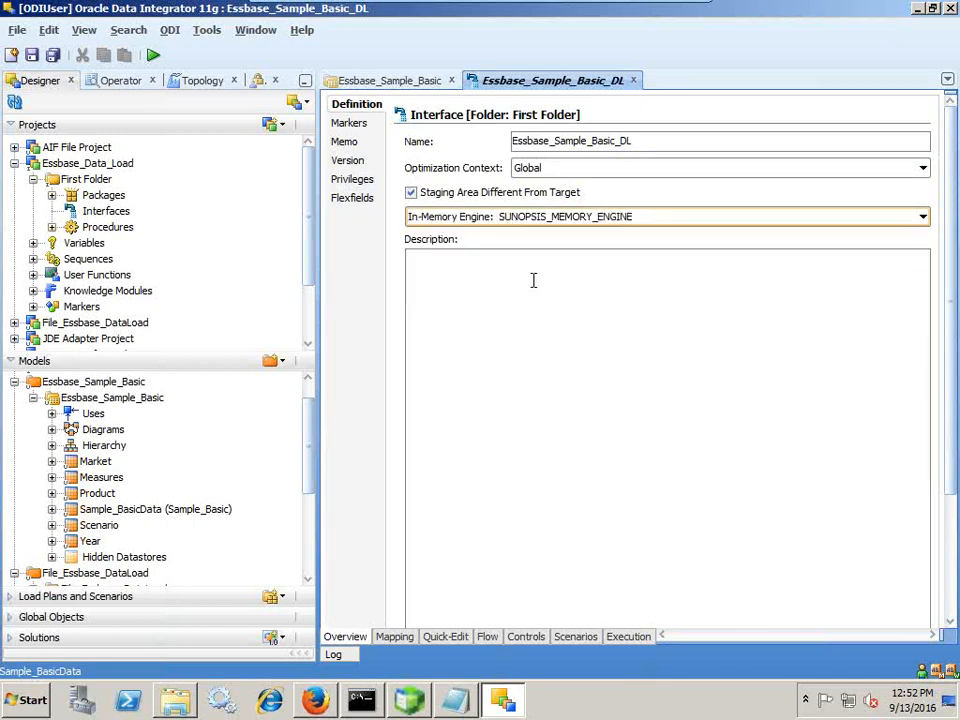
Step: Rearrange the source set, staging area and target boxes in the flow diagram so they line up in a row
{"action": "left_click", "coordinate": [487, 637]}
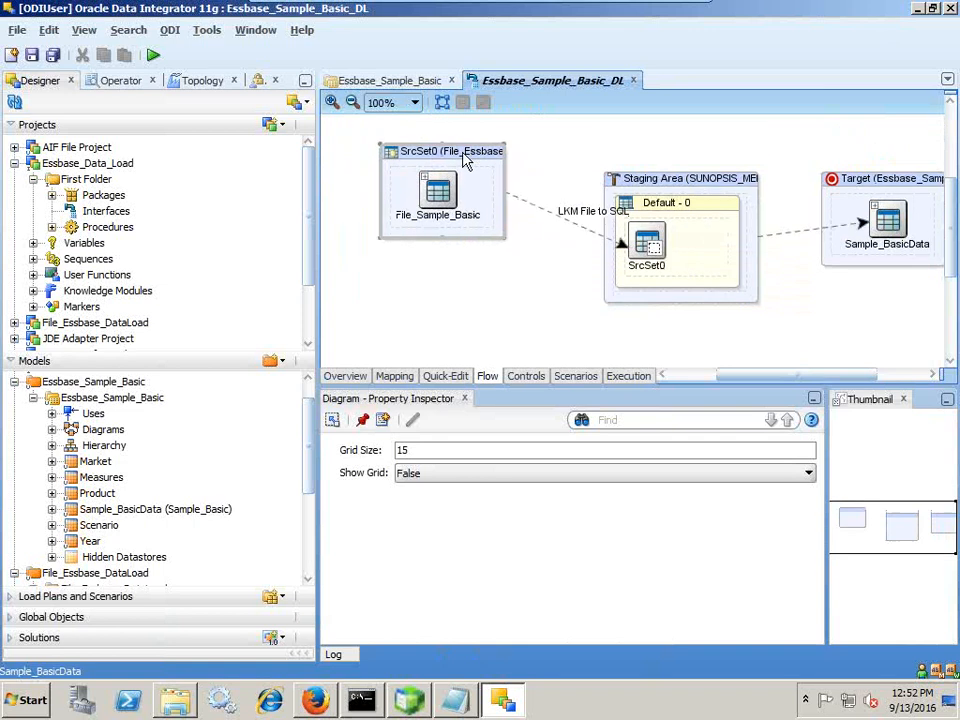
{"action": "left_click_drag", "start_coordinate": [465, 160], "coordinate": [480, 211]}
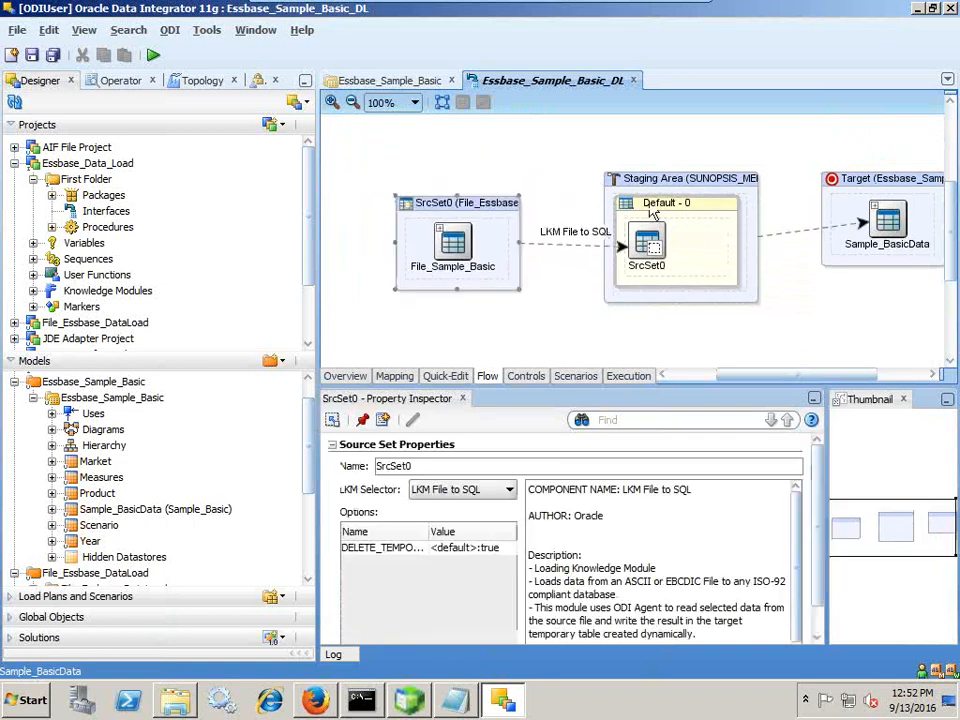
{"action": "left_click_drag", "start_coordinate": [671, 189], "coordinate": [656, 180]}
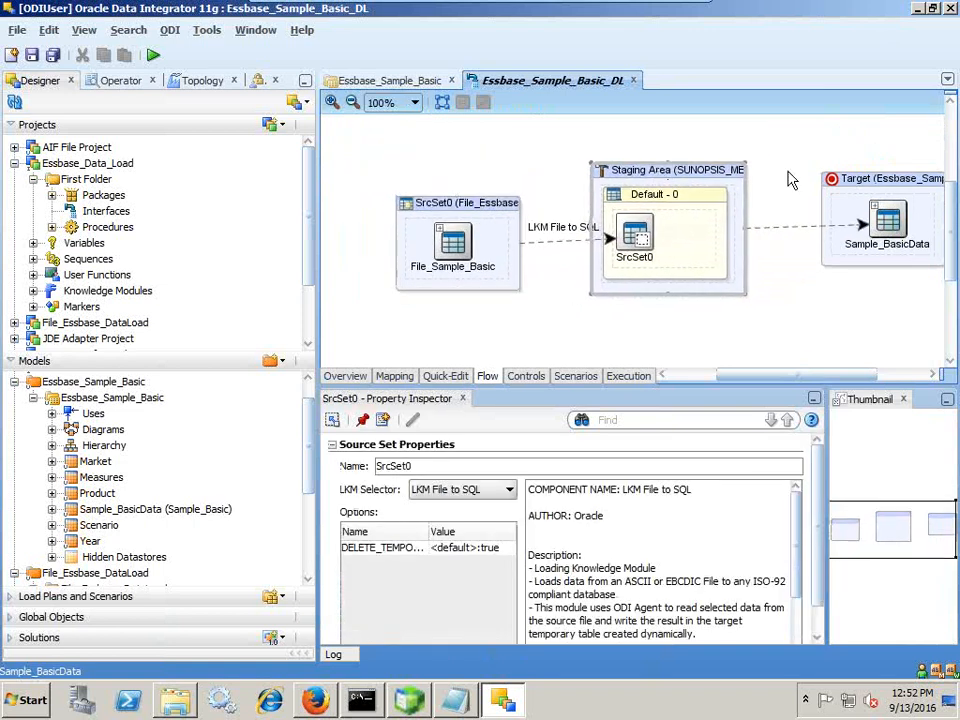
{"action": "left_click_drag", "start_coordinate": [849, 189], "coordinate": [830, 196]}
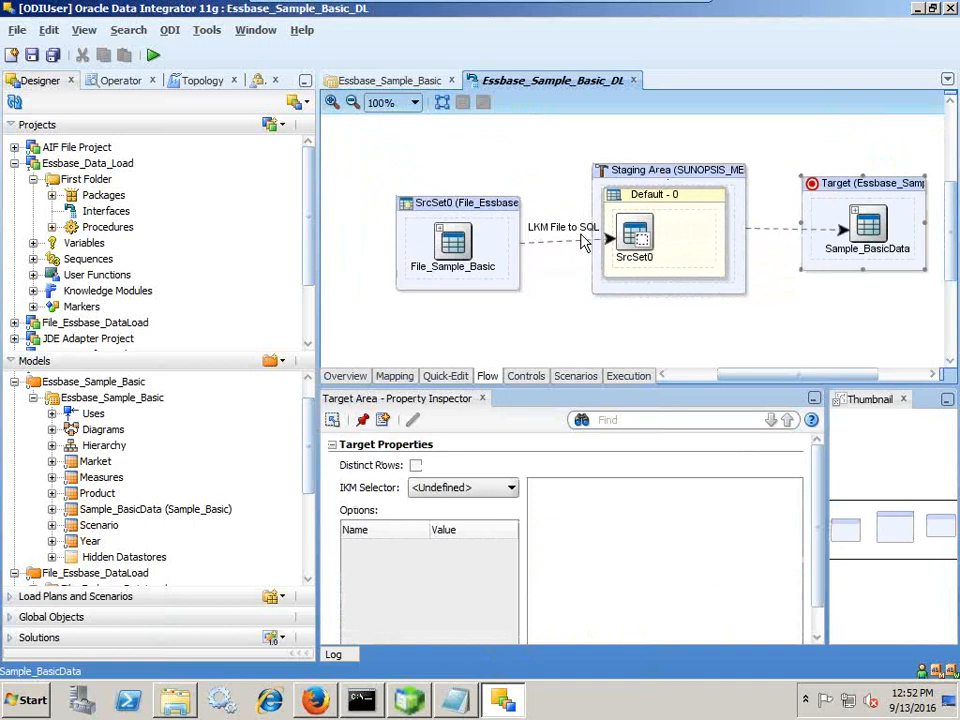
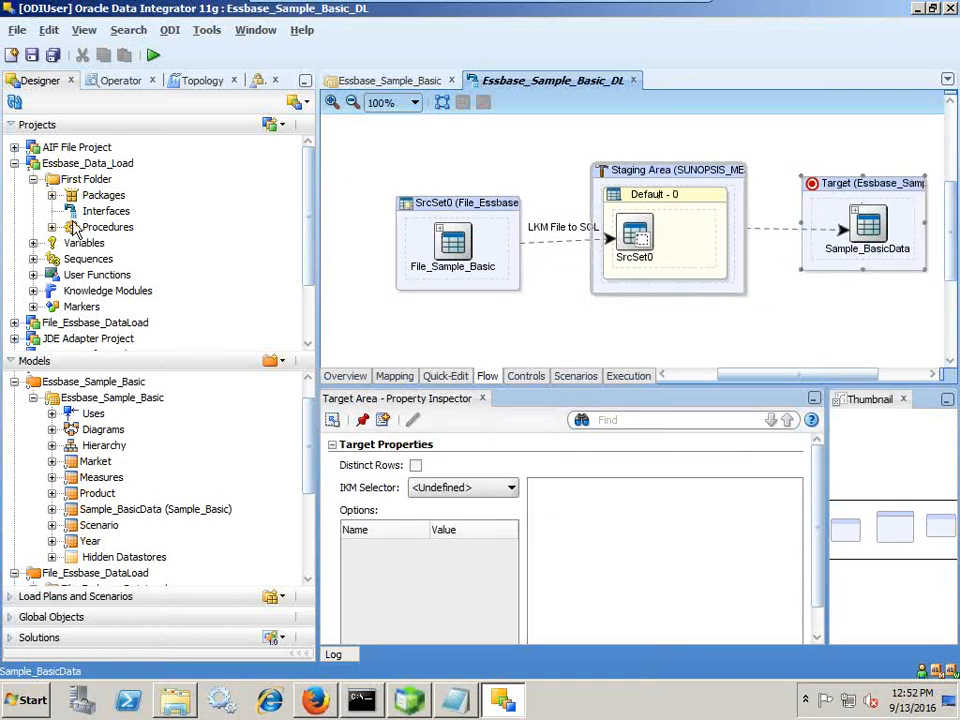
Step: Import the IKM SQL to Hyperion Essbase (DATA) knowledge module into the Essbase_Data_Load project and close the import report
{"action": "left_click", "coordinate": [33, 290]}
{"action": "scroll", "coordinate": [155, 322], "scroll_direction": "down", "scroll_amount": 2}
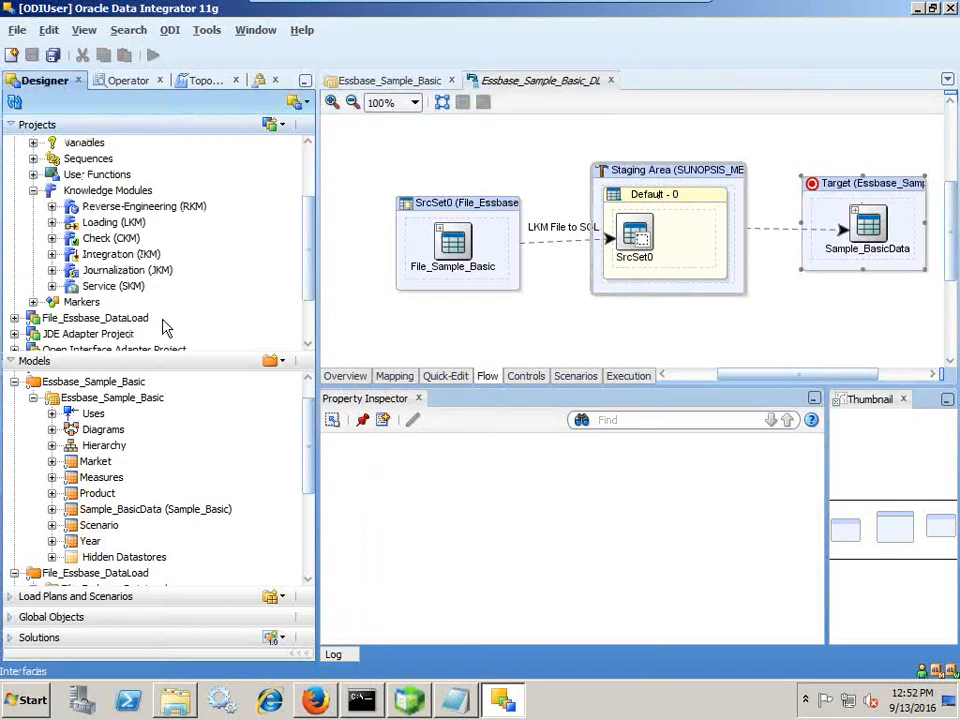
{"action": "right_click", "coordinate": [119, 258]}
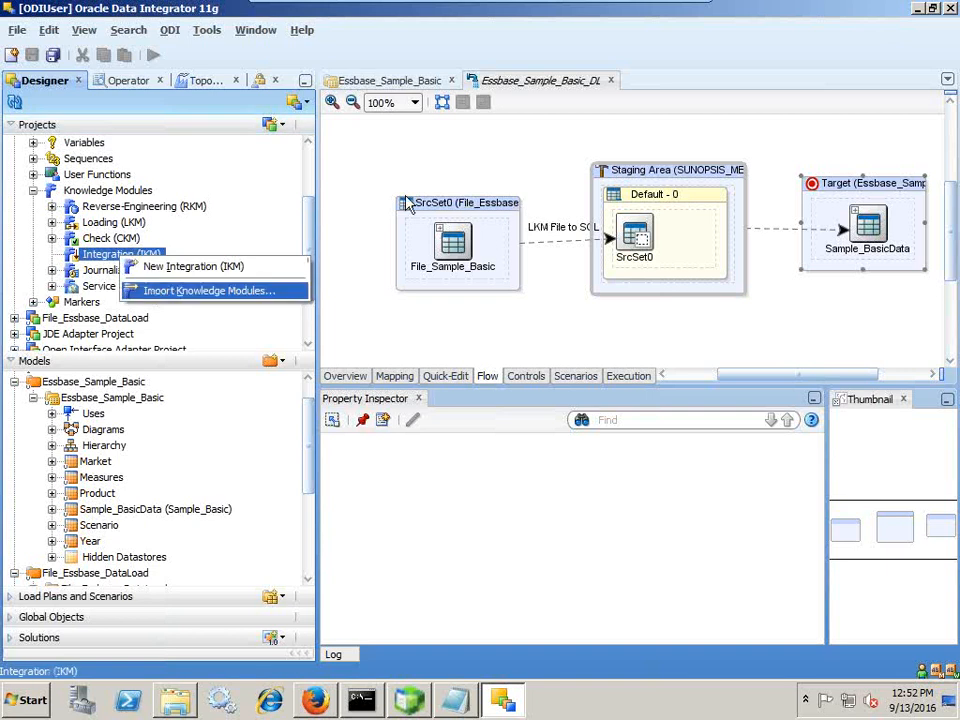
{"action": "key", "text": "Return"}
{"action": "scroll", "coordinate": [478, 303], "scroll_direction": "down", "scroll_amount": 4}
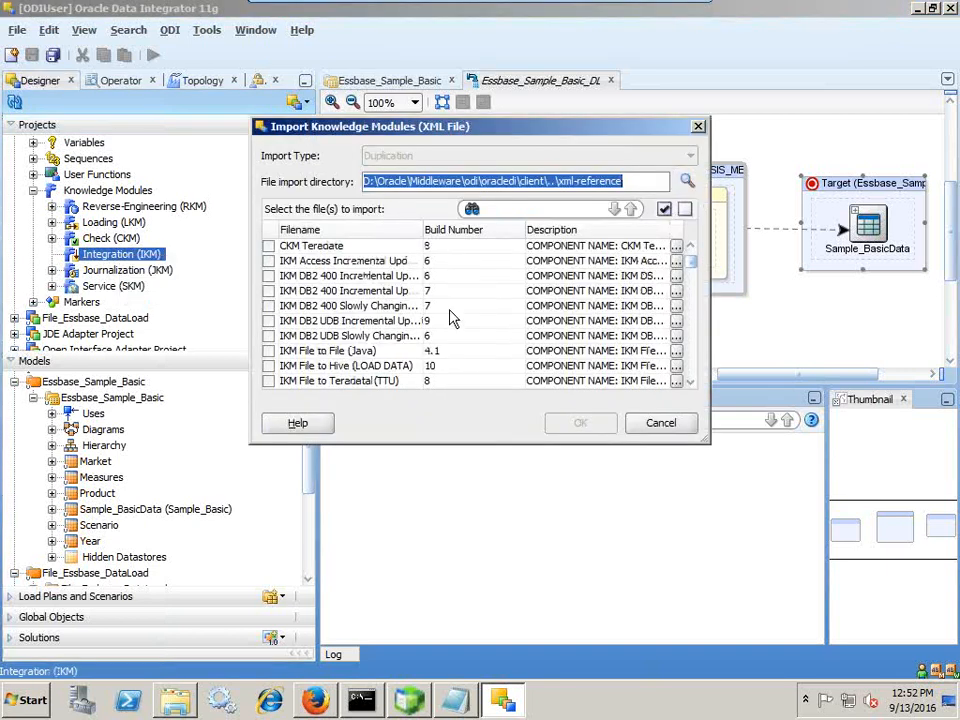
{"action": "left_click_drag", "start_coordinate": [436, 229], "coordinate": [482, 229]}
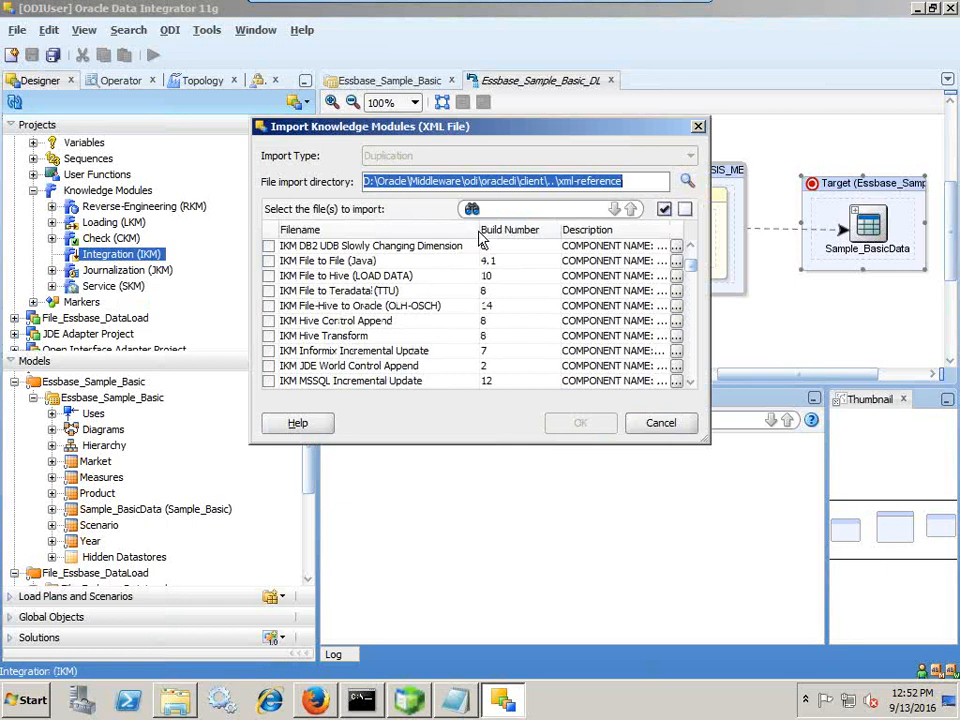
{"action": "scroll", "coordinate": [430, 290], "scroll_direction": "down", "scroll_amount": 8}
{"action": "scroll", "coordinate": [425, 305], "scroll_direction": "down", "scroll_amount": 2}
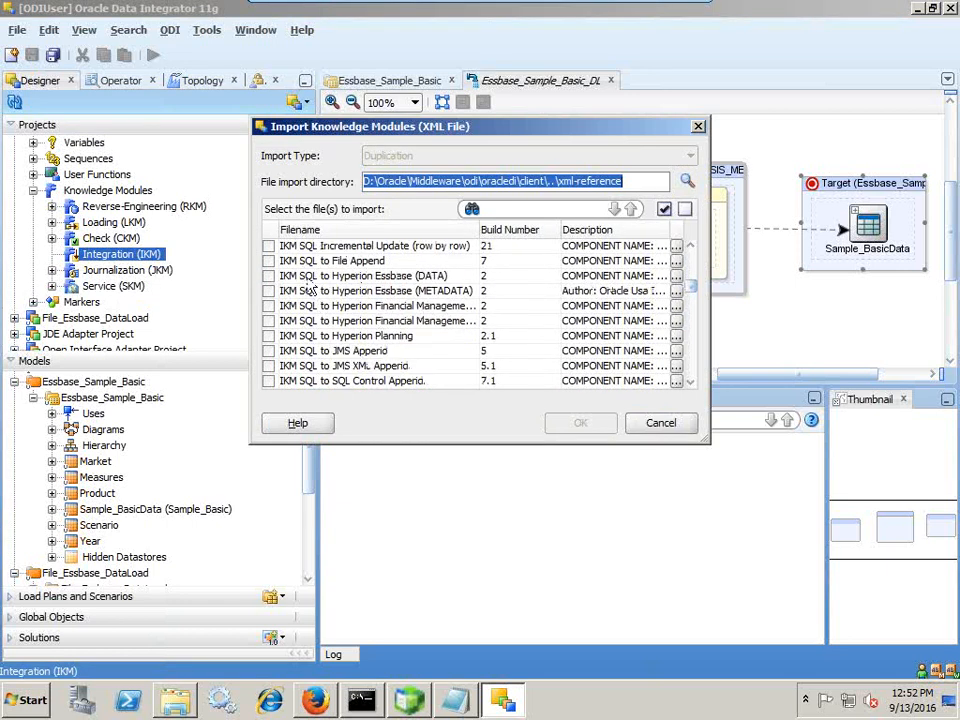
{"action": "left_click", "coordinate": [268, 277]}
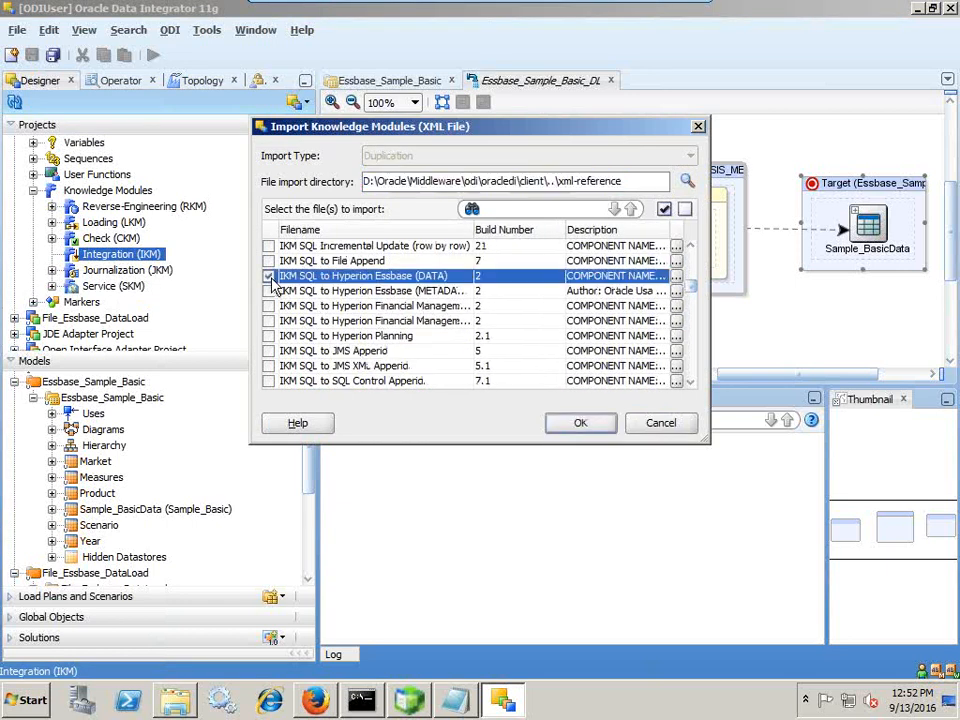
{"action": "left_click", "coordinate": [576, 423]}
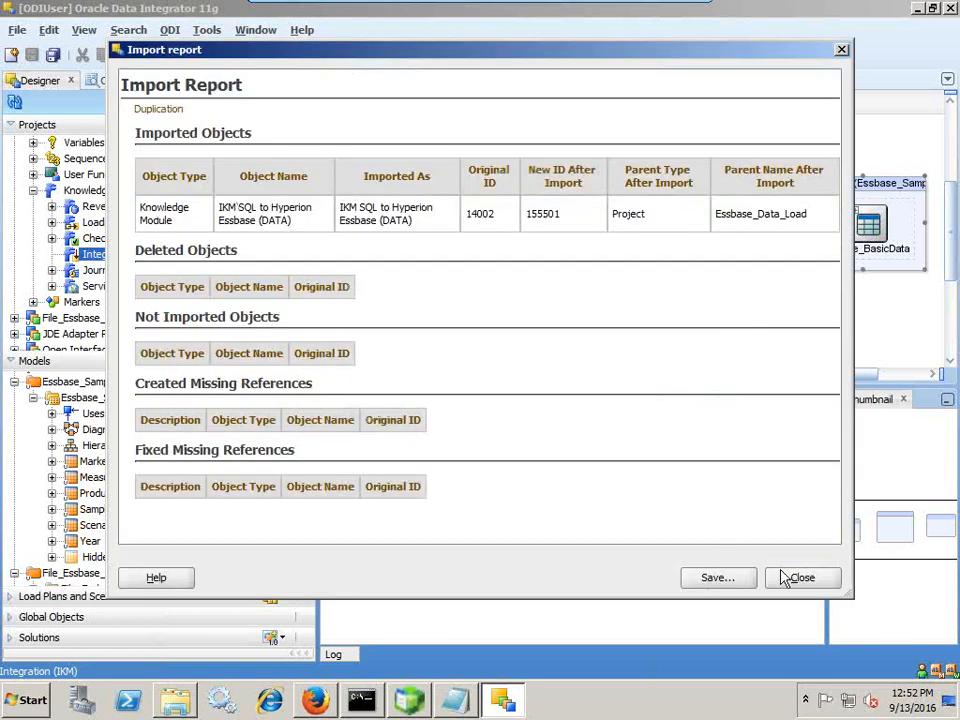
{"action": "left_click", "coordinate": [797, 578]}
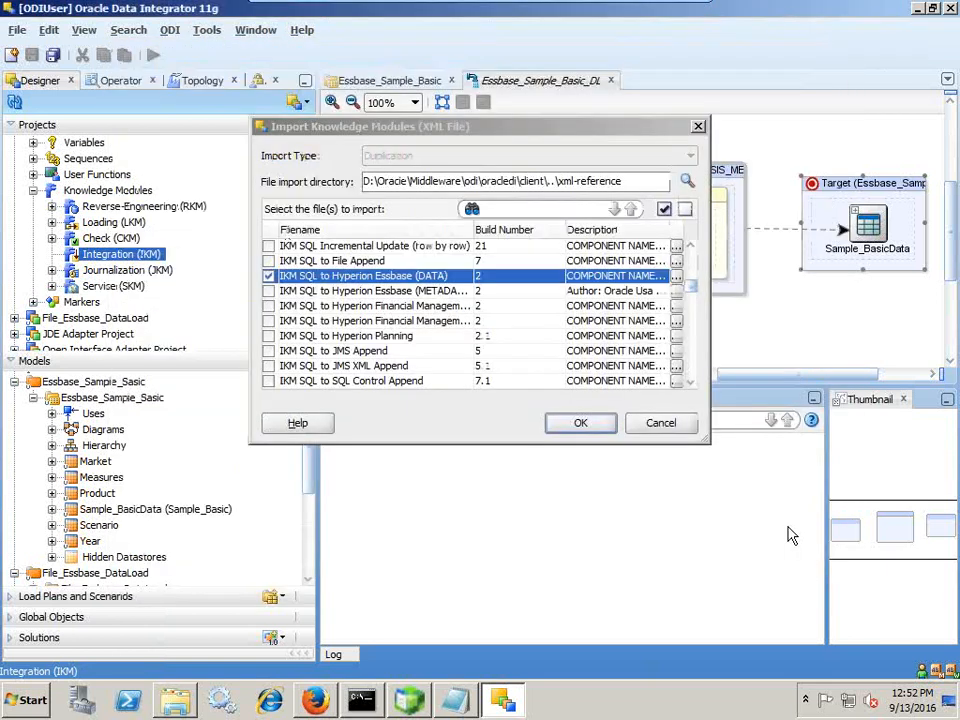
Step: Assign the IKM SQL to Hyperion Essbase (DATA) knowledge module to the interface's target area and save the interface
{"action": "left_click", "coordinate": [846, 199]}
{"action": "left_click", "coordinate": [503, 497]}
{"action": "left_click", "coordinate": [486, 528]}
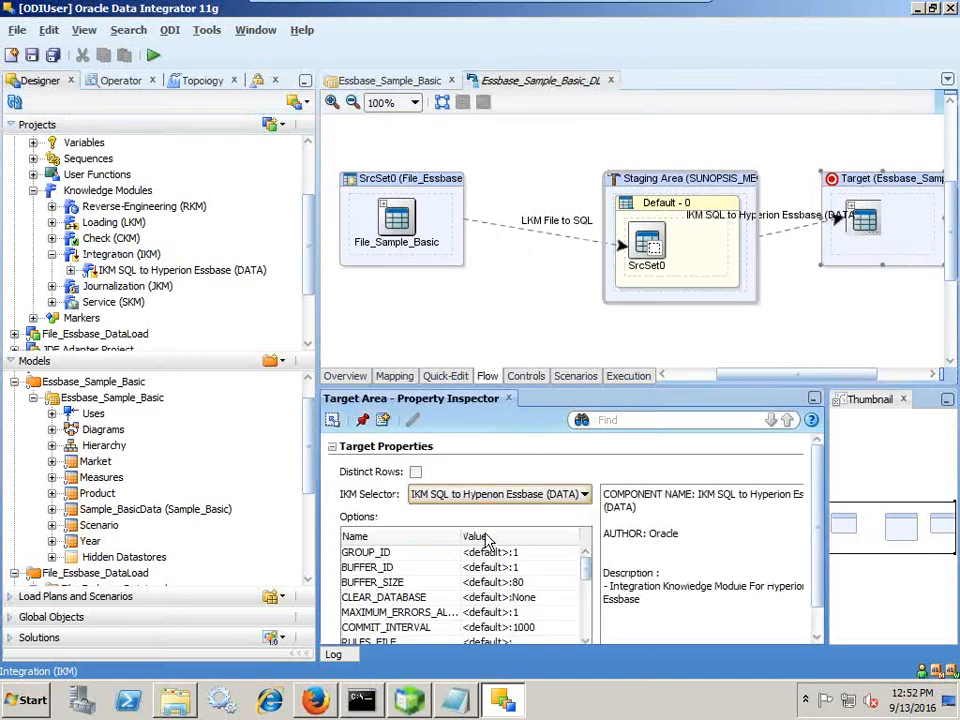
{"action": "left_click", "coordinate": [35, 57]}
Step: Move the staging area and target boxes closer to the source set in the flow diagram and display the target's properties
{"action": "left_click_drag", "start_coordinate": [688, 180], "coordinate": [603, 170]}
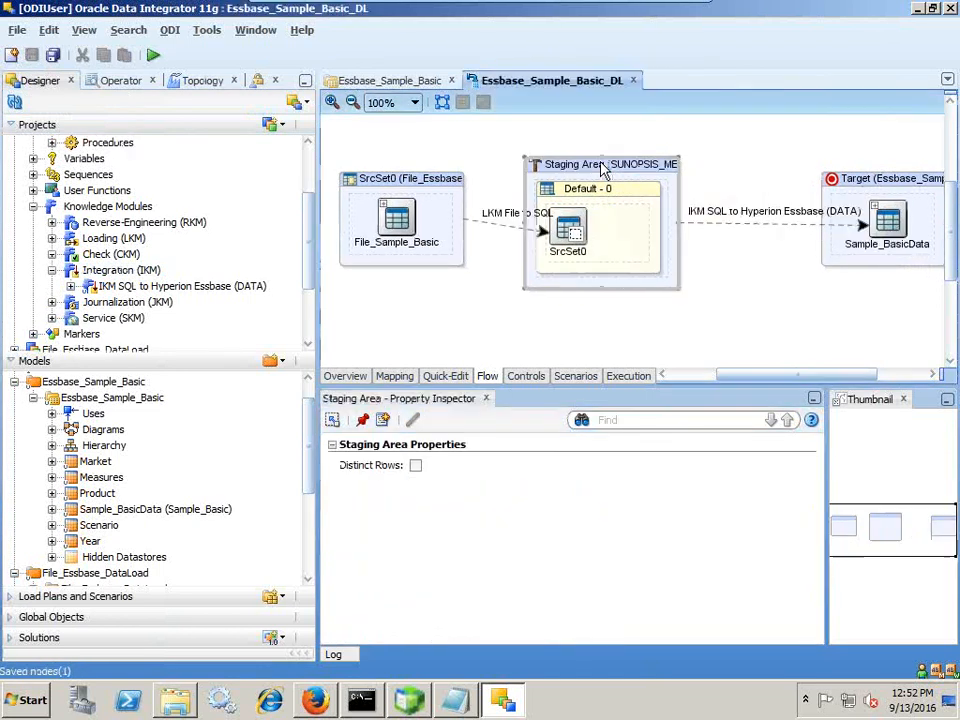
{"action": "left_click_drag", "start_coordinate": [859, 189], "coordinate": [788, 193]}
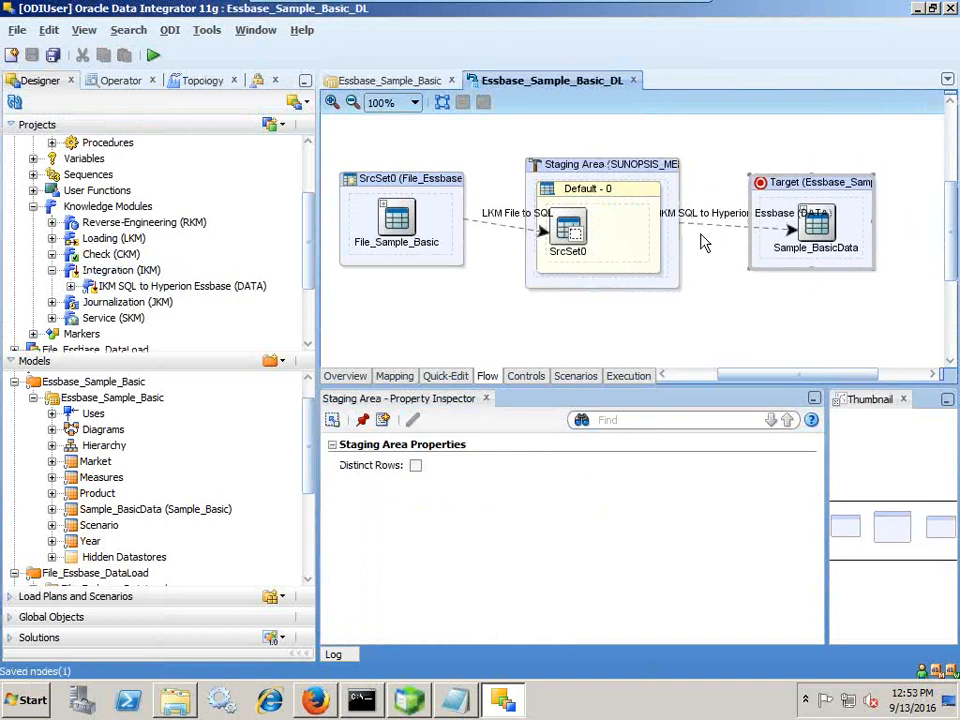
{"action": "left_click", "coordinate": [775, 222]}
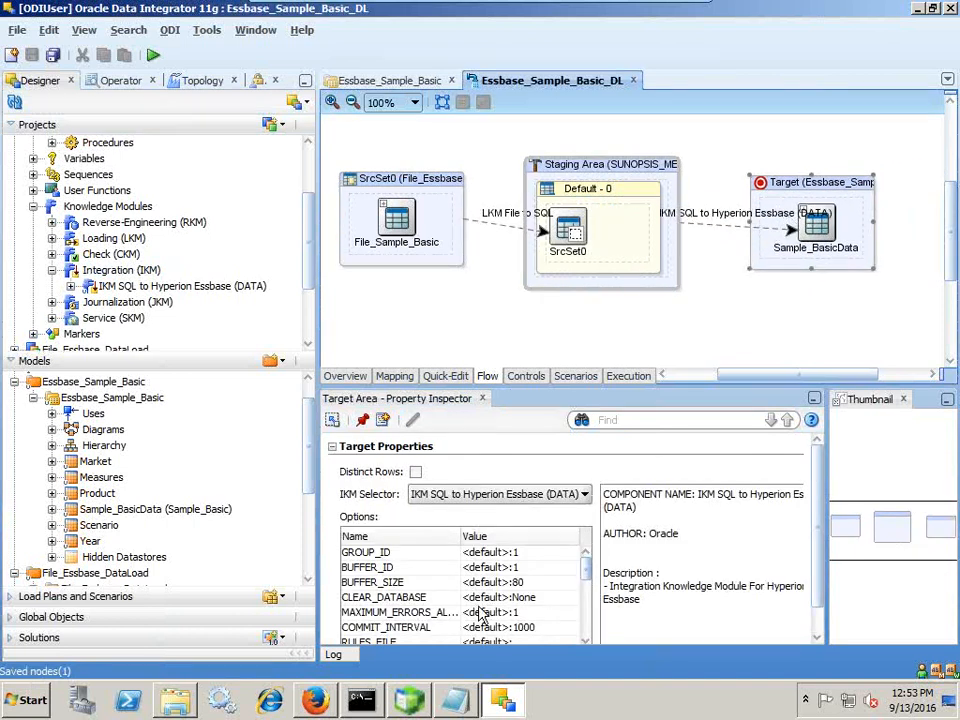
Step: Switch to Essbase Administration Services and clear all loaded data from the Sample application's Basic database
{"action": "left_click", "coordinate": [409, 699]}
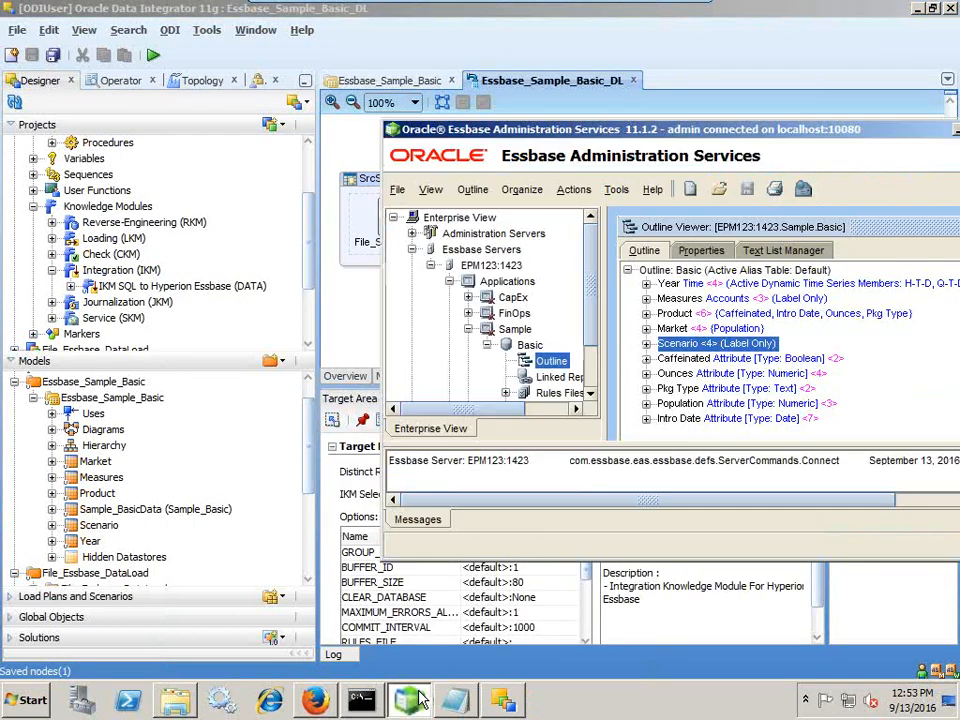
{"action": "double_click", "coordinate": [657, 140]}
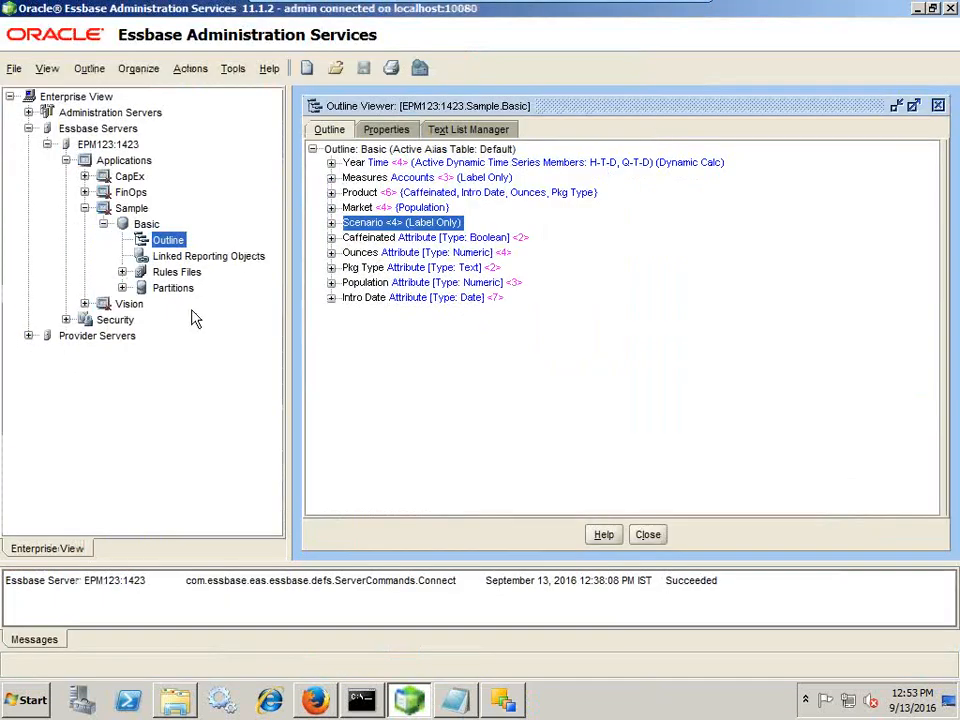
{"action": "right_click", "coordinate": [143, 225]}
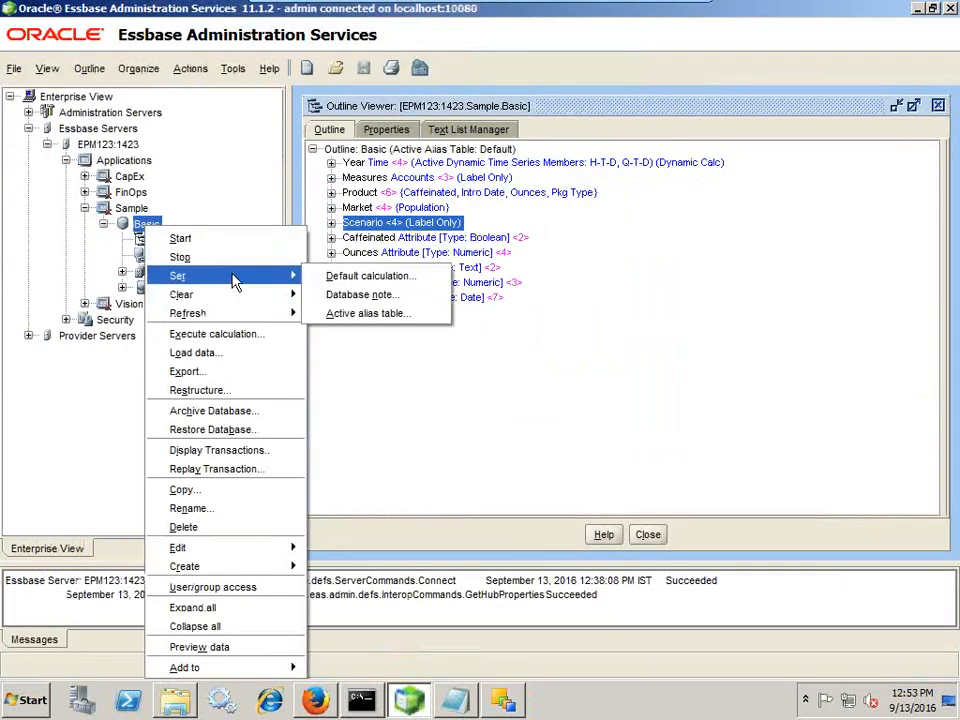
{"action": "mouse_move", "coordinate": [252, 303]}
{"action": "left_click", "coordinate": [340, 295]}
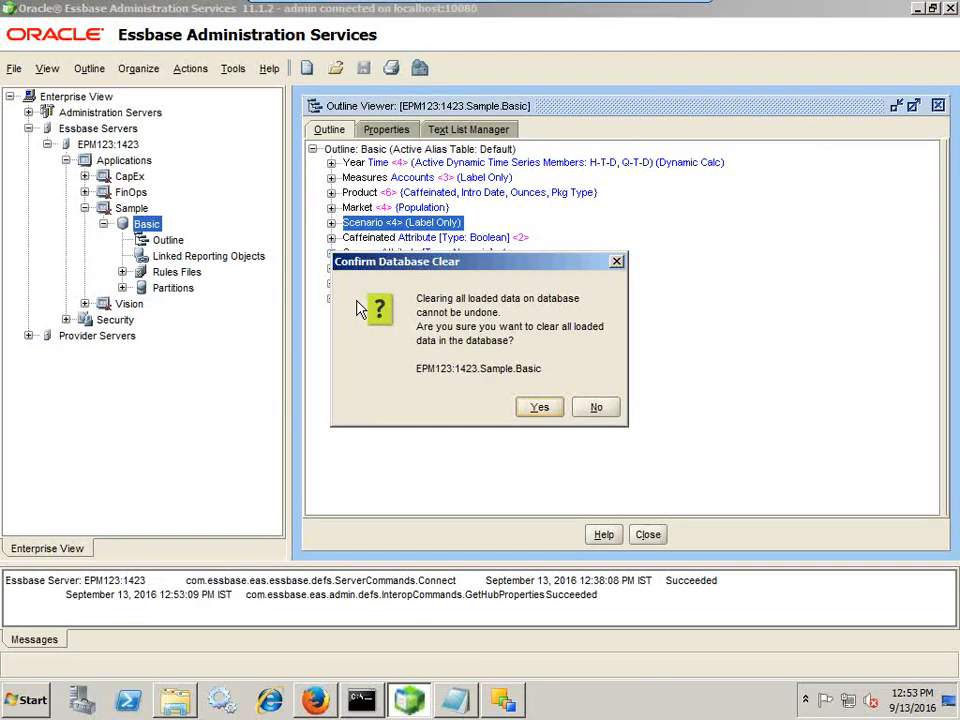
{"action": "left_click", "coordinate": [539, 408]}
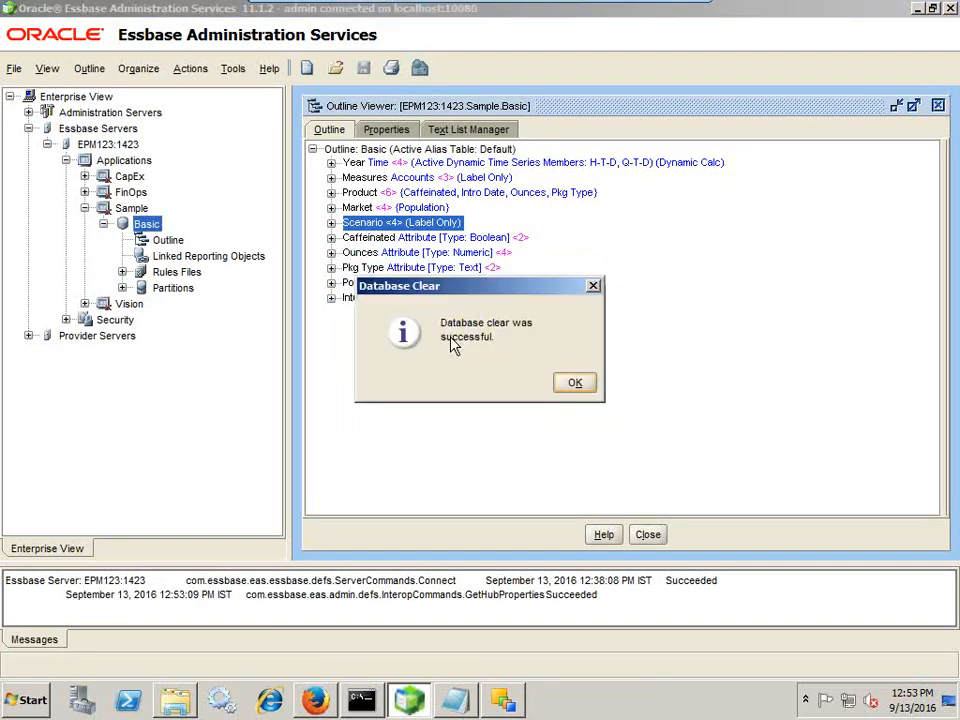
{"action": "left_click", "coordinate": [575, 384]}
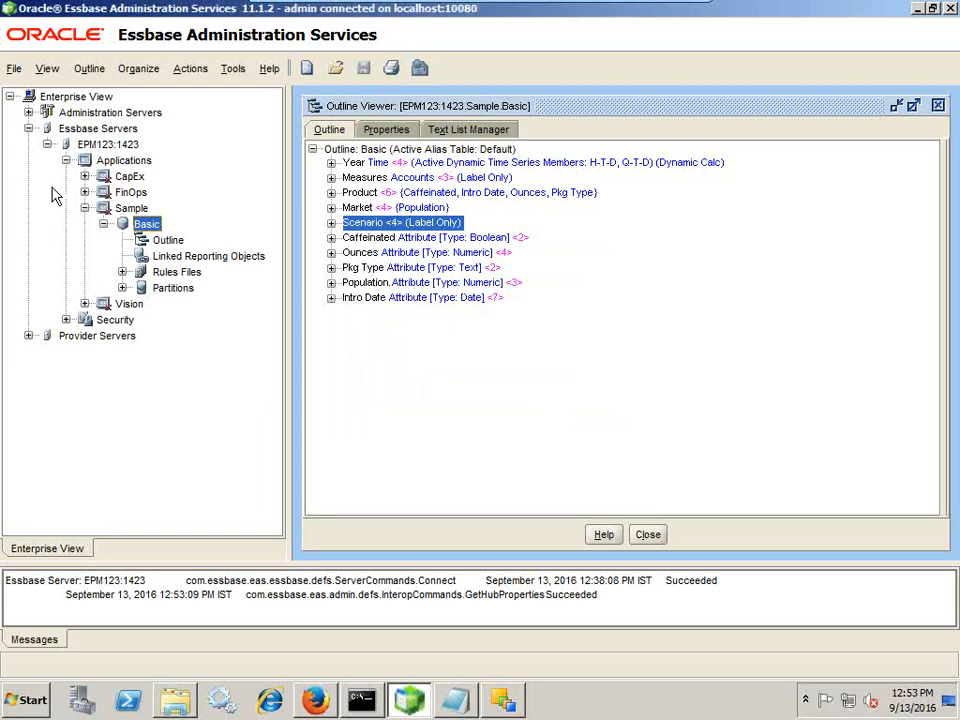
Step: Open and lock the Basic database's DataLoad rules file, and open Sample_Date1.txt in it as the data file
{"action": "left_click", "coordinate": [122, 272]}
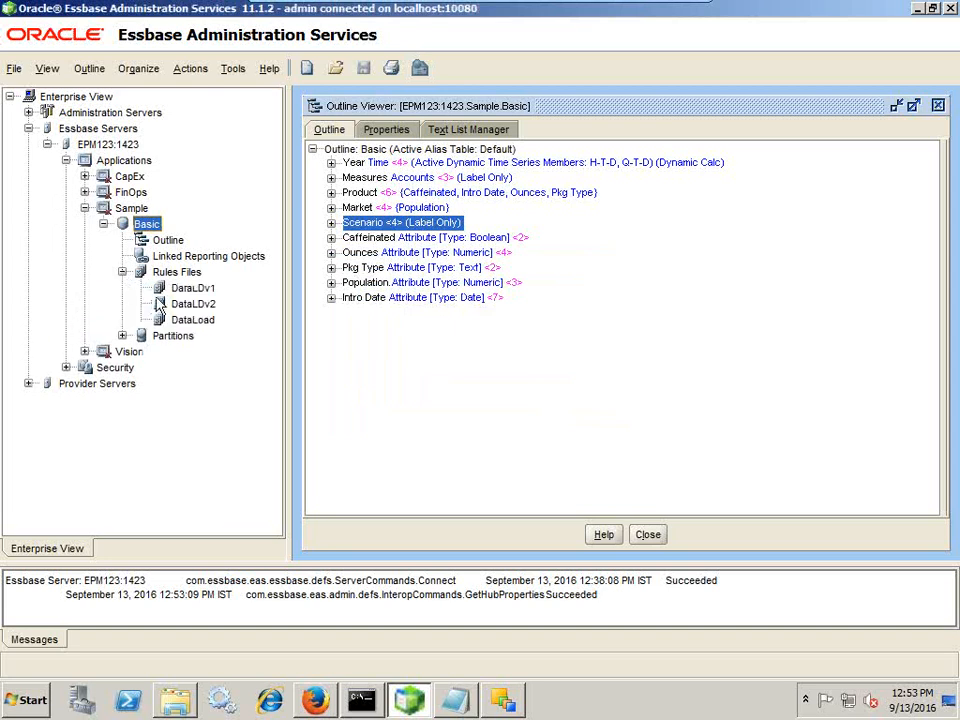
{"action": "double_click", "coordinate": [196, 321]}
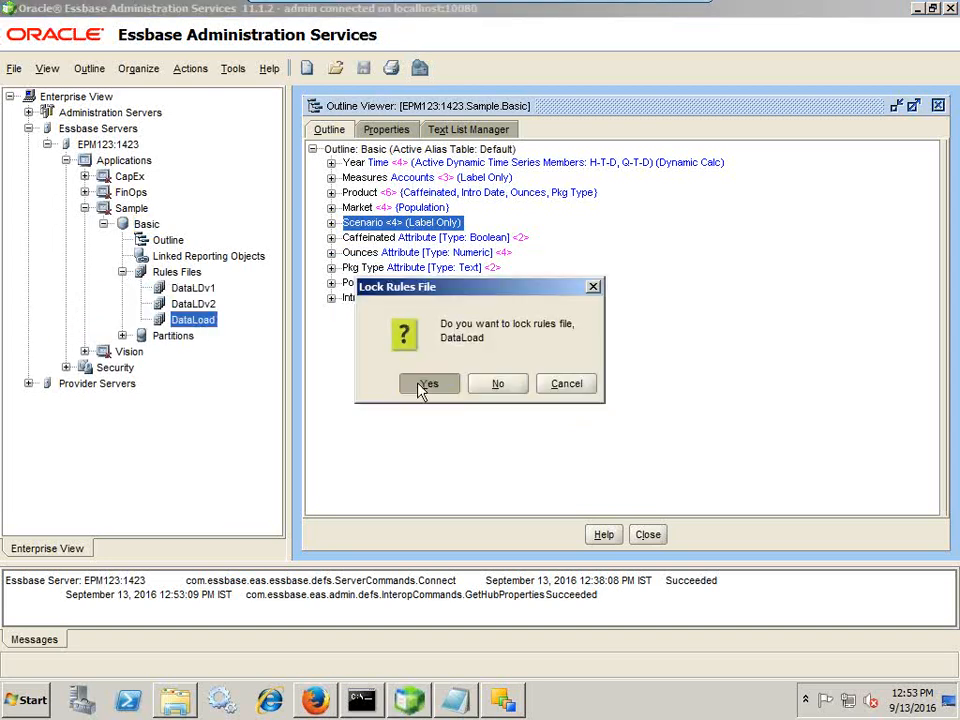
{"action": "left_click", "coordinate": [422, 388]}
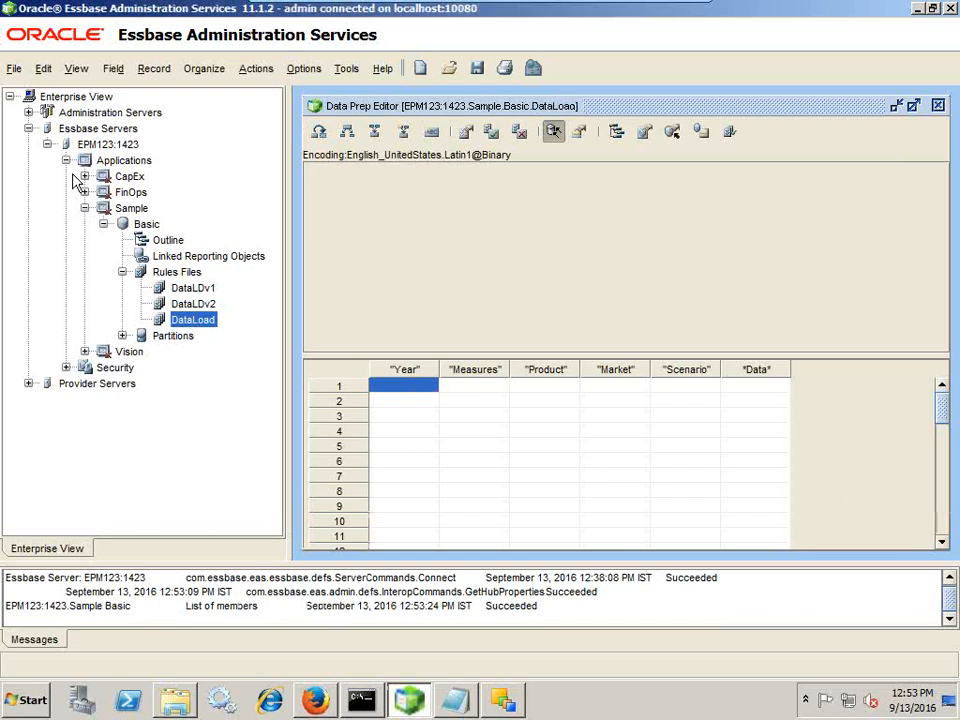
{"action": "left_click", "coordinate": [13, 67]}
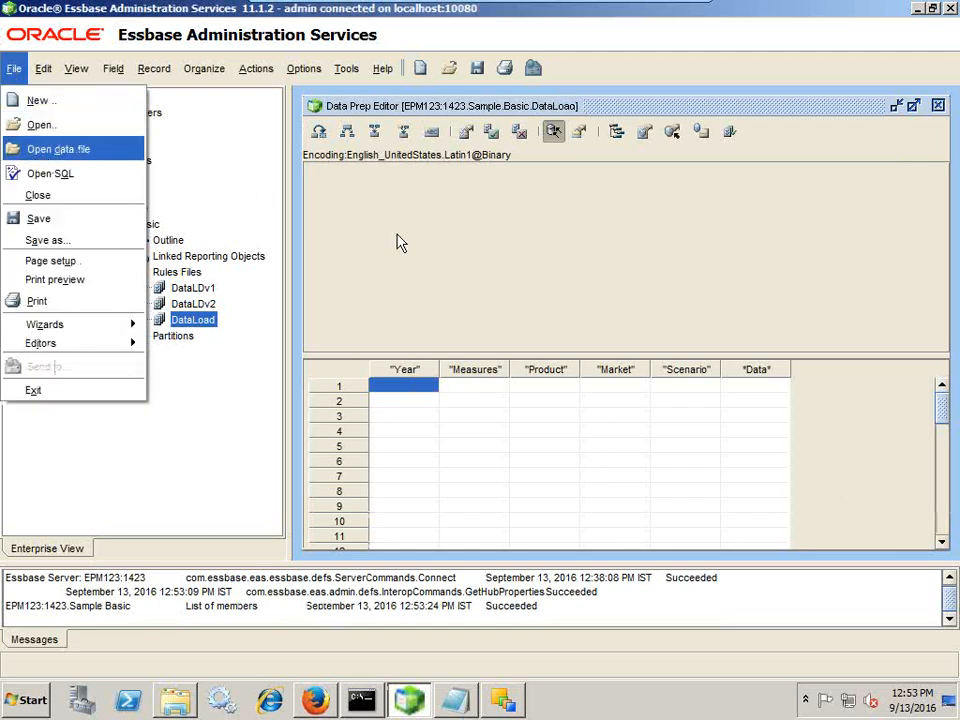
{"action": "key", "text": "Return"}
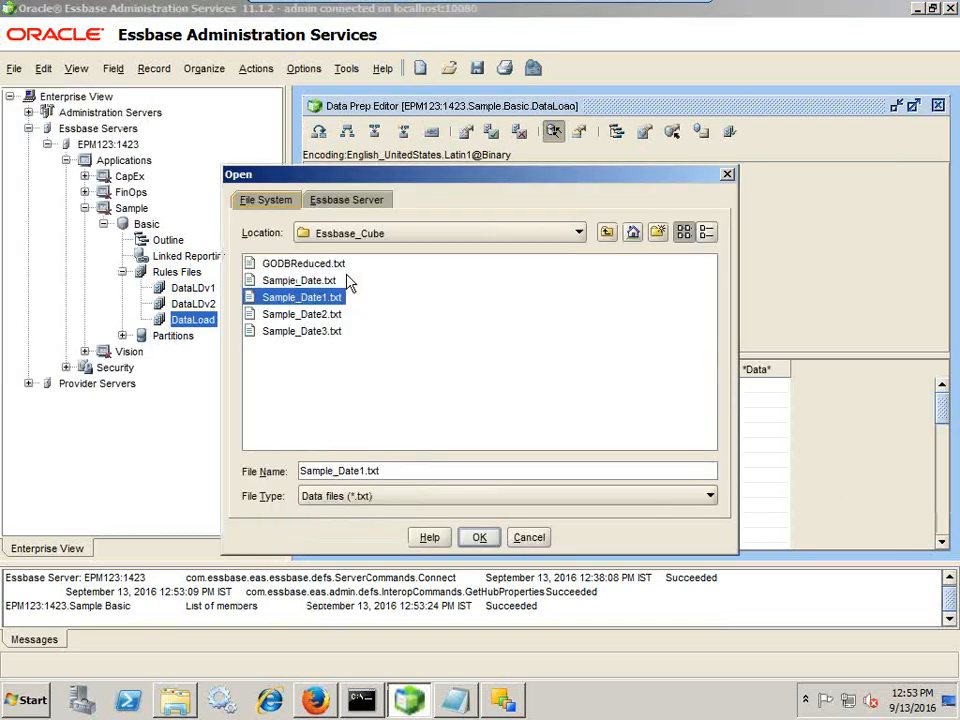
{"action": "left_click", "coordinate": [479, 537]}
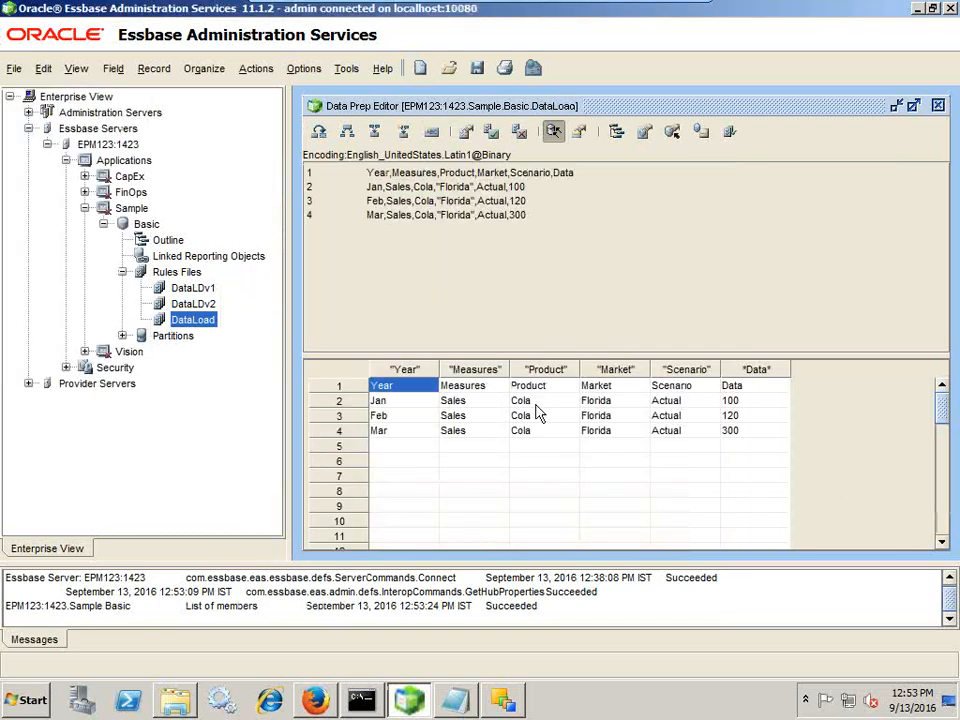
Step: Set the number of header lines to skip to 1 in the rules file's data source properties and save the rules file
{"action": "left_click", "coordinate": [643, 132]}
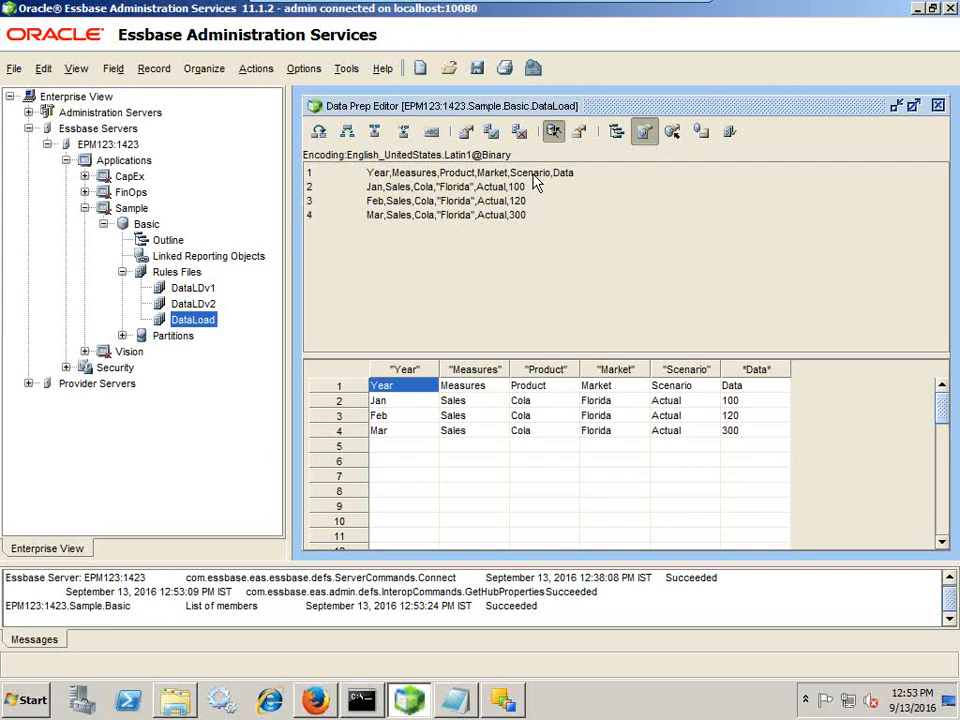
{"action": "left_click", "coordinate": [397, 163]}
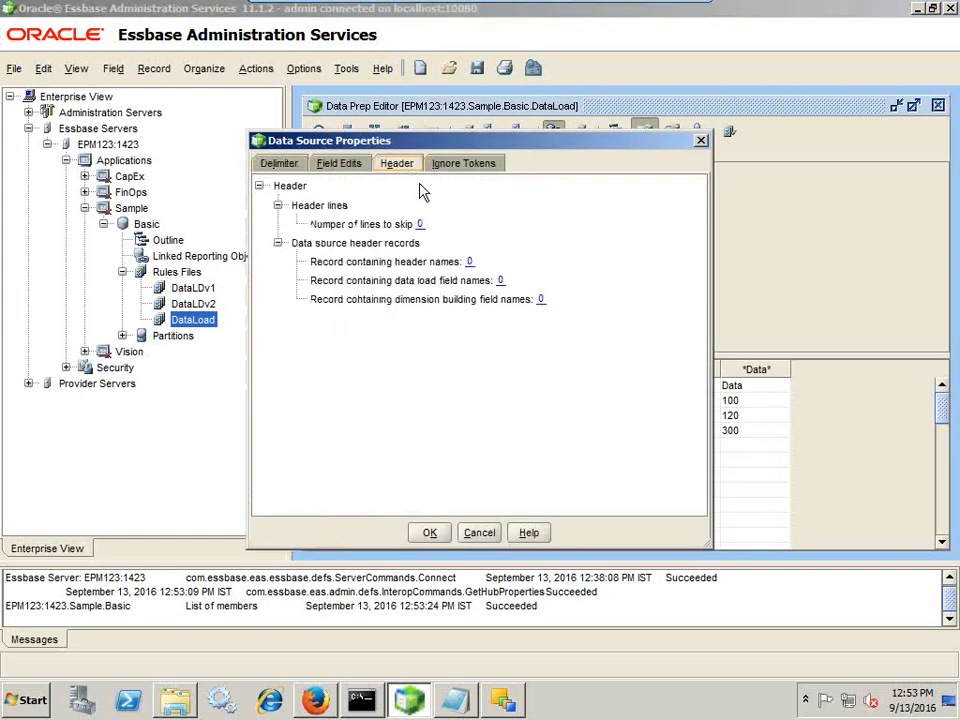
{"action": "left_click", "coordinate": [421, 224]}
{"action": "type", "text": "1"}
{"action": "left_click", "coordinate": [429, 532]}
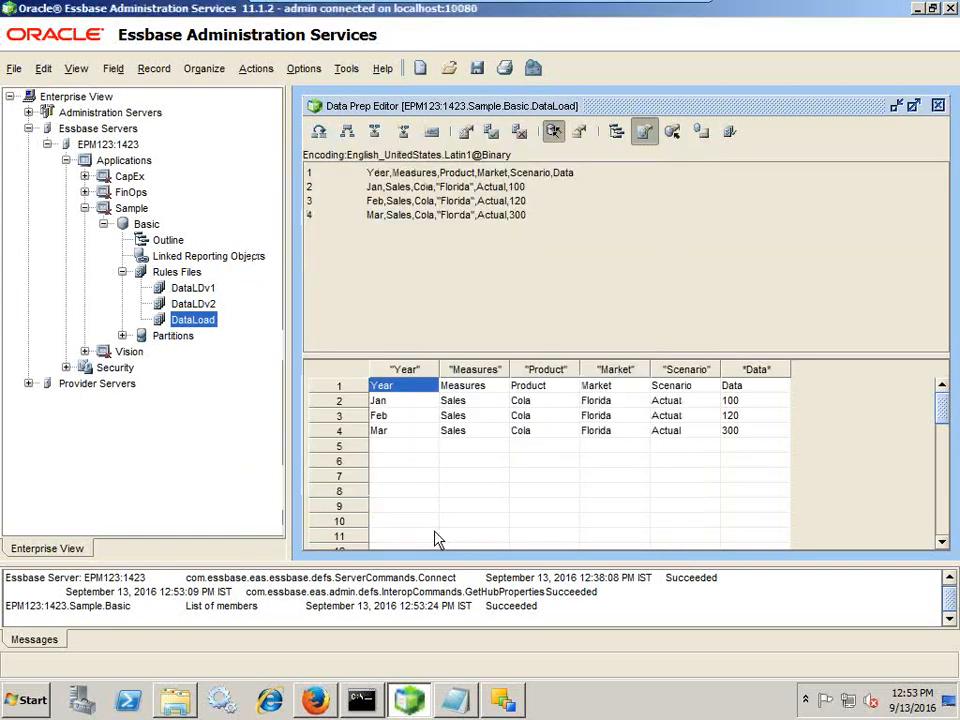
{"action": "left_click", "coordinate": [477, 69]}
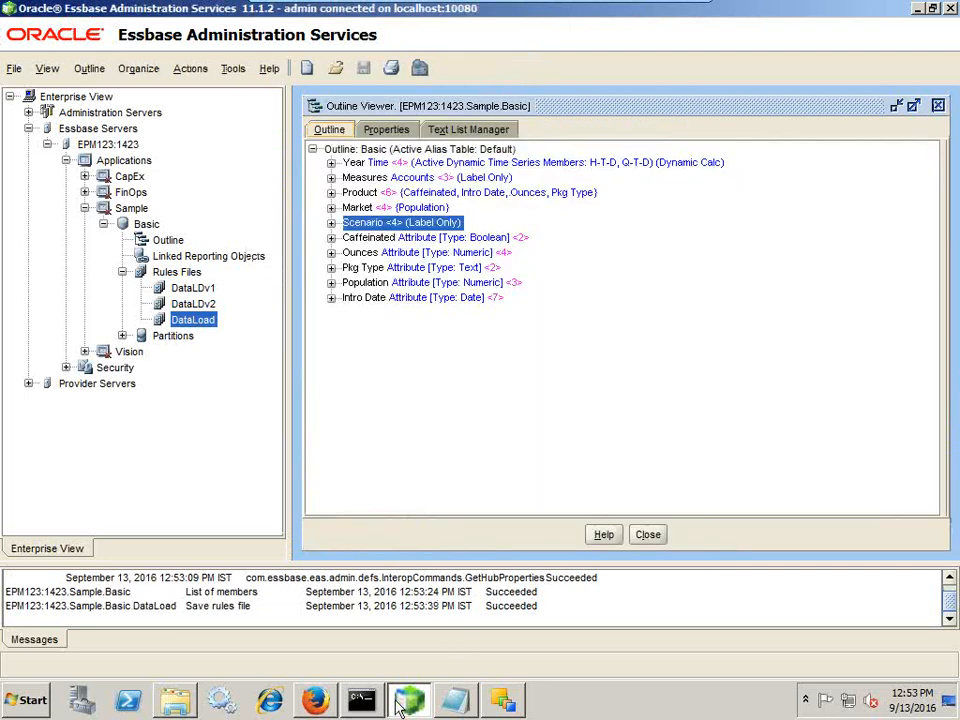
Step: Start a data load for the Basic database with Sample_Date1.txt from the Essbase_Cube folder as the data file
{"action": "left_click", "coordinate": [150, 225]}
{"action": "right_click", "coordinate": [150, 225]}
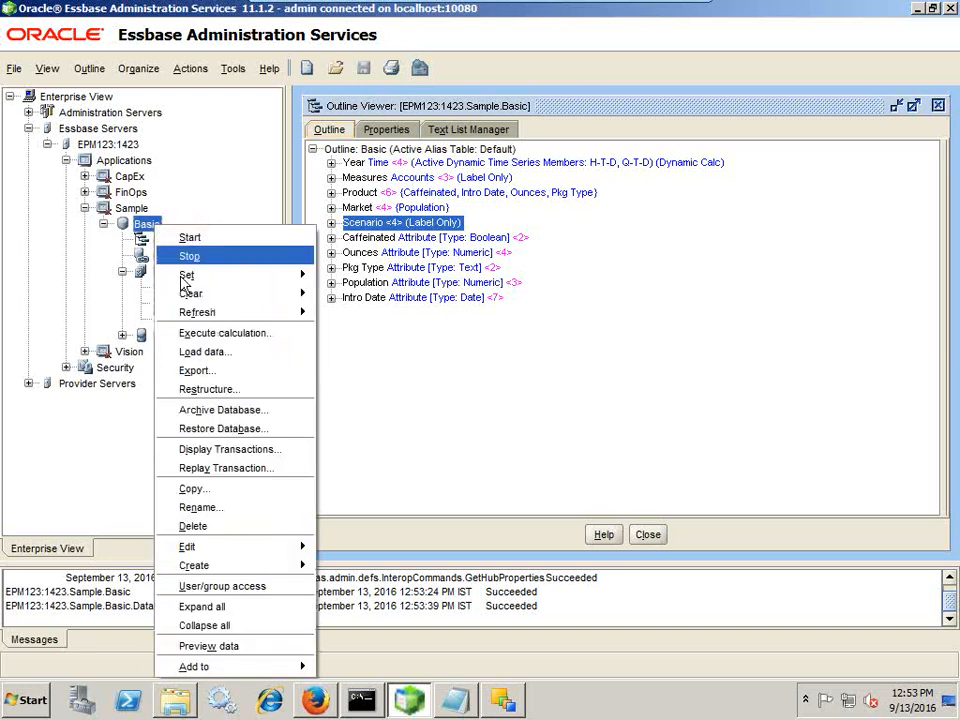
{"action": "left_click", "coordinate": [200, 354]}
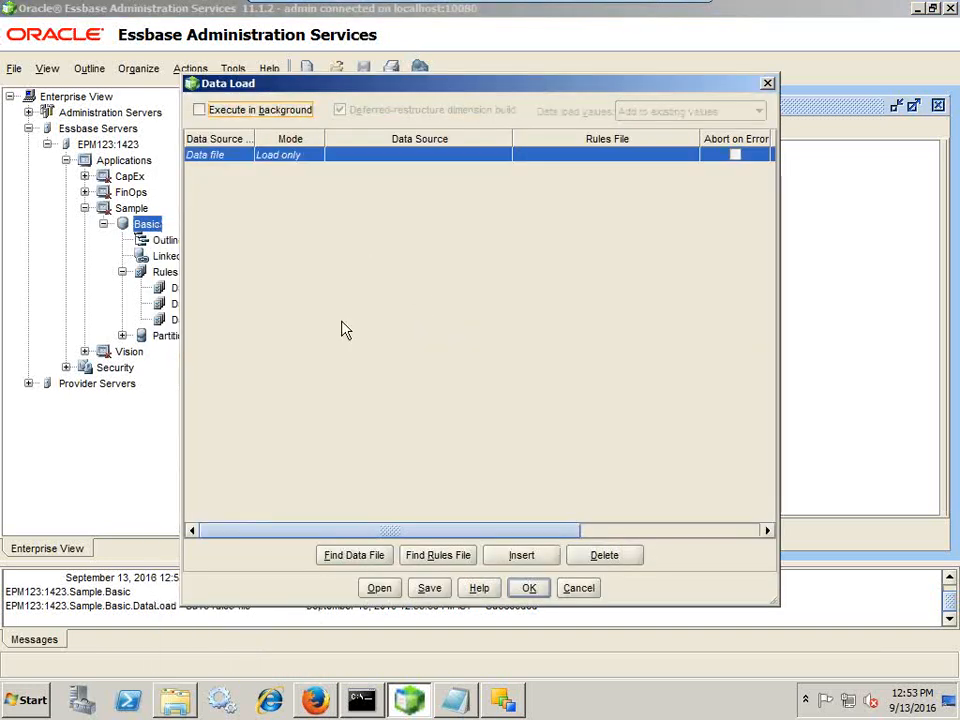
{"action": "left_click", "coordinate": [350, 552]}
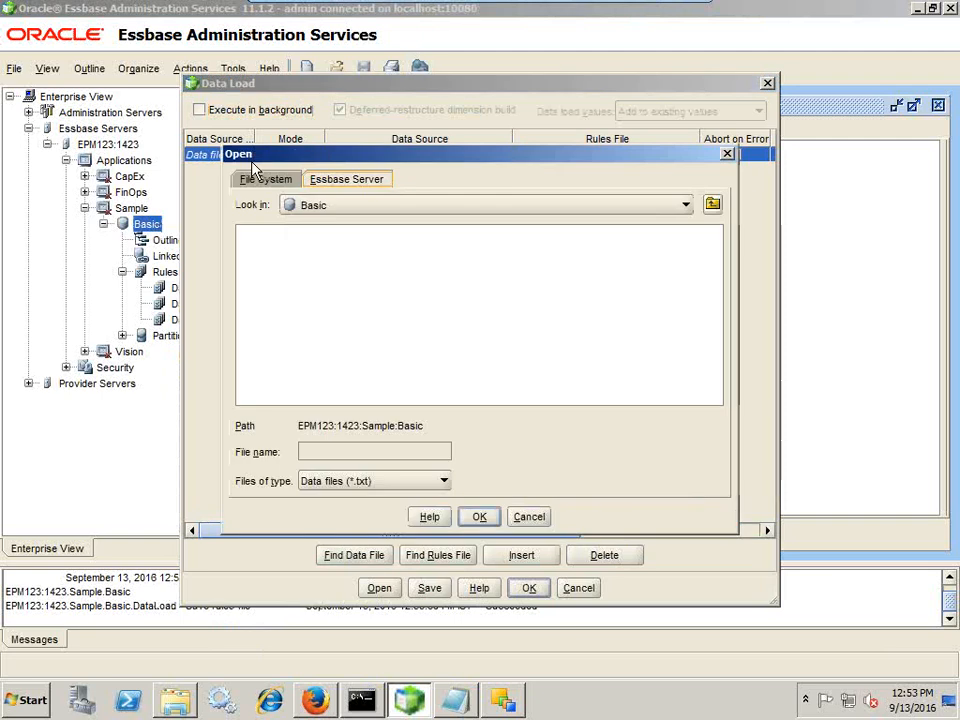
{"action": "left_click", "coordinate": [262, 180]}
{"action": "left_click", "coordinate": [300, 274]}
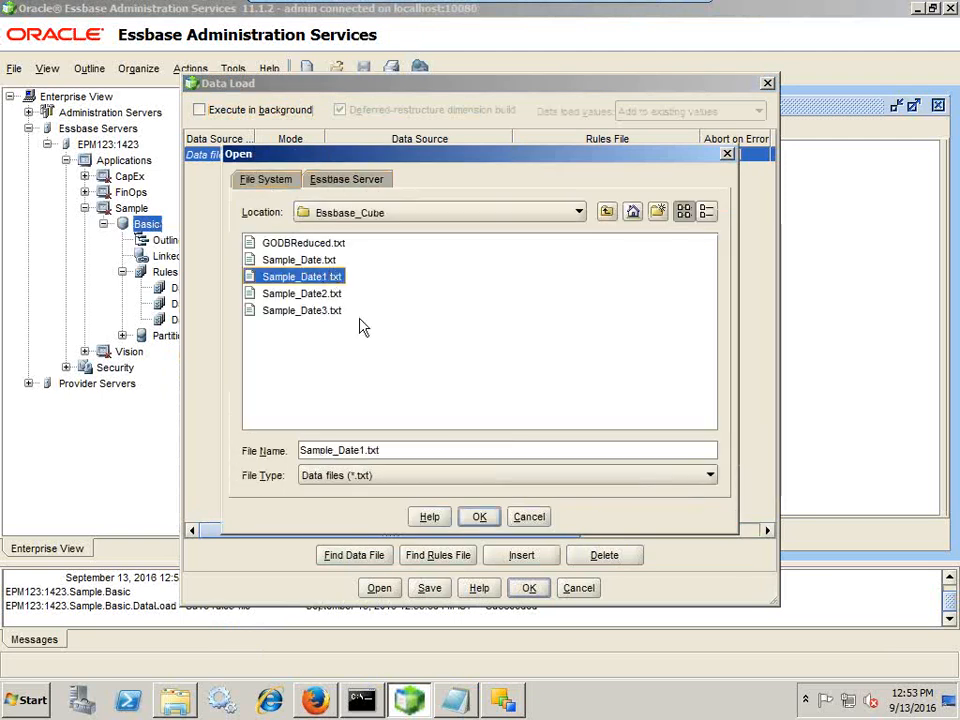
{"action": "left_click", "coordinate": [468, 516]}
Step: Use DataLoad.rul from the Essbase server as the rules file, run the data load and close the results
{"action": "left_click", "coordinate": [440, 555]}
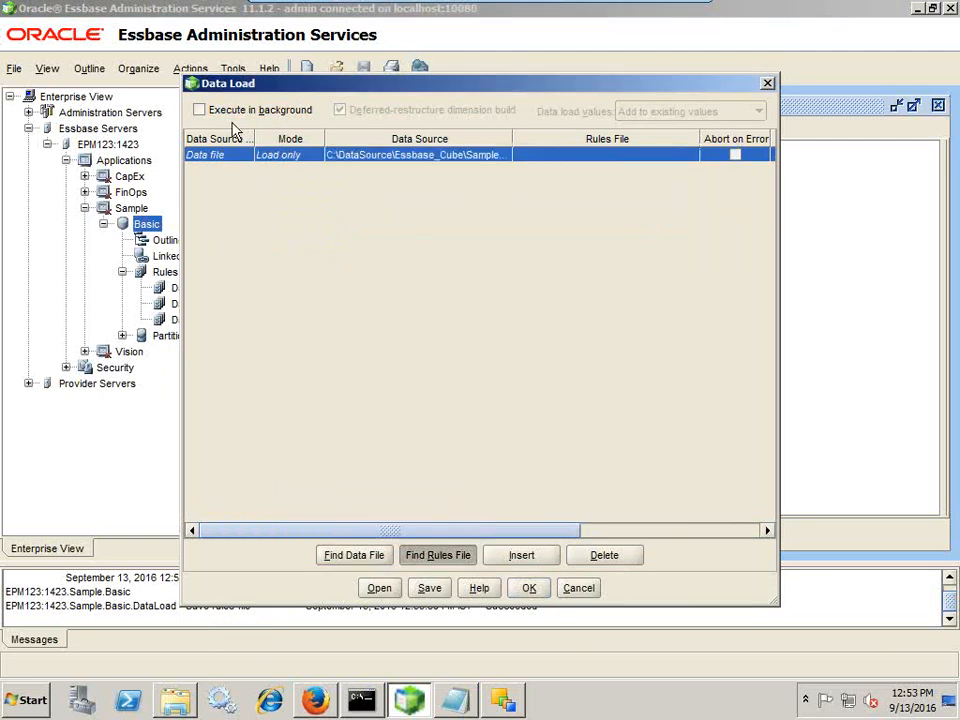
{"action": "left_click", "coordinate": [285, 264]}
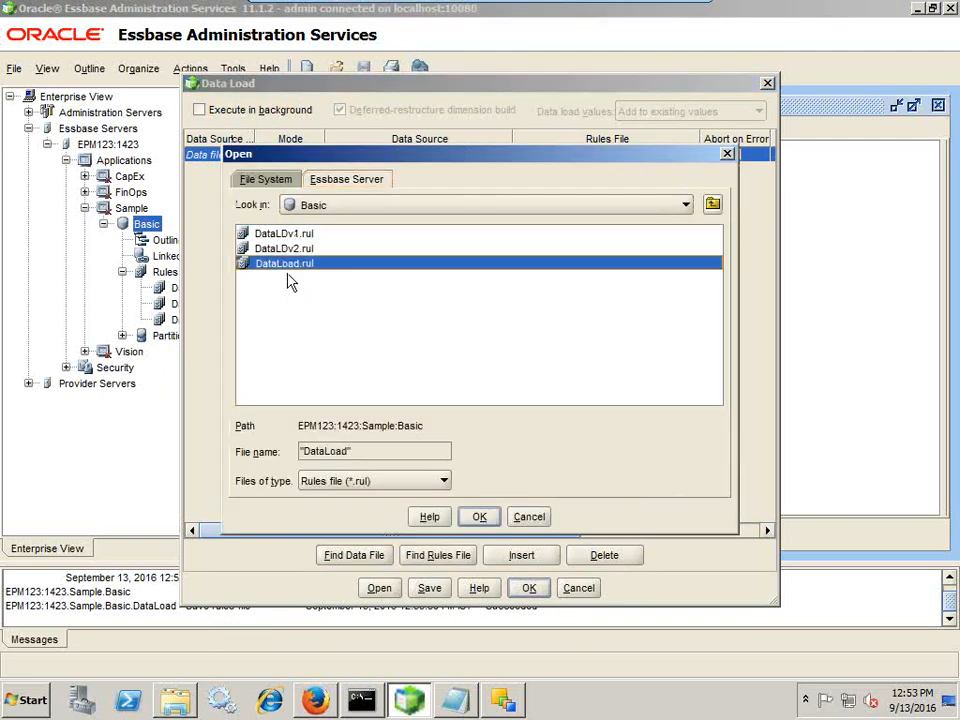
{"action": "left_click", "coordinate": [472, 517]}
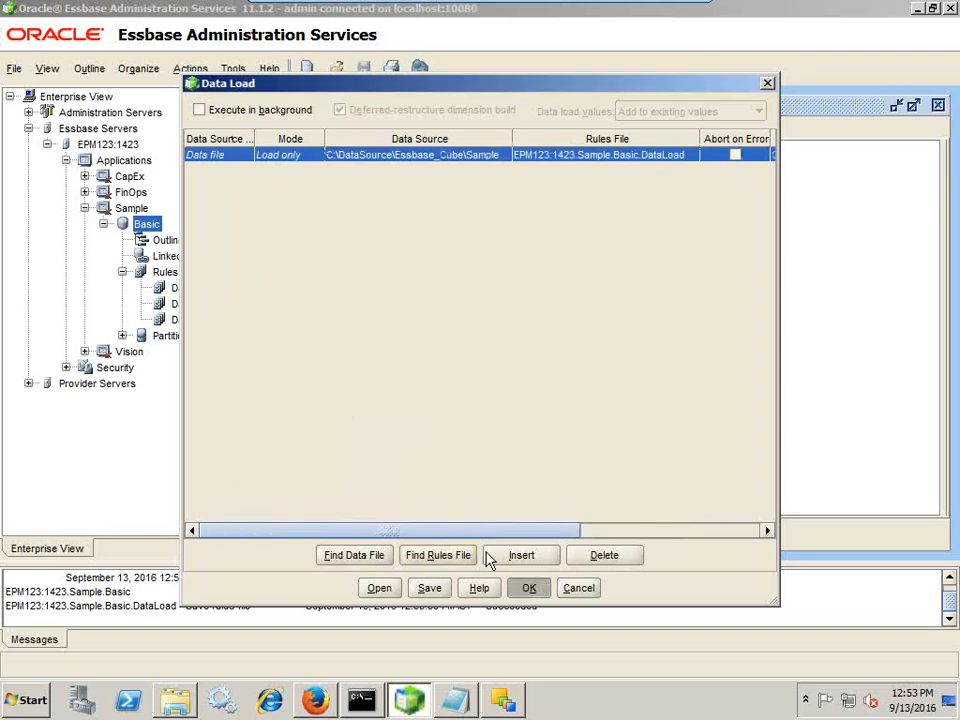
{"action": "left_click", "coordinate": [525, 590]}
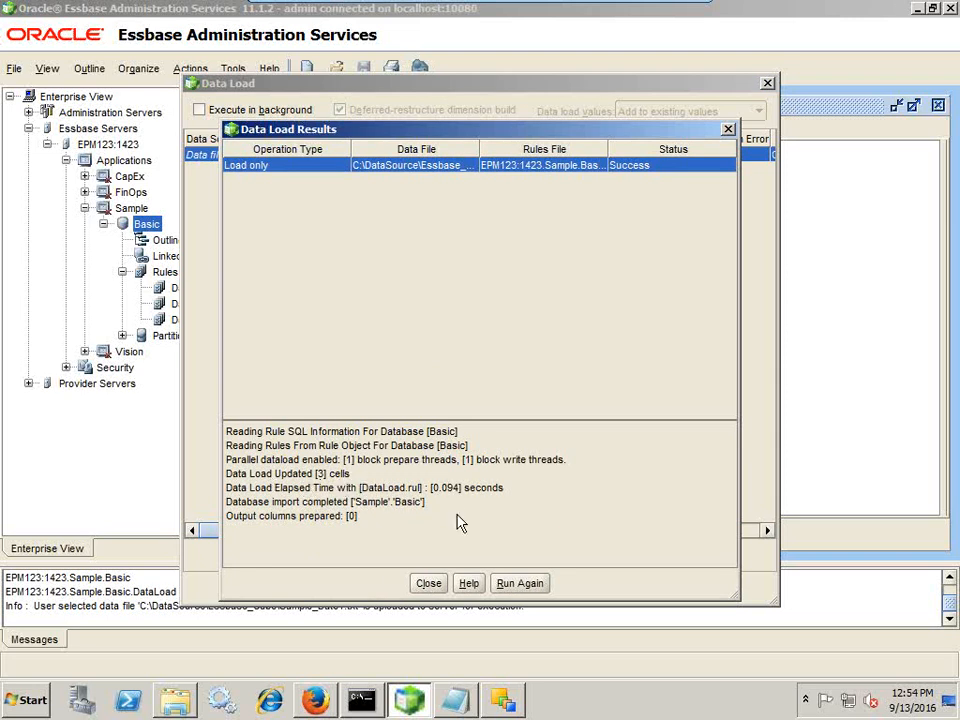
{"action": "left_click", "coordinate": [428, 583]}
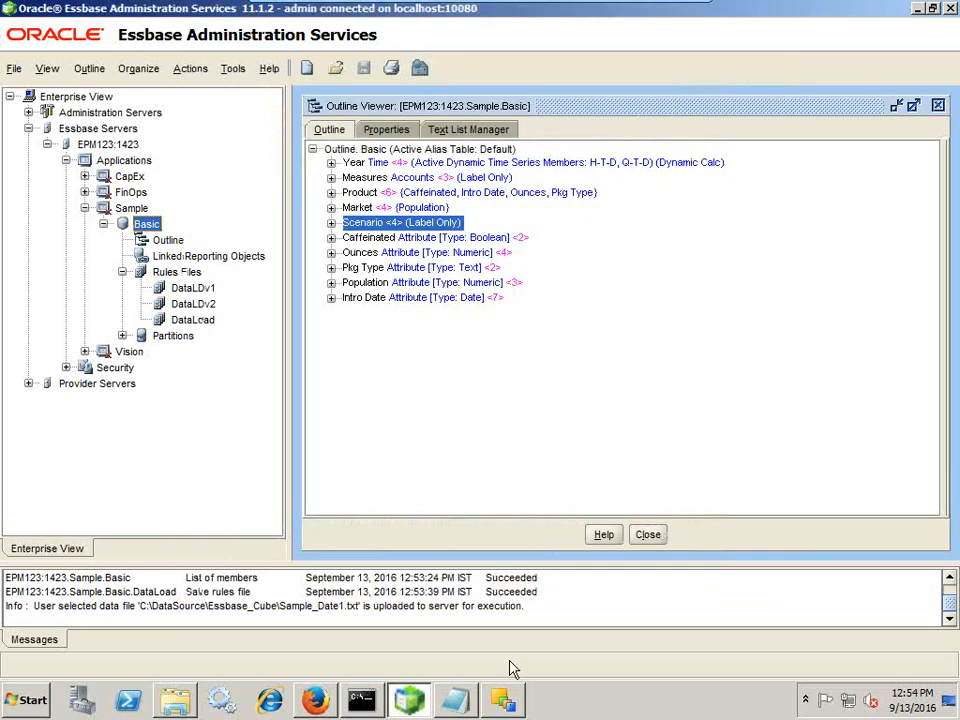
Step: Preview the Basic database's data, bring up the Sample_Date1 source file for comparison, and drill Year down to only Jan, Feb and Mar
{"action": "right_click", "coordinate": [153, 228]}
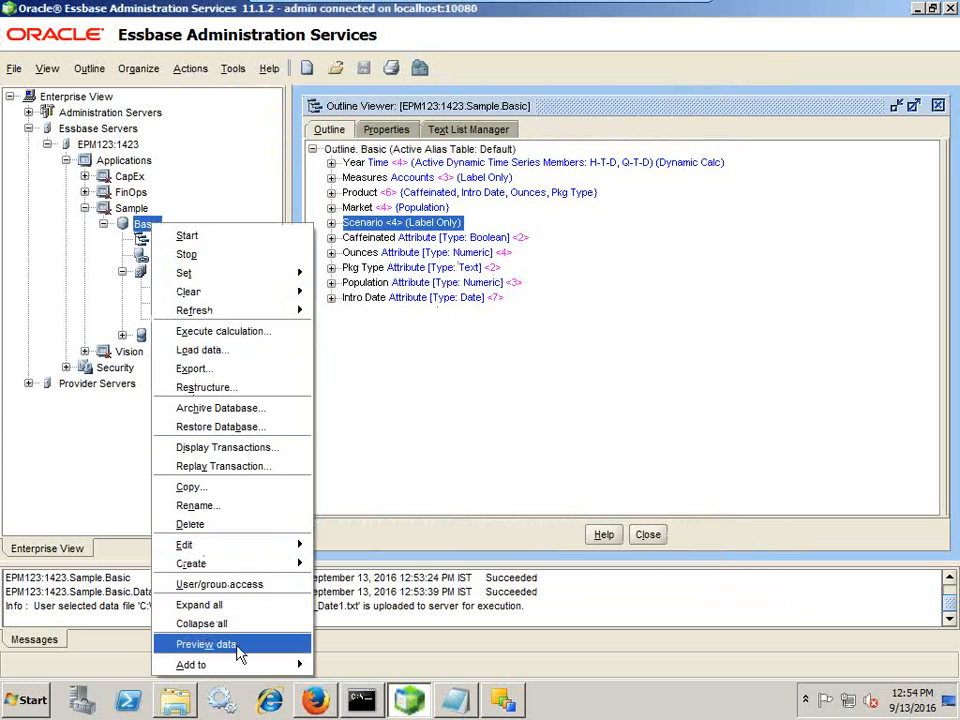
{"action": "left_click", "coordinate": [452, 703]}
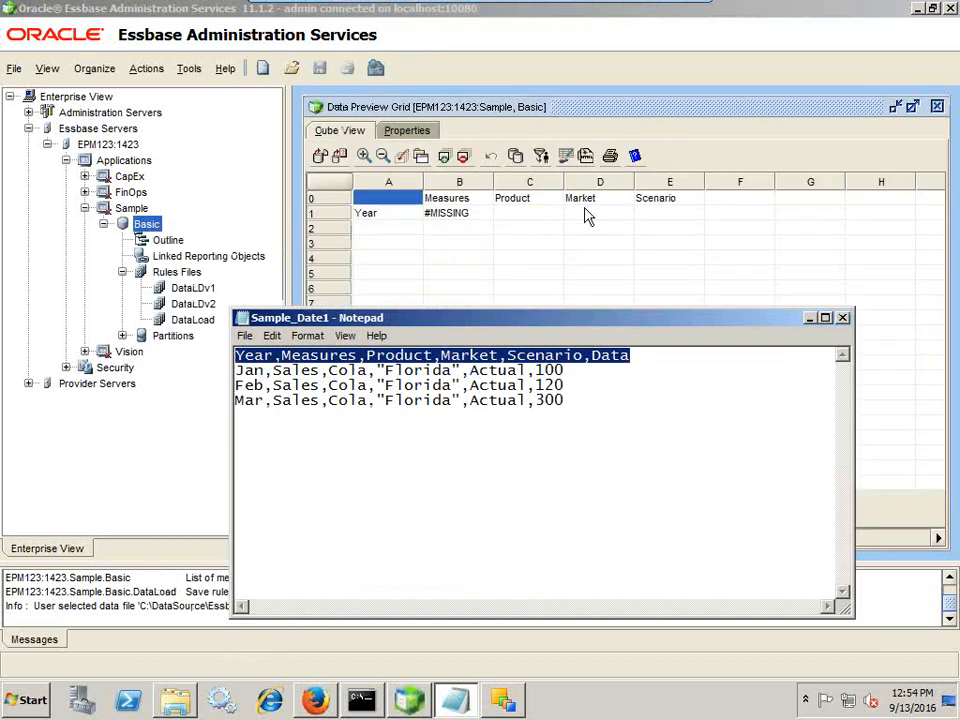
{"action": "left_click", "coordinate": [397, 216]}
{"action": "double_click", "coordinate": [397, 216]}
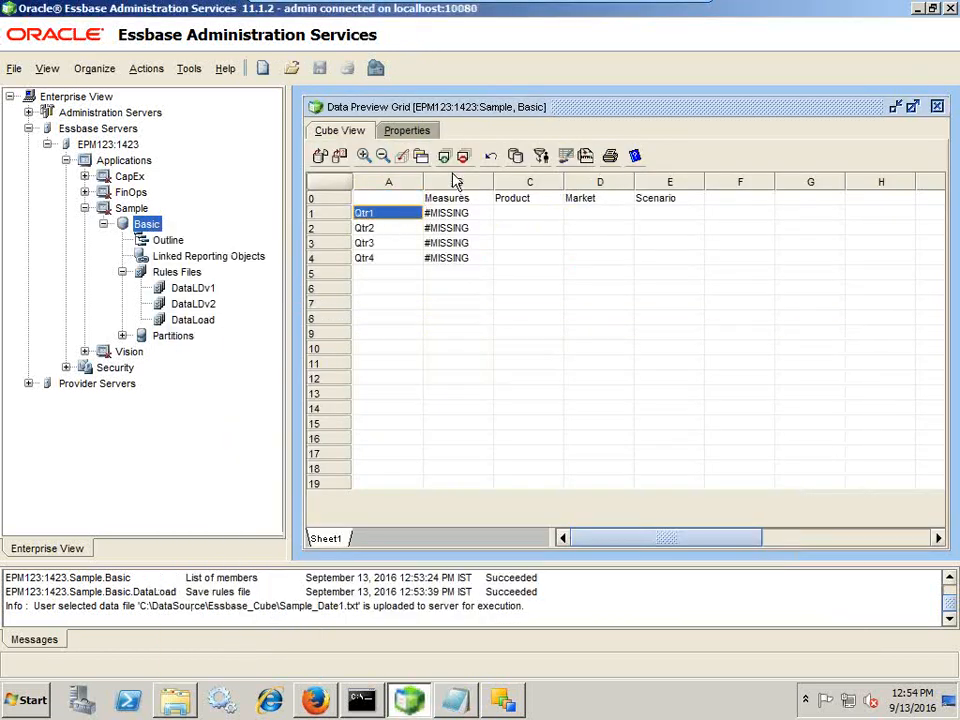
{"action": "left_click", "coordinate": [443, 157]}
Step: Drill the Measures dimension down through Margin in the preview grid and keep only the Sales rows
{"action": "left_click", "coordinate": [460, 200]}
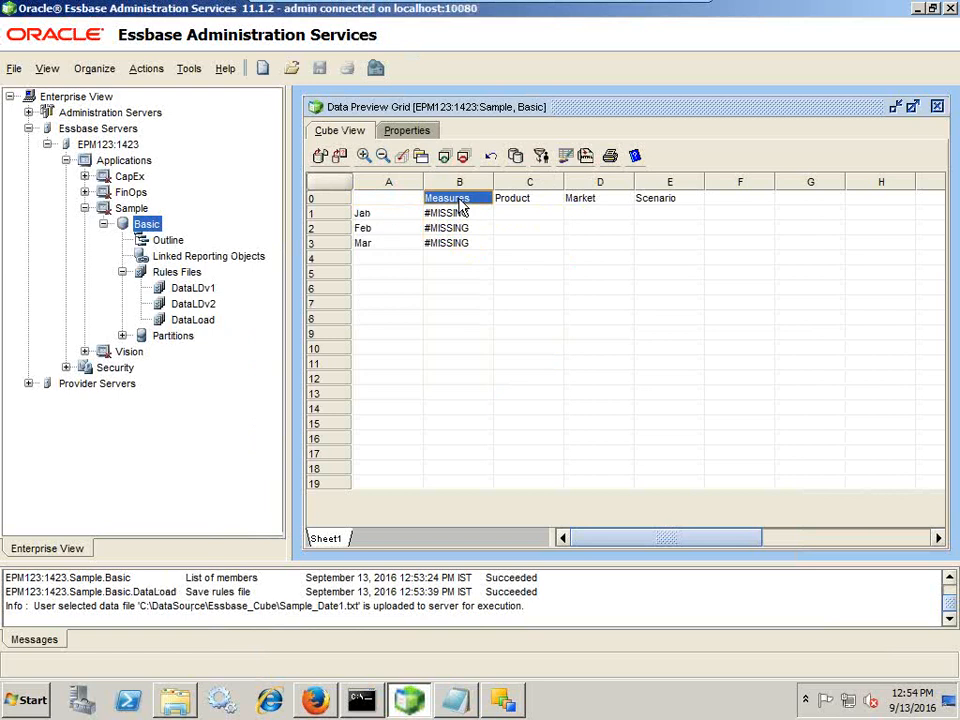
{"action": "double_click", "coordinate": [460, 205]}
{"action": "double_click", "coordinate": [366, 214]}
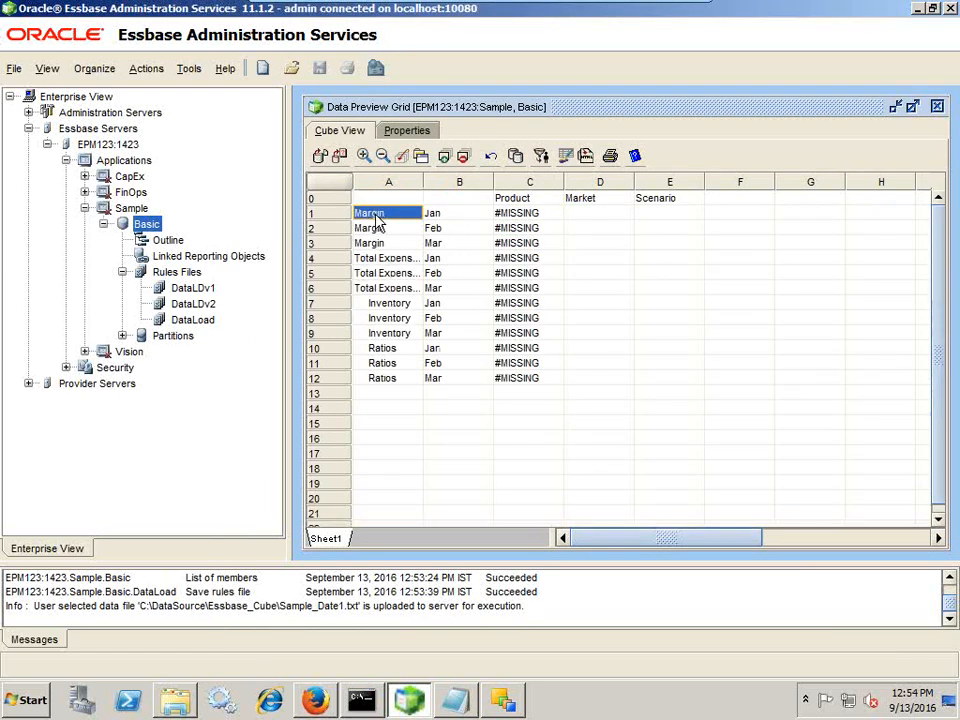
{"action": "double_click", "coordinate": [366, 214]}
{"action": "left_click", "coordinate": [444, 156]}
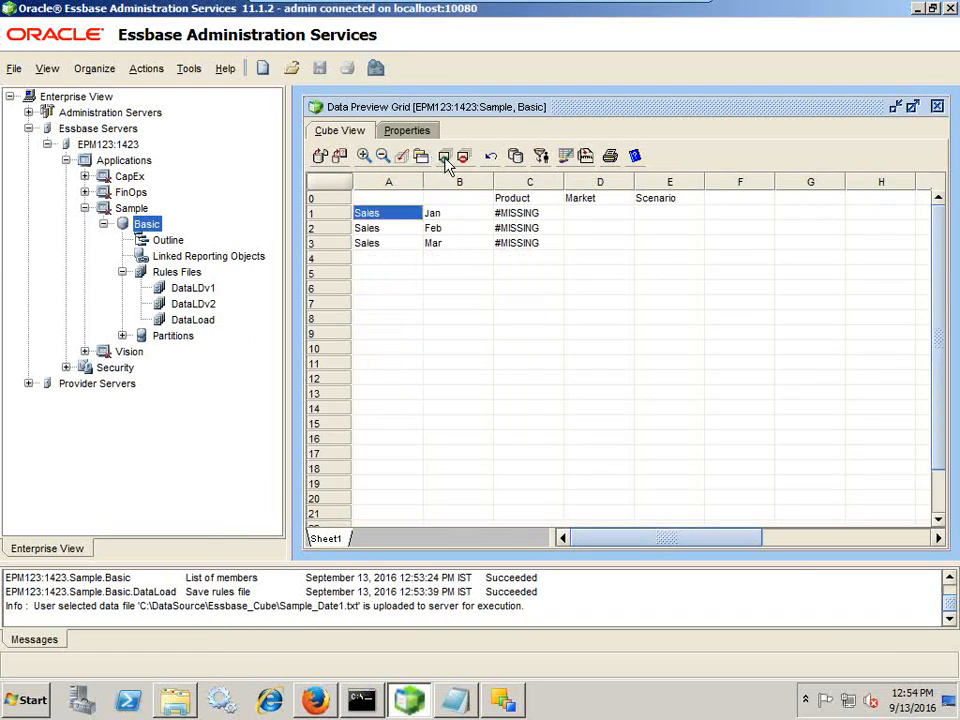
Step: Drill the Product dimension down to 100-10 in the preview grid and keep only the 100-10 rows
{"action": "double_click", "coordinate": [505, 200]}
{"action": "double_click", "coordinate": [389, 259]}
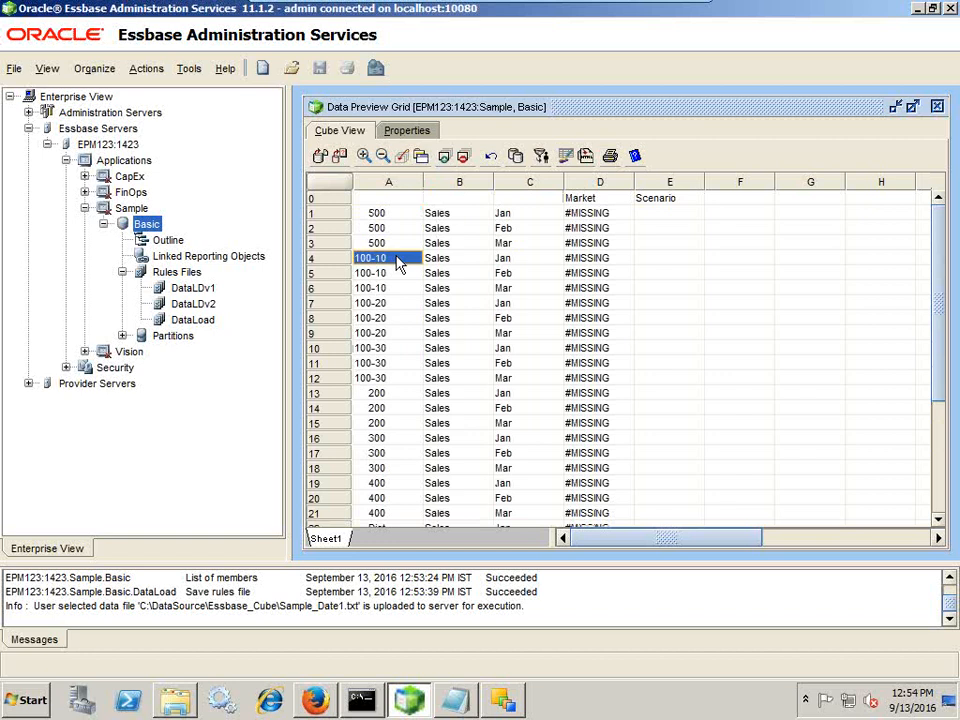
{"action": "left_click", "coordinate": [444, 156]}
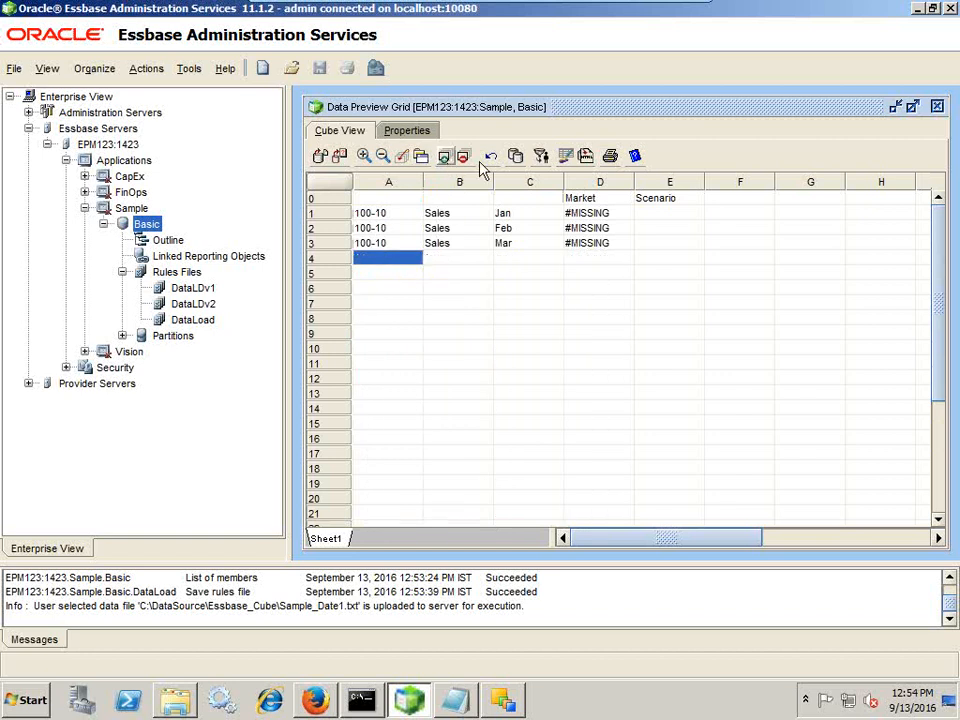
Step: Drill the Market dimension down through East in the preview grid and keep only the Florida rows
{"action": "double_click", "coordinate": [588, 198]}
{"action": "left_click", "coordinate": [388, 216]}
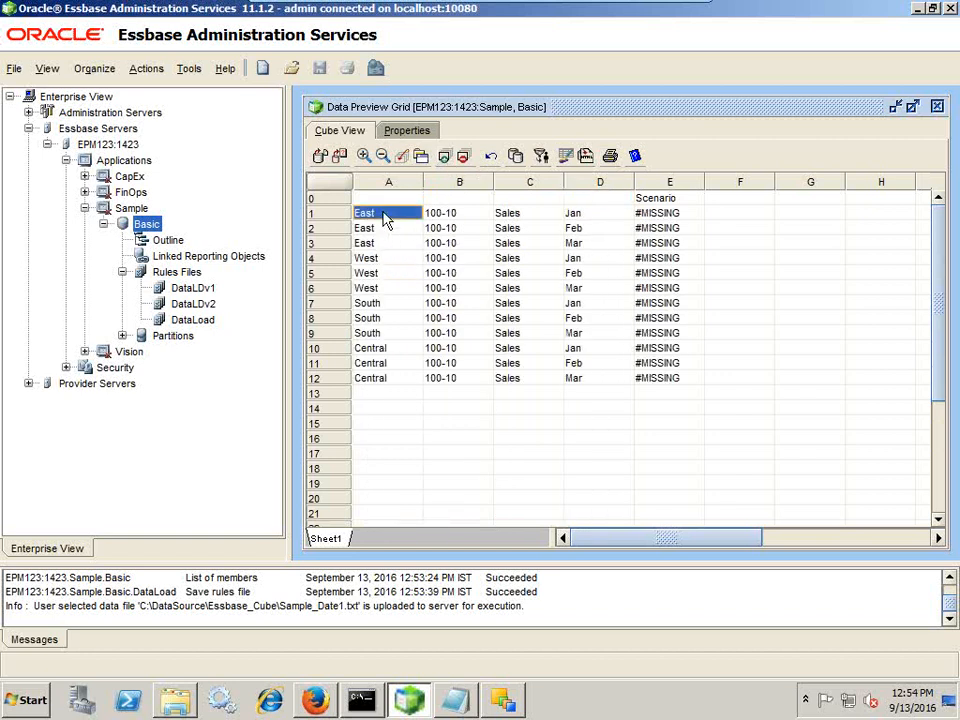
{"action": "double_click", "coordinate": [388, 216]}
{"action": "left_click", "coordinate": [382, 303]}
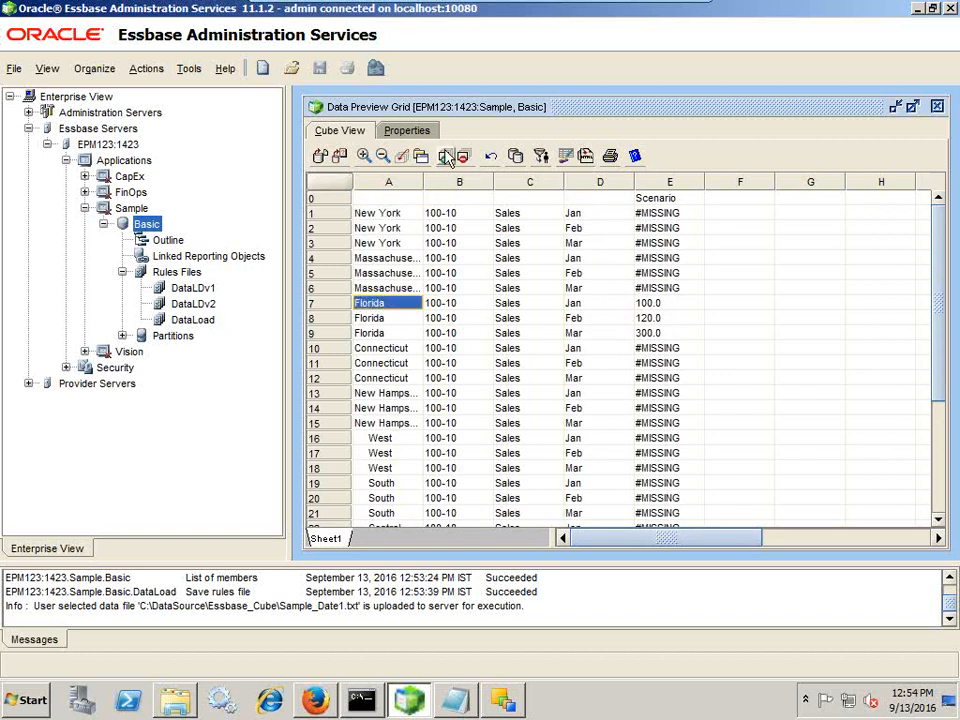
{"action": "left_click", "coordinate": [447, 157]}
Step: Drill the Scenario dimension down, keep only the Actual column, and bring up the Sample_Date1 source file for comparison
{"action": "double_click", "coordinate": [660, 200]}
{"action": "left_click", "coordinate": [655, 199]}
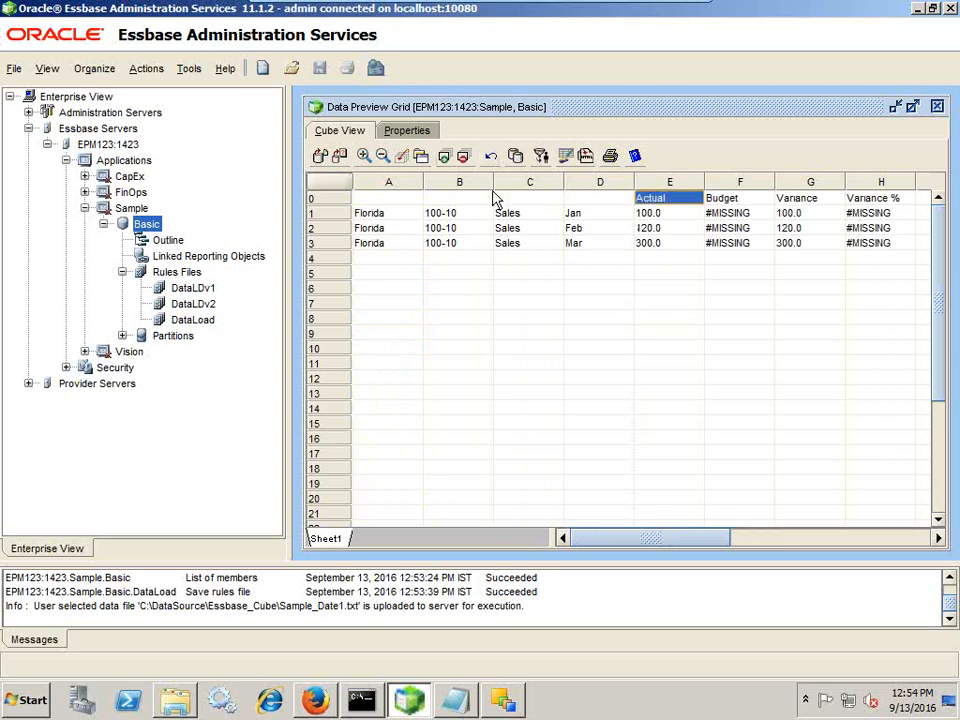
{"action": "left_click", "coordinate": [445, 157]}
{"action": "key", "text": "alt+Tab"}
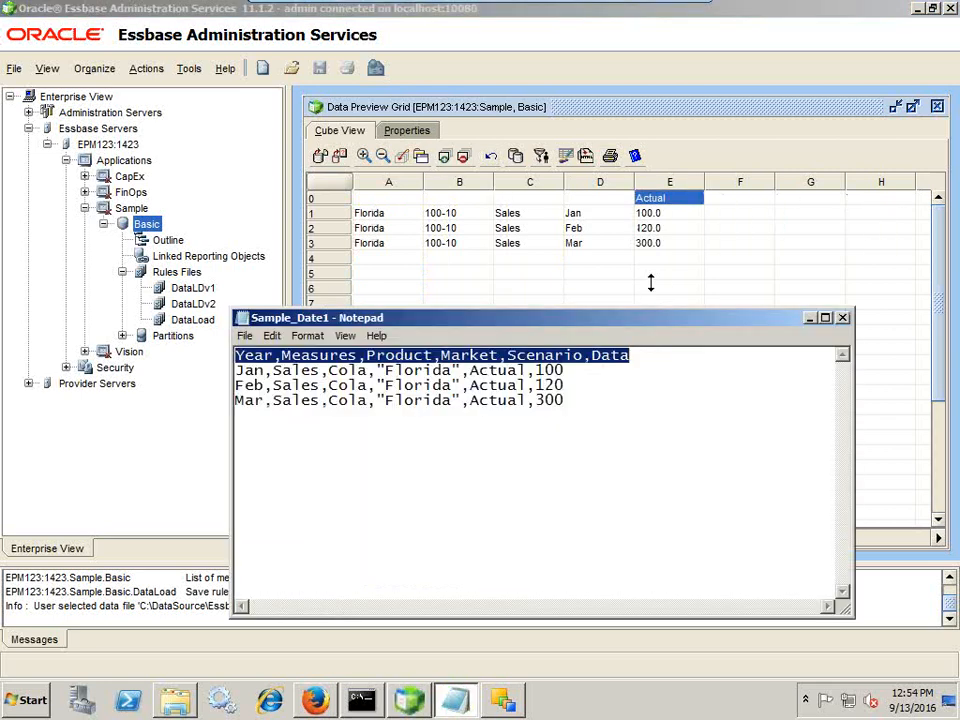
Step: Clear all data from the Basic database and confirm the clearing
{"action": "right_click", "coordinate": [150, 226]}
{"action": "mouse_move", "coordinate": [192, 298]}
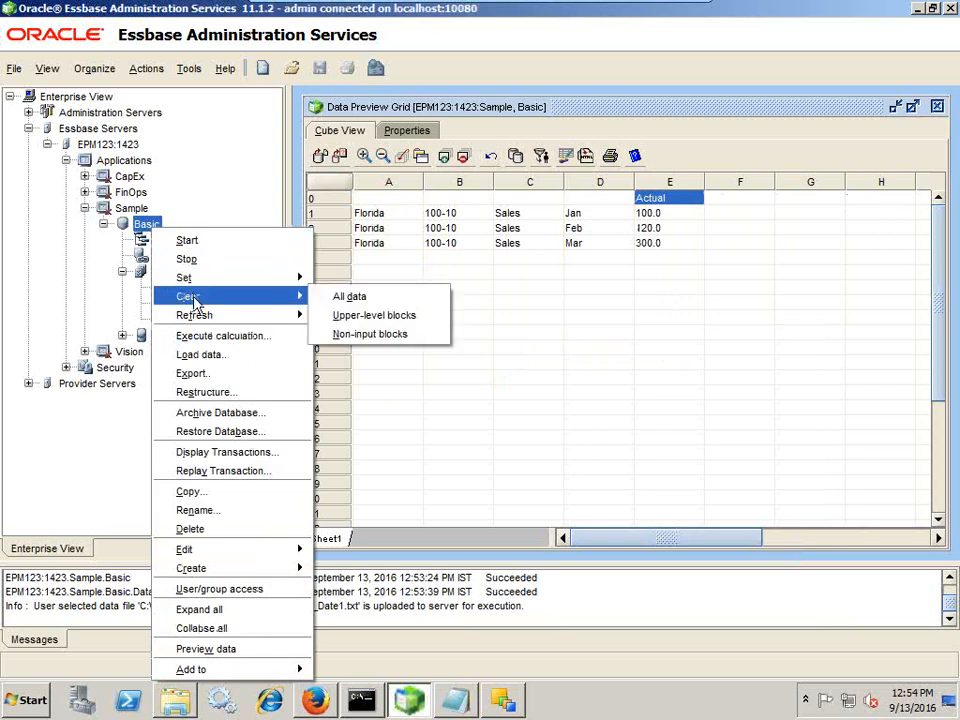
{"action": "left_click", "coordinate": [340, 297]}
{"action": "left_click", "coordinate": [545, 410]}
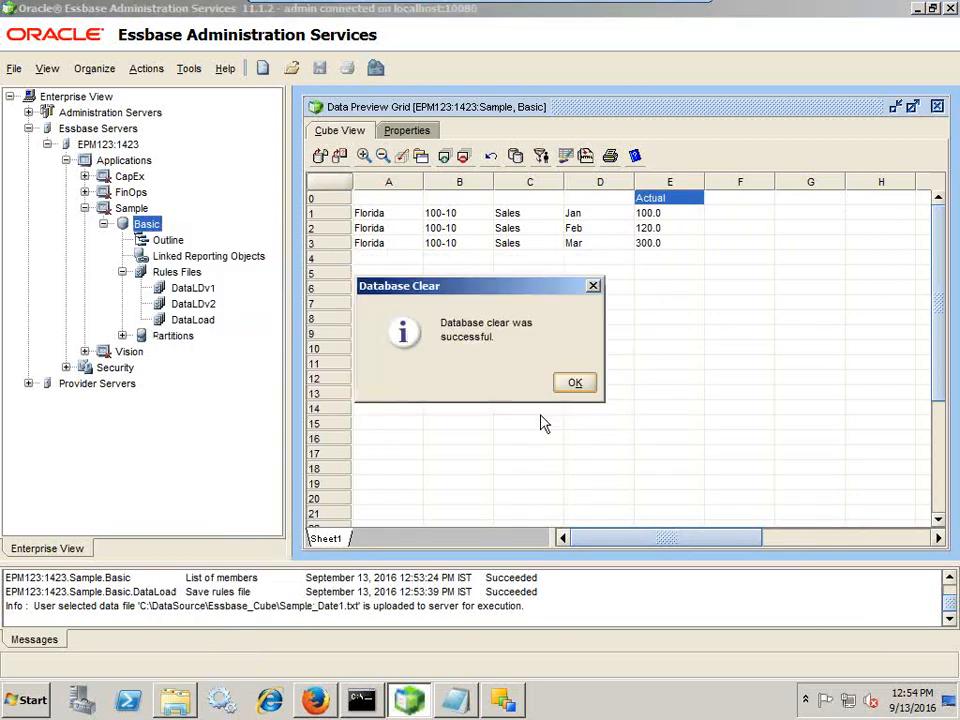
{"action": "left_click", "coordinate": [580, 386]}
Step: Switch to Oracle Data Integrator, set the target's RULES_FILE option to DataLoad and save the Essbase_Sample_Basic_DL interface
{"action": "key", "text": "alt+Tab"}
{"action": "key", "text": "alt+Tab"}
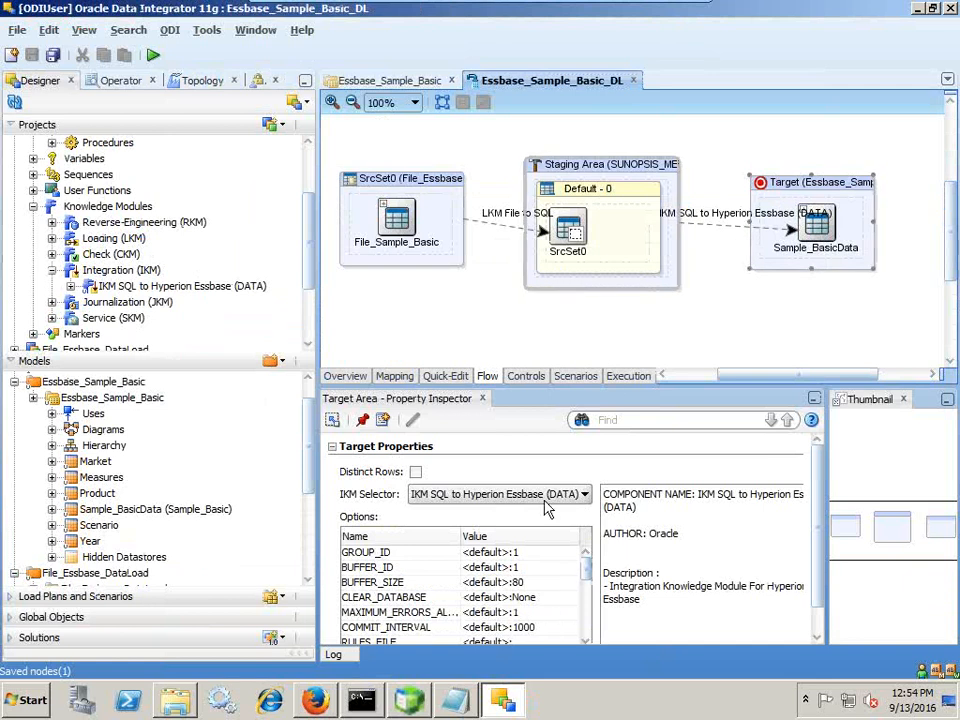
{"action": "left_click", "coordinate": [540, 640]}
{"action": "scroll", "coordinate": [551, 624], "scroll_direction": "down", "scroll_amount": 2}
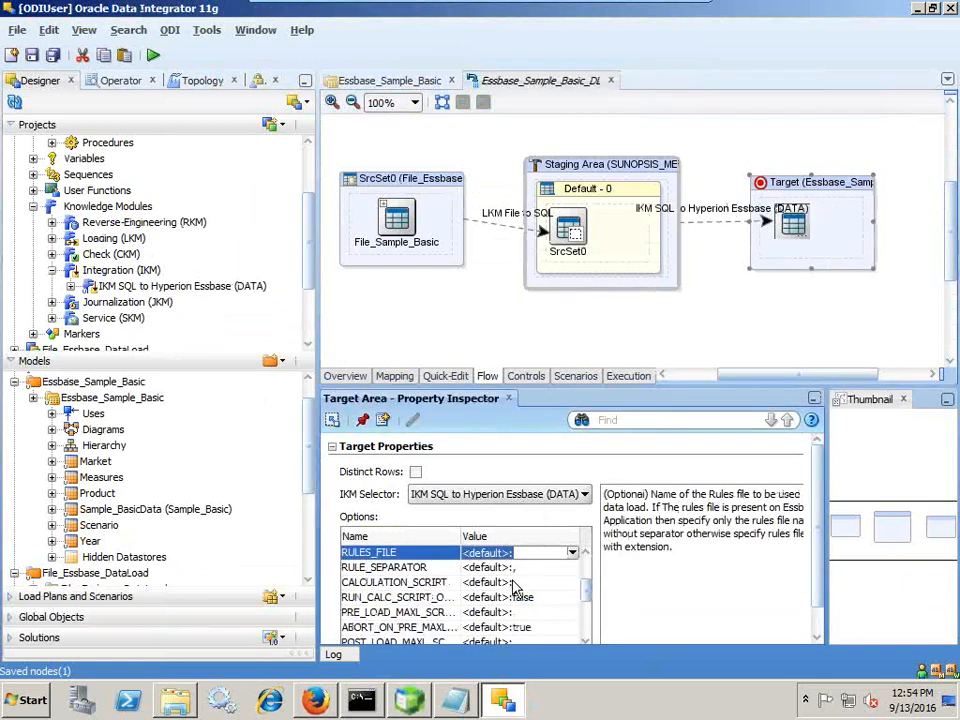
{"action": "type", "text": "DataLoad"}
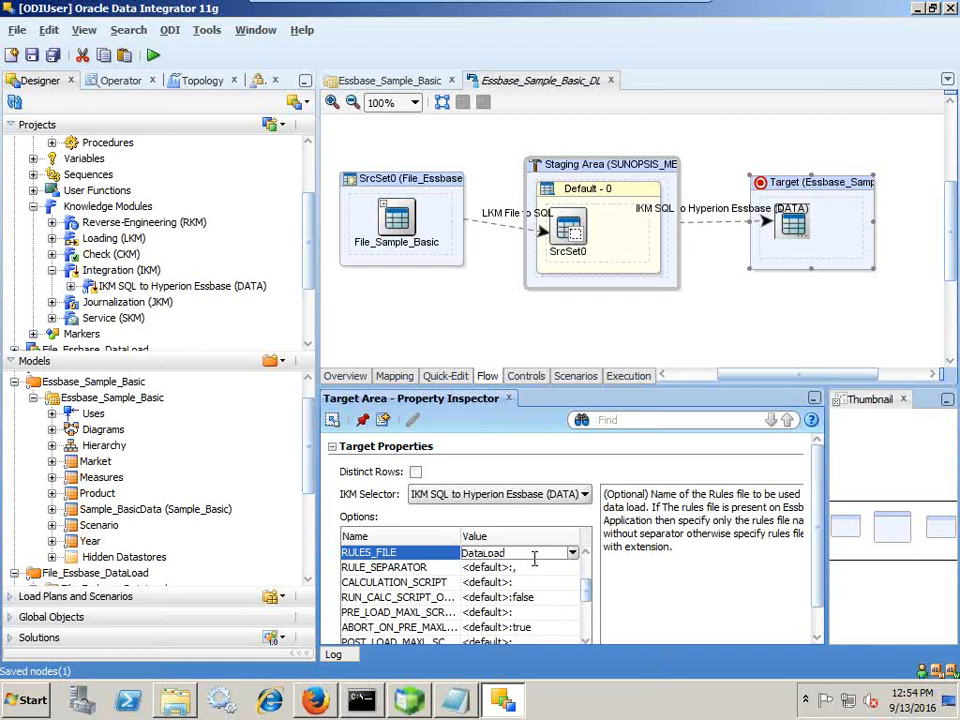
{"action": "key", "text": "Return"}
{"action": "left_click", "coordinate": [519, 568]}
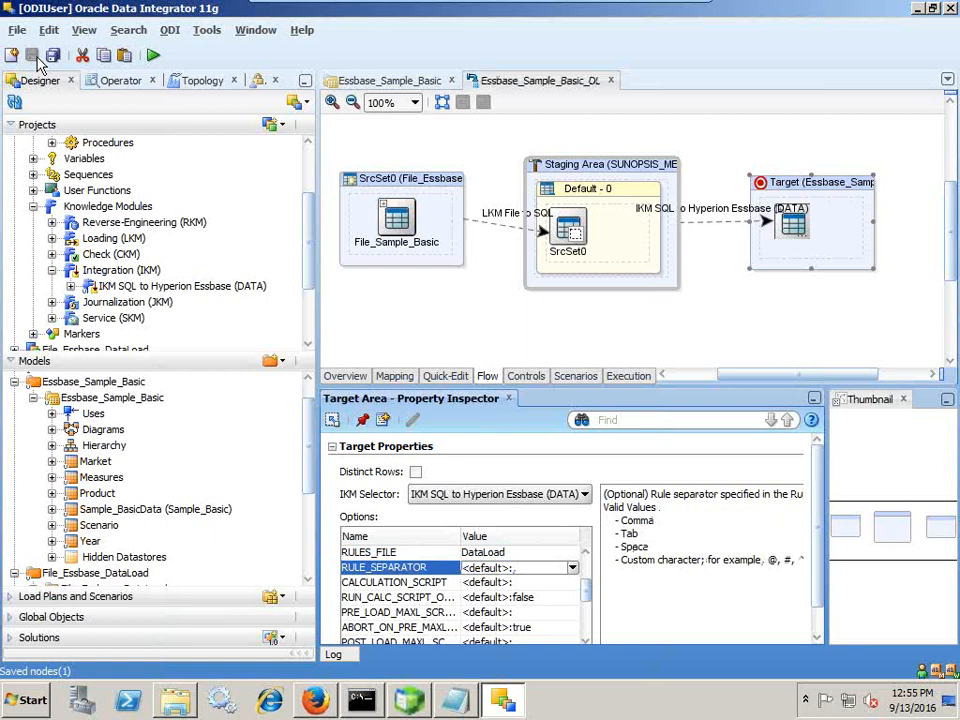
Step: Look over the Sample_Date1 source file, return to Oracle Data Integrator and execute the interface in the Global context with Local (No Agent) and log level 5
{"action": "key", "text": "alt+Tab"}
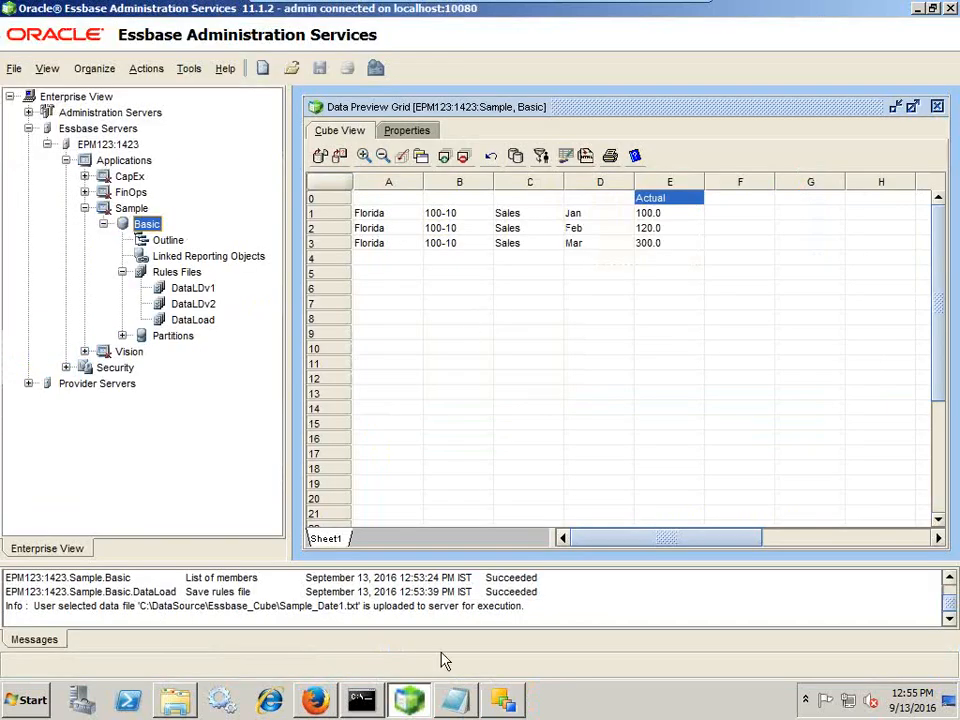
{"action": "left_click", "coordinate": [455, 700]}
{"action": "key", "text": "alt+Tab"}
{"action": "key", "text": "alt+Tab"}
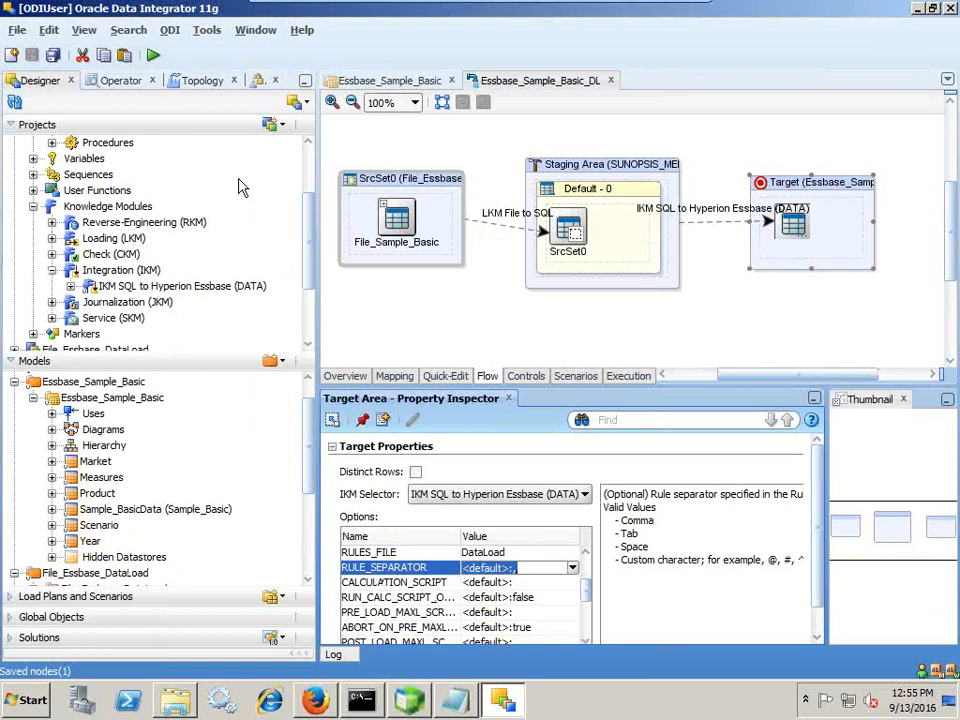
{"action": "left_click", "coordinate": [153, 55]}
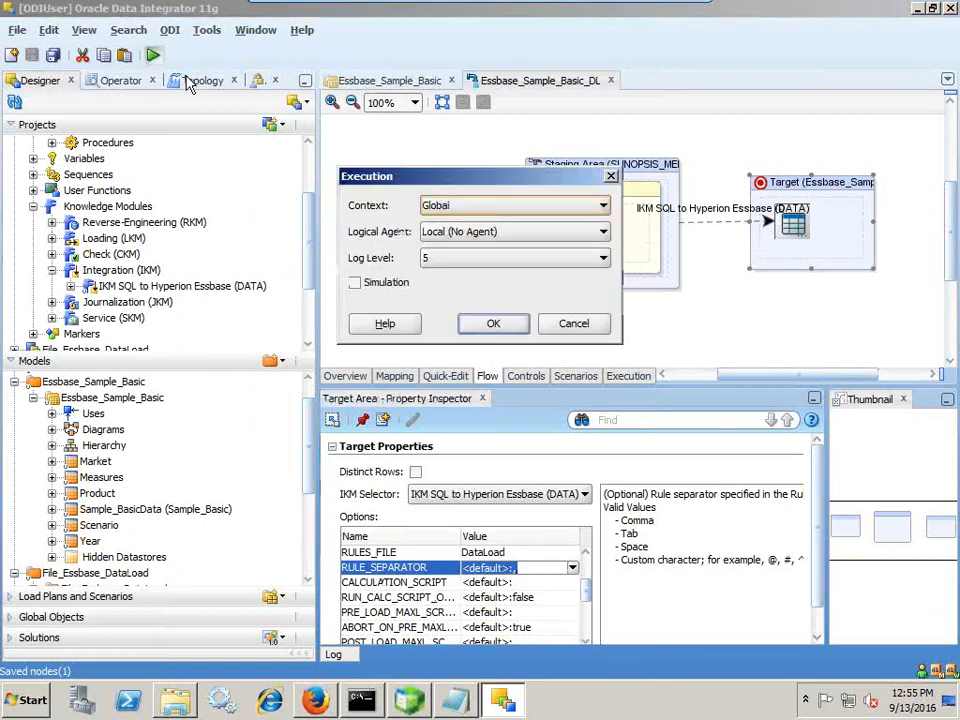
{"action": "left_click", "coordinate": [493, 261]}
{"action": "left_click", "coordinate": [465, 323]}
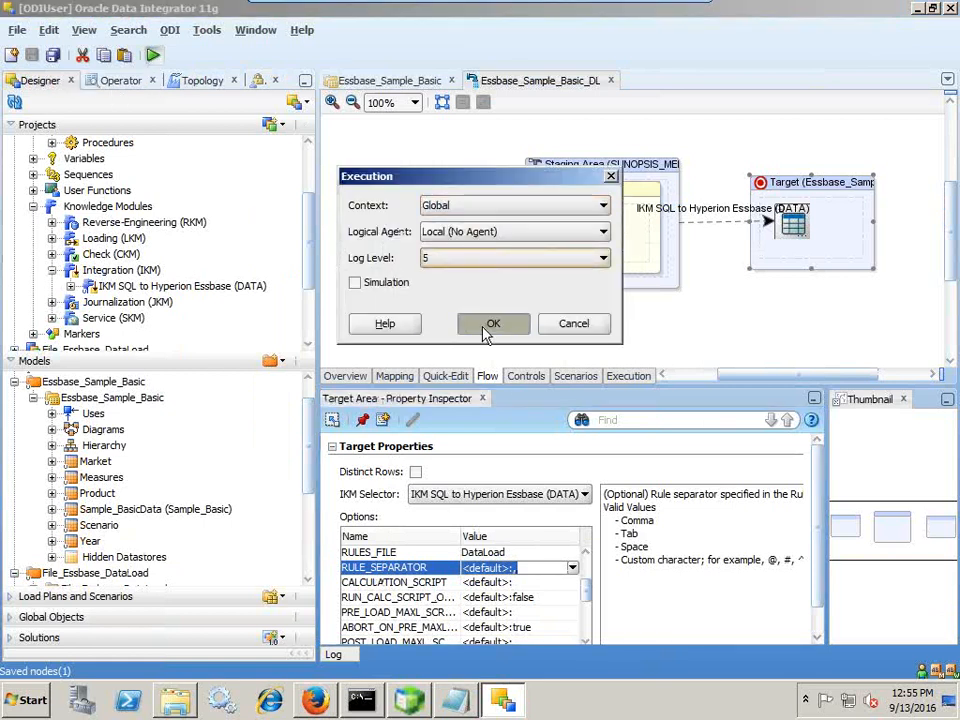
{"action": "left_click", "coordinate": [490, 326]}
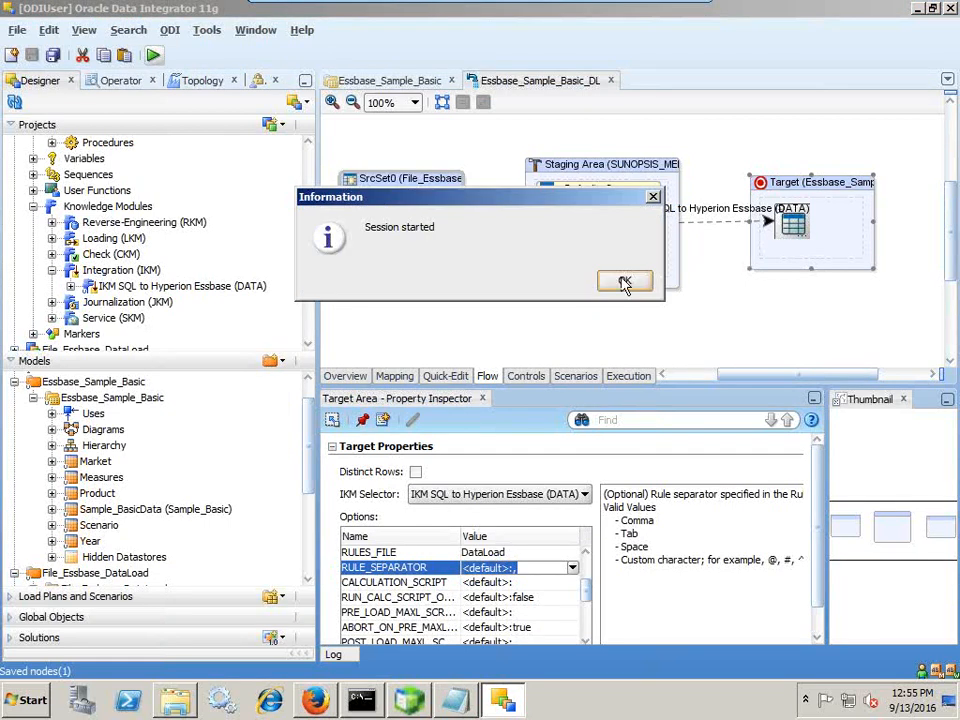
{"action": "left_click", "coordinate": [621, 281]}
Step: Bring up the Operator session list, collapse the earlier Essbase_Sample_Basic session and refresh the list
{"action": "left_click", "coordinate": [131, 86]}
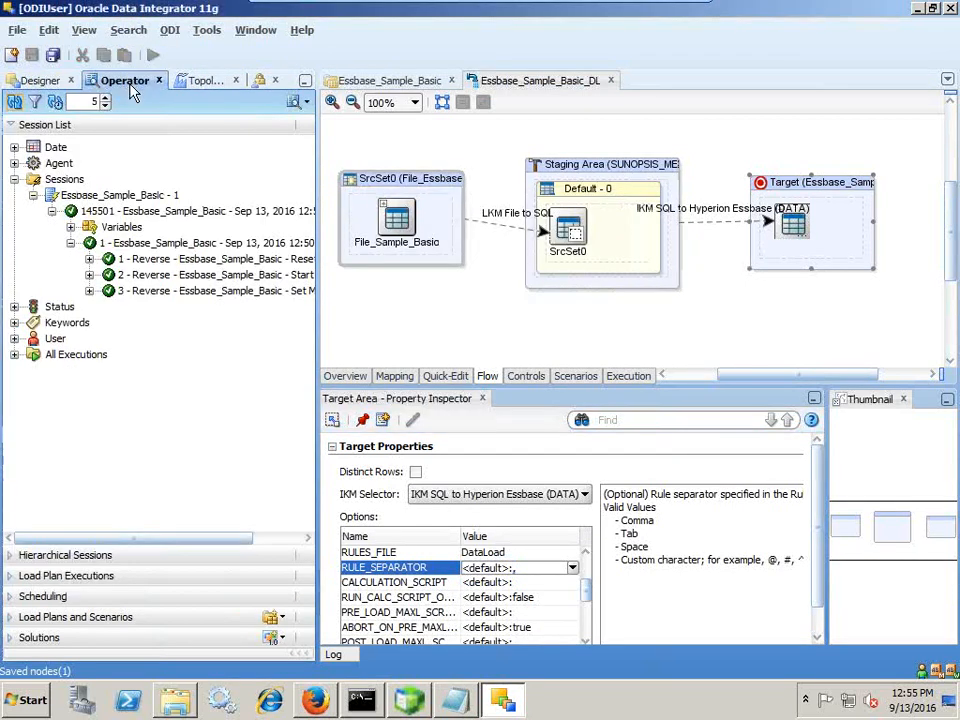
{"action": "left_click", "coordinate": [53, 211]}
{"action": "left_click", "coordinate": [34, 195]}
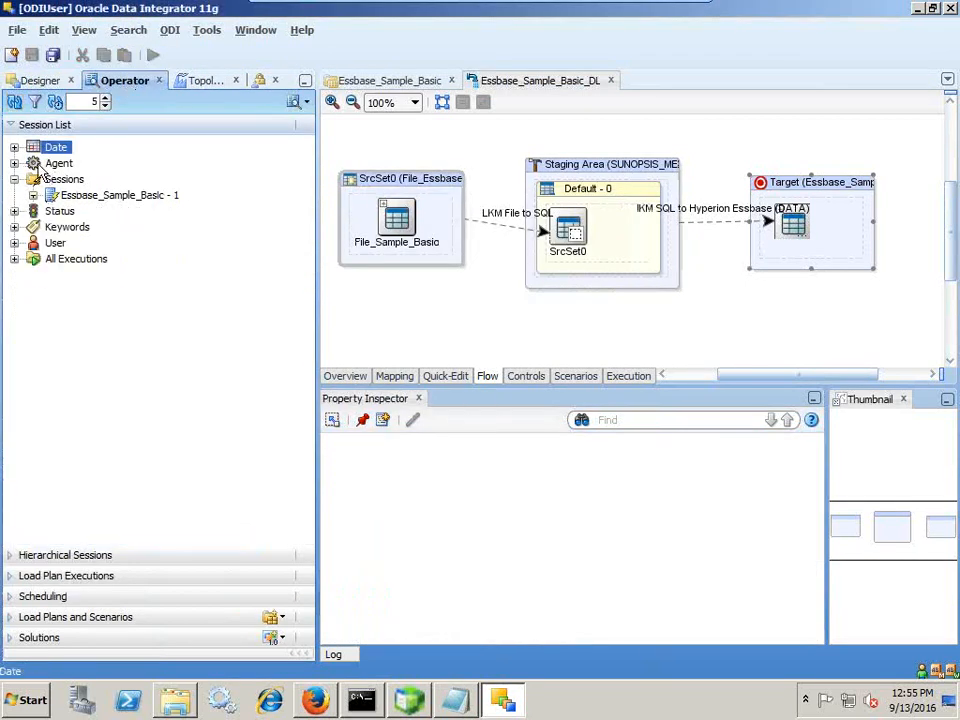
{"action": "left_click", "coordinate": [15, 102]}
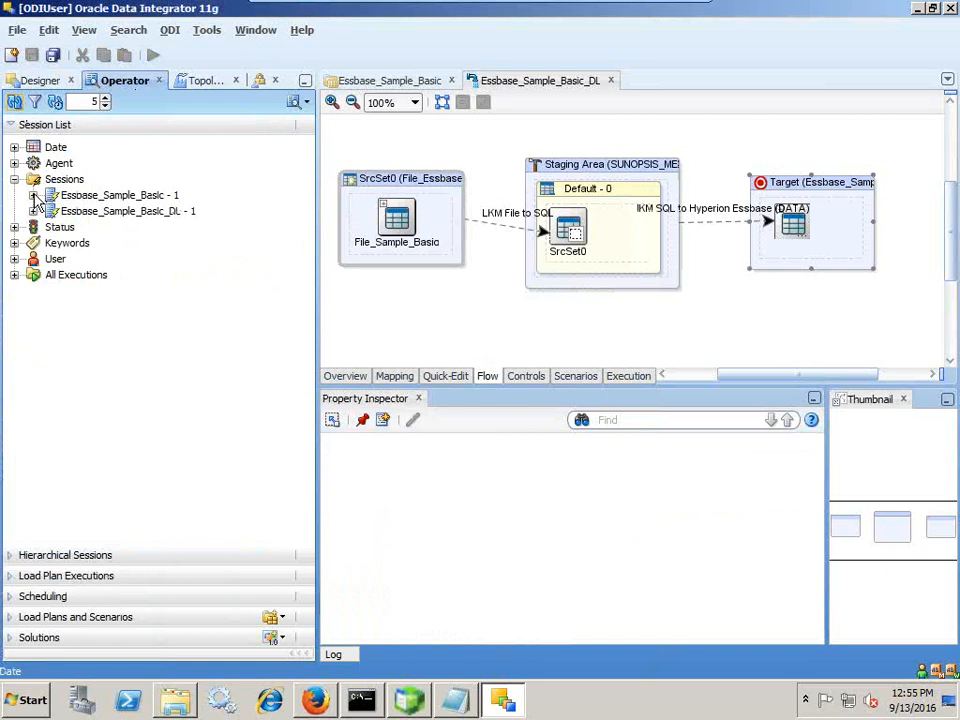
Step: Expand the Essbase_Sample_Basic_DL session down to its individual tasks and fold away the older Essbase_Sample_Basic session's details
{"action": "left_click", "coordinate": [33, 195]}
{"action": "left_click", "coordinate": [52, 211]}
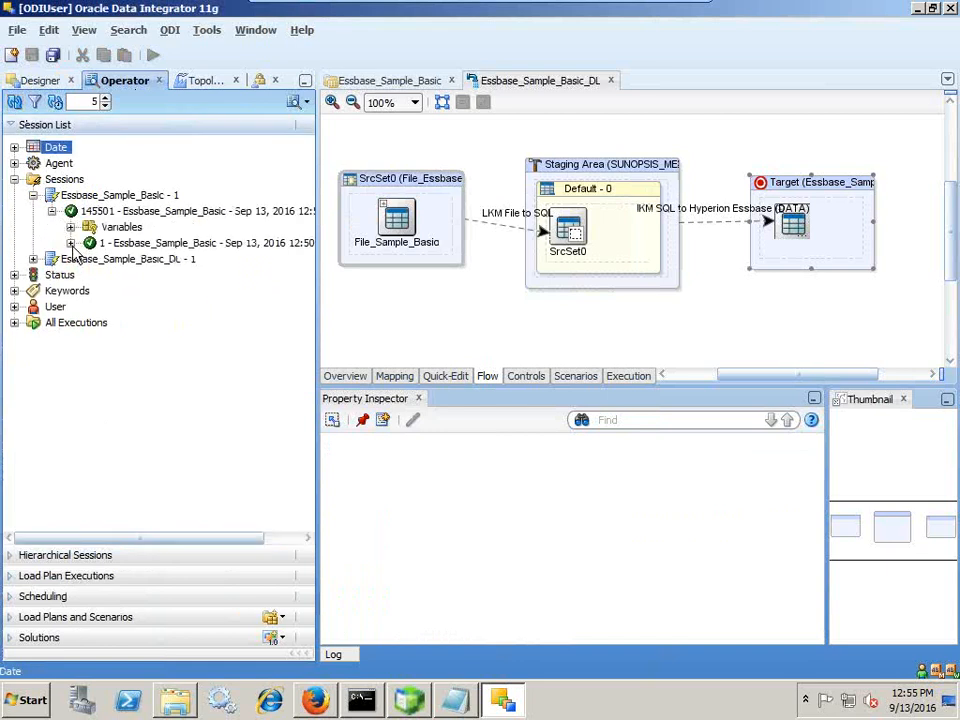
{"action": "left_click", "coordinate": [71, 243]}
{"action": "left_click", "coordinate": [33, 306]}
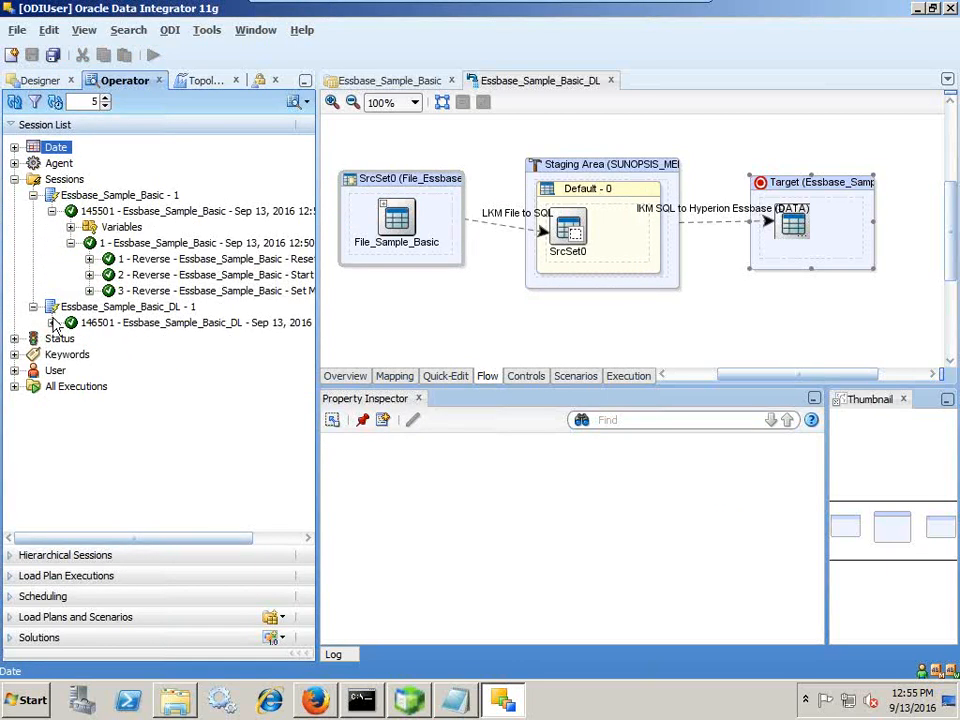
{"action": "left_click", "coordinate": [52, 323]}
{"action": "left_click", "coordinate": [70, 354]}
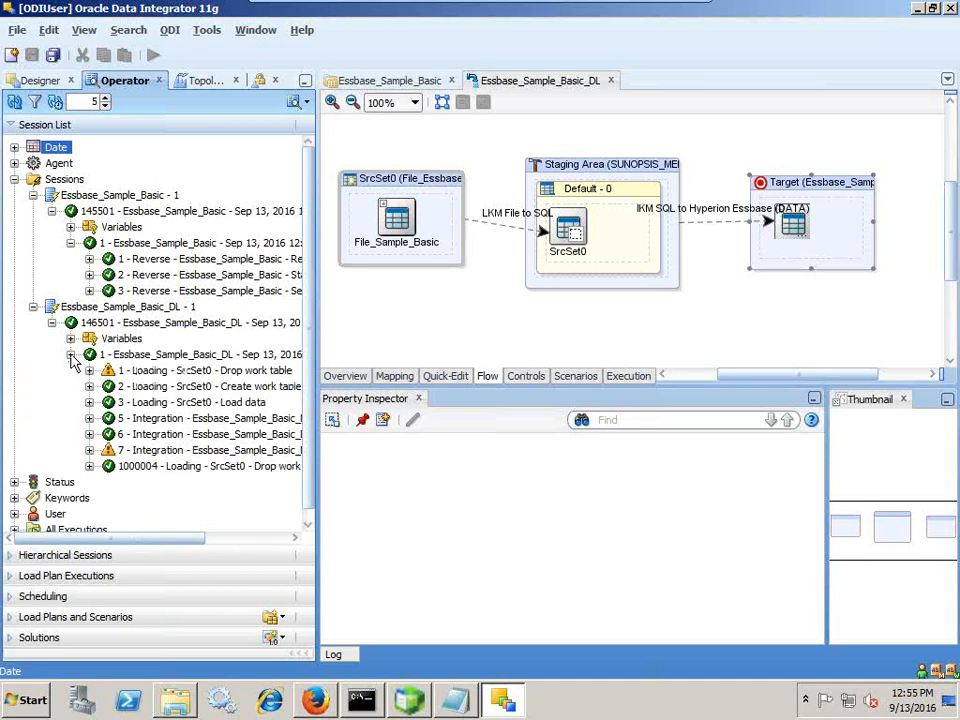
{"action": "left_click", "coordinate": [52, 212]}
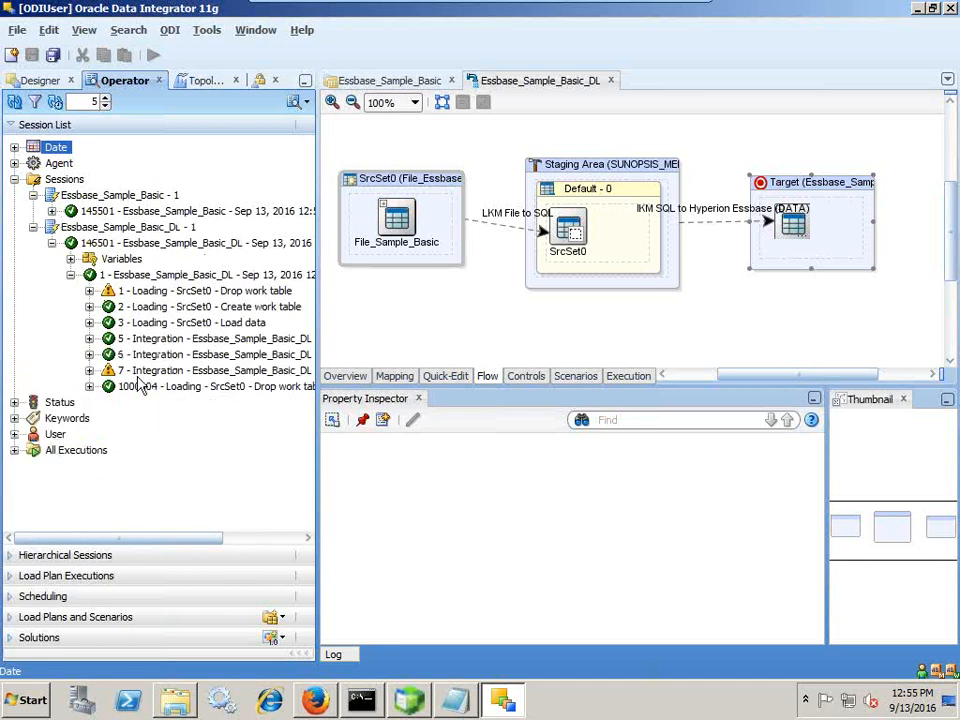
{"action": "left_click", "coordinate": [158, 230]}
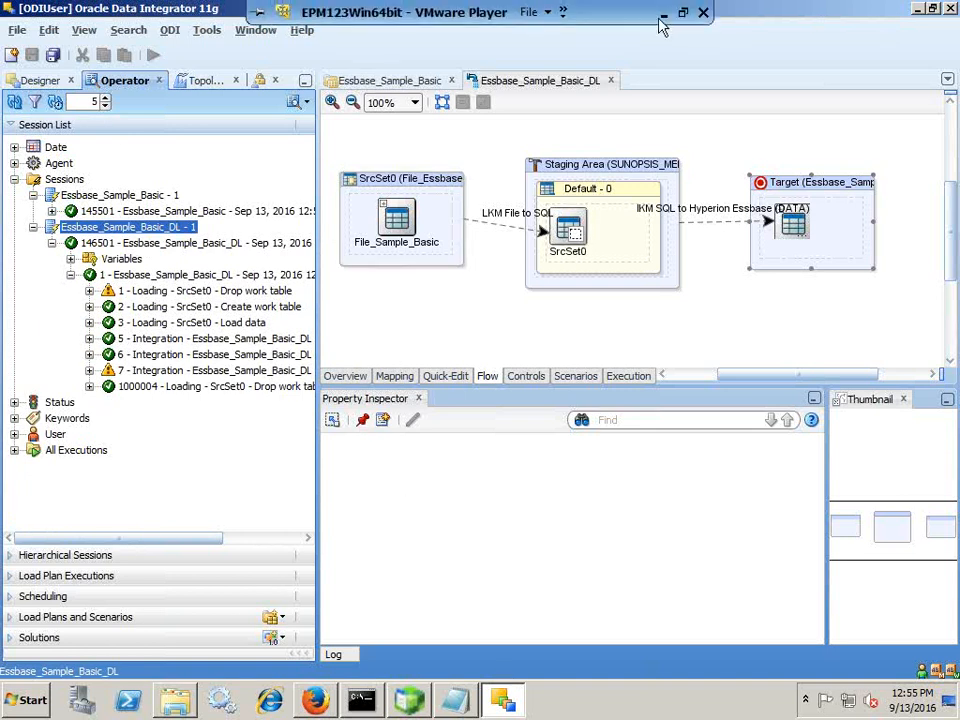
Step: Switch to Essbase Administration Services and check the Actual Sales value for Florida, 100-10, Jan in the preview grid
{"action": "left_click", "coordinate": [409, 700]}
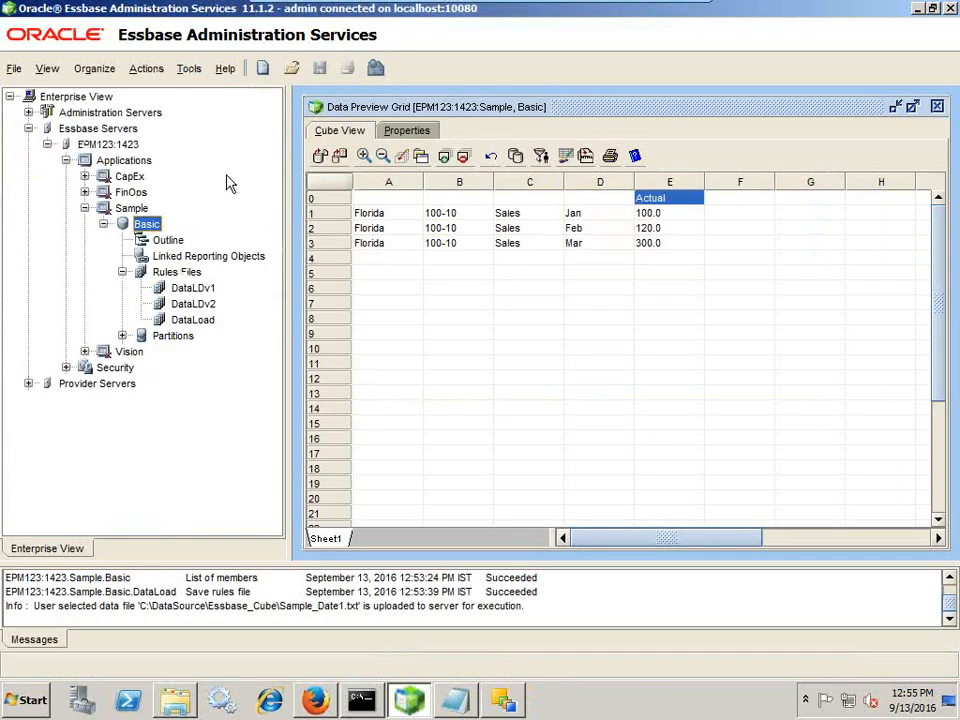
{"action": "left_click", "coordinate": [379, 217]}
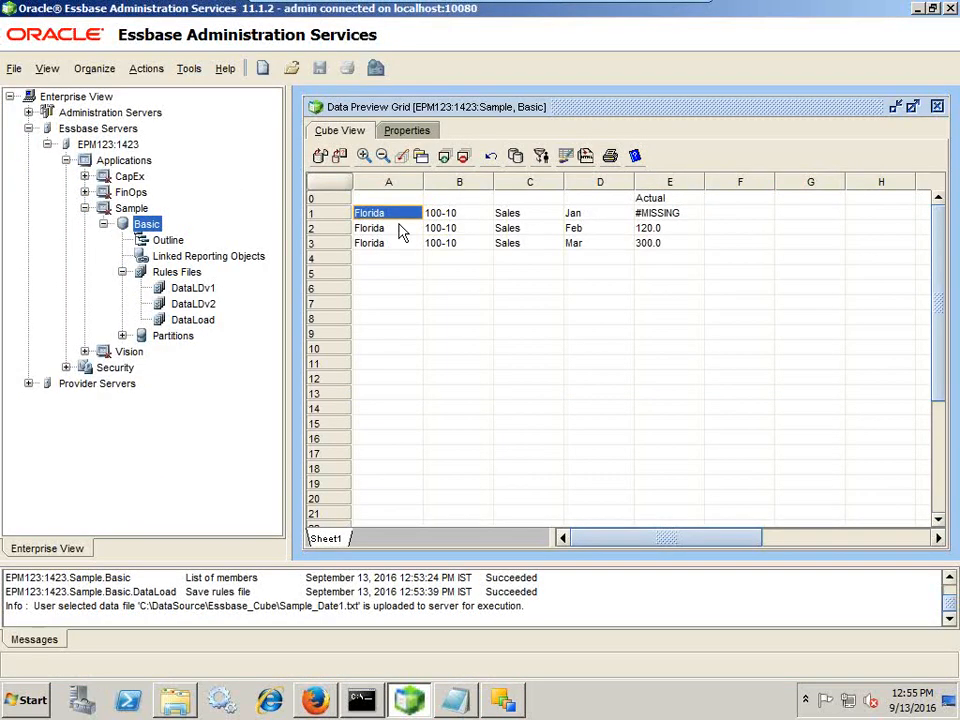
{"action": "left_click", "coordinate": [668, 216]}
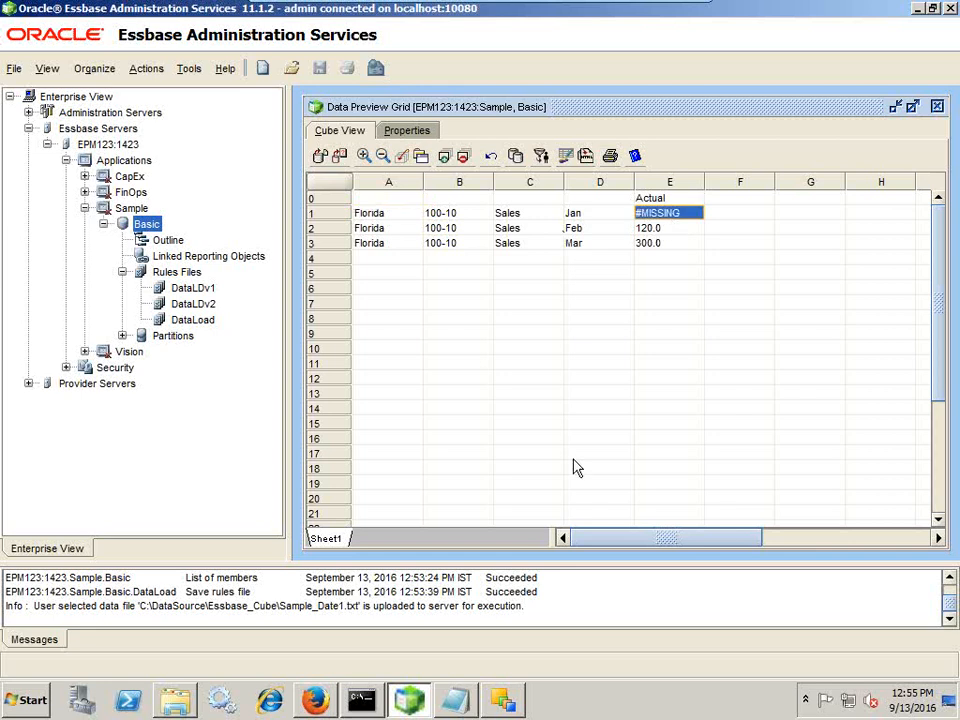
Step: Minimize the EPM123Win64bit virtual machine window and advance the slide show past the Metadata Load Process Flow slide
{"action": "left_click", "coordinate": [500, 703]}
{"action": "left_click", "coordinate": [502, 703]}
{"action": "mouse_move", "coordinate": [512, 697]}
{"action": "left_click", "coordinate": [663, 12]}
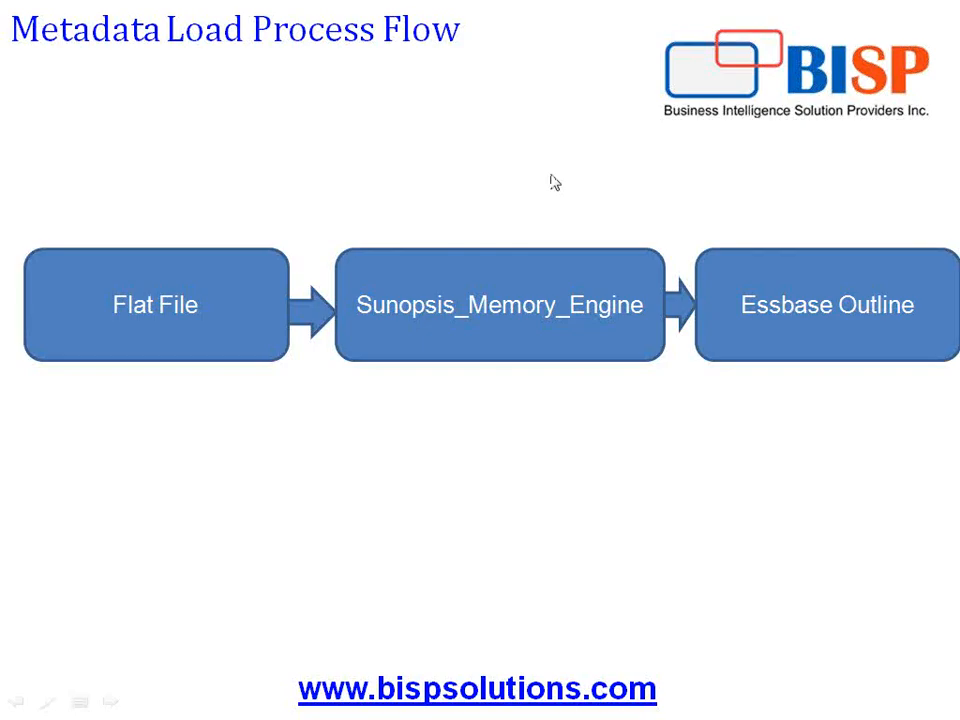
{"action": "left_click", "coordinate": [549, 202]}
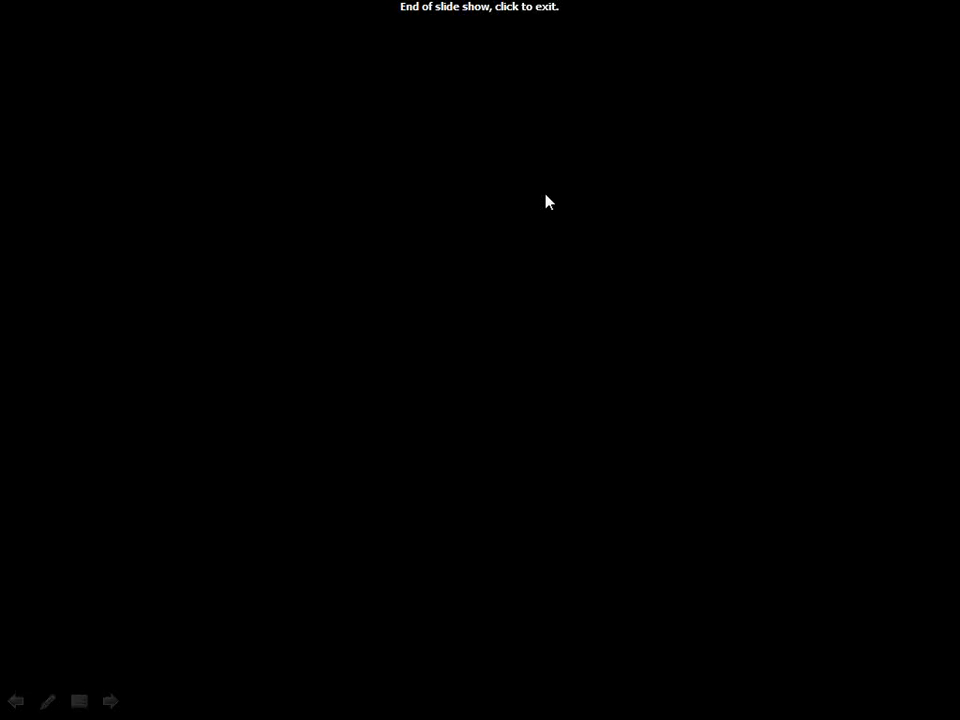